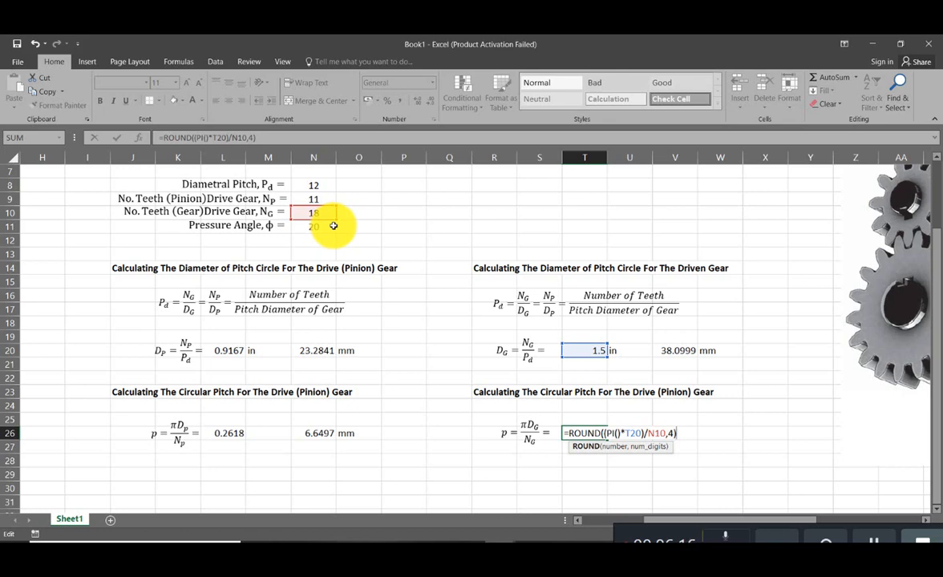
- Enter =ROUND((PI()*T20)/N10,4) as the driven gear's circular pitch in T26 and copy the "in" unit label from U20 to U26
key(Return)
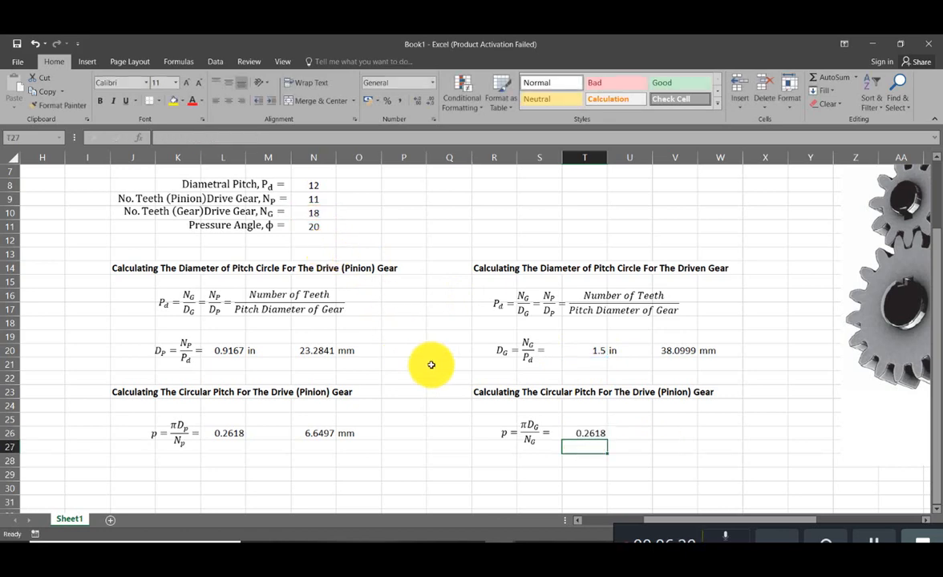
click(618, 350)
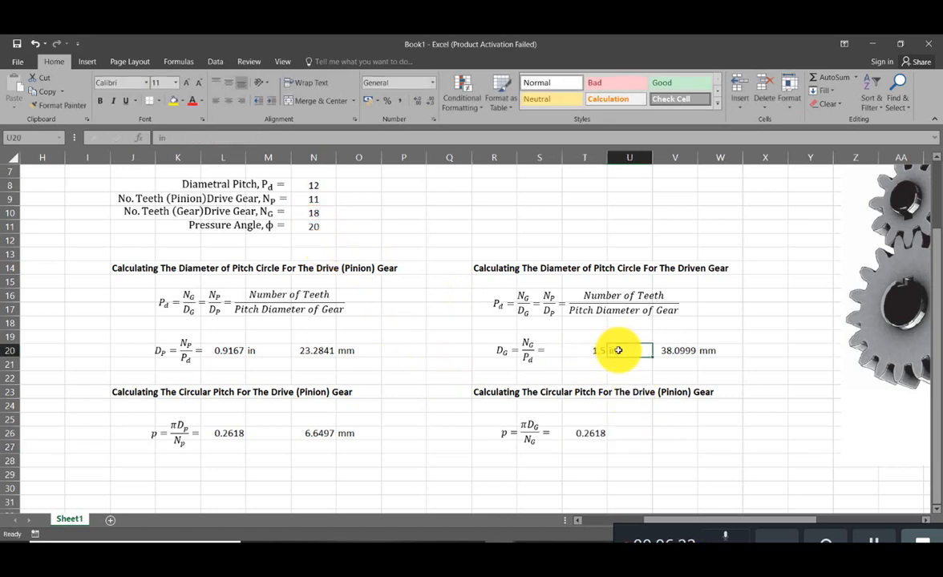
key(ctrl+c)
click(623, 435)
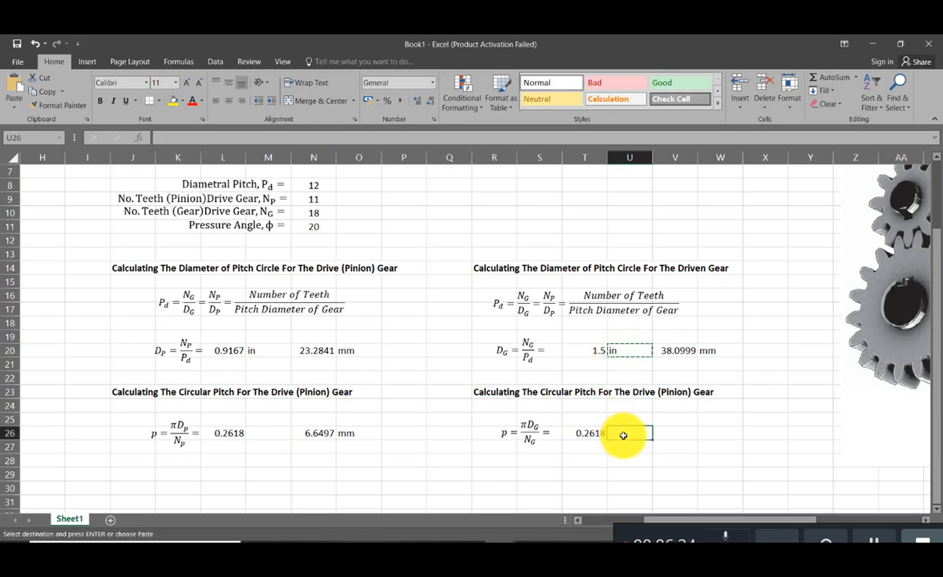
key(ctrl+v)
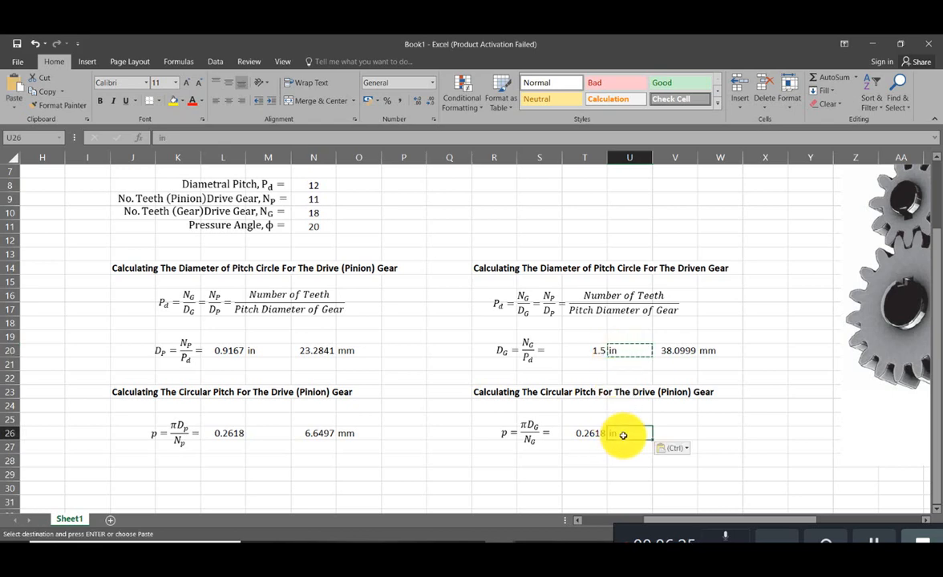
- Copy the millimetre conversion formula and its unit label from V20:W20 to V26:W26 for the driven gear's circular pitch
click(704, 431)
click(690, 351)
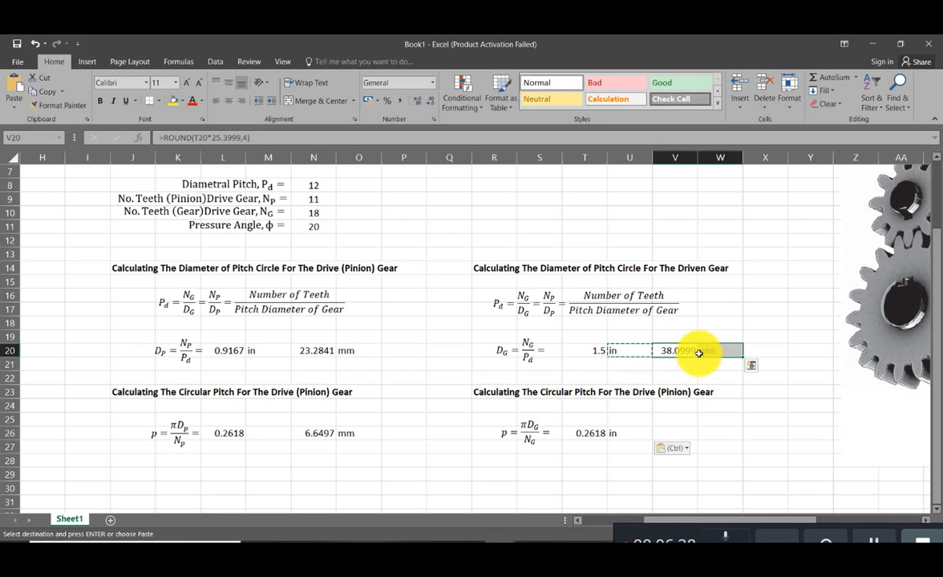
key(ctrl+c)
click(672, 434)
key(ctrl+v)
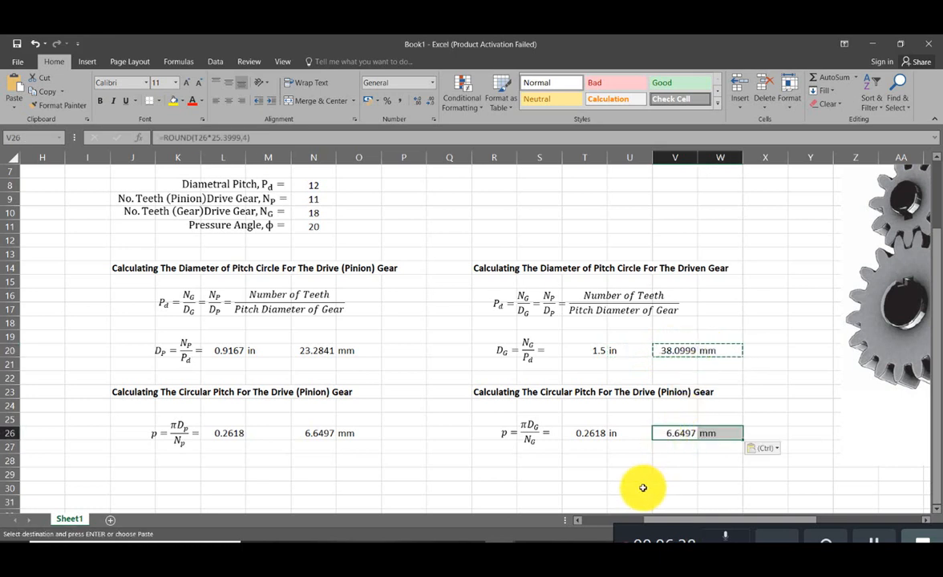
click(638, 484)
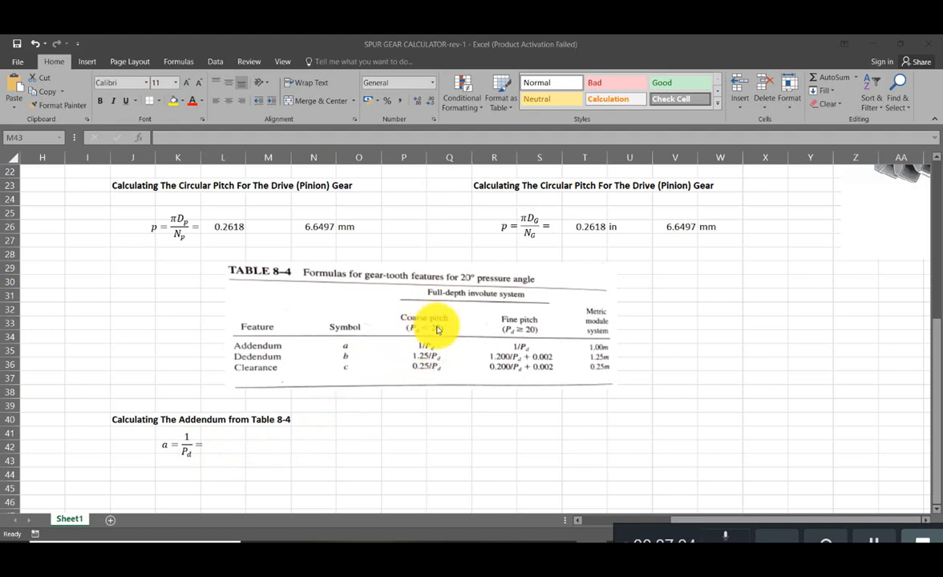
- Compare the given diametral pitch with the coarse and fine pitch criteria in Table 8-4 to find the applicable addendum formula
click(402, 428)
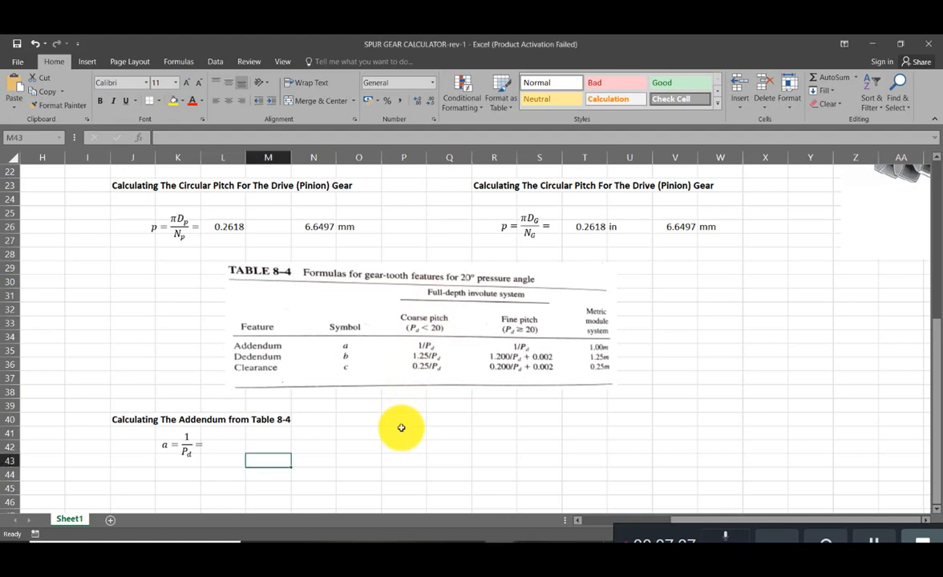
scroll(402, 429, up, 2)
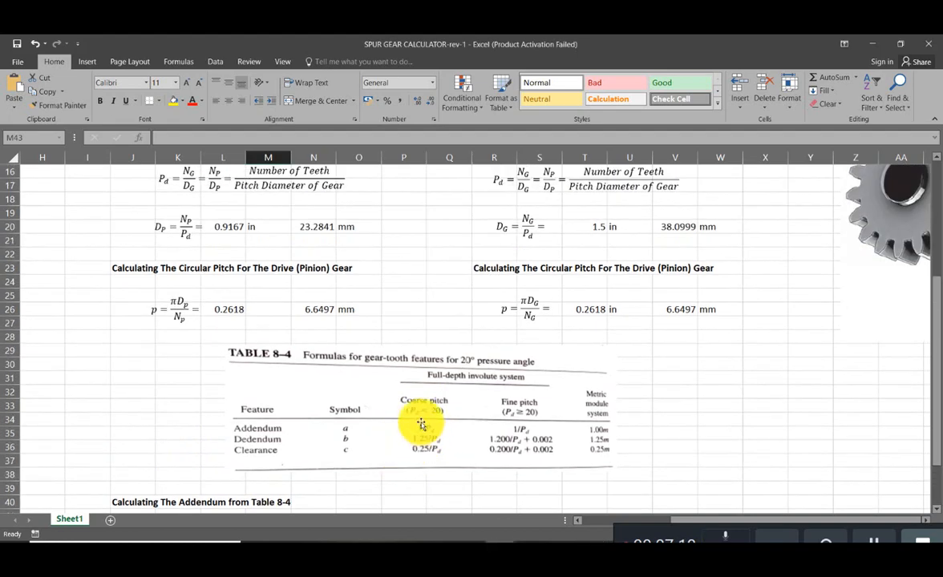
scroll(459, 411, down, 2)
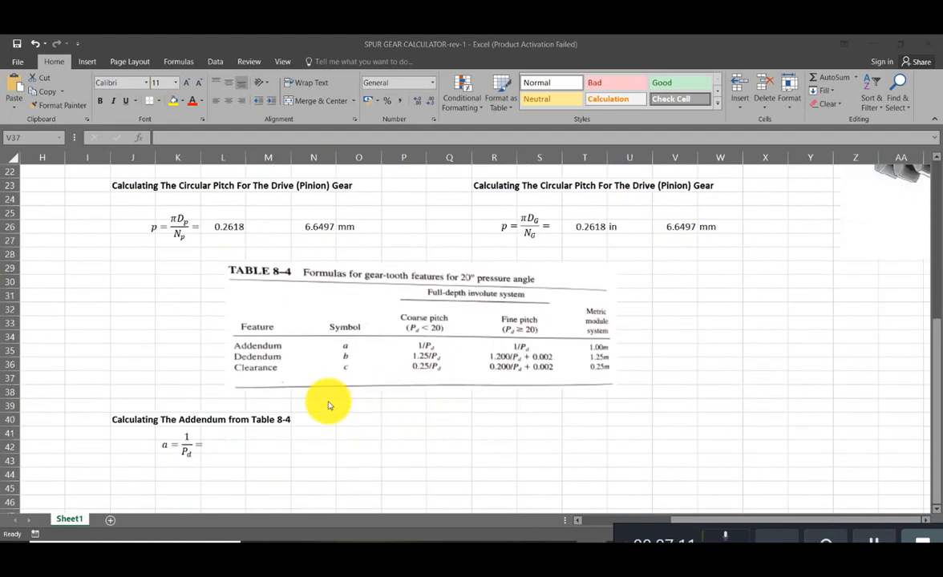
click(459, 429)
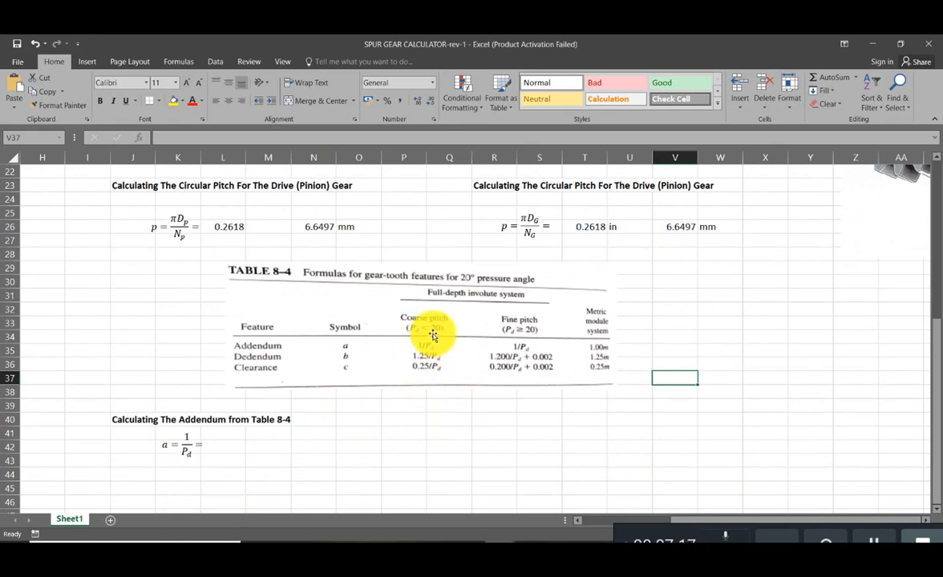
scroll(390, 394, up, 1)
click(730, 363)
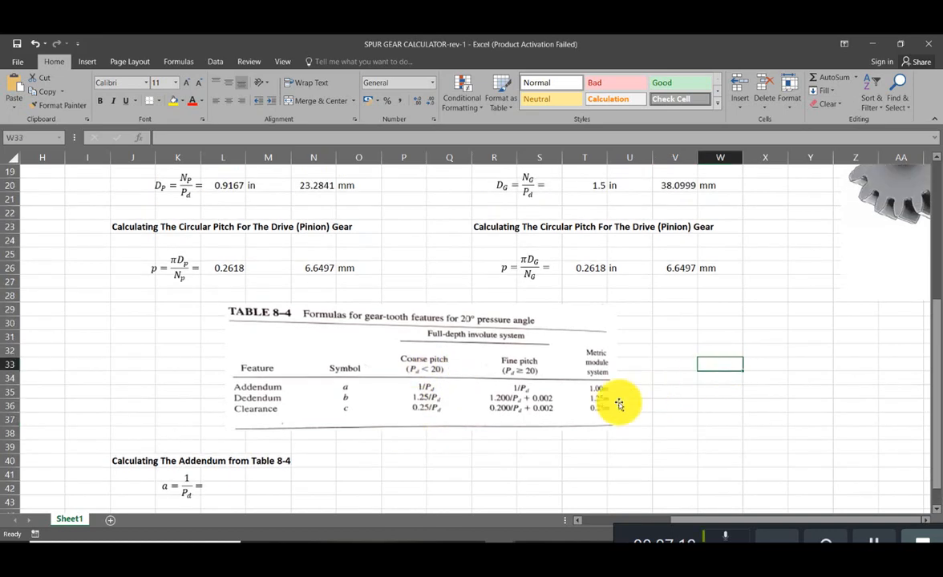
scroll(615, 400, up, 5)
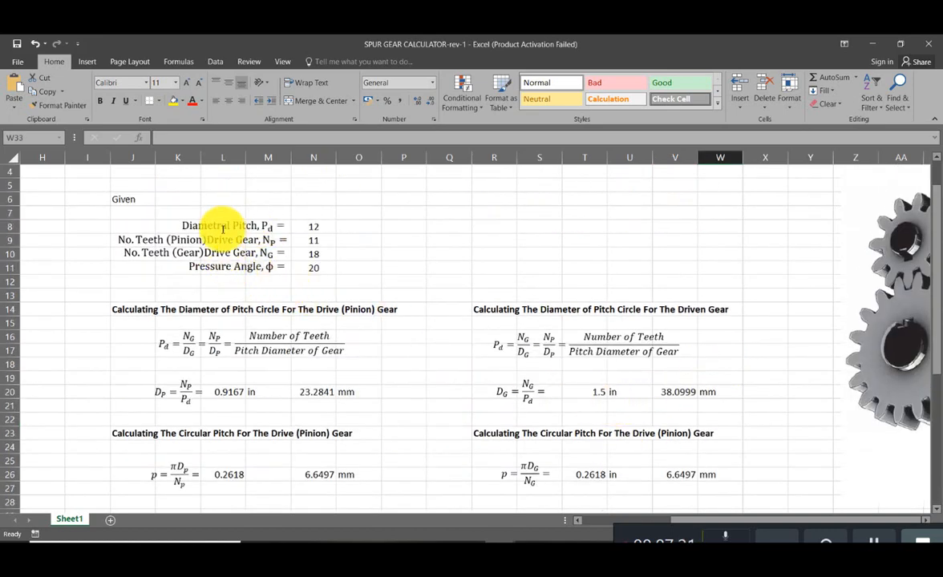
scroll(320, 229, down, 2)
scroll(320, 231, down, 5)
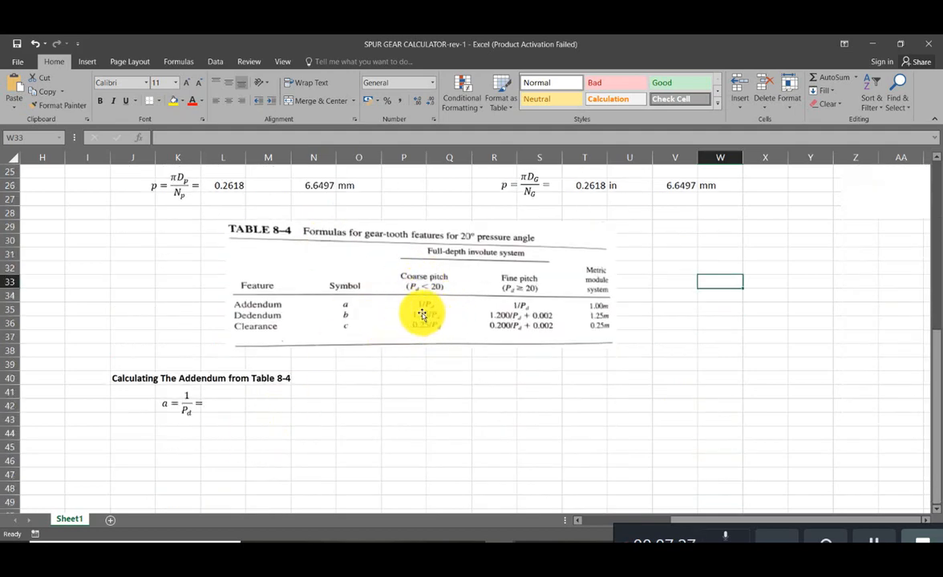
- Adjust the addendum equation's position and enter a formula in L42 dividing 1 by the diametral pitch in N8
click(195, 406)
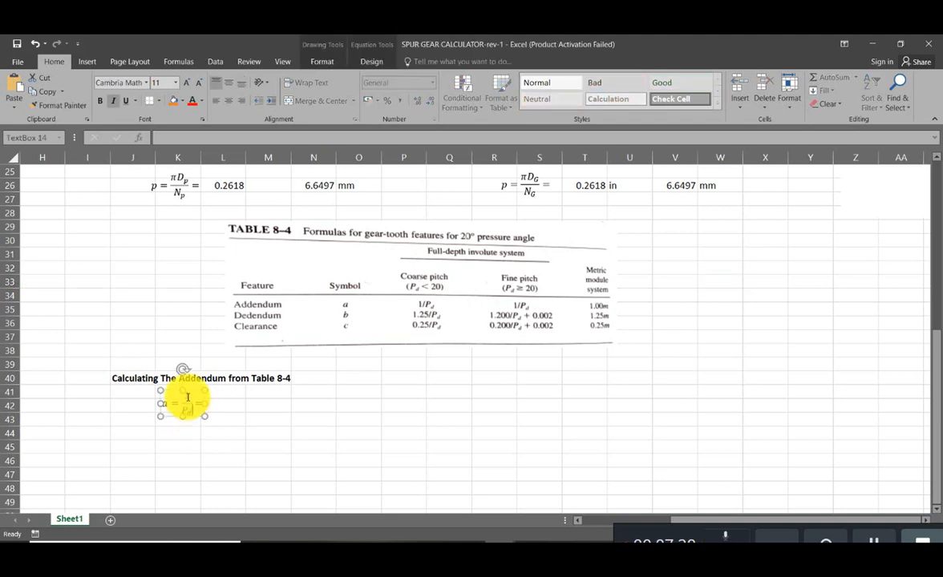
click(236, 406)
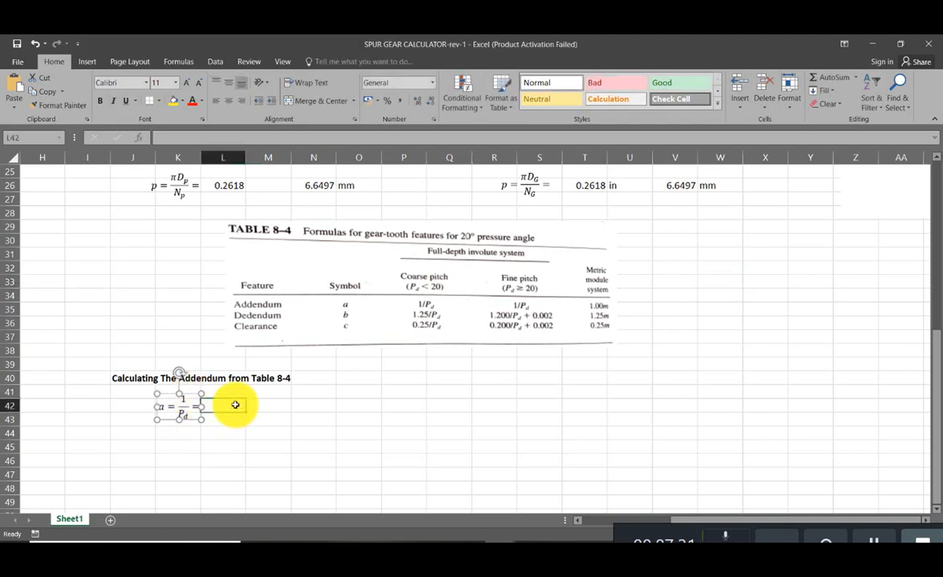
text(=)
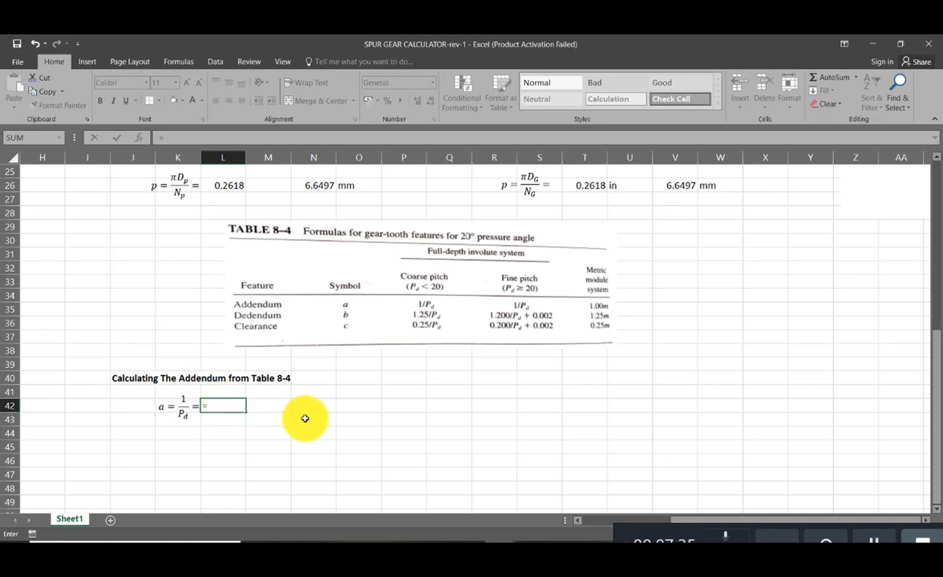
text((1/)
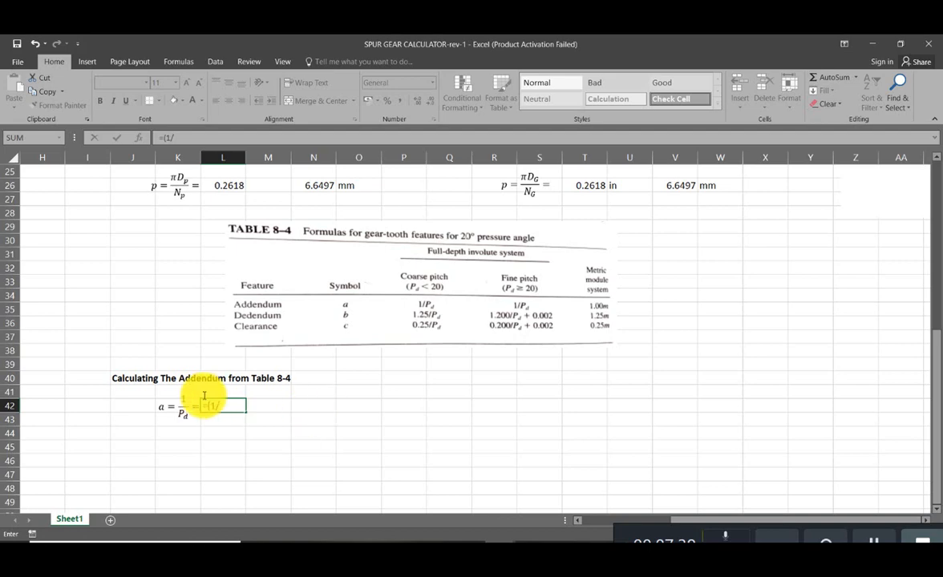
scroll(192, 396, up, 8)
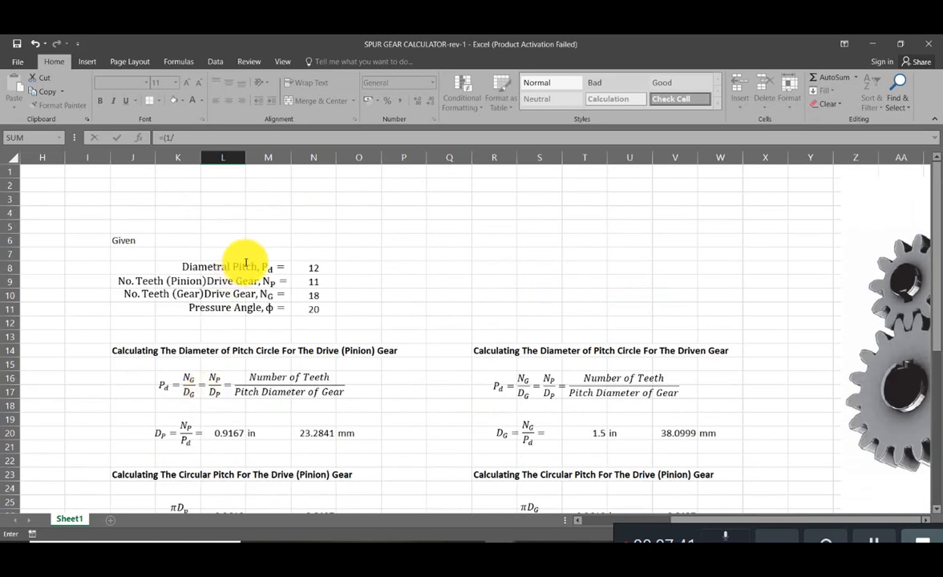
click(312, 268)
scroll(311, 411, down, 10)
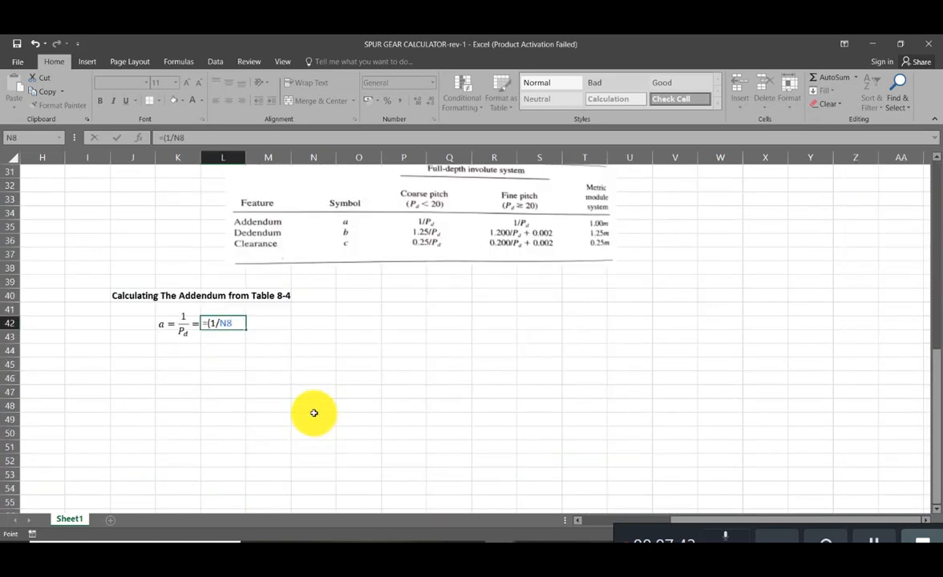
- Wrap the addendum formula in L42 in ROUND with 4 decimal places, giving =ROUND((1/N8),4)
click(205, 323)
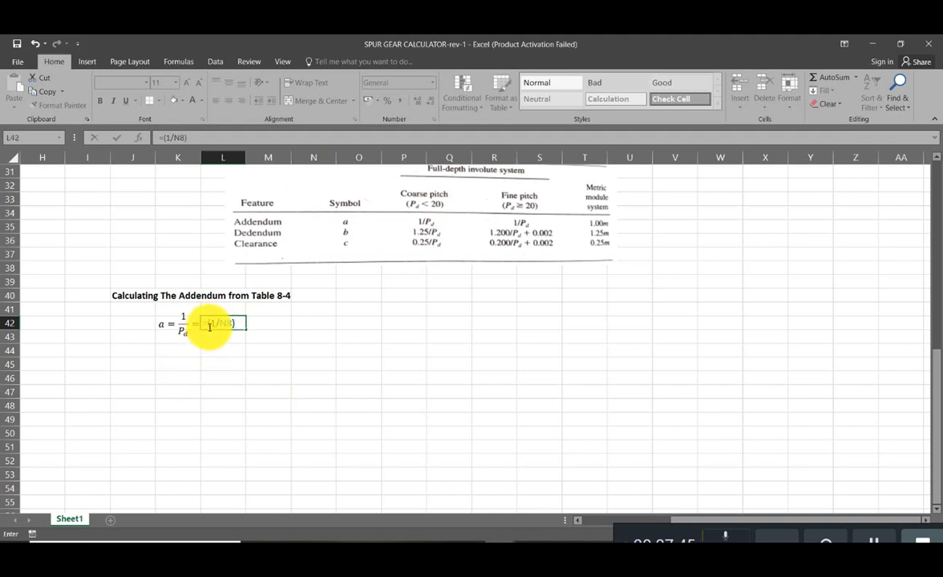
text(round()
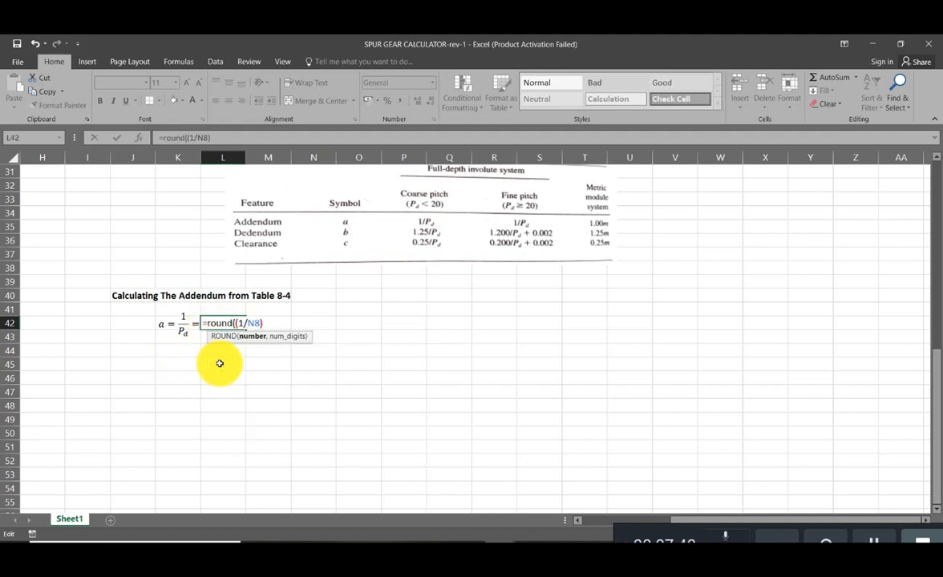
text(,4))
key(Return)
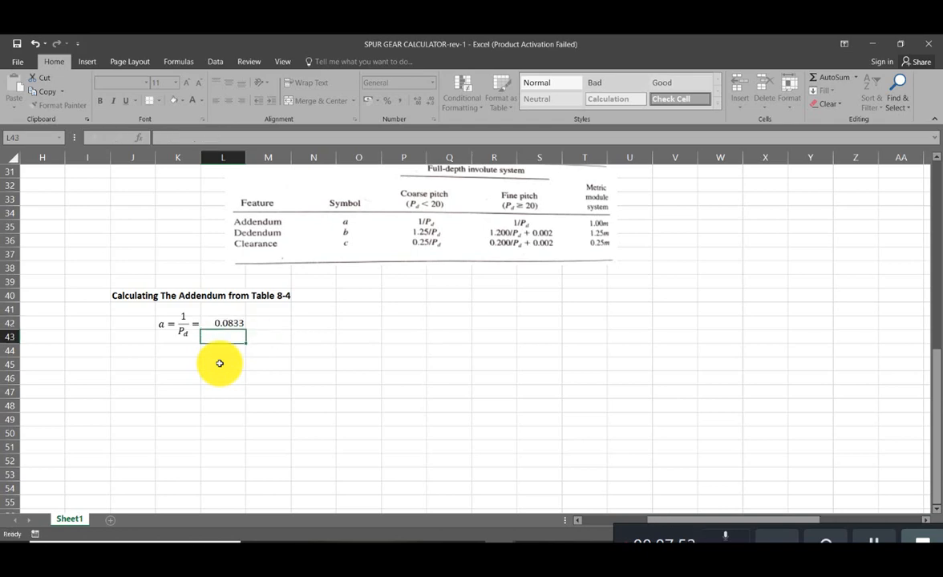
- Label the addendum result with the unit "in" in M42
scroll(258, 395, up, 1)
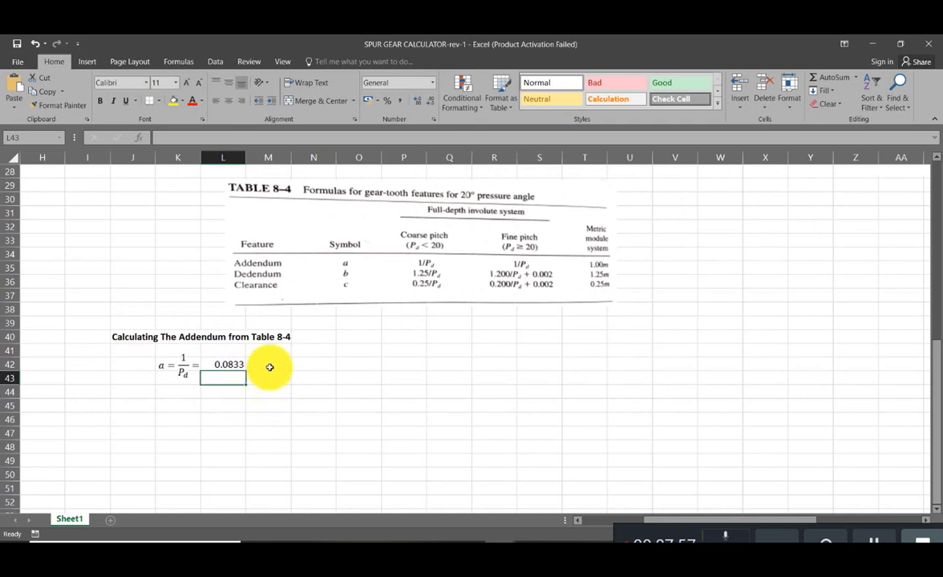
click(270, 366)
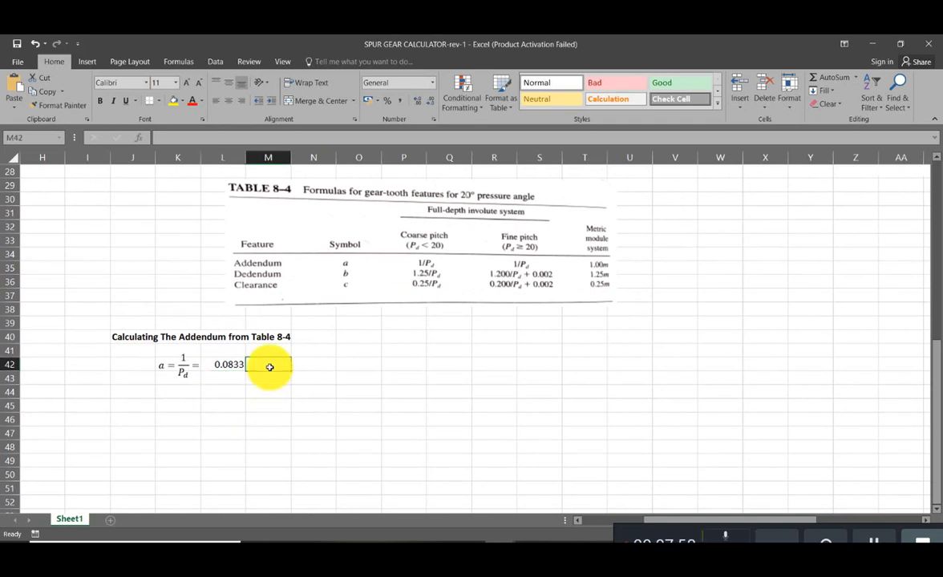
text(in)
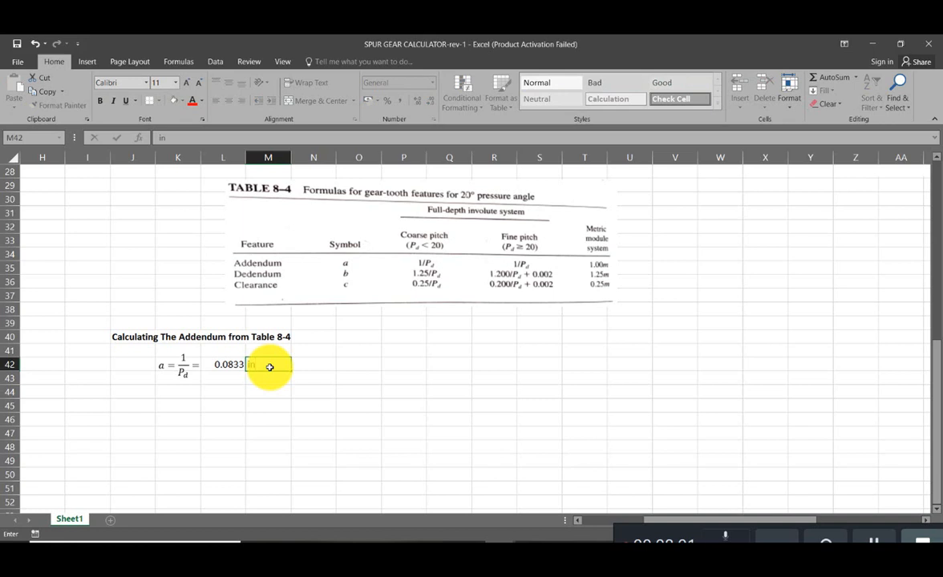
click(255, 407)
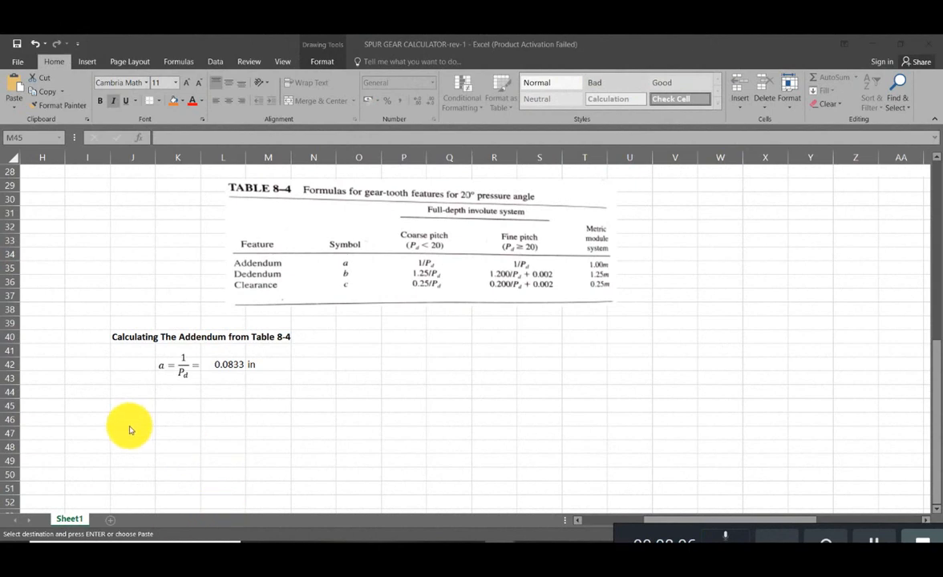
- Paste the copied heading "Calculating The Dedendum form Table 8-4" into J45
click(131, 401)
text(Calculating The  Dedendum form Table 8-4)
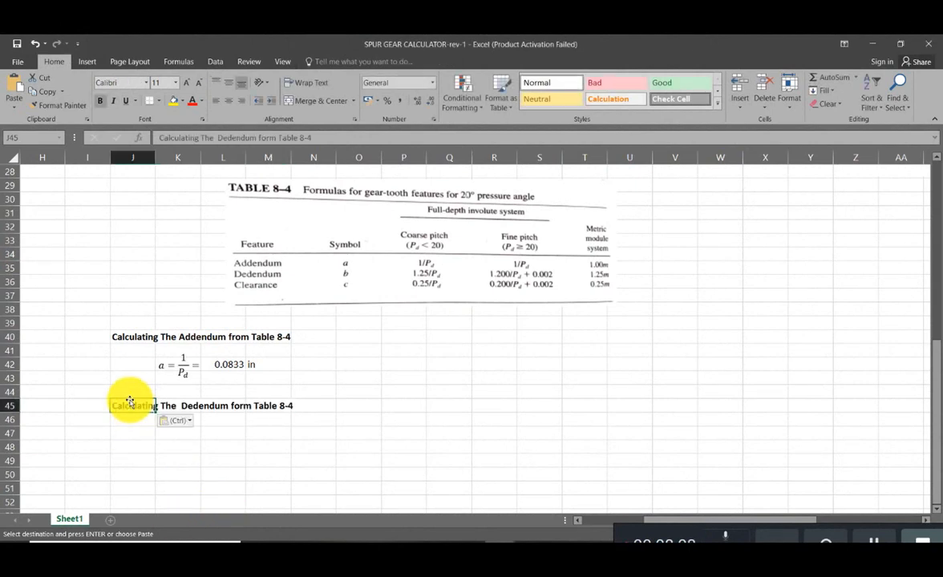
click(226, 454)
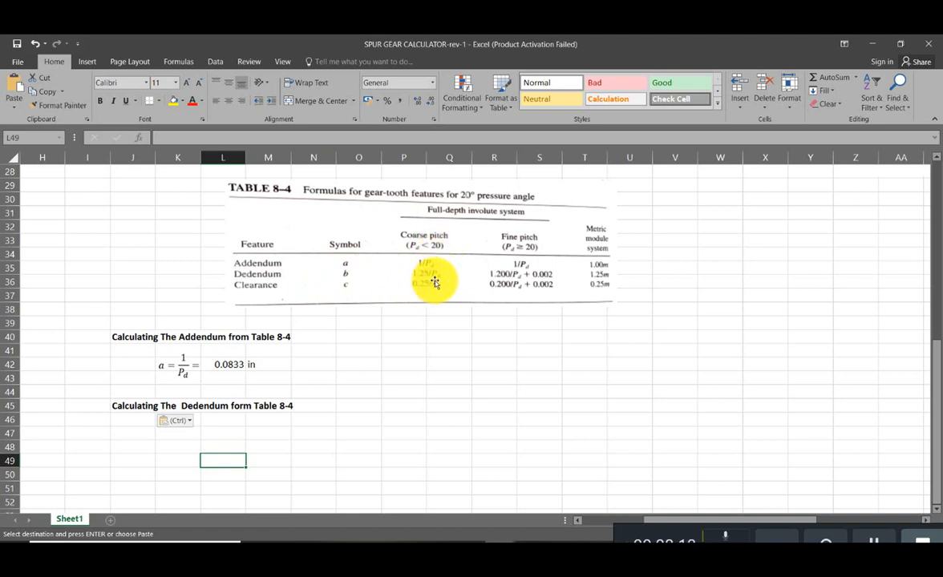
- Paste the copied dedendum equation b = 1.25/Pd and position it directly below the dedendum heading, around K46:K48
click(319, 445)
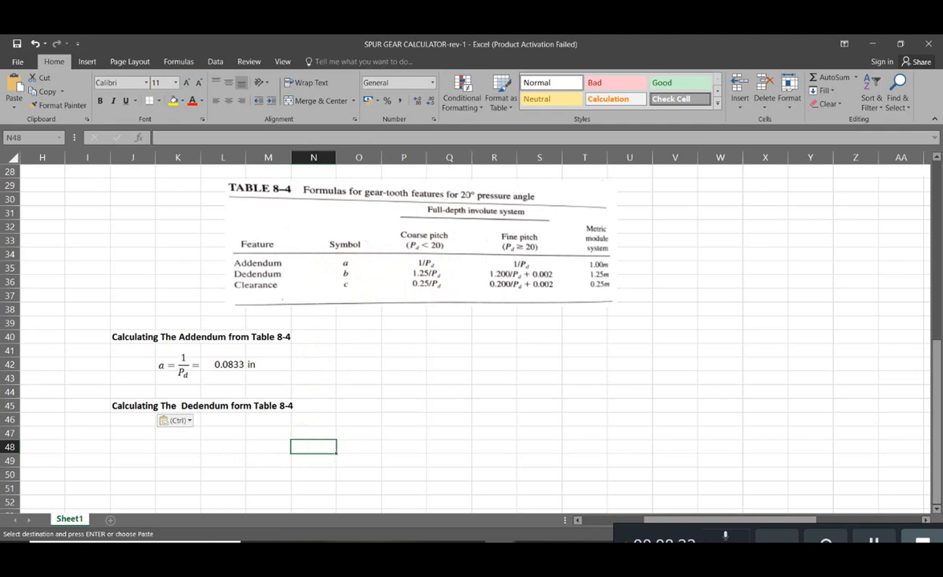
key(alt+Tab)
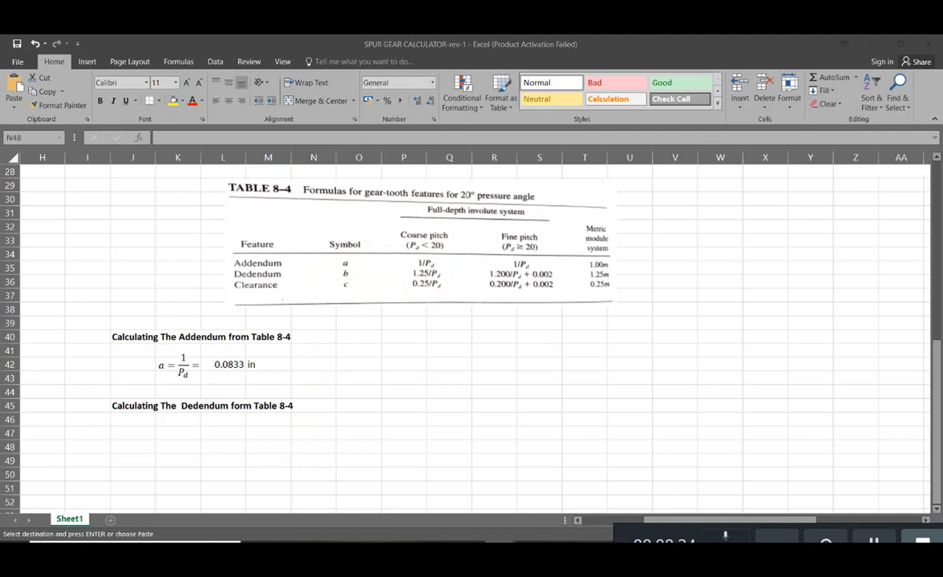
click(180, 450)
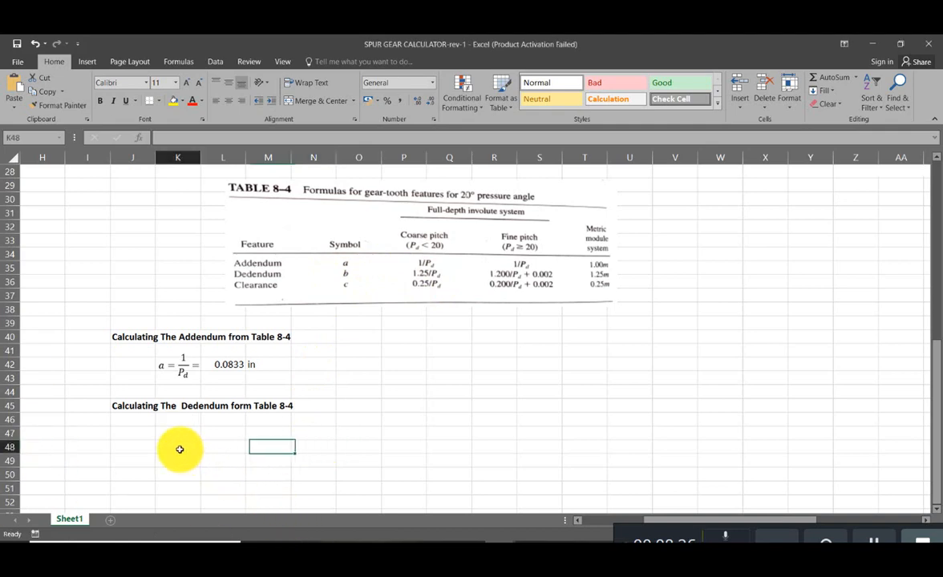
key(ctrl+v)
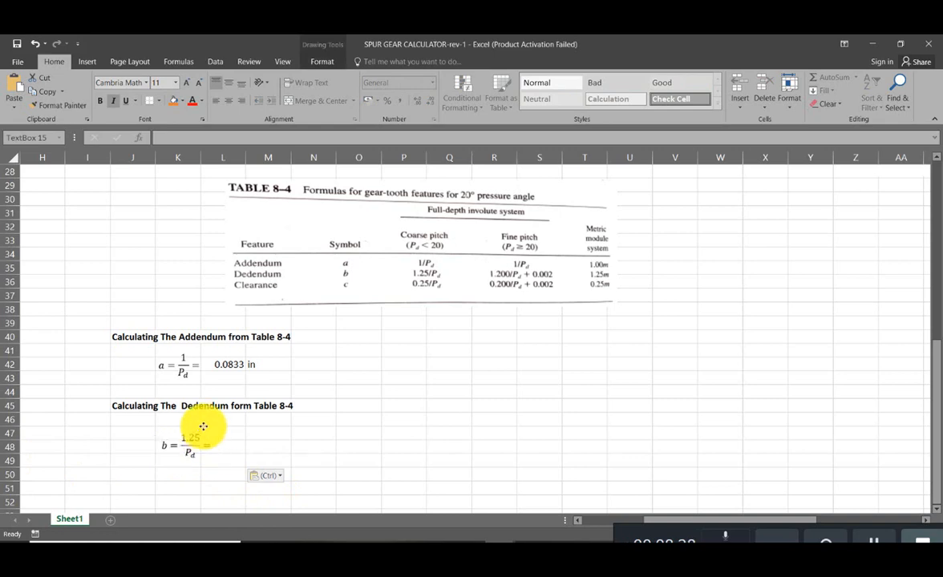
drag(203, 427, 198, 414)
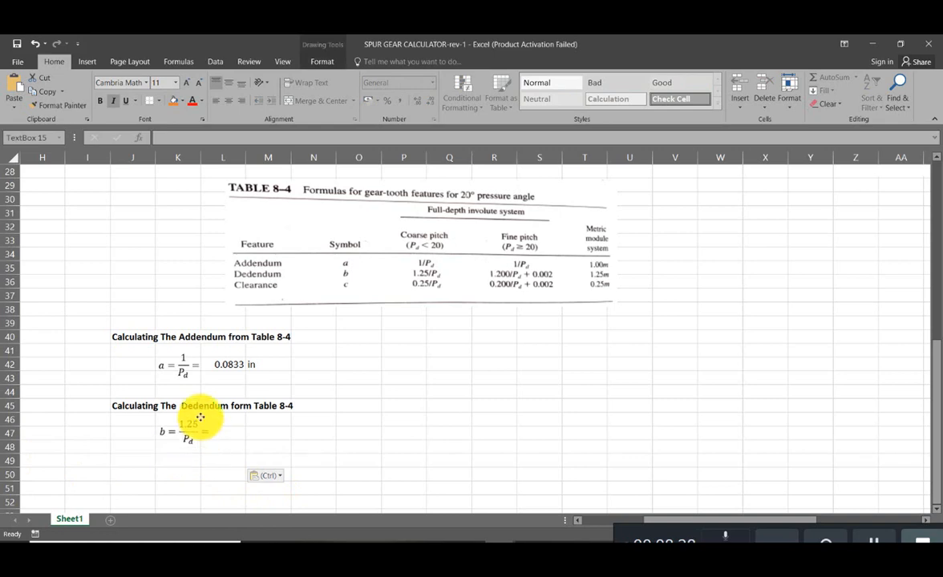
- Enter the dedendum formula =1.25/N8 in L47, referencing the given diametral pitch
click(231, 433)
text(=)
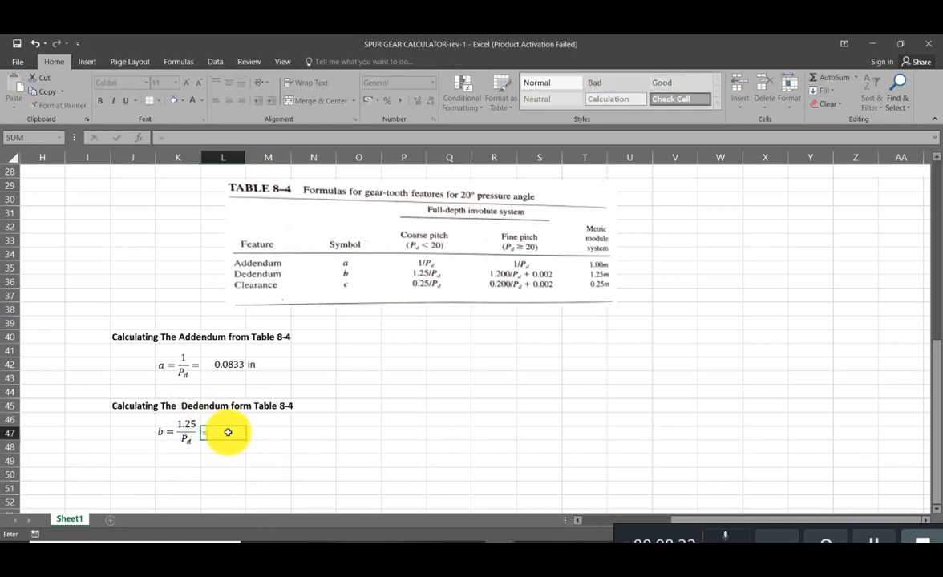
key(End)
key(End)
key(Down)
key(BackSpace)
key(BackSpace)
key(BackSpace)
key(End)
text(1.25/)
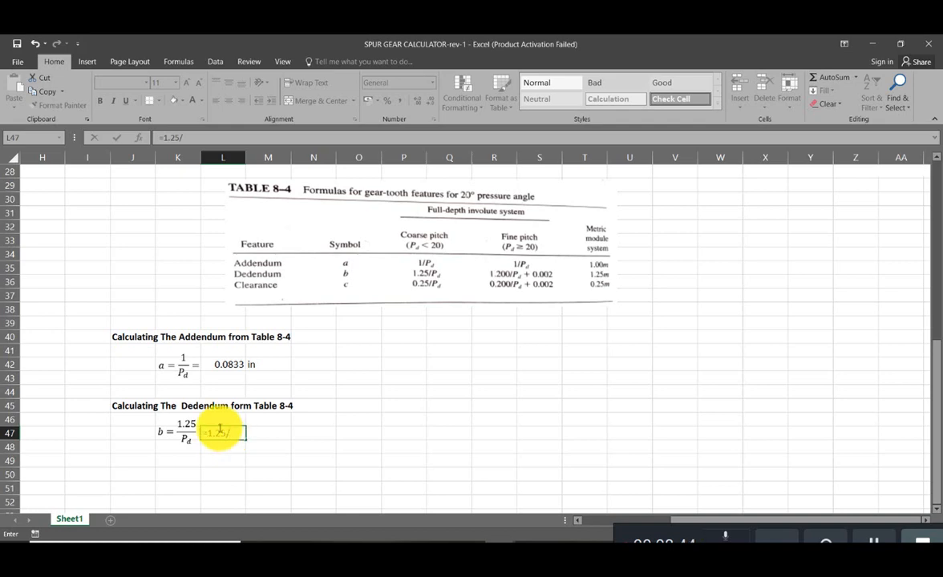
scroll(219, 429, up, 8)
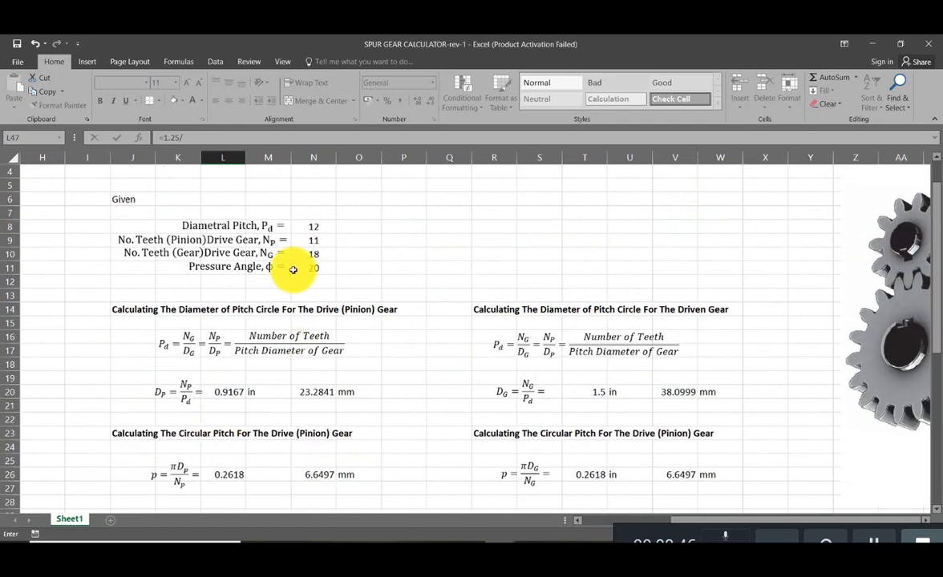
click(323, 230)
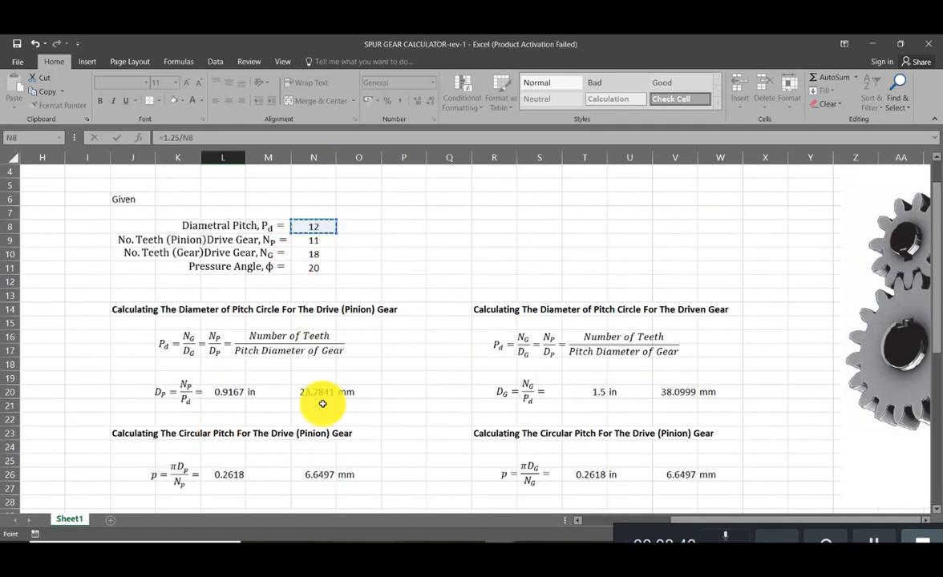
scroll(312, 396, down, 8)
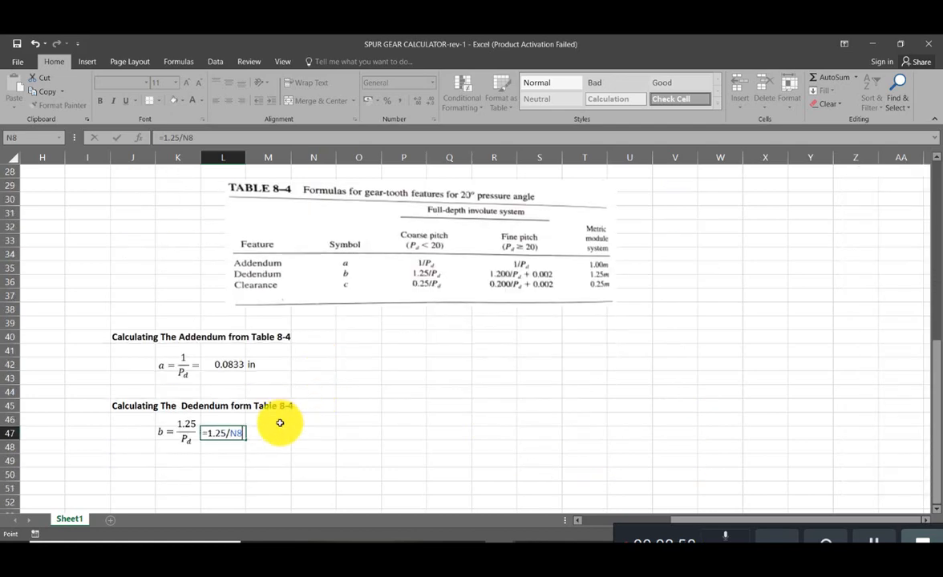
- Wrap the dedendum formula in L47 in ROUND with 4 decimal places, giving =ROUND(1.25/N8,4)
click(206, 433)
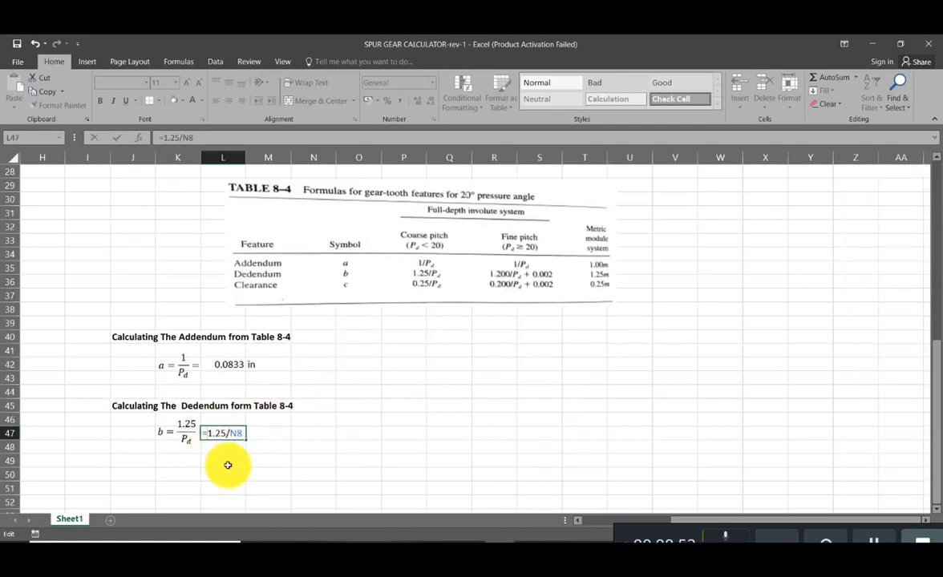
text(round(1.25/N8)
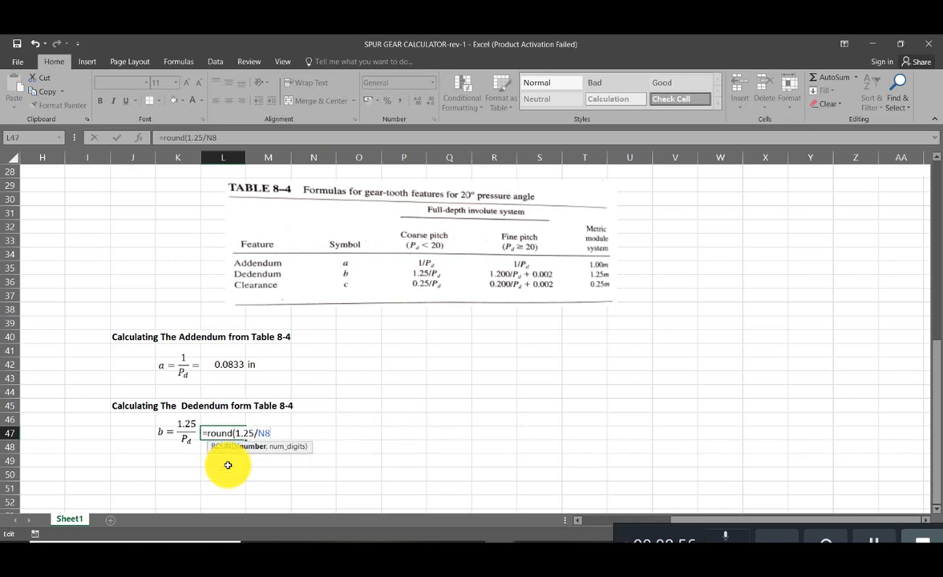
text(,)
click(314, 489)
scroll(242, 388, down, 2)
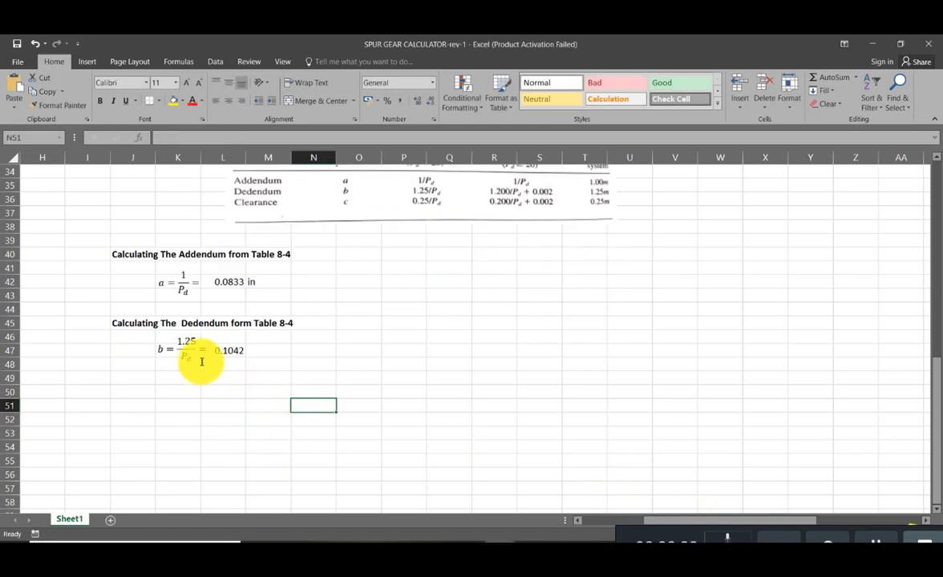
double_click(234, 351)
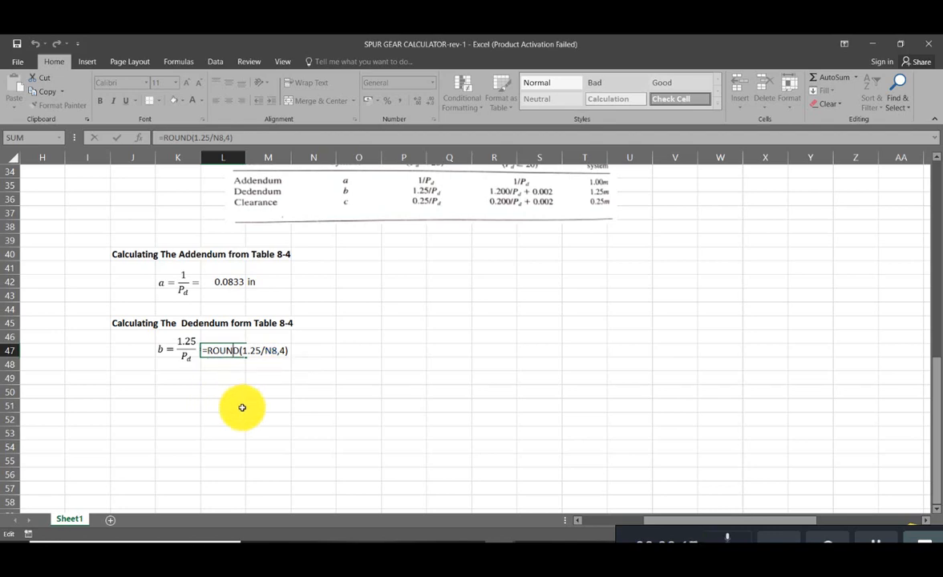
click(241, 406)
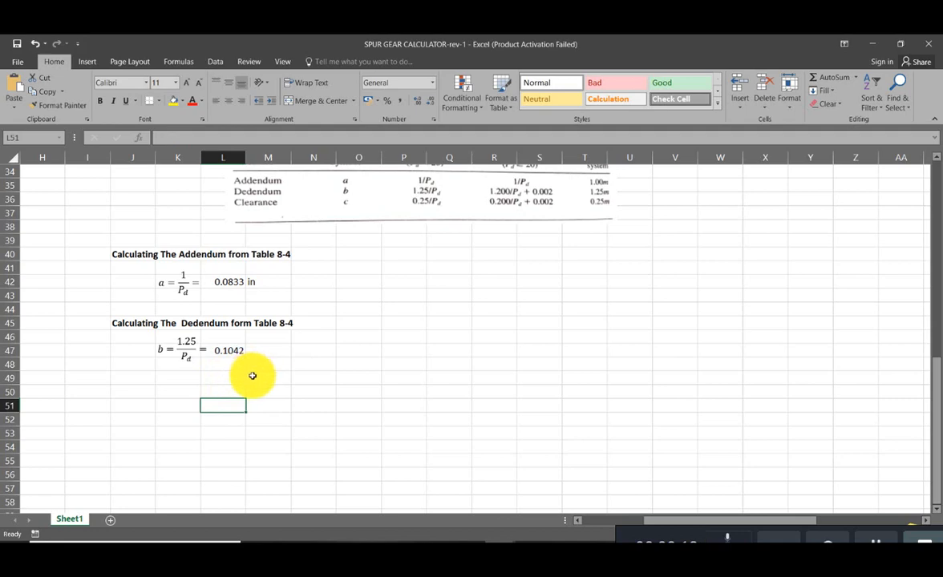
- Label the dedendum result with the unit "in" in M47
scroll(251, 373, up, 2)
click(263, 432)
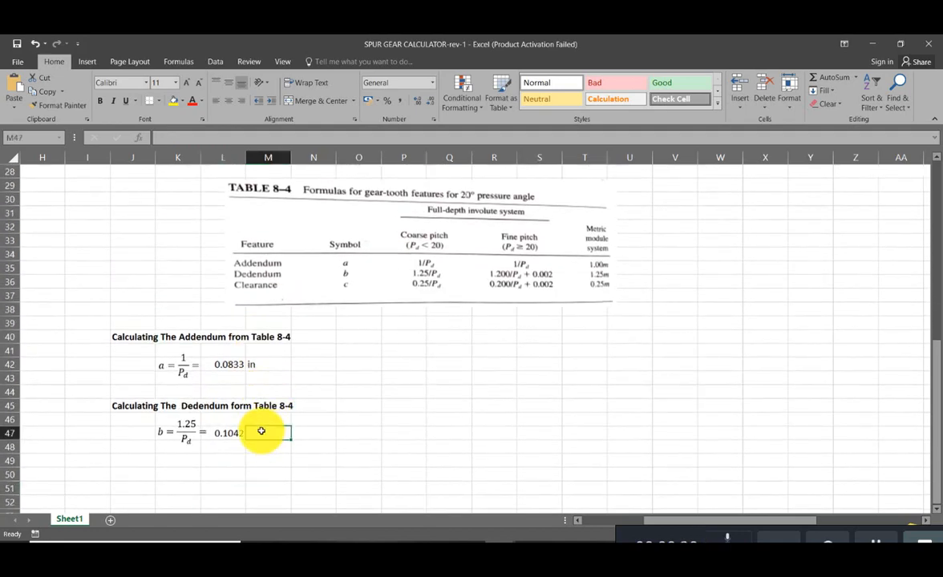
text(in)
key(Return)
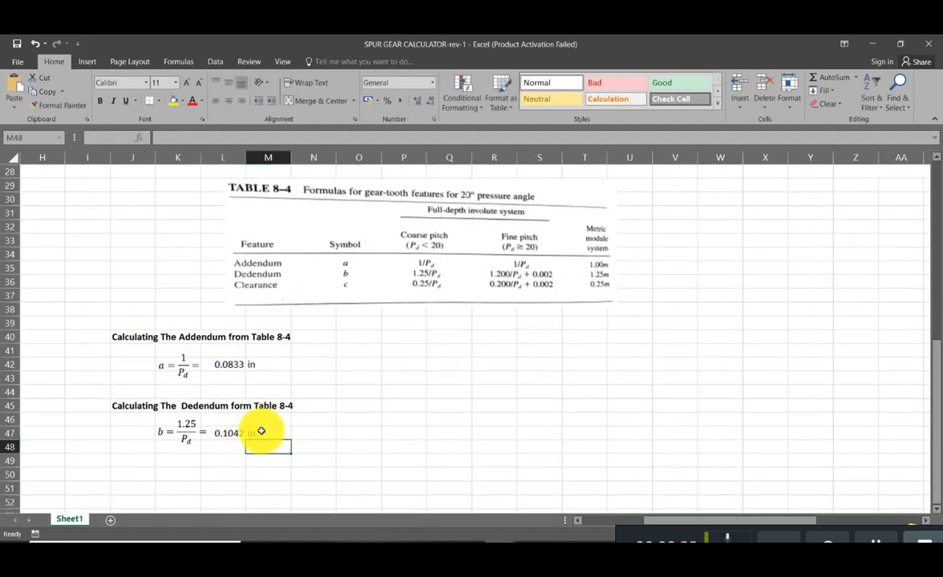
- Copy the pinion circular pitch's millimetre conversion and unit from N26:O26 to N47:O47, giving =ROUND(L47*25.3999,4) for the dedendum
scroll(262, 431, up, 4)
click(324, 310)
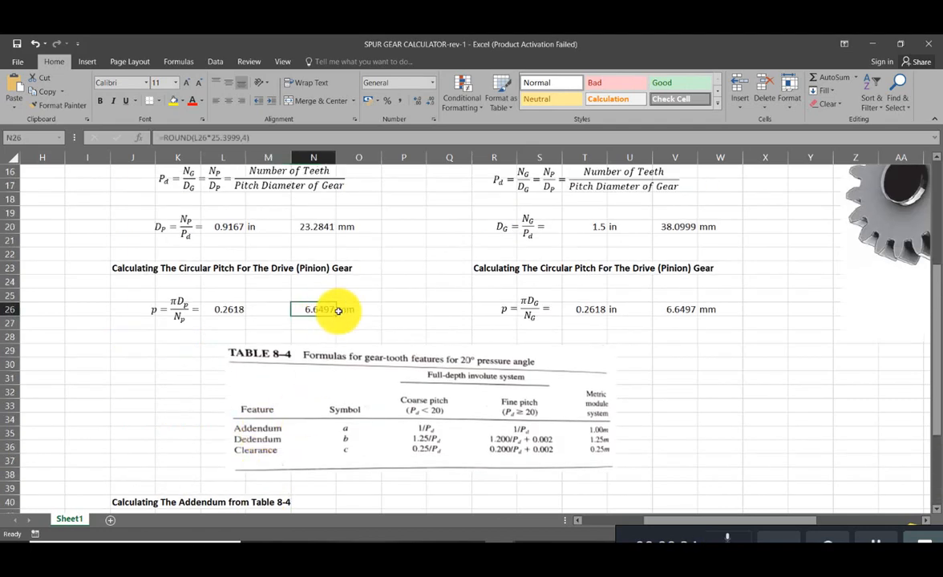
key(ctrl+c)
click(316, 394)
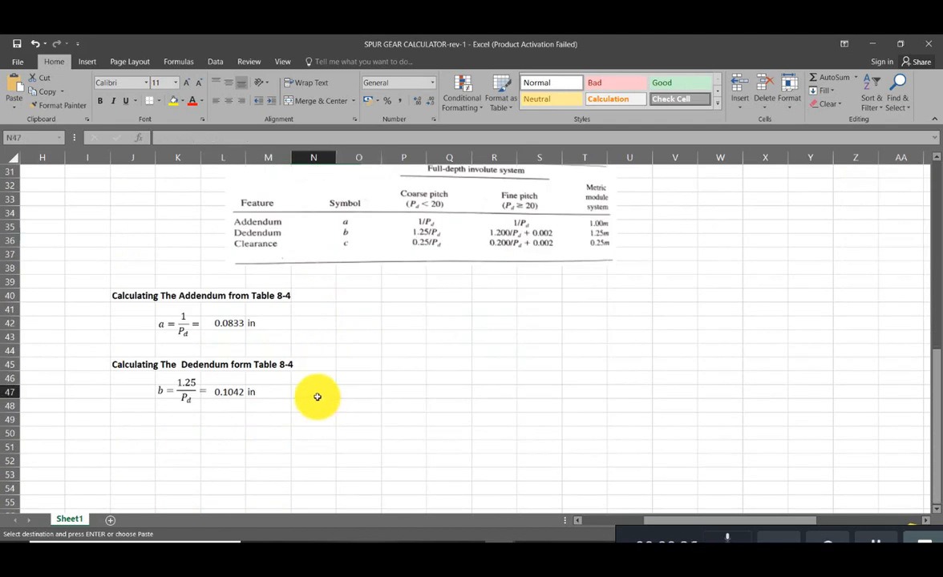
key(ctrl+v)
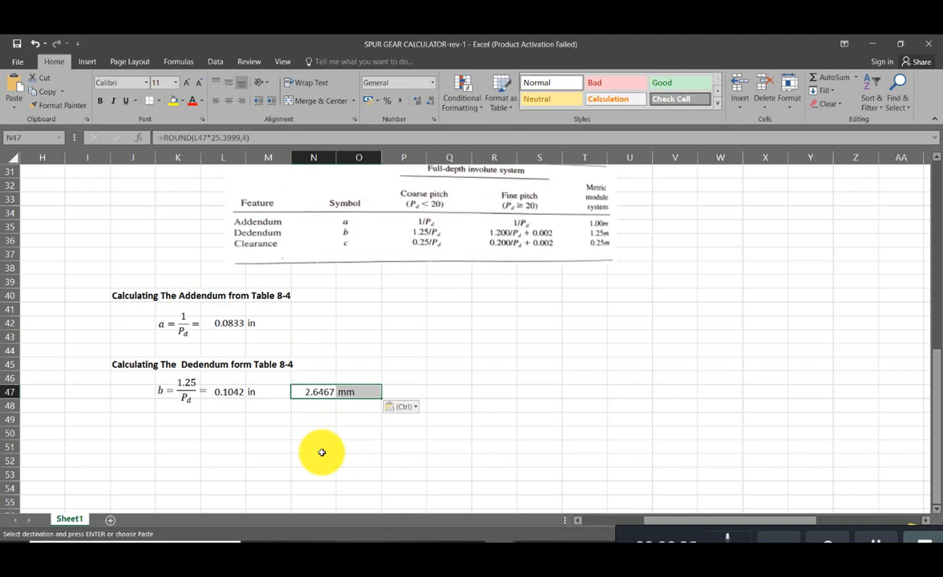
double_click(326, 393)
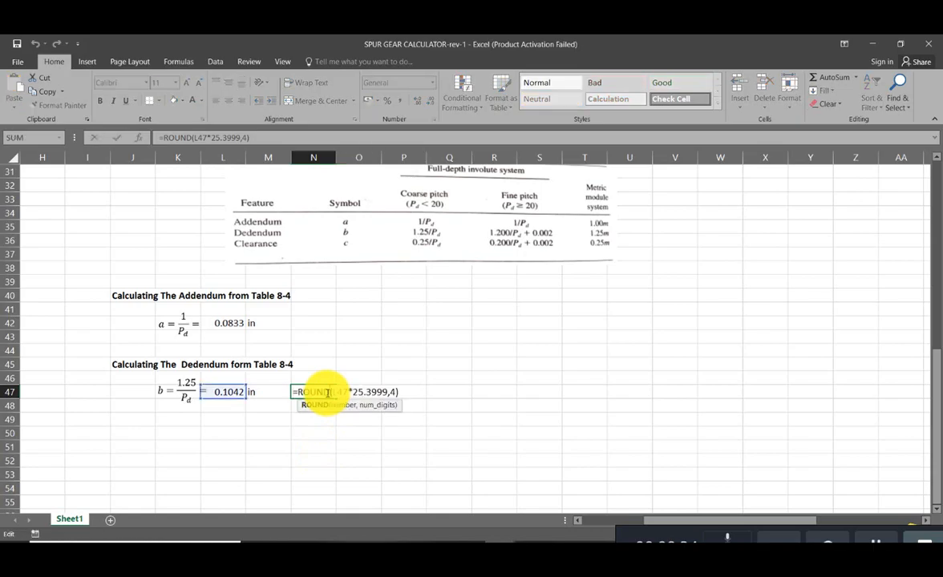
key(Escape)
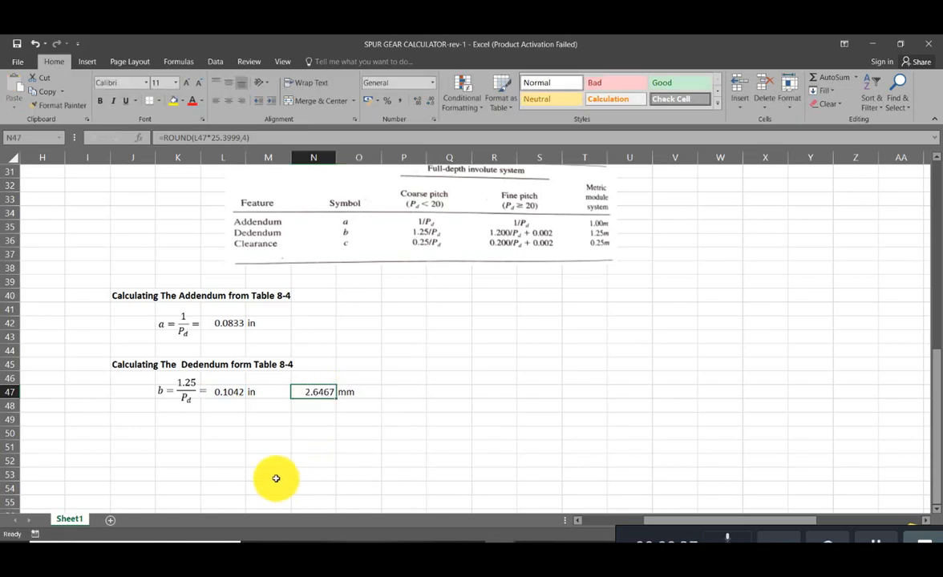
click(273, 478)
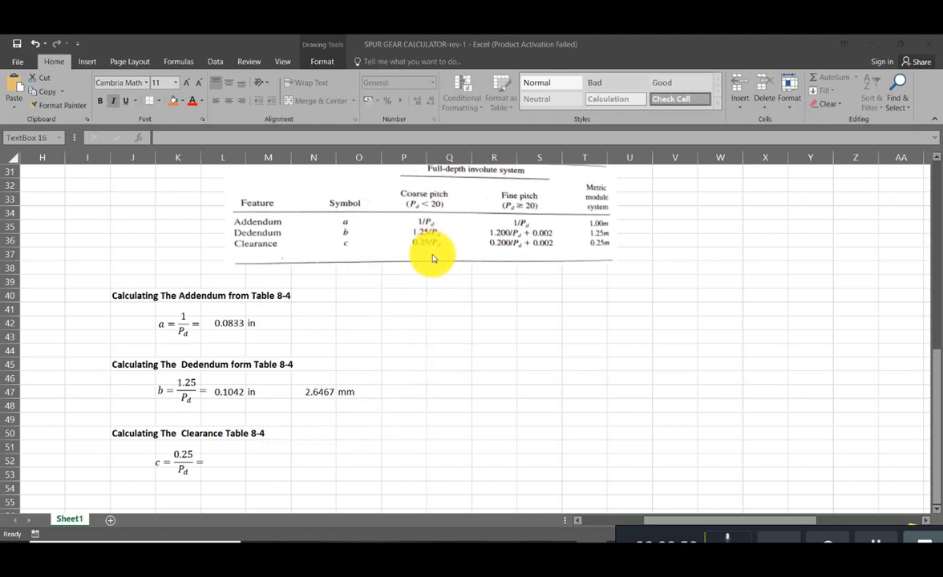
- Enter the clearance formula =0.25/N8 in L52, referencing the given diametral pitch
click(236, 461)
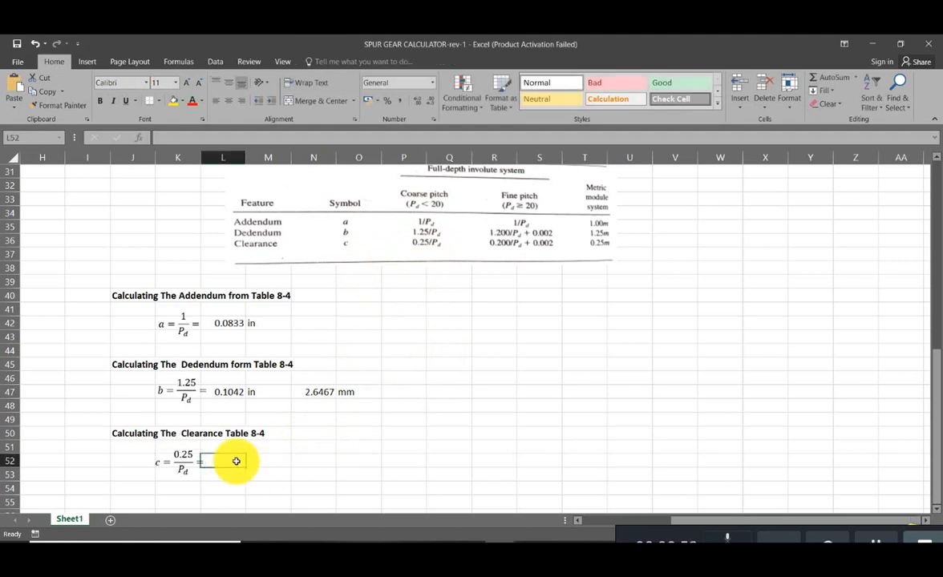
text(=0.25/)
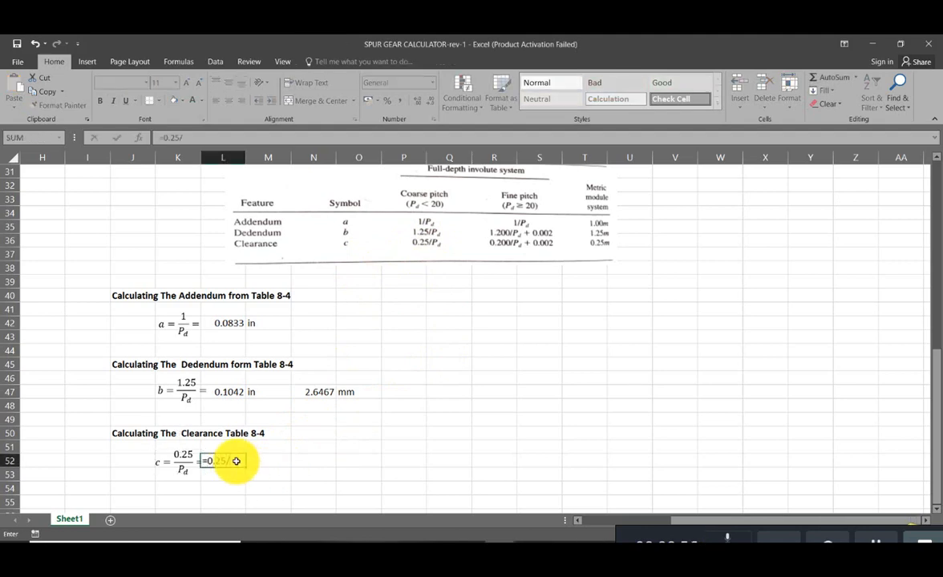
scroll(279, 468, up, 7)
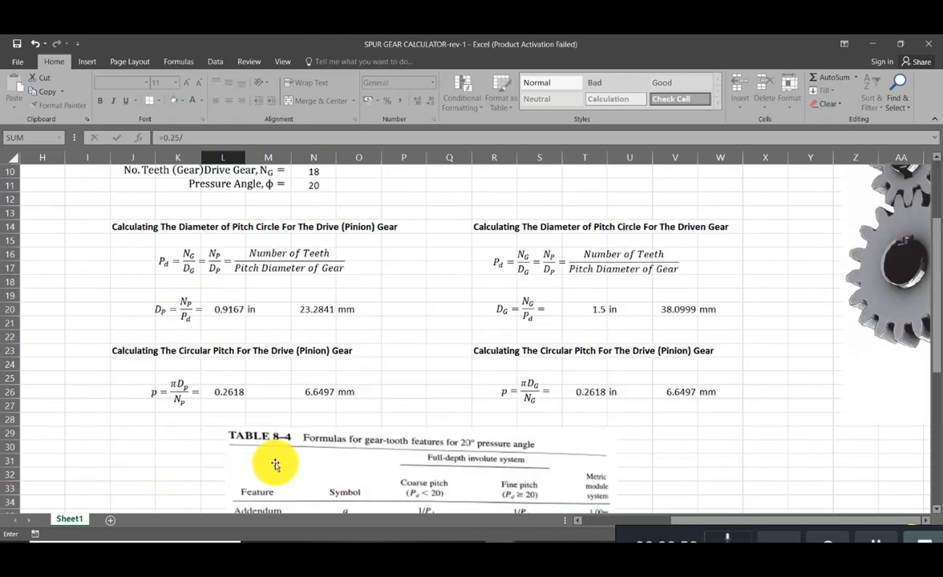
scroll(275, 465, up, 3)
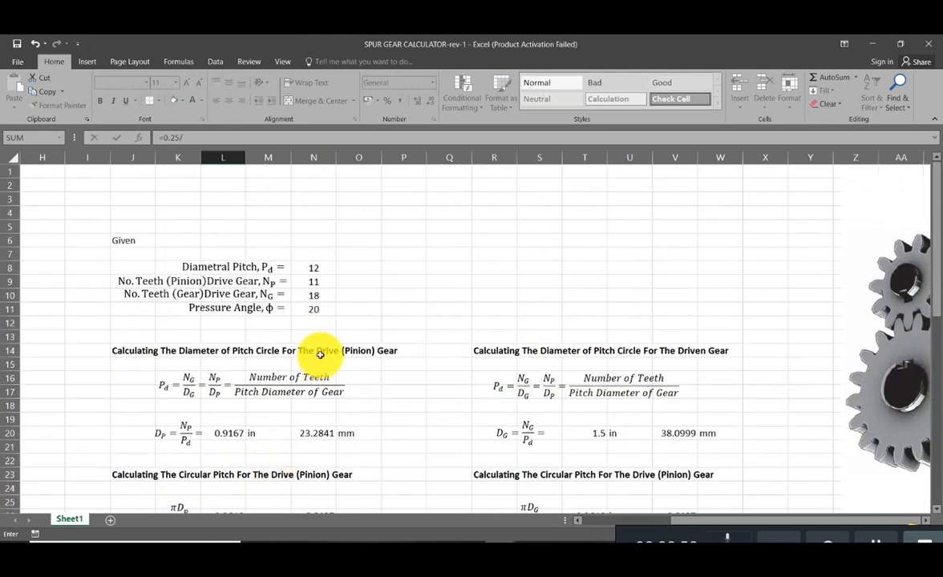
click(312, 268)
scroll(312, 323, down, 14)
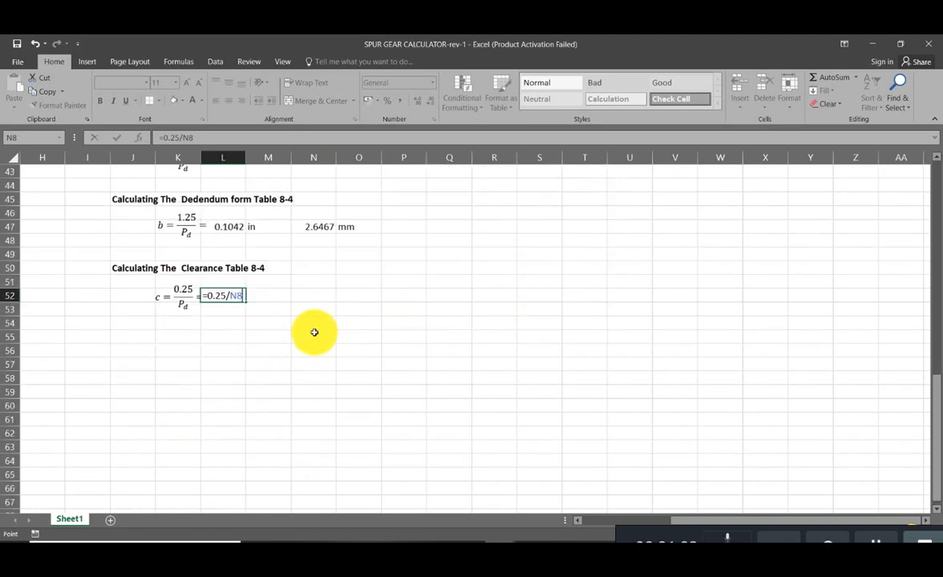
scroll(265, 341, up, 1)
- Wrap the clearance formula in L52 in ROUND with 4 decimal places, giving =ROUND((0.25/N8),4)
click(210, 341)
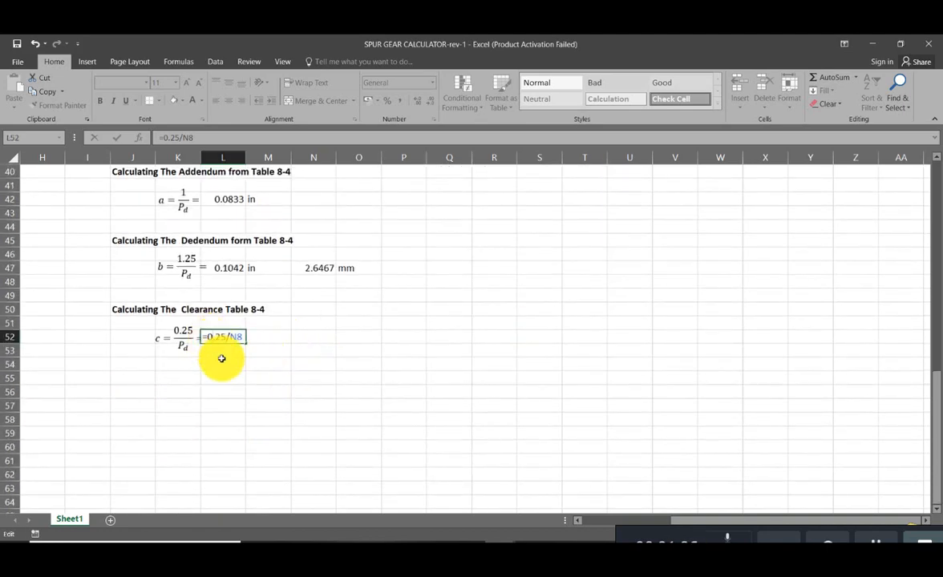
text(()
text())
text(ru)
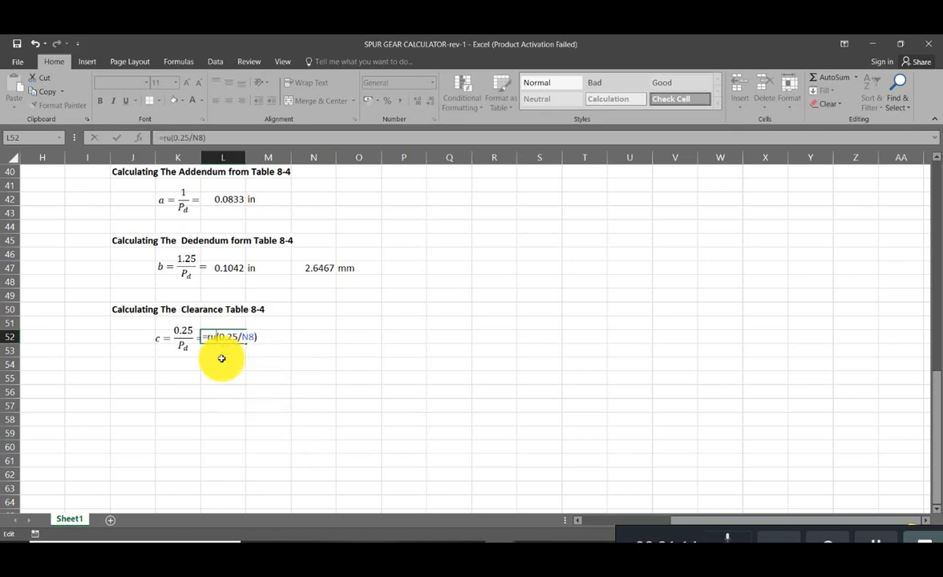
key(BackSpace)
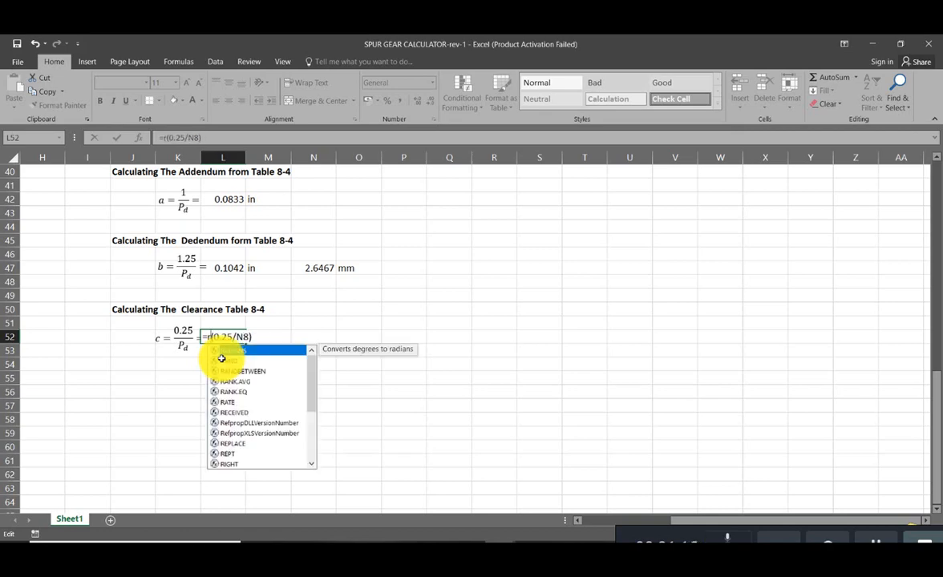
text(ound)
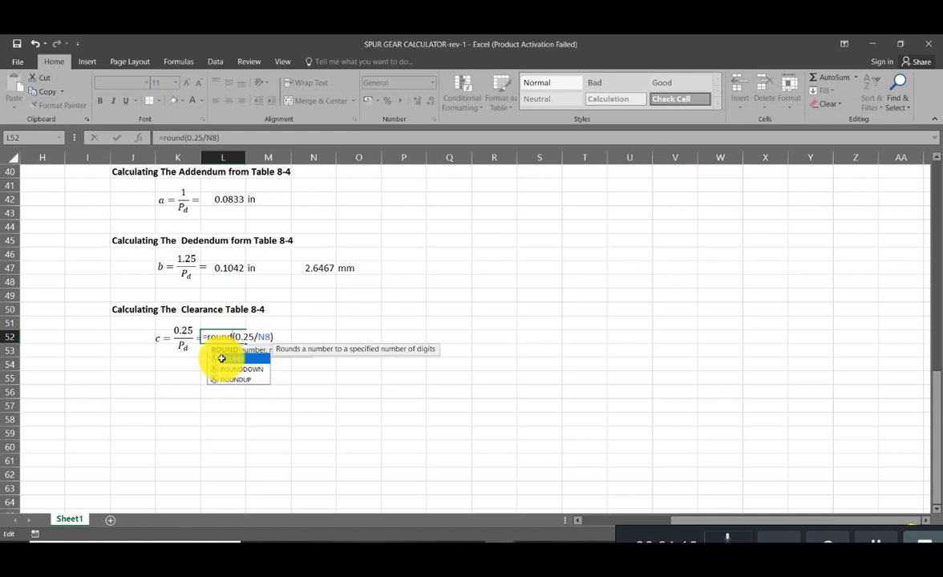
text(()
key(Right)
key(Right)
key(Right)
key(Right)
key(Right)
key(Right)
key(Right)
key(Right)
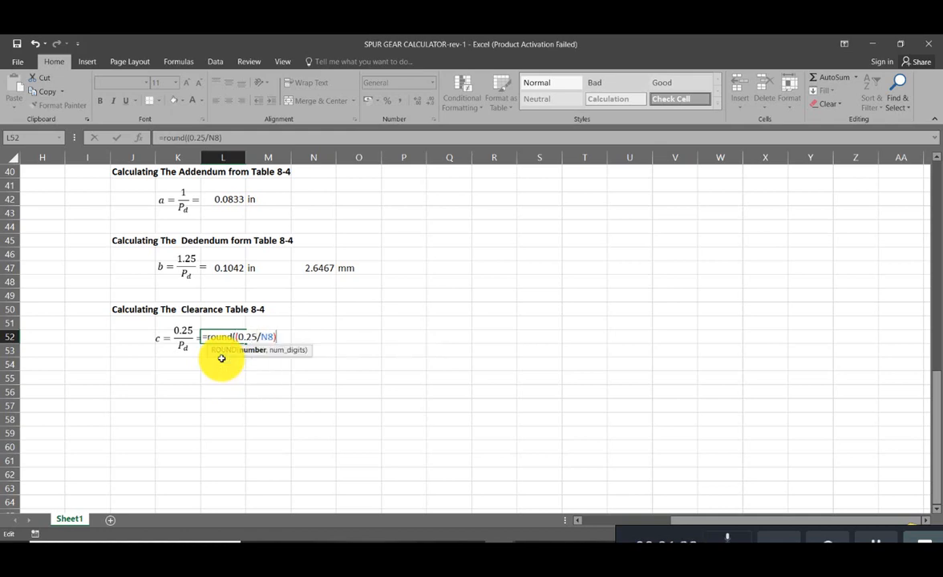
text(),4)
key(Return)
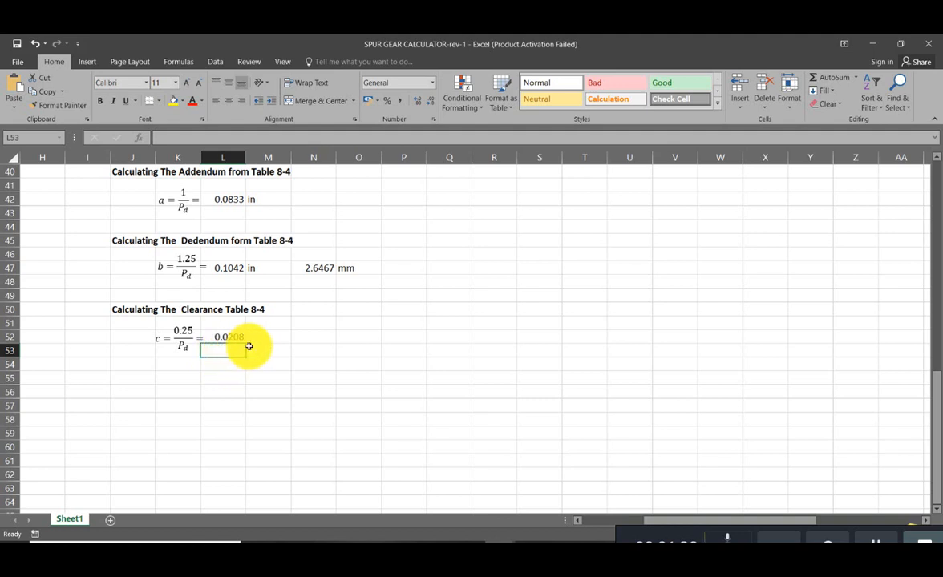
- Copy the dedendum's inch unit, millimetre conversion and mm unit from M47:O47 to the clearance row at M52:O52
drag(264, 267, 337, 269)
key(ctrl+c)
click(272, 339)
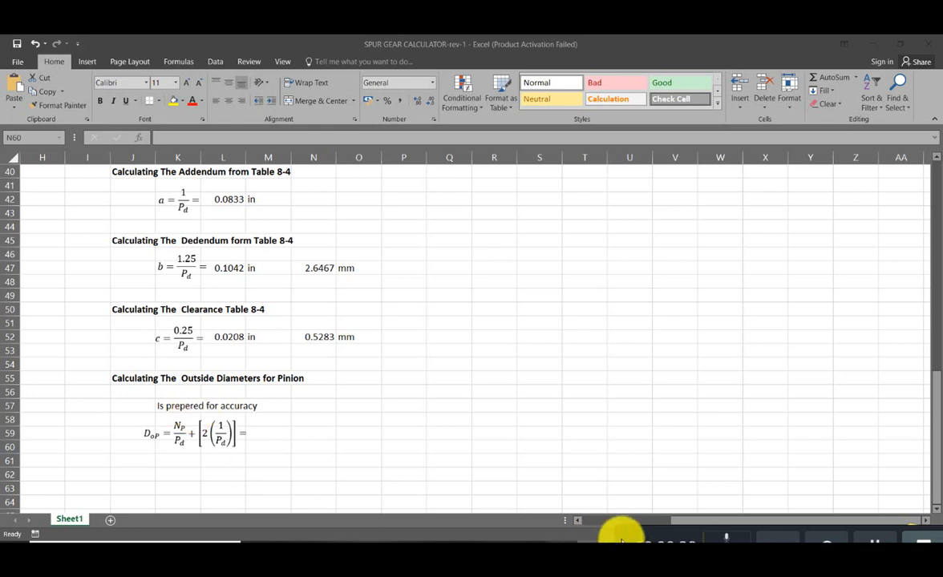
- Begin the pinion outside diameter formula in M59 with the pinion tooth count N9 in parentheses, giving =(N9)
click(268, 433)
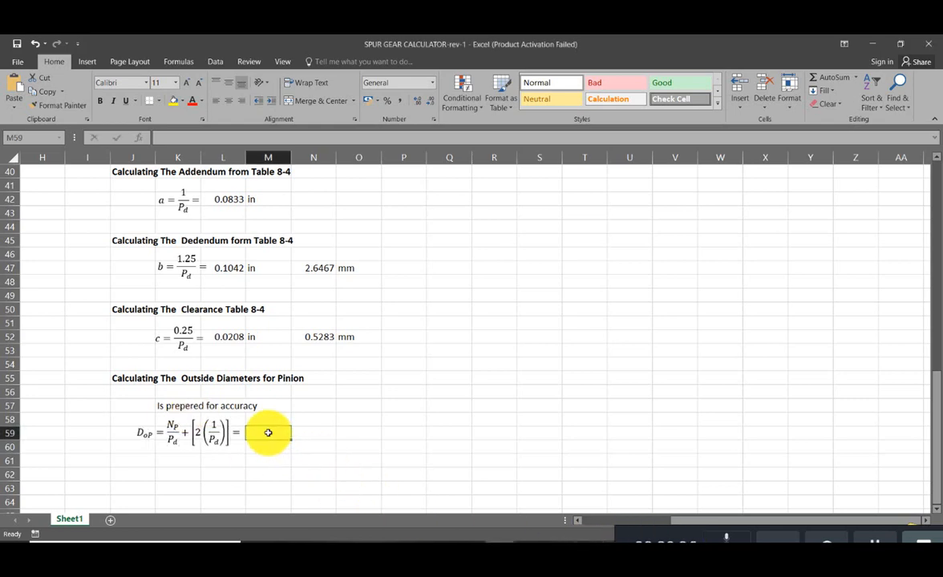
text(=)
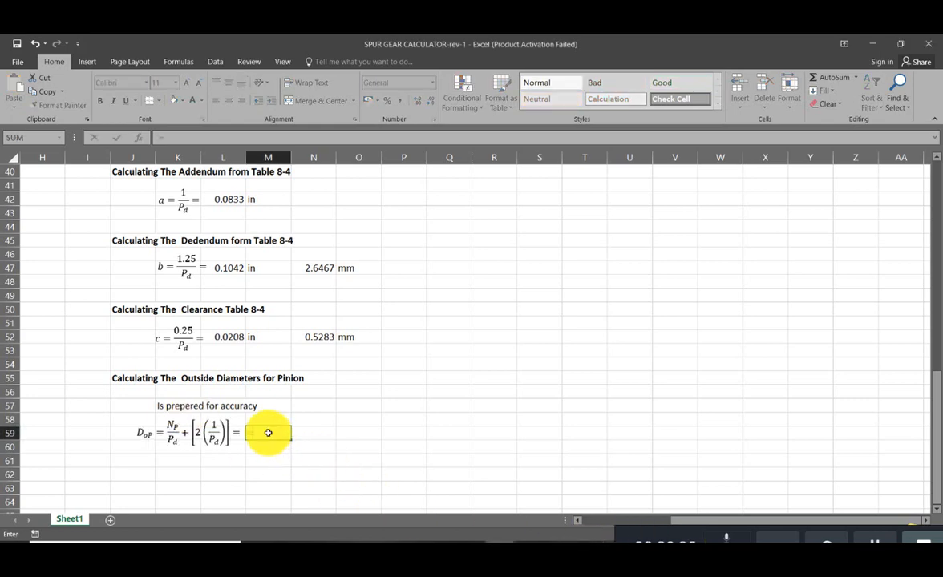
text(()
key(Return)
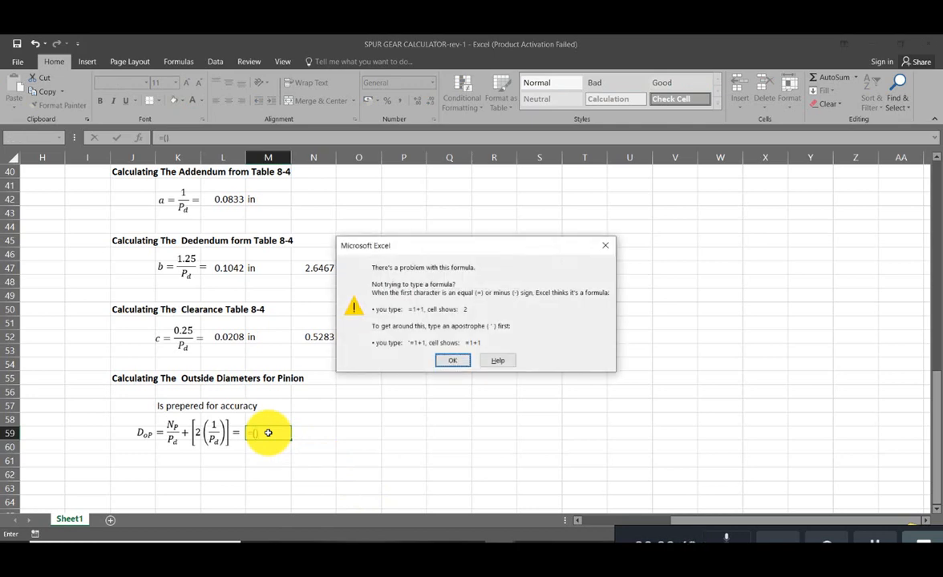
key(Return)
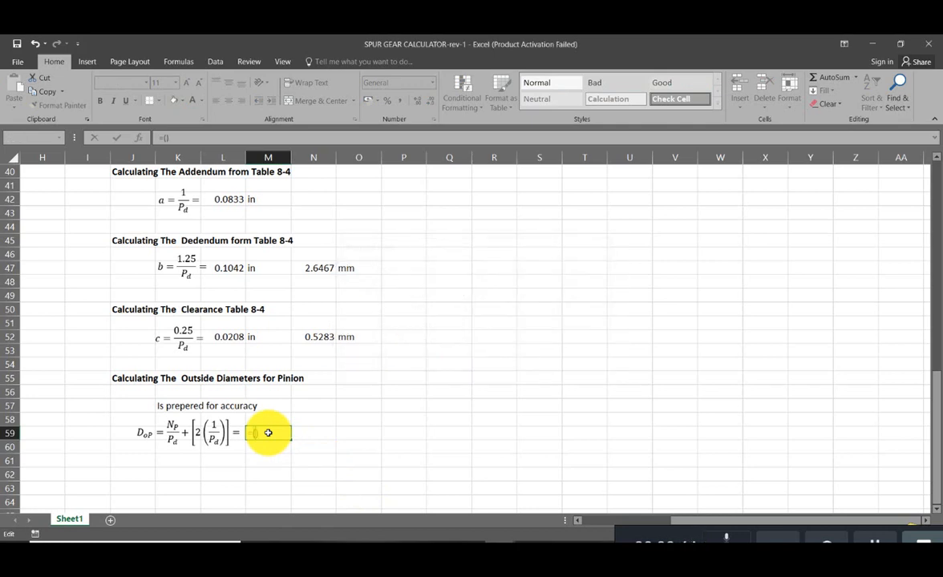
scroll(305, 446, up, 12)
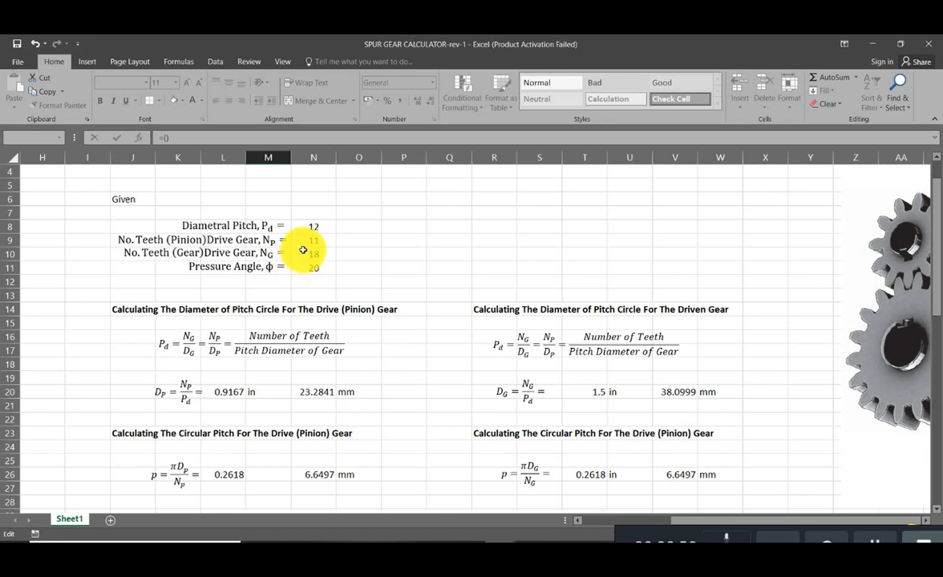
click(311, 240)
scroll(287, 280, down, 5)
scroll(287, 285, down, 7)
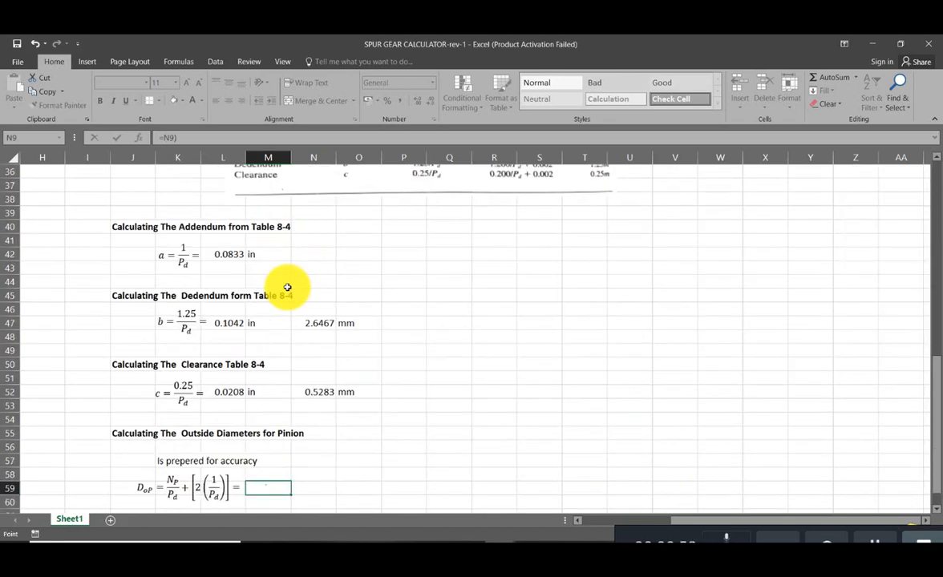
click(252, 431)
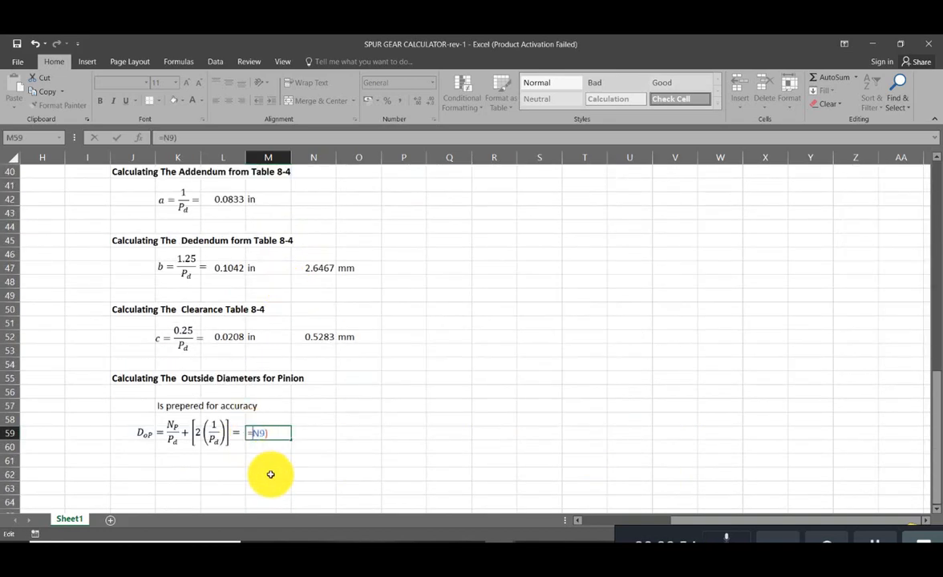
text((N9/)
- Divide the pinion tooth count in the M59 formula by the given diametral pitch, giving =(N9/N8)
scroll(371, 436, up, 13)
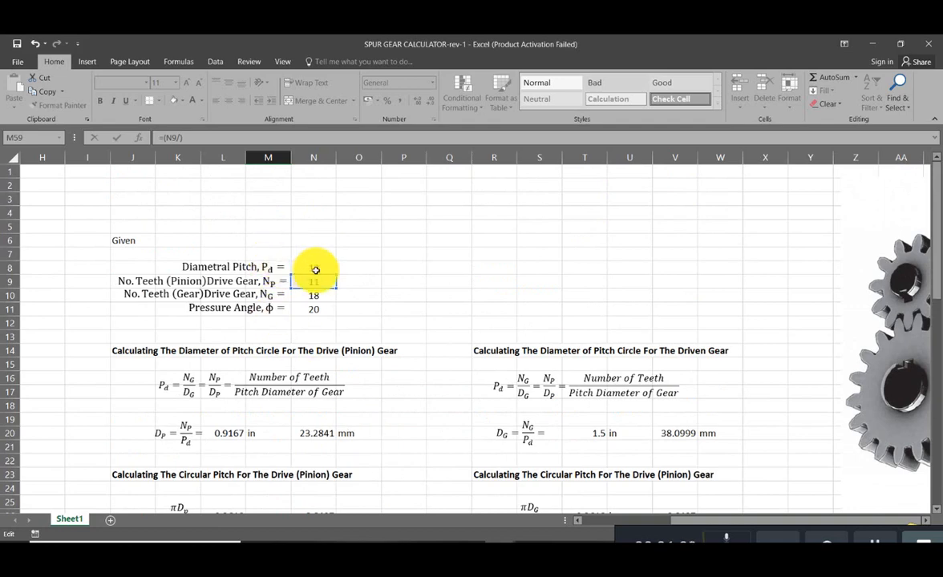
click(317, 269)
scroll(457, 424, down, 10)
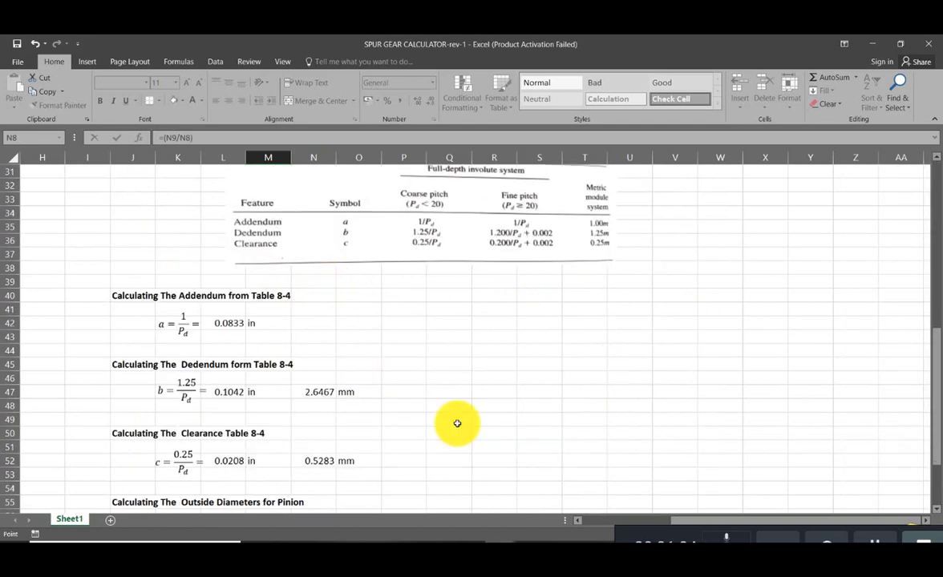
scroll(441, 449, down, 2)
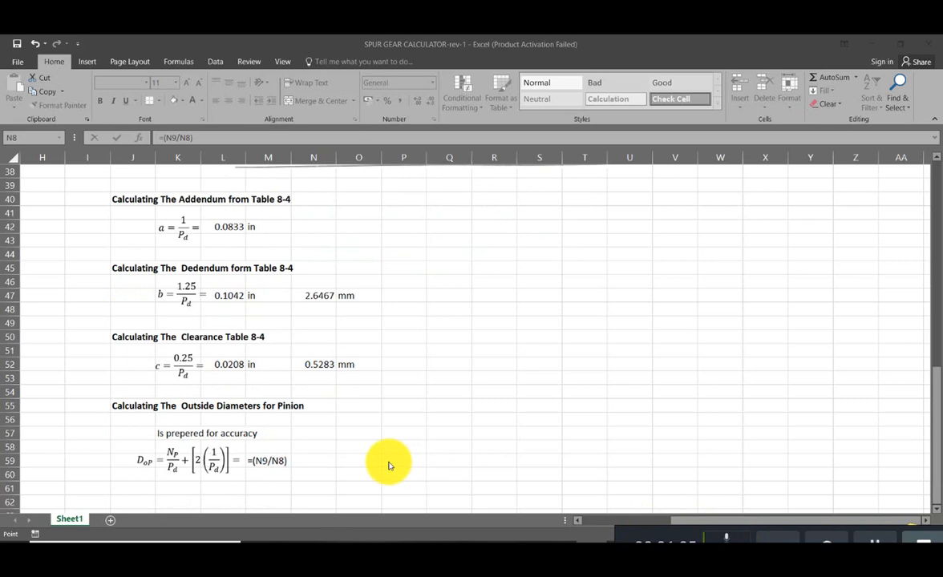
click(286, 461)
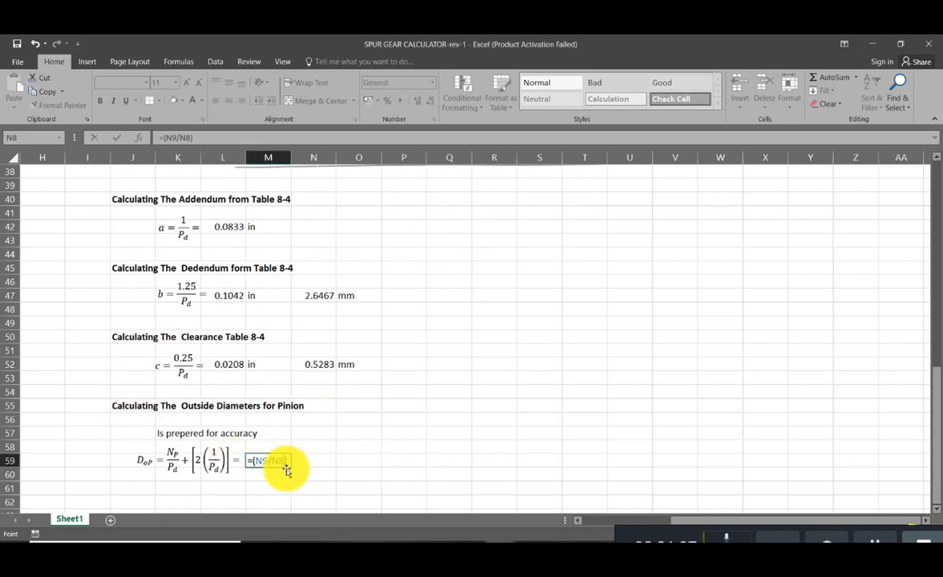
key(Right)
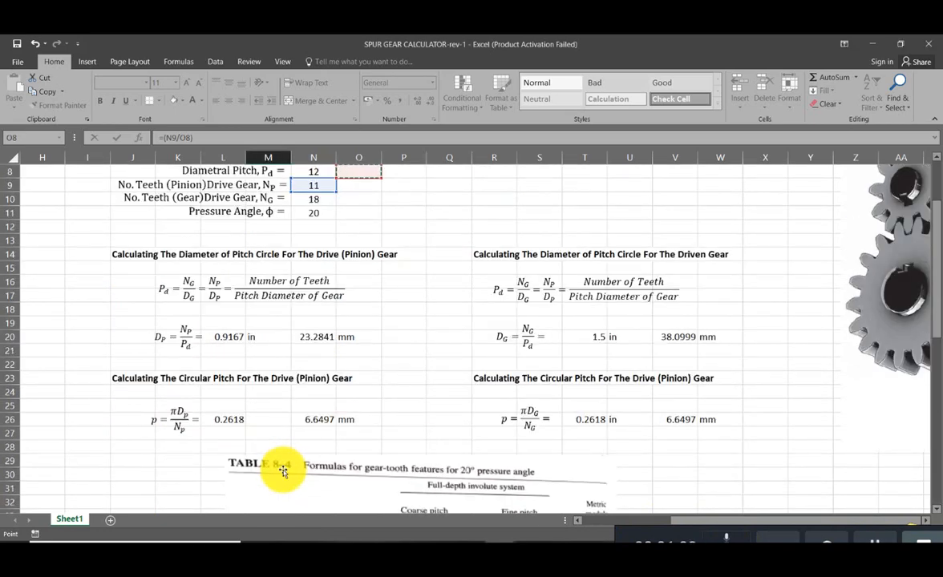
scroll(316, 465, down, 5)
scroll(316, 466, up, 7)
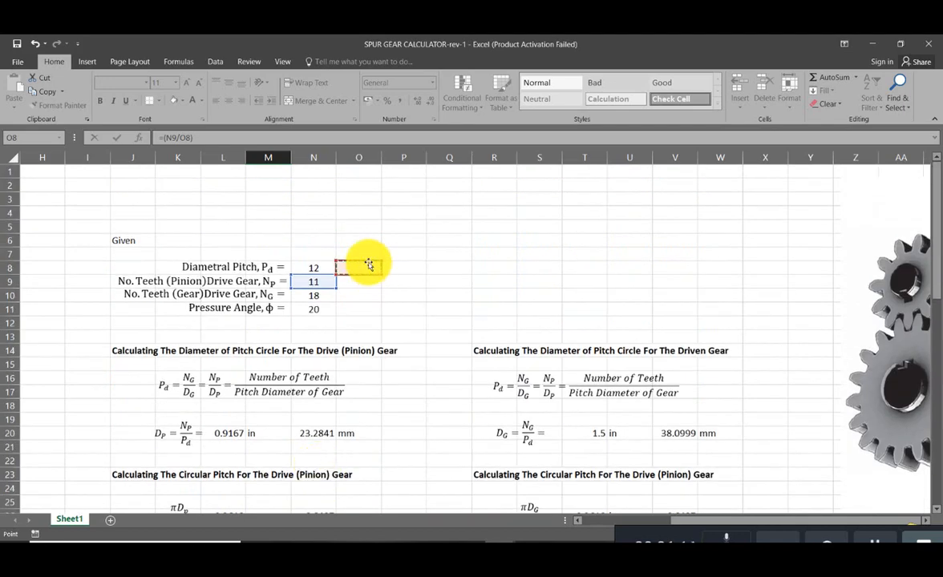
click(326, 268)
scroll(327, 321, down, 18)
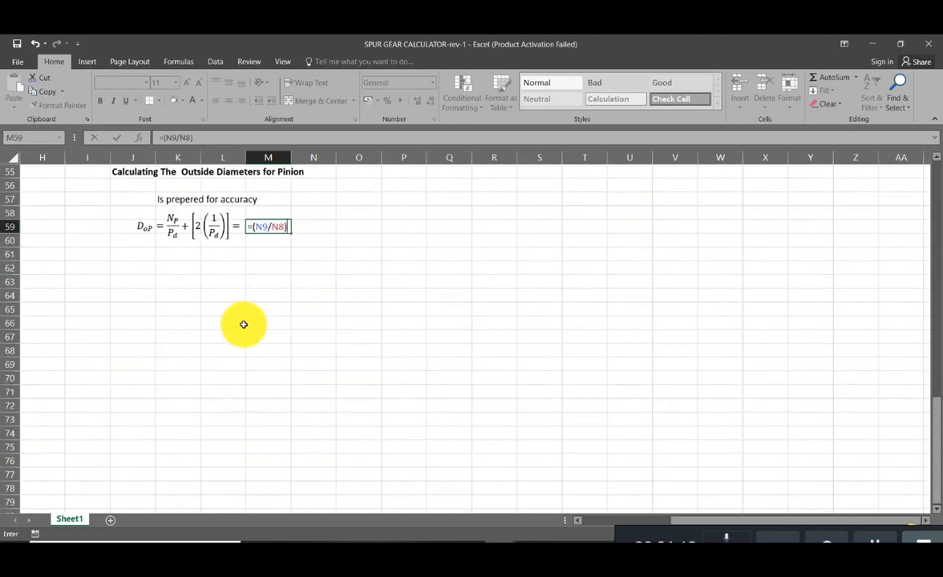
scroll(245, 324, up, 2)
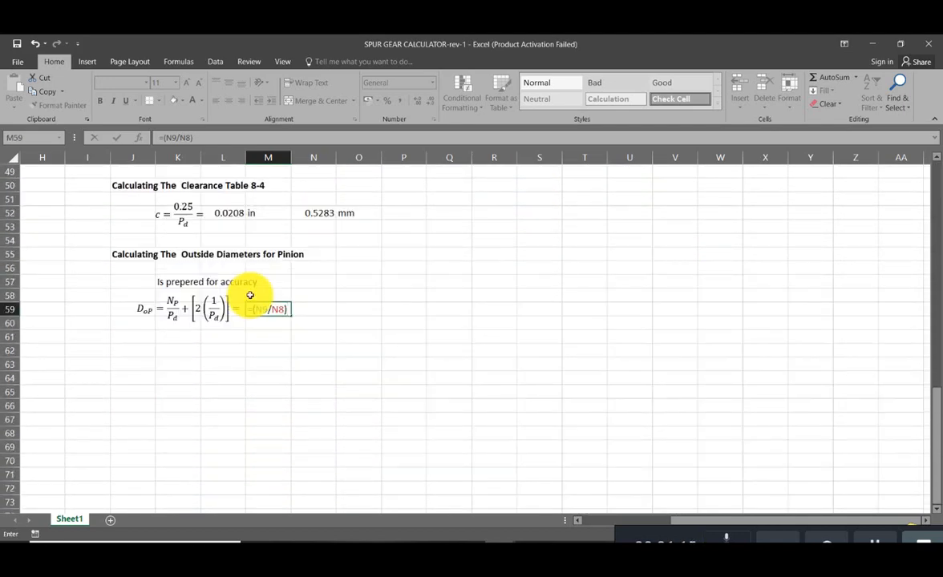
- Extend the M59 formula with the start of the doubled addendum term, +(2*(1/), leaving its divisor empty
text(+)
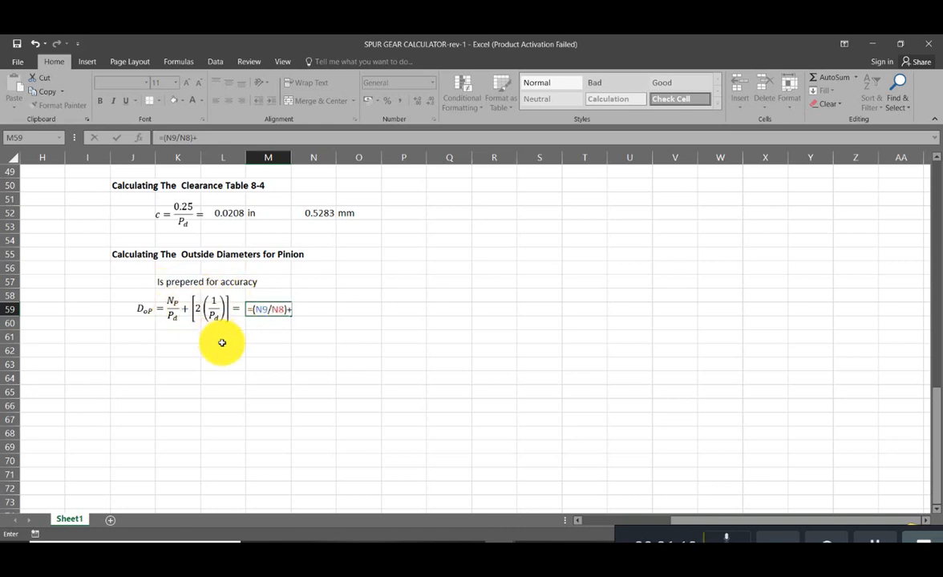
text((2)
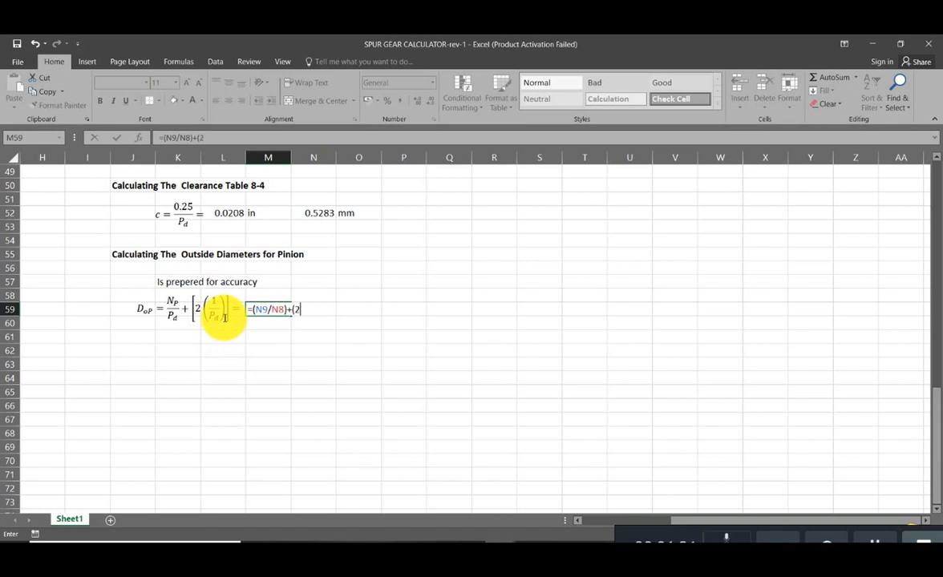
text(*())
key(Return)
key(Return)
text(1/)
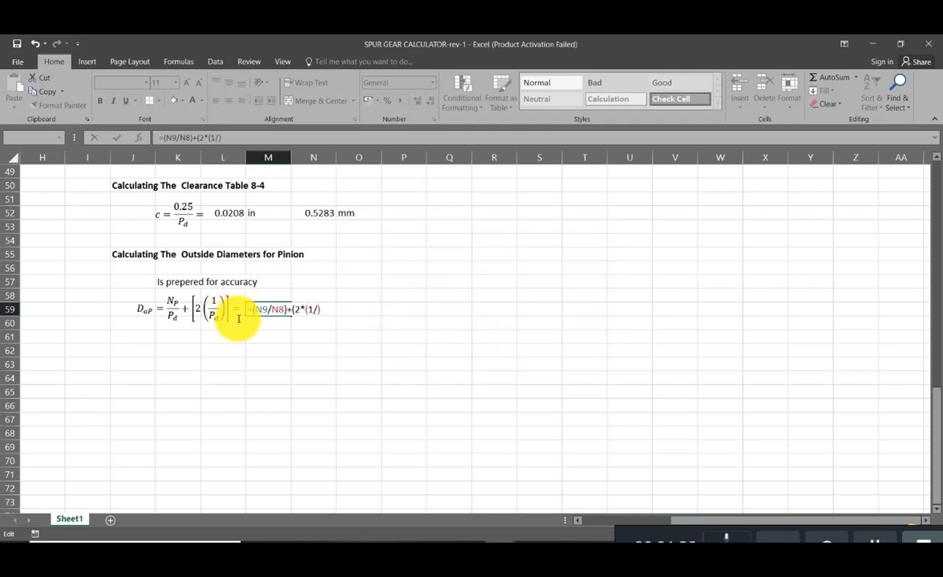
- Reference the given diametral pitch as the remaining divisor and complete the M59 formula as =(N9/N8)+(2*(1/N8))
scroll(256, 329, up, 12)
scroll(266, 335, up, 4)
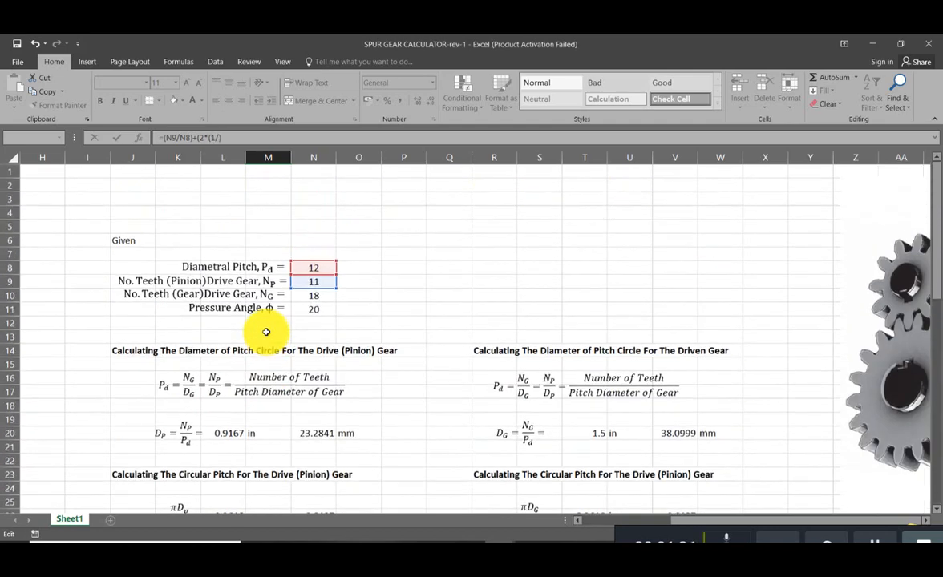
click(327, 267)
scroll(327, 269, down, 13)
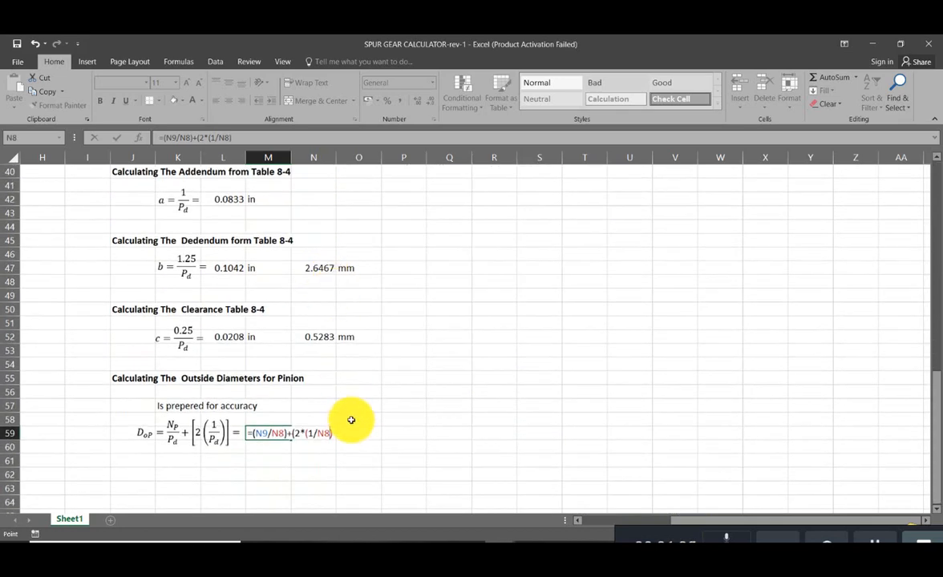
key(Right)
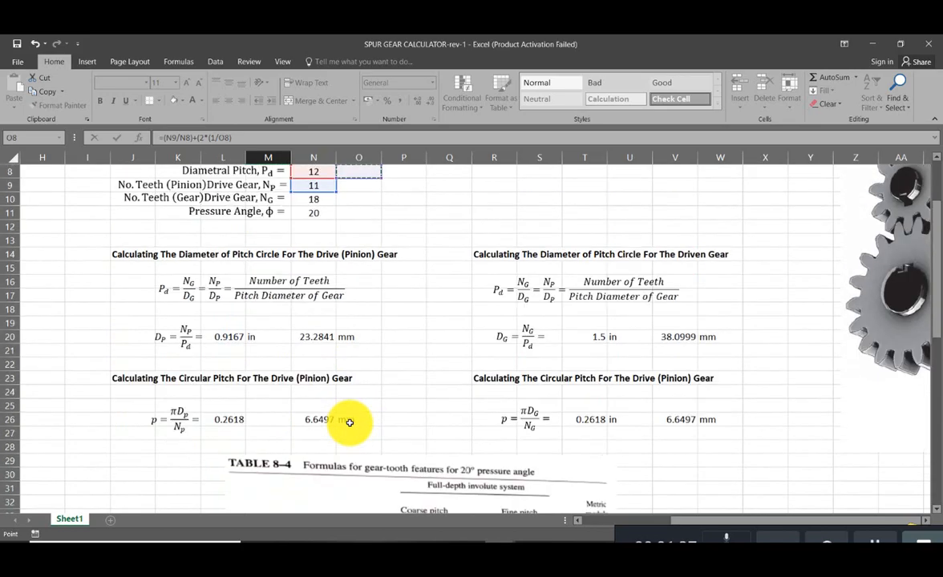
scroll(363, 303, up, 2)
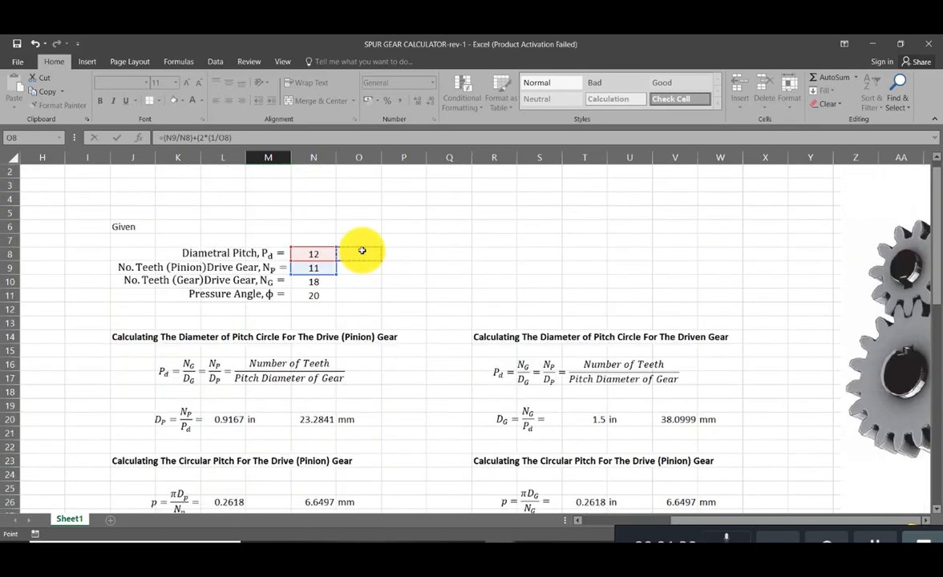
click(325, 255)
scroll(321, 265, down, 12)
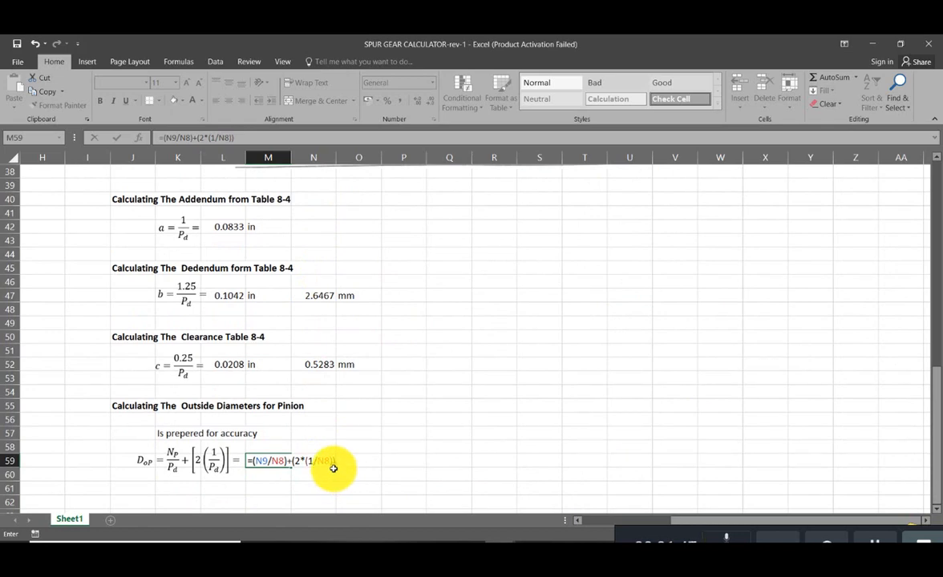
key(Return)
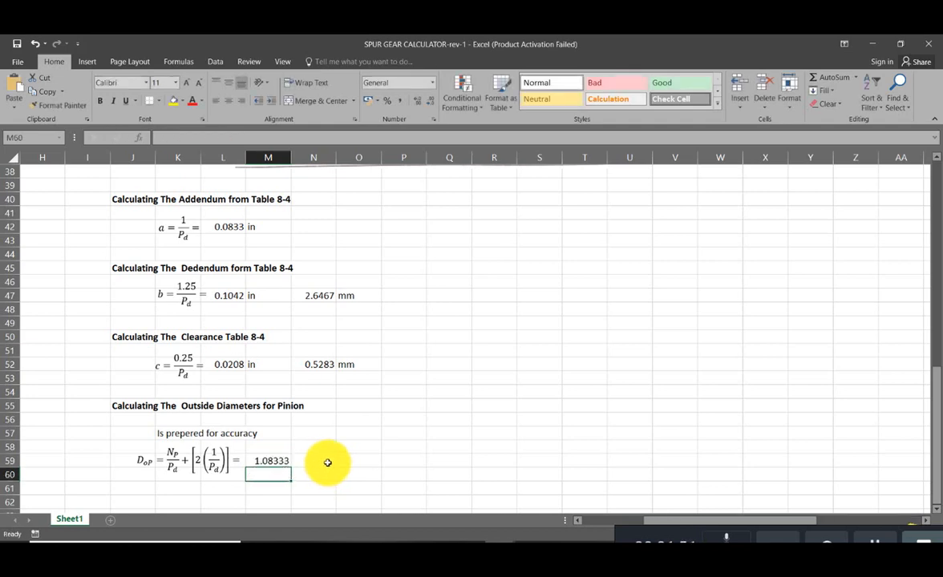
- Wrap the outside diameter formula in M59 in ROUND with 4 decimal places, giving =ROUND((N9/N8)+(2*(1/N8)),4)
double_click(254, 462)
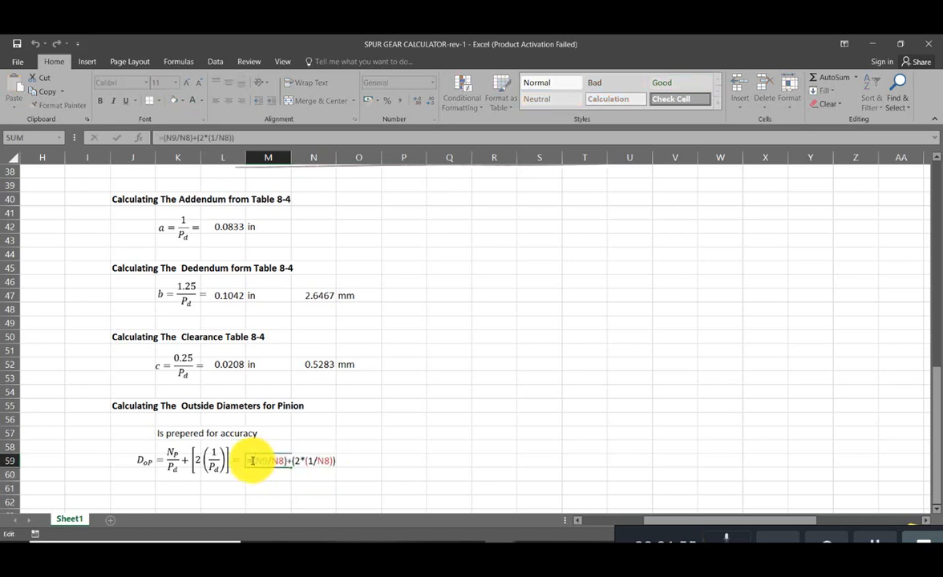
text(roun)
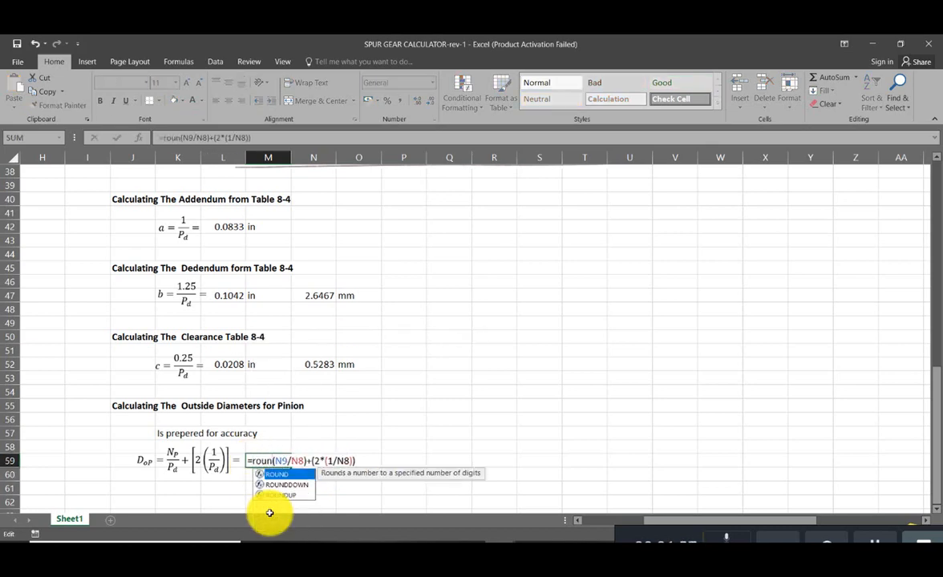
text(d()
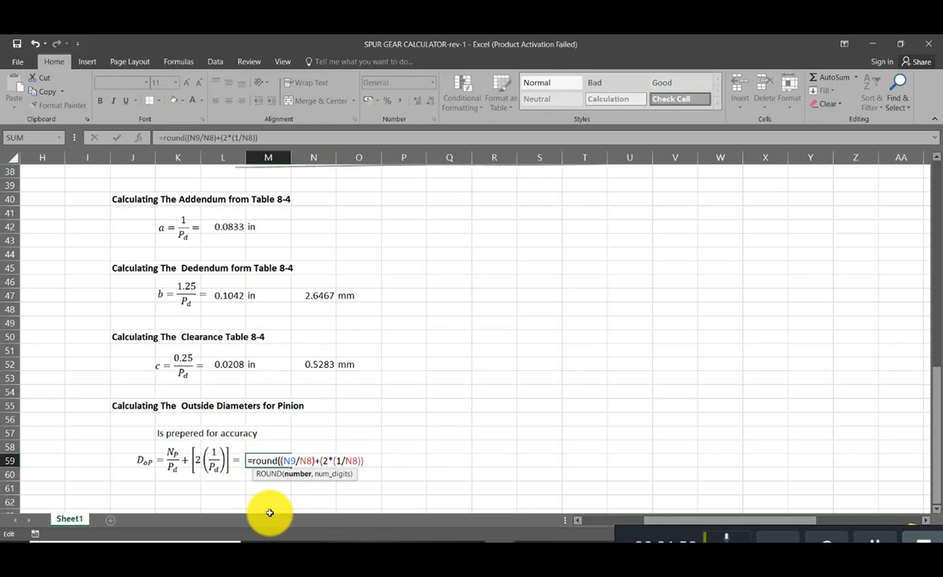
key(Right)
key(Right)
key(Right)
key(Right)
key(Right)
key(Right)
key(Right)
key(Right)
key(Right)
key(Right)
key(Right)
key(Right)
key(Right)
text(,4))
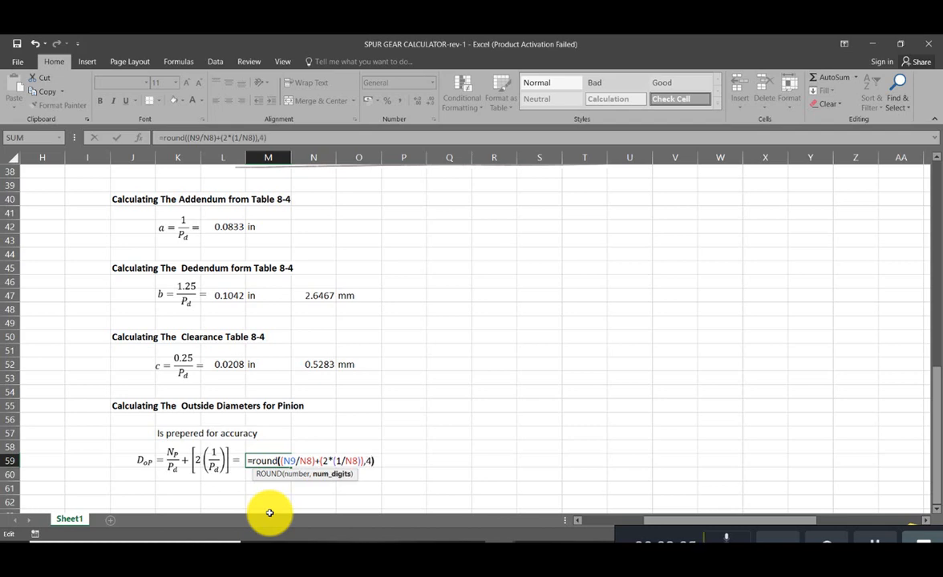
key(Return)
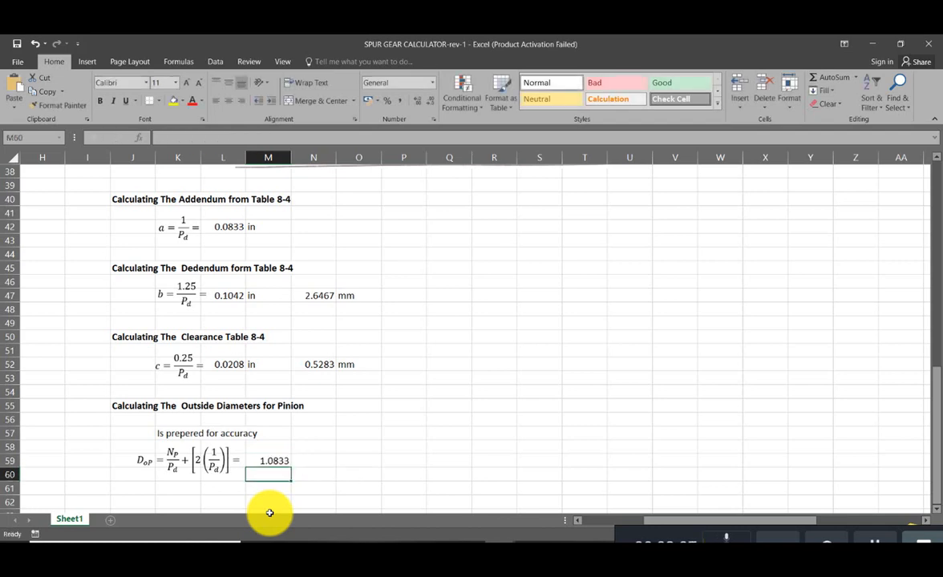
- Enter the unit in beside the pinion outside diameter, in N59
click(319, 462)
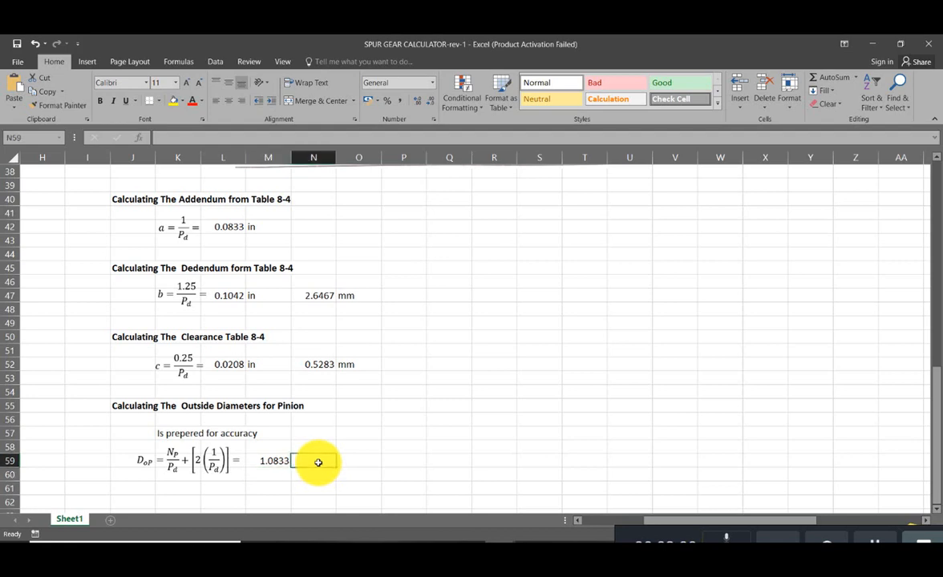
text(in)
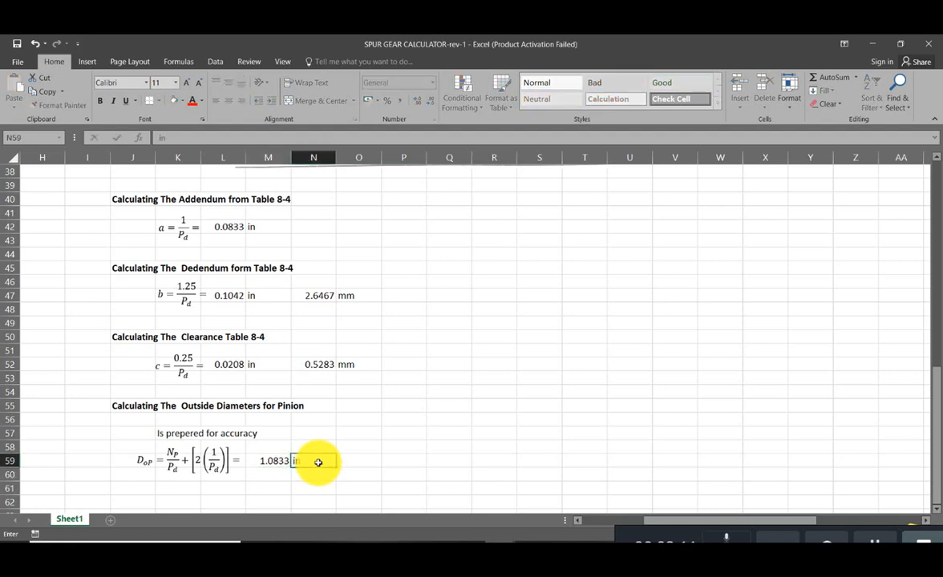
key(Return)
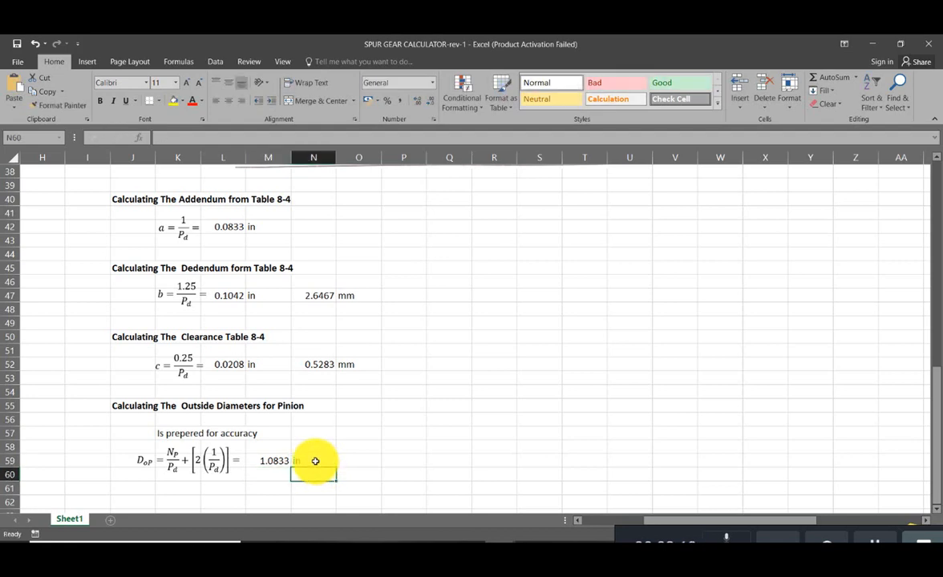
- Copy the clearance's millimetre conversion and its unit to row 60 and move the pair to M60:N60 beneath the pinion outside diameter
click(356, 368)
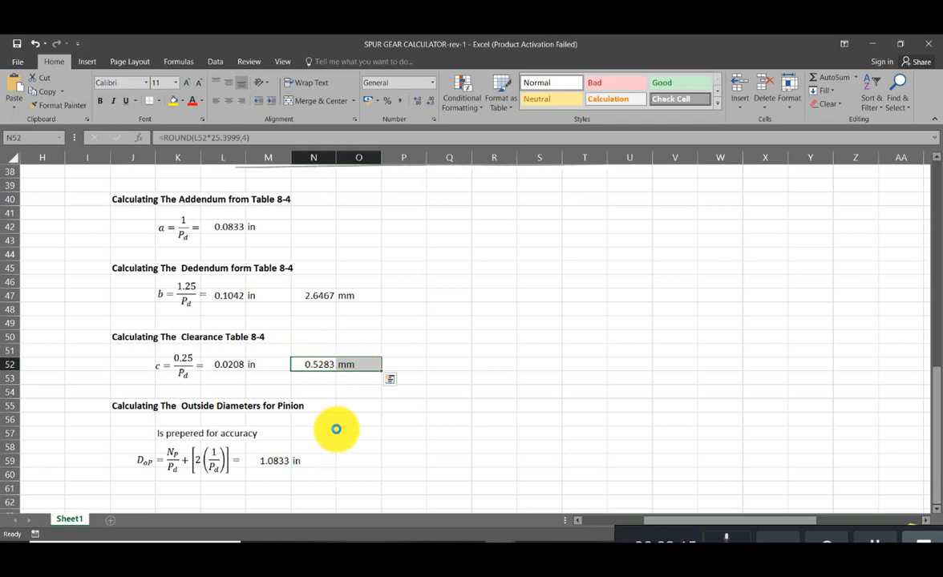
key(ctrl+c)
click(319, 472)
key(ctrl+v)
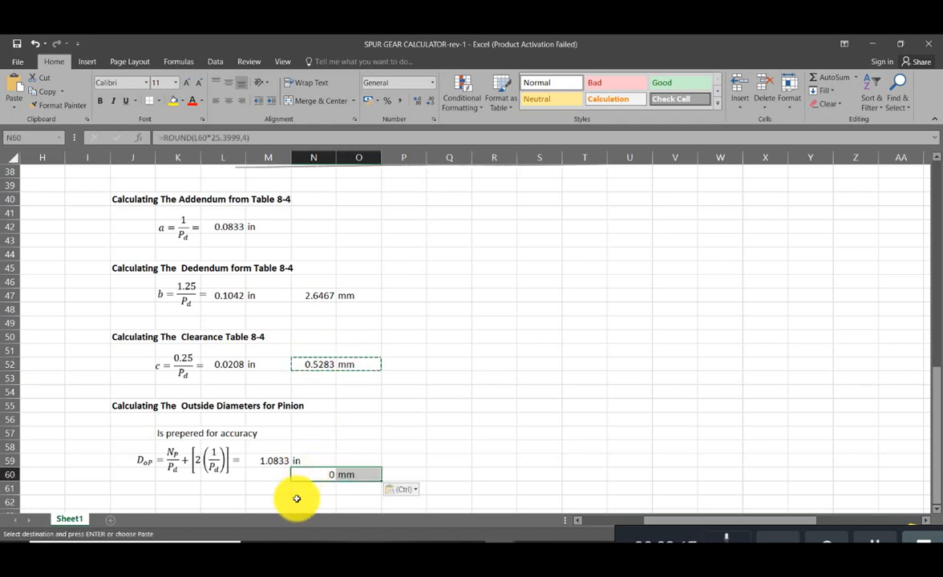
drag(329, 472, 290, 477)
- Point the M60 conversion at the pinion outside diameter in inches, making it =ROUND(M59*25.3999,4)
double_click(284, 475)
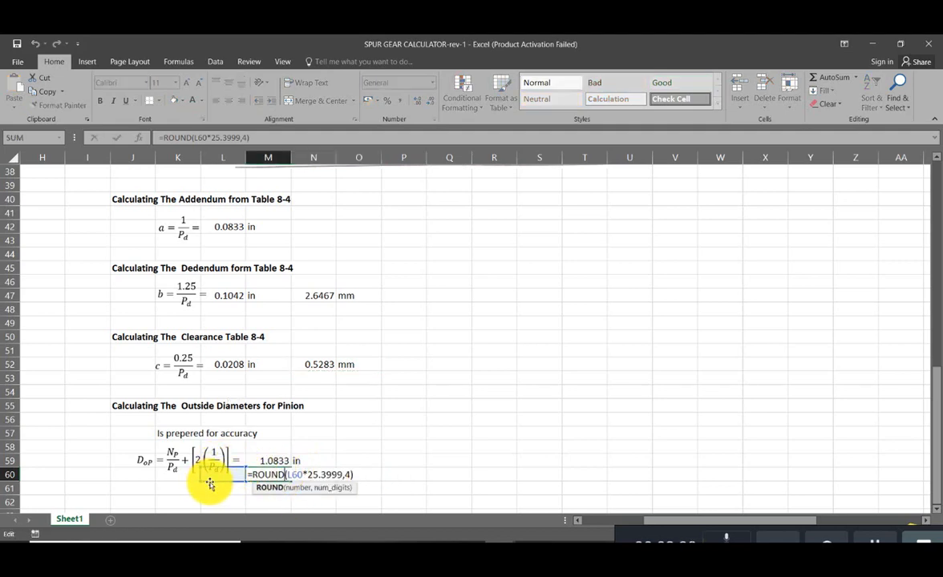
click(256, 466)
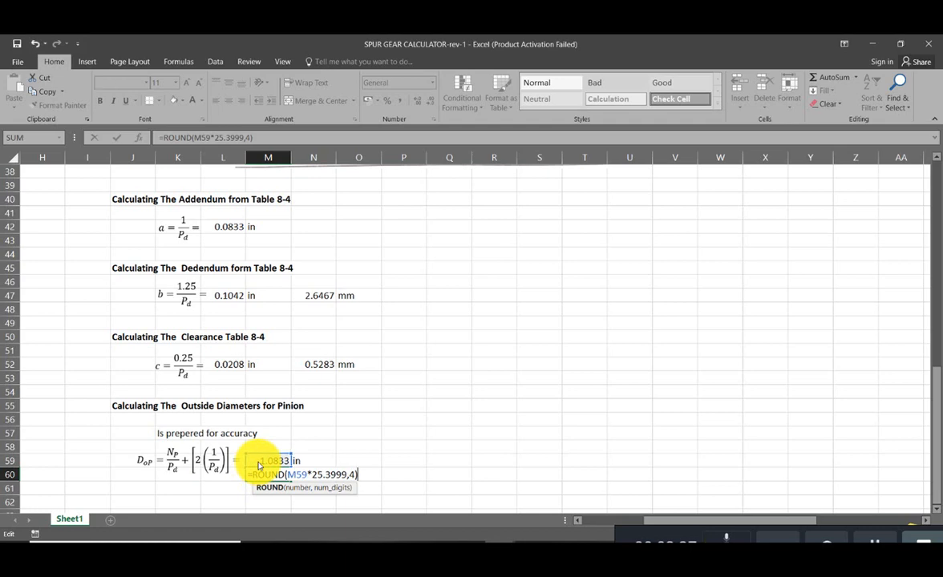
key(Return)
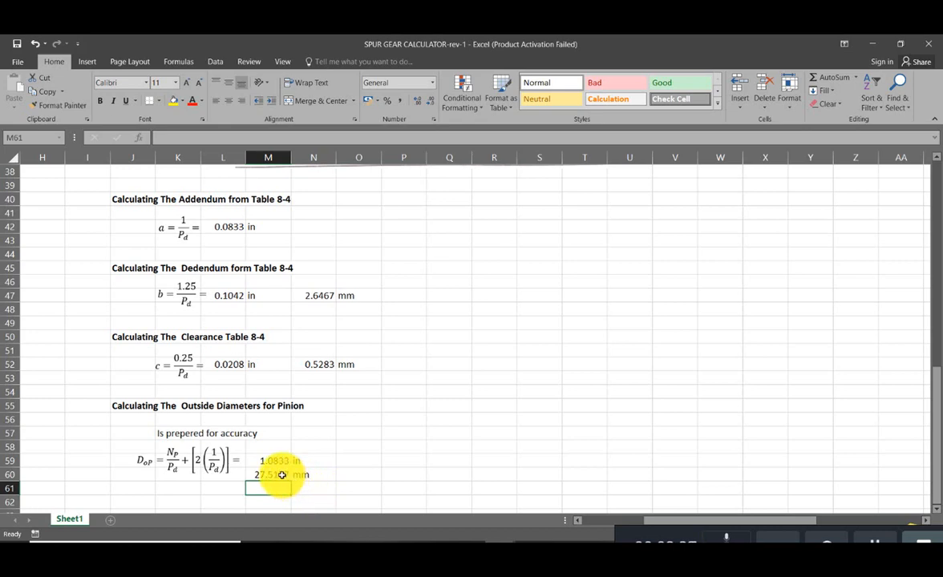
double_click(282, 475)
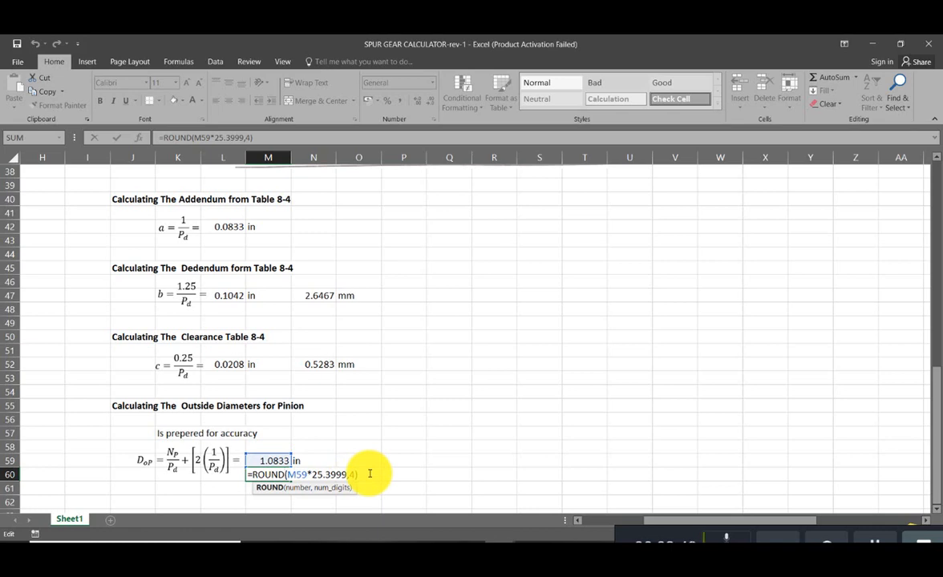
key(Escape)
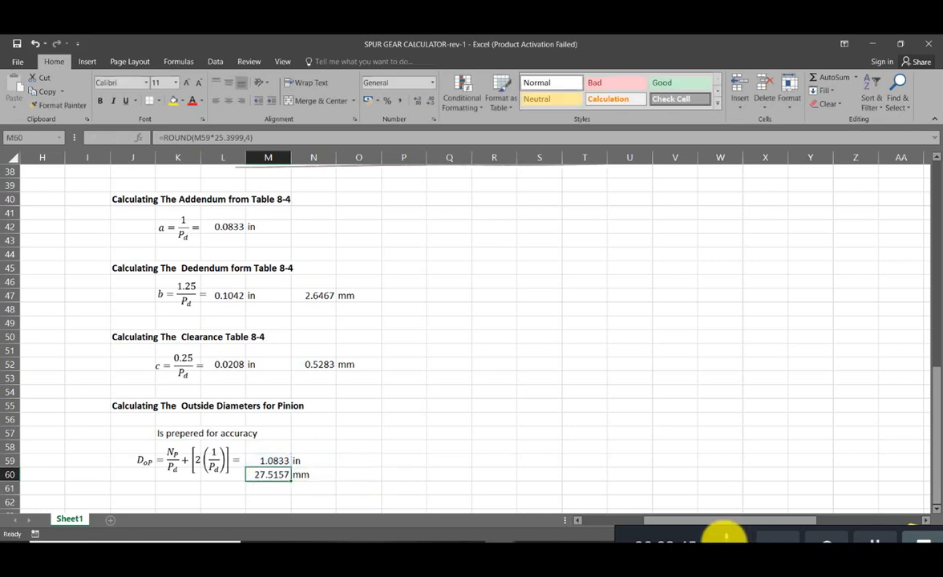
click(394, 456)
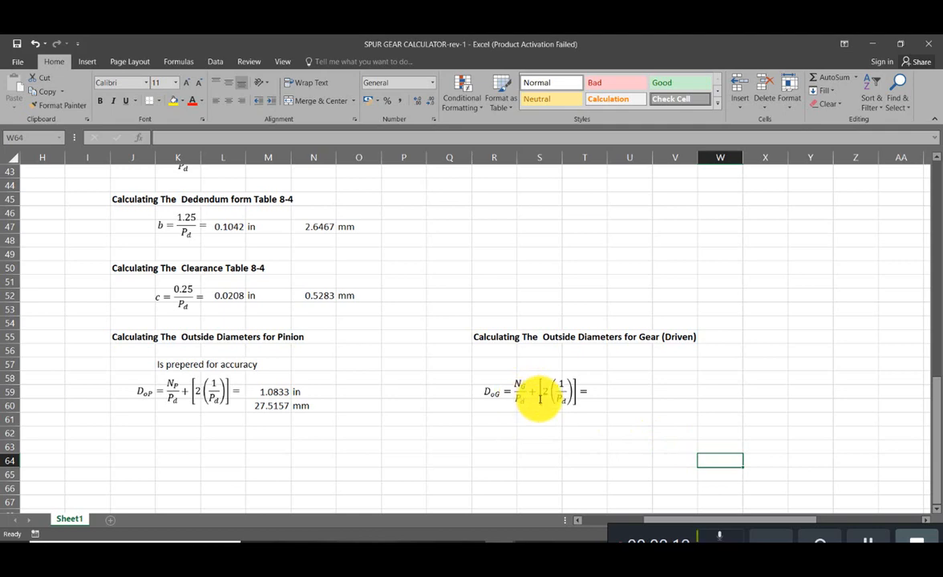
- Start the driven gear's outside diameter formula in U59 by dividing the given gear teeth by the diametral pitch, =N10/N8
click(615, 392)
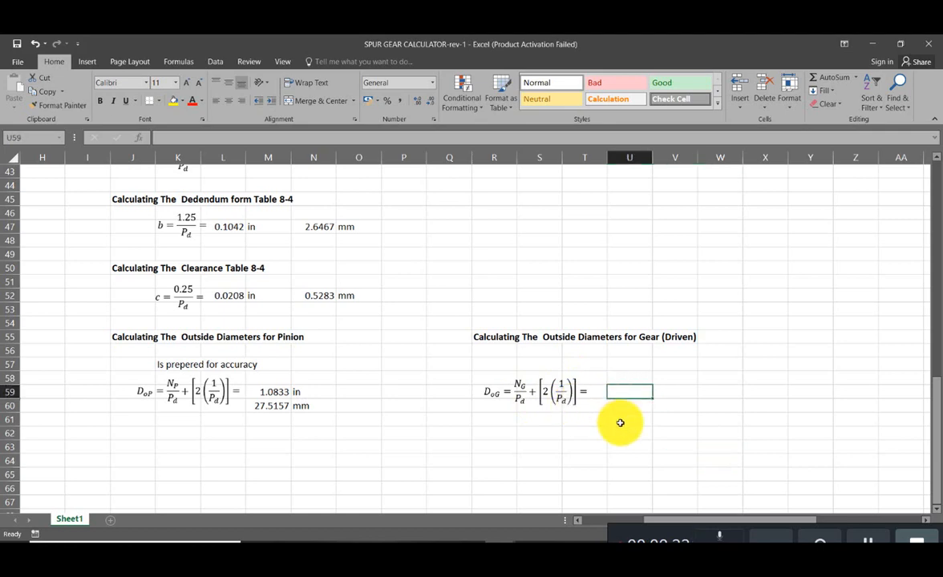
text(=)
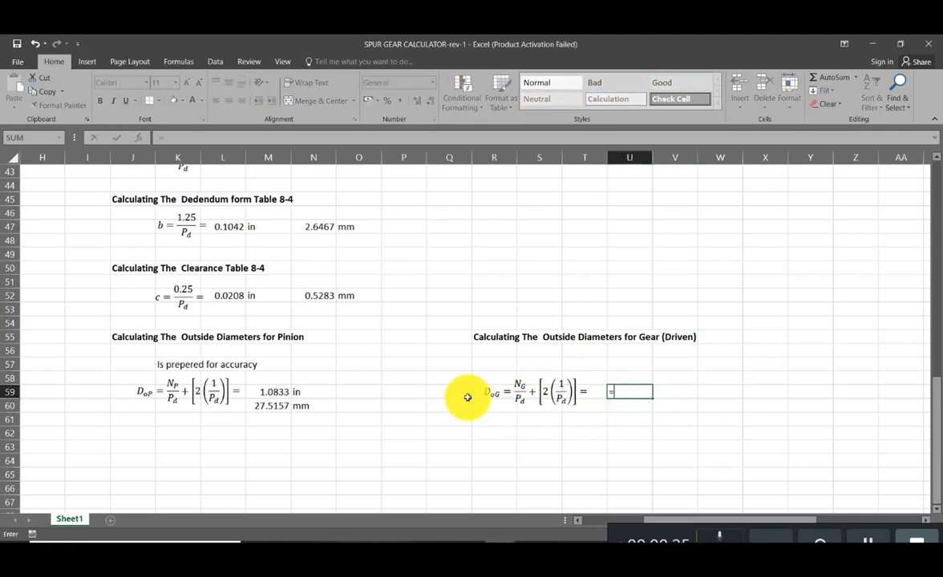
scroll(468, 397, up, 14)
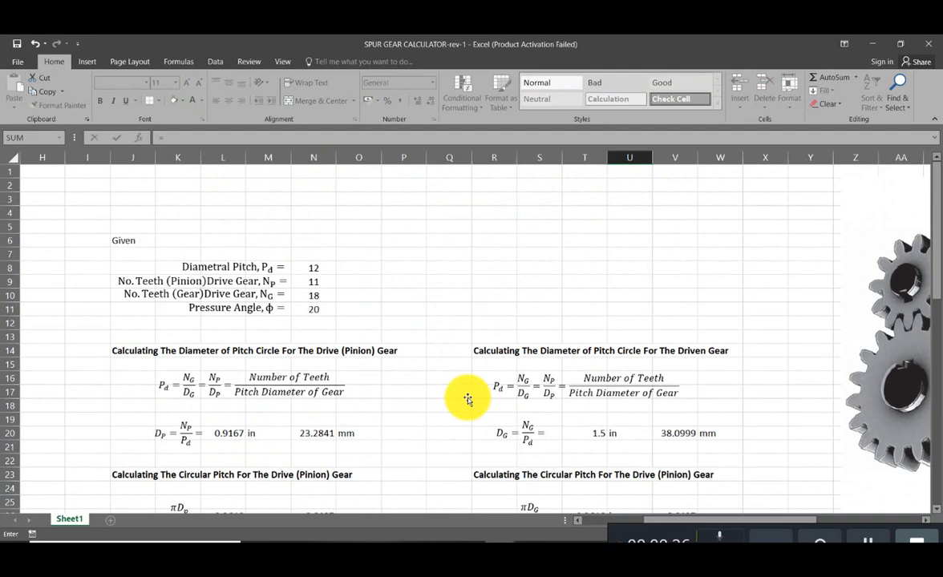
click(309, 295)
scroll(334, 360, down, 5)
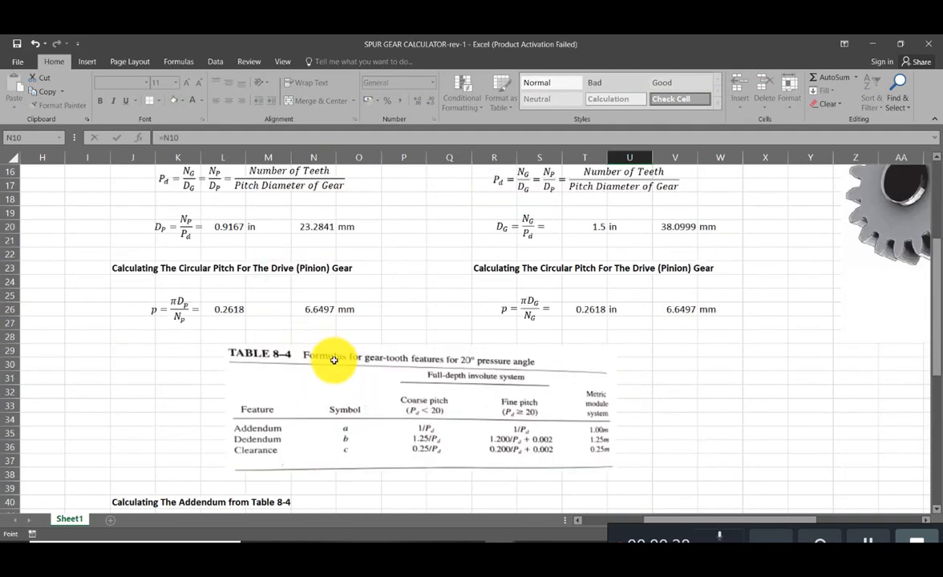
scroll(334, 360, down, 9)
text(/)
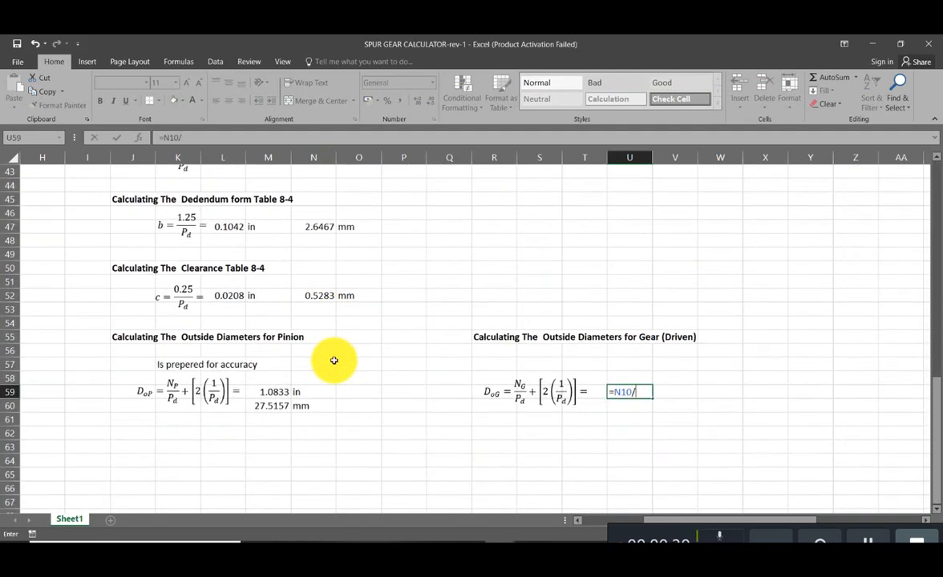
scroll(307, 387, up, 10)
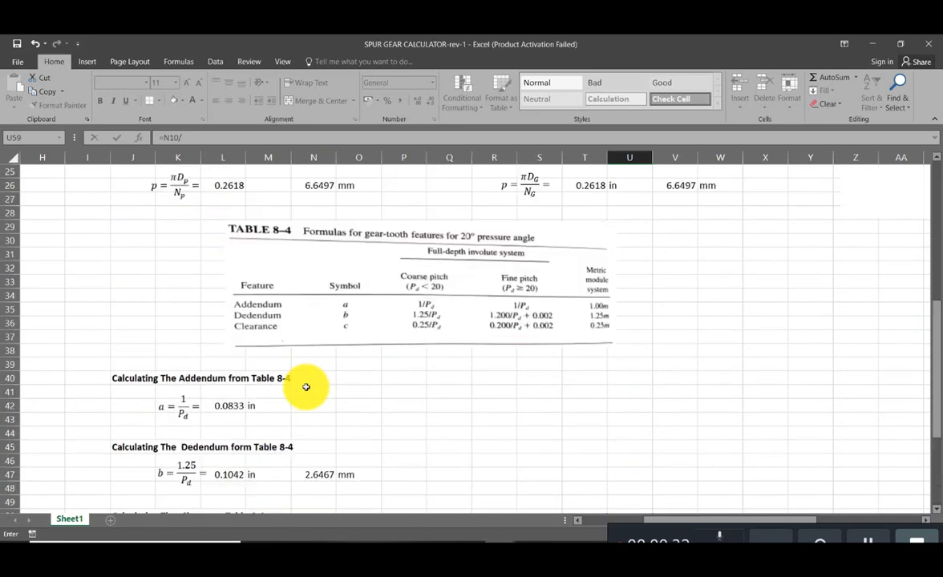
scroll(307, 390, up, 4)
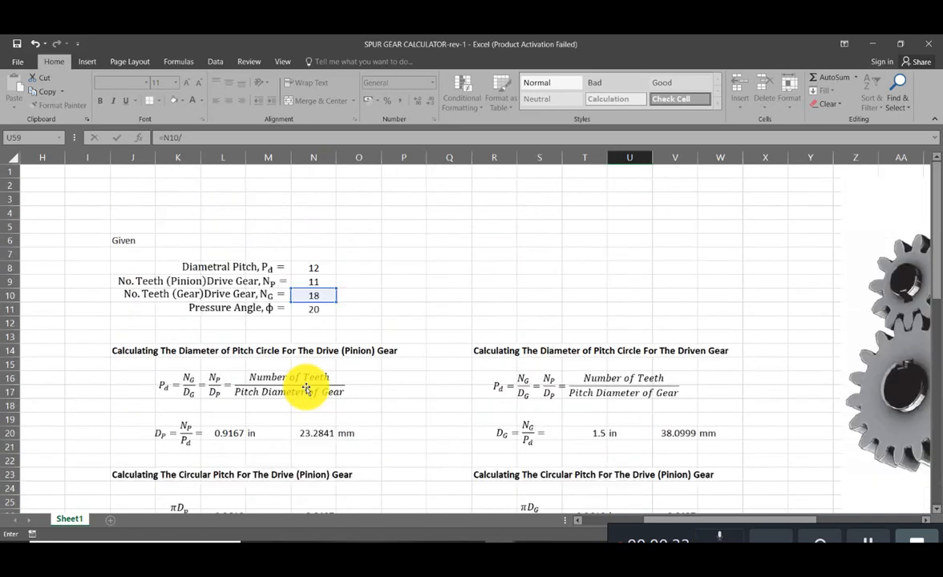
click(327, 269)
scroll(349, 365, down, 16)
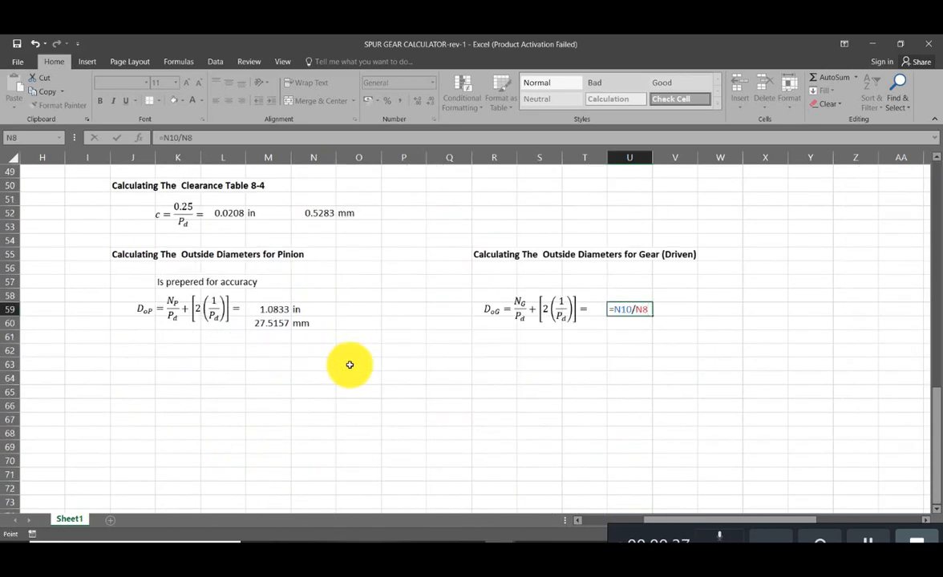
- Enclose the division in the U59 formula in parentheses, making it =(N10/N8)
click(612, 309)
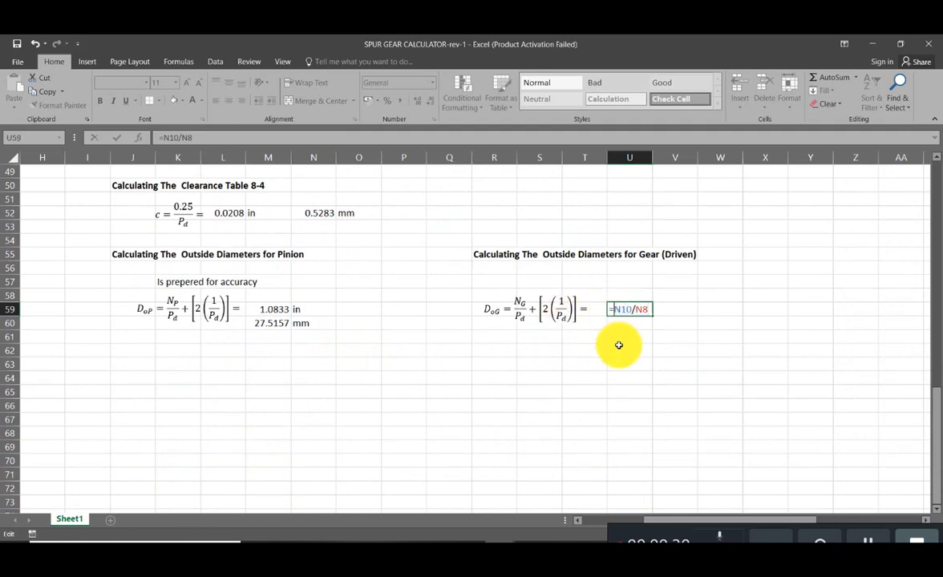
text(()
key(Right)
key(Right)
key(Right)
key(Right)
key(Right)
key(Right)
text())
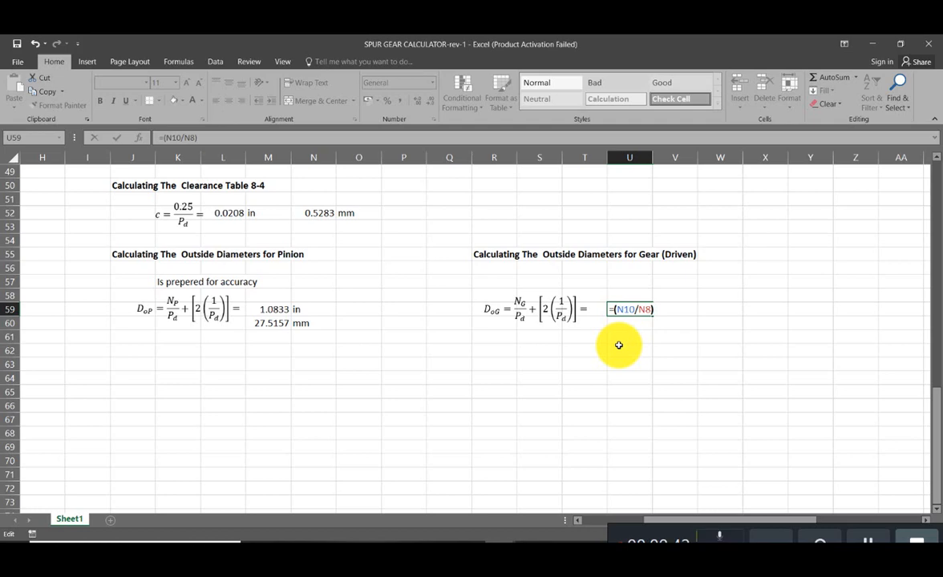
text(+())
- Add the doubled addendum term to U59 and enter the formula as =(N10/N8)+(2*(1/N8))
click(662, 310)
text(2)
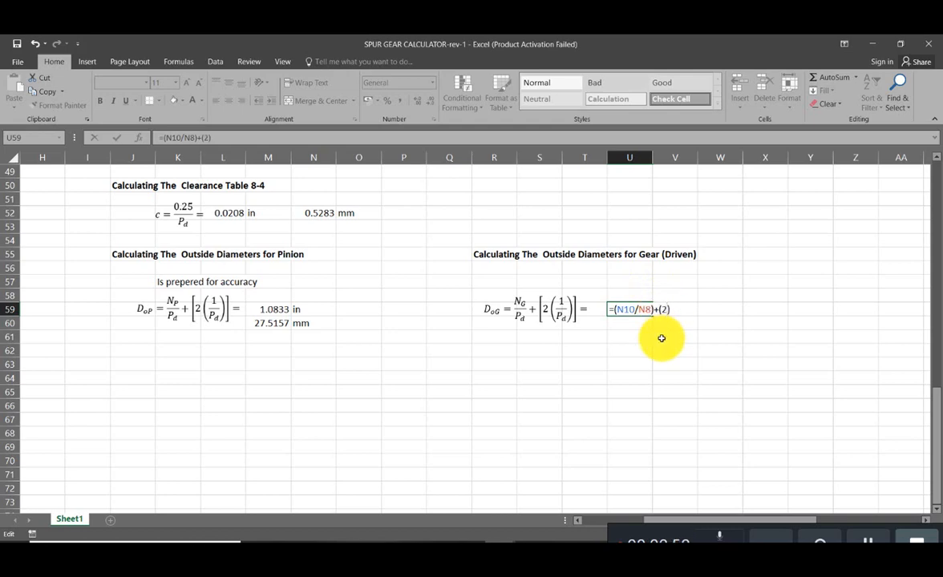
text(*(1/)
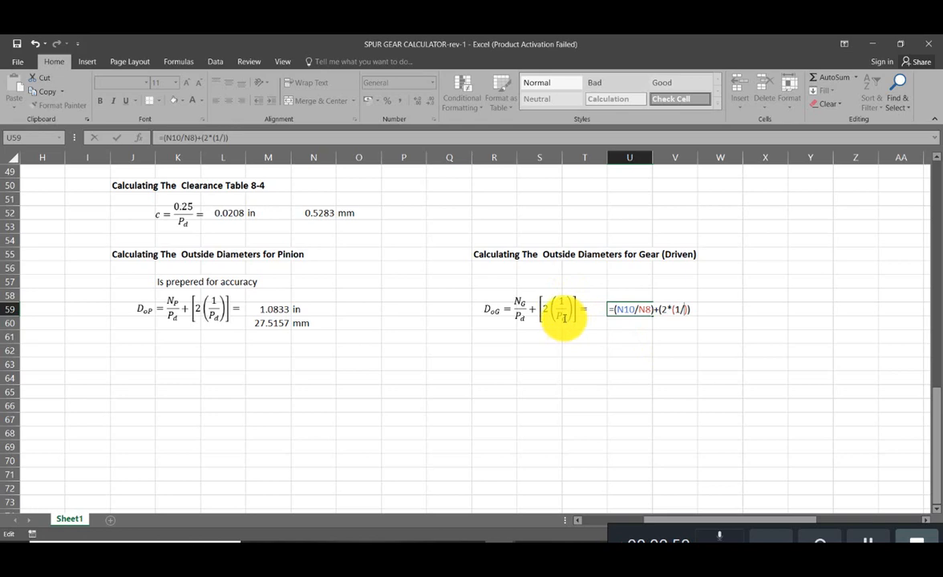
text(N*)
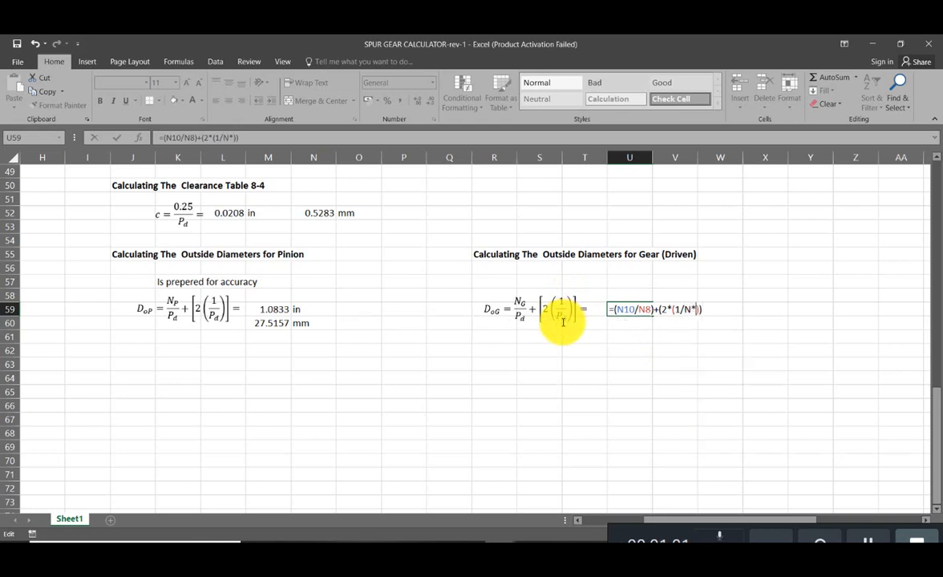
key(BackSpace)
text(8)
key(Return)
- Wrap the gear outside diameter formula in U59 in ROUND with 4 decimal places, giving =ROUND((N10/N8)+(2*(1/N8)),4)
click(646, 310)
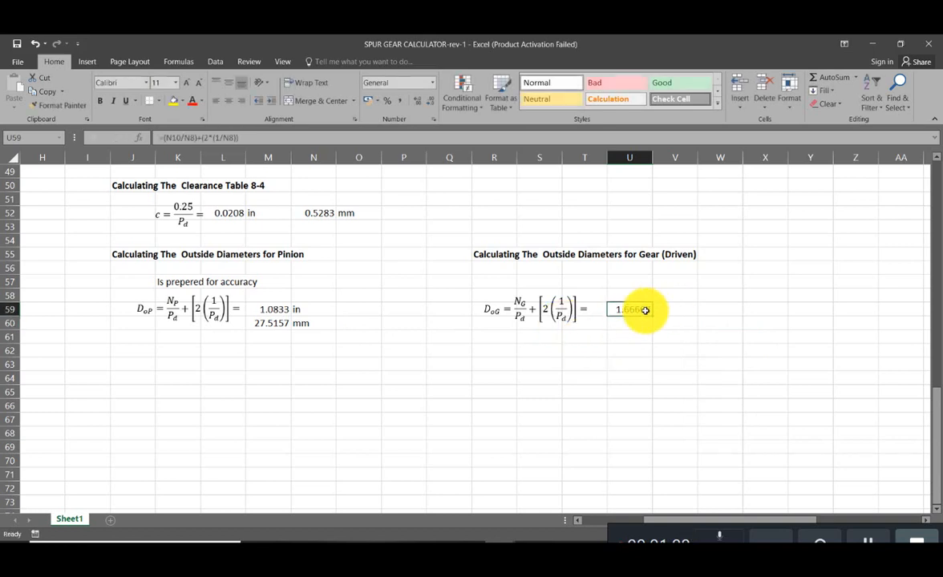
double_click(627, 309)
click(617, 309)
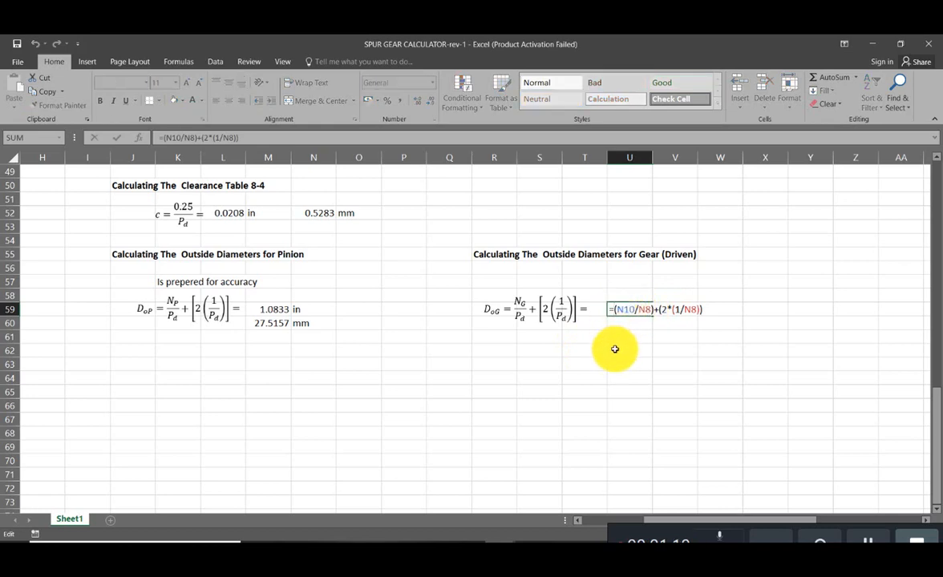
text(round)
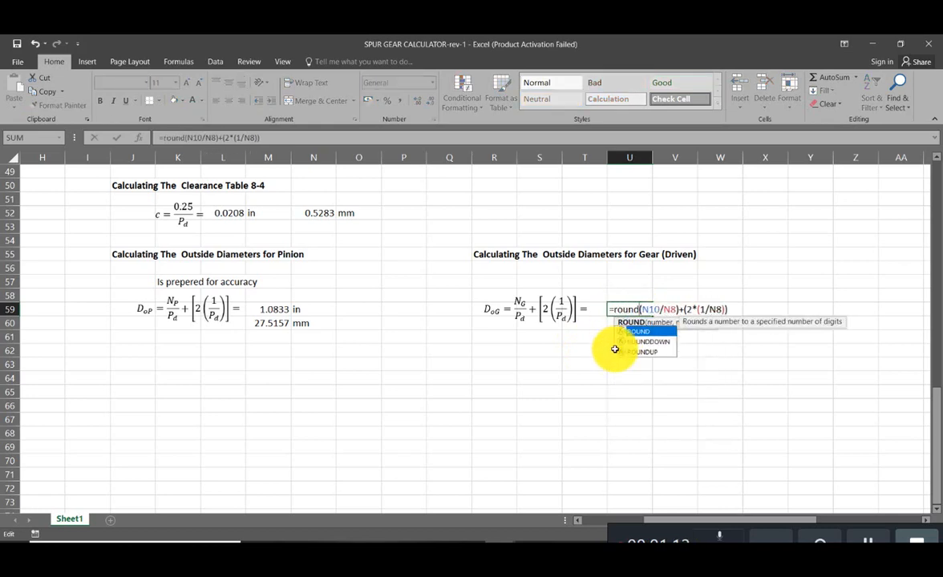
text(()
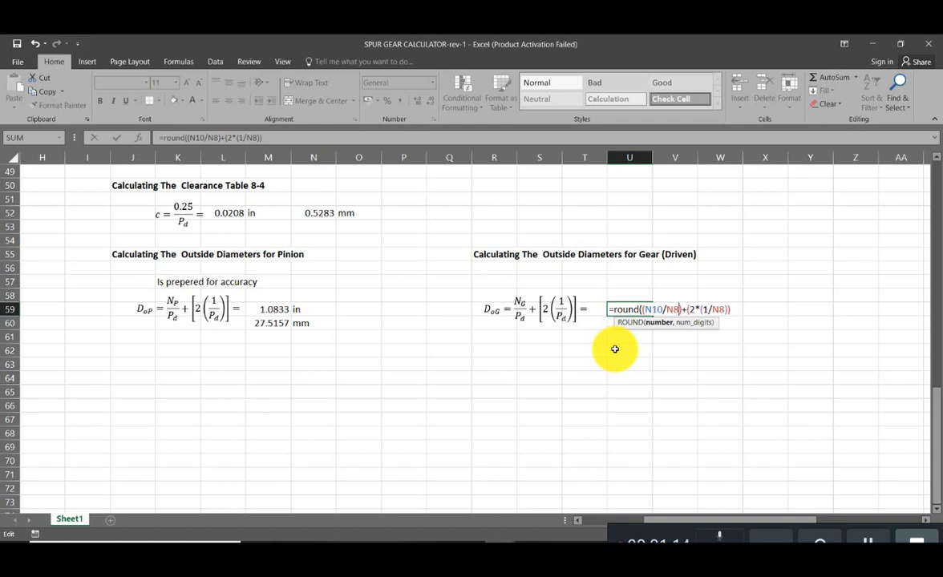
key(Right)
key(Right)
key(Right)
key(Right)
key(Right)
key(Right)
key(Right)
key(Right)
key(Right)
key(Right)
key(Right)
key(Right)
text(,4)
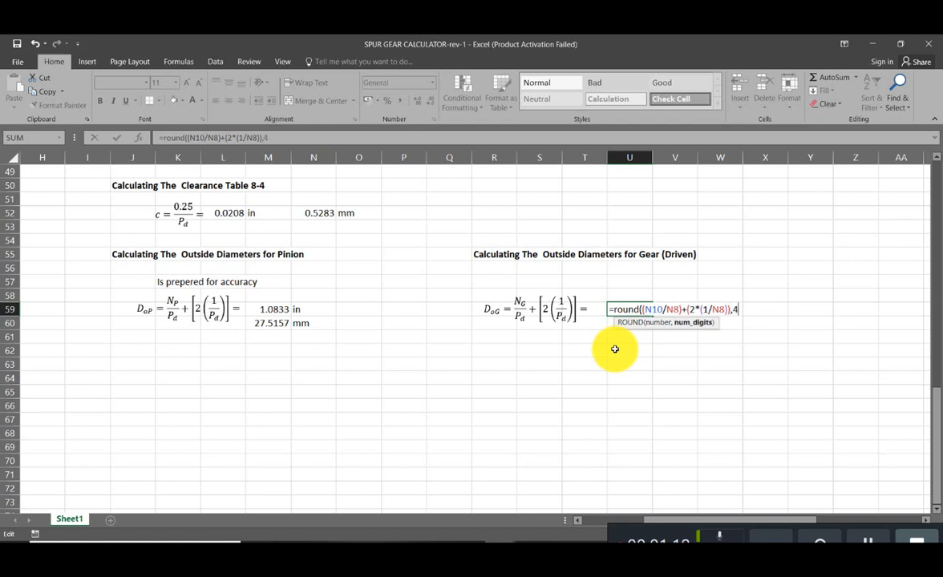
text())
key(Return)
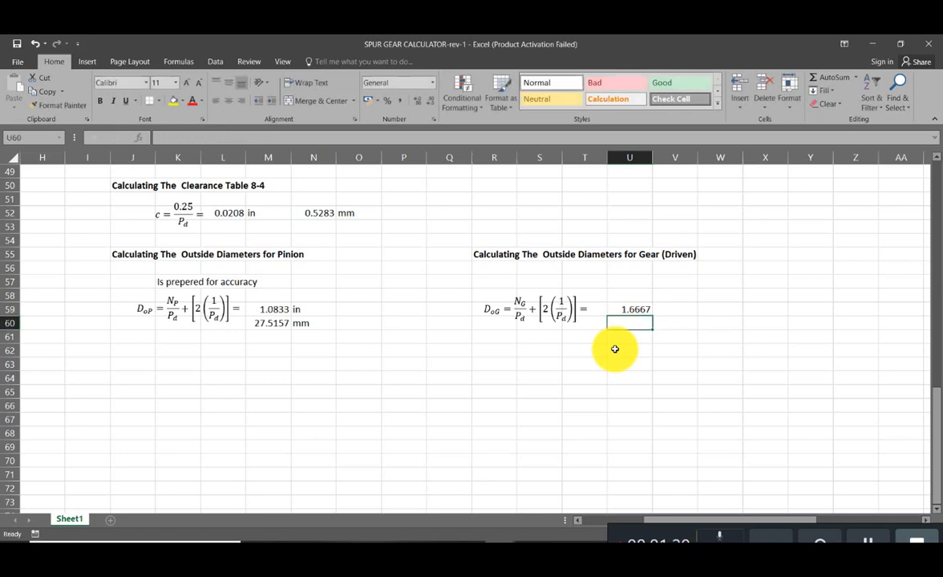
- Enter the unit in beside the gear outside diameter, in V59
click(665, 314)
text(in)
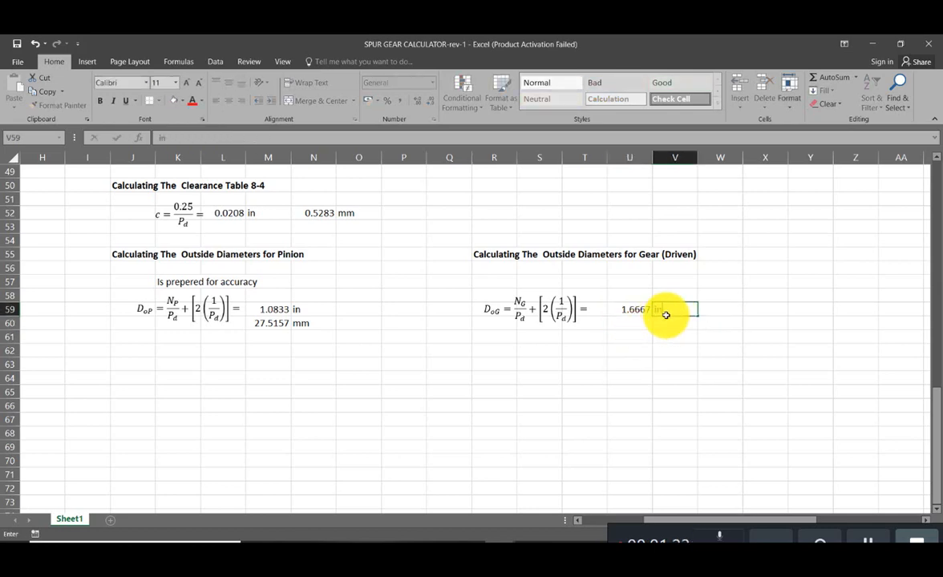
key(Return)
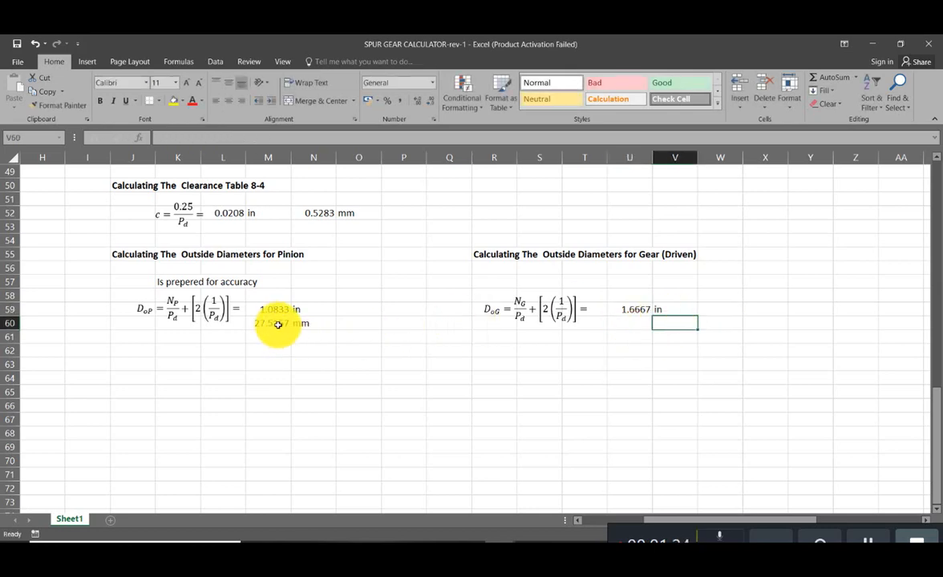
- Copy the pinion's millimetre conversion and unit from M60:N60 to U60:V60 beneath the gear outside diameter
drag(277, 323, 310, 322)
key(ctrl+c)
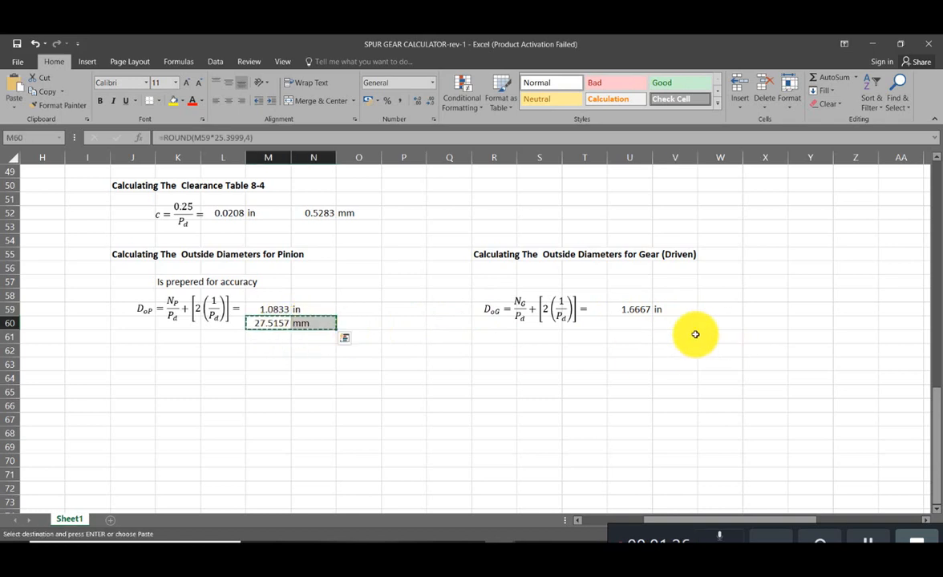
click(638, 325)
key(ctrl+v)
click(631, 396)
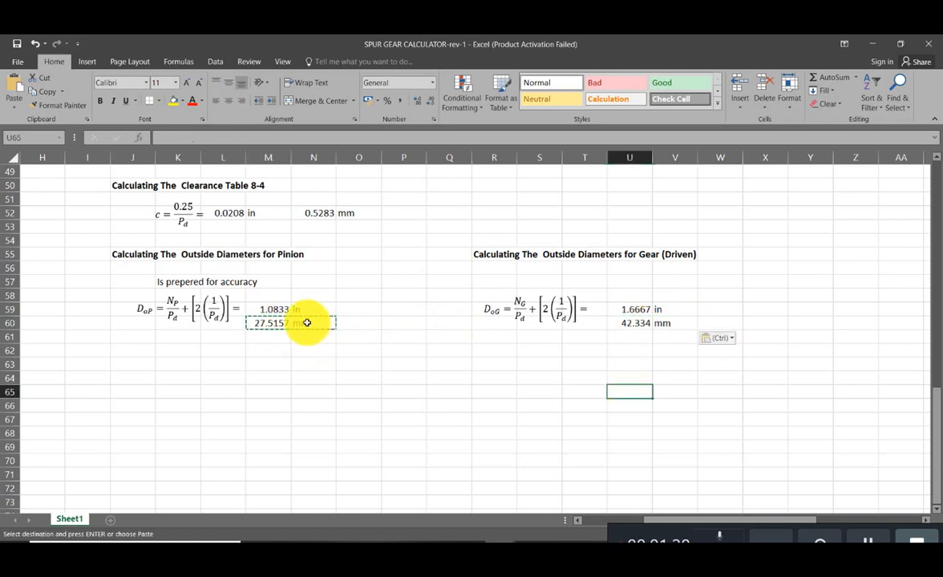
key(Escape)
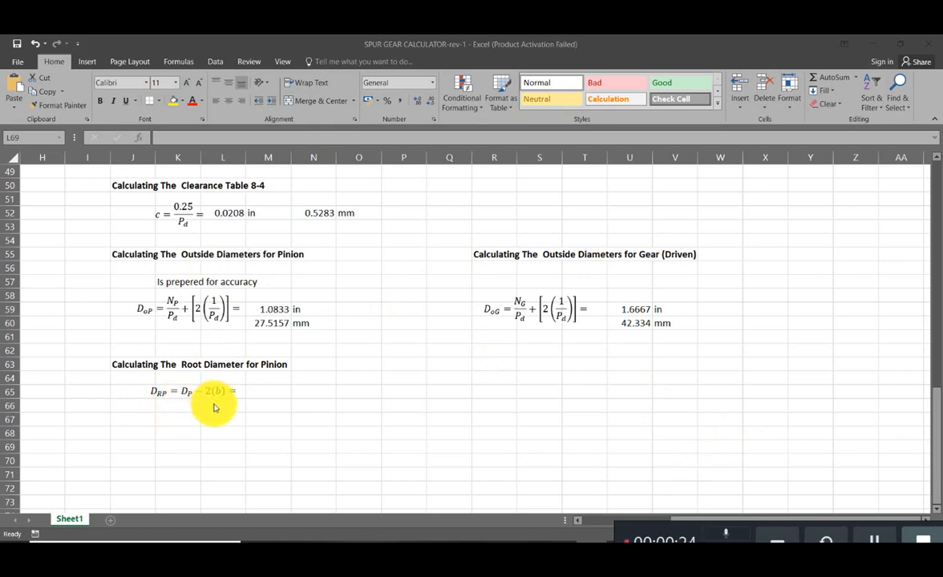
- Start the pinion root diameter formula in M65 with a reference to the pinion pitch diameter in L20
click(273, 393)
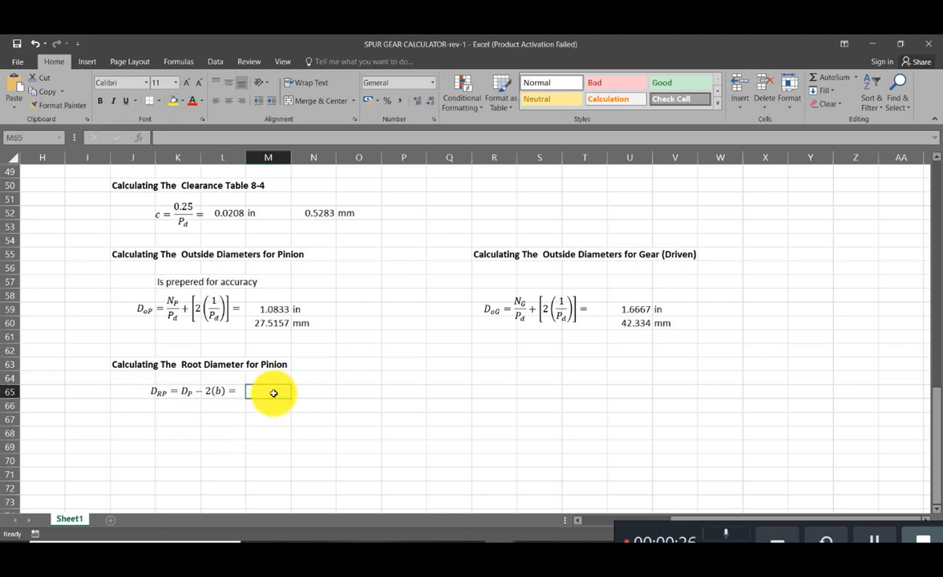
text(=)
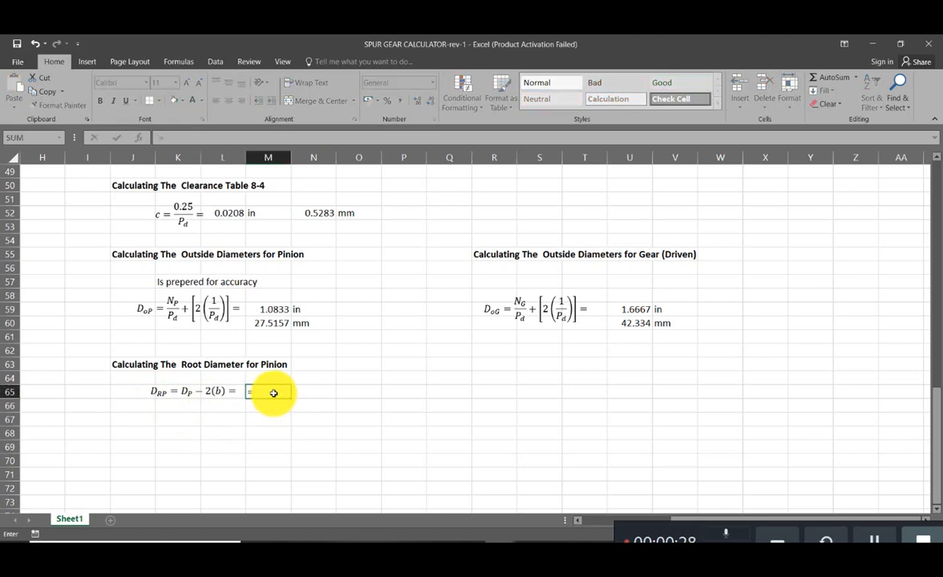
scroll(273, 393, up, 11)
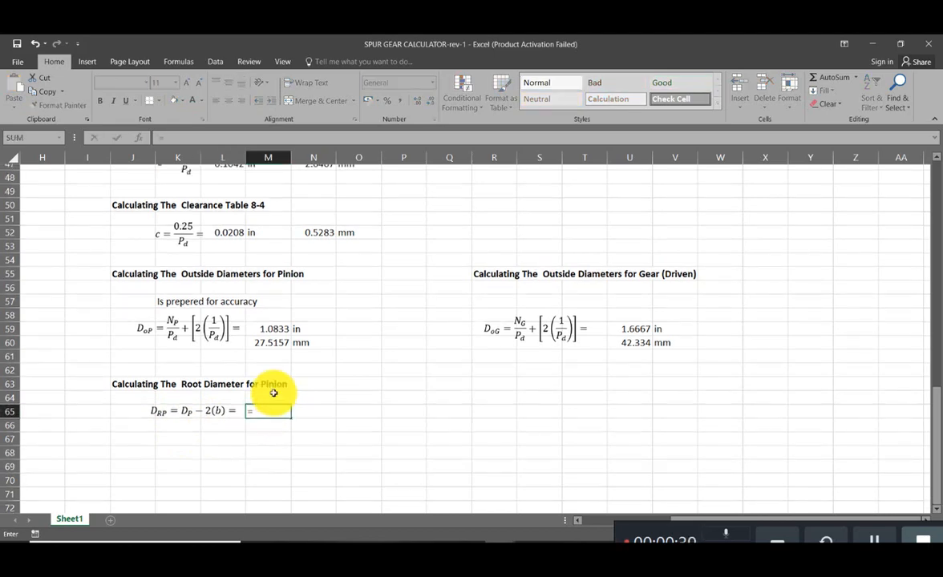
scroll(273, 393, up, 1)
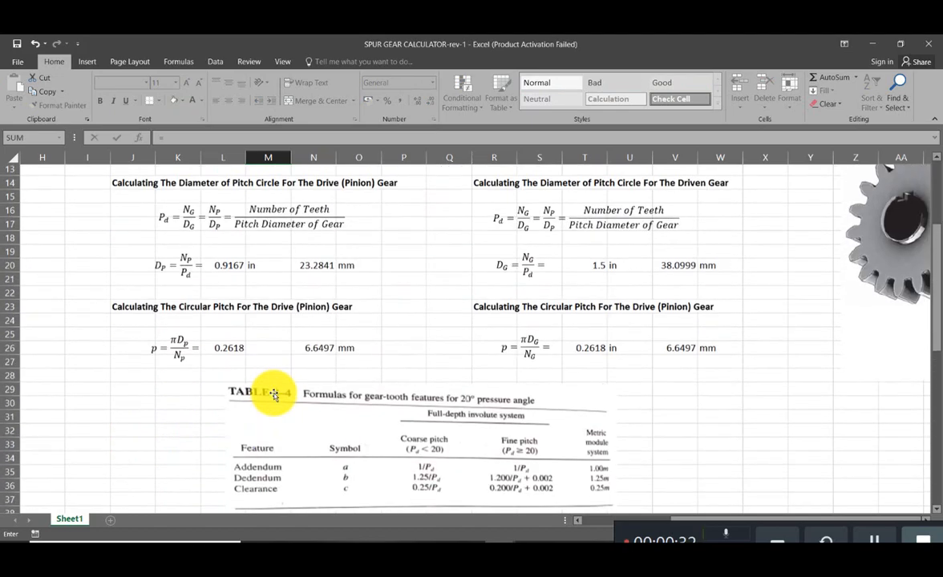
click(235, 270)
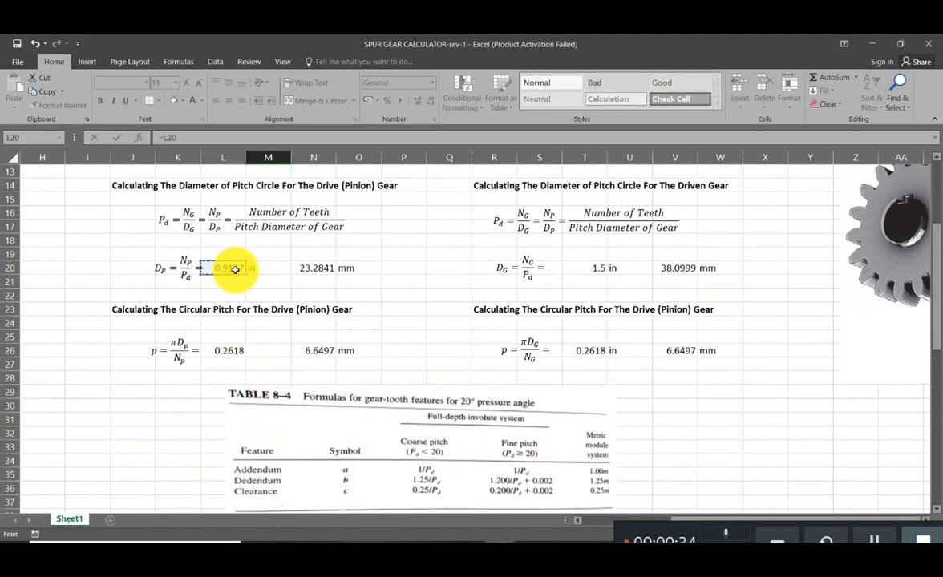
scroll(250, 343, down, 17)
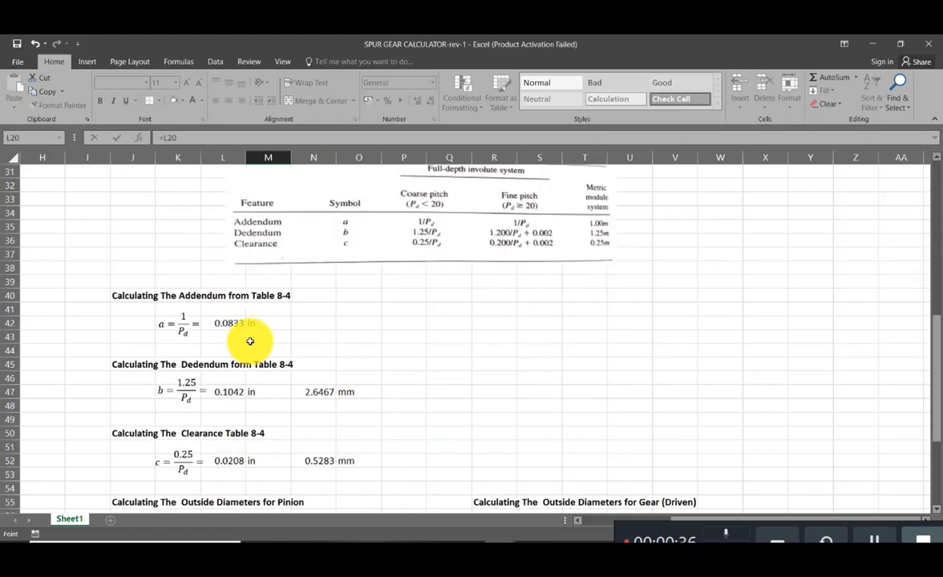
scroll(250, 342, up, 3)
scroll(250, 342, up, 15)
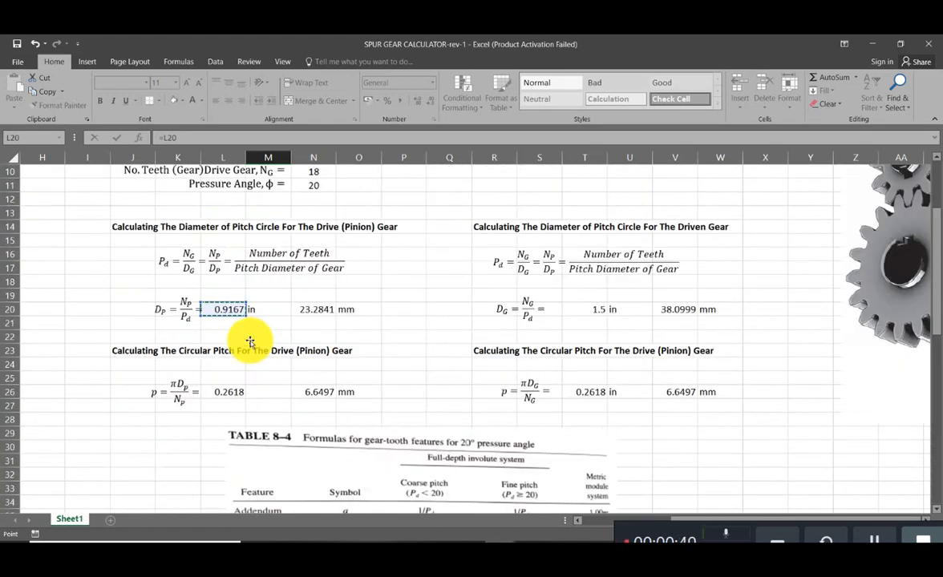
scroll(250, 343, down, 14)
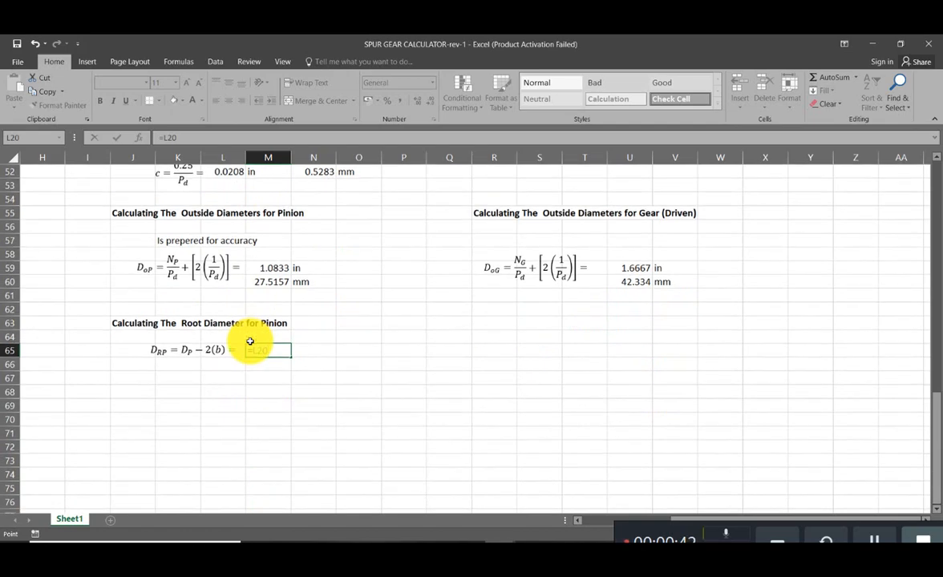
- Subtract twice the dedendum in L47 and enter the pinion root diameter formula in M65 as =L20-(2*L47)
text(-(2*)
scroll(250, 342, up, 8)
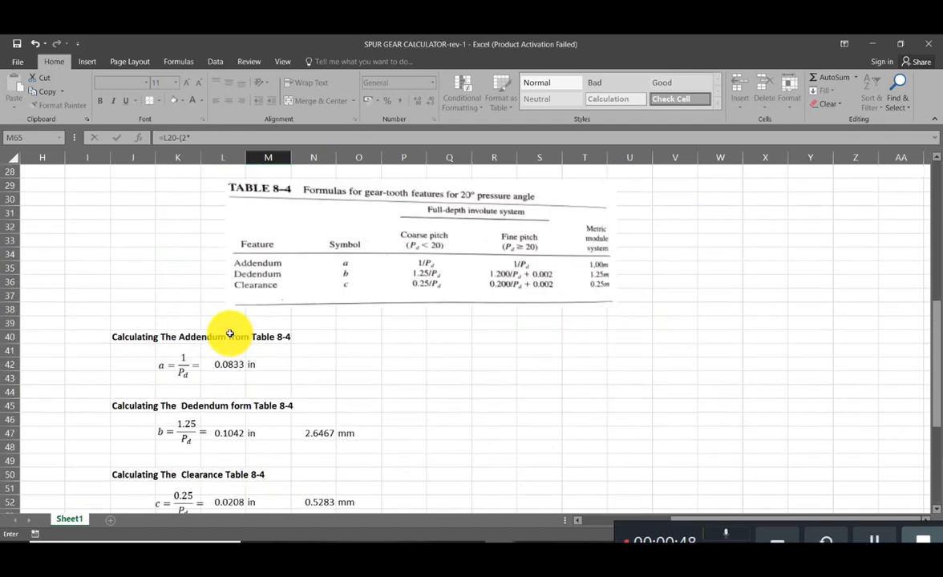
scroll(230, 334, down, 1)
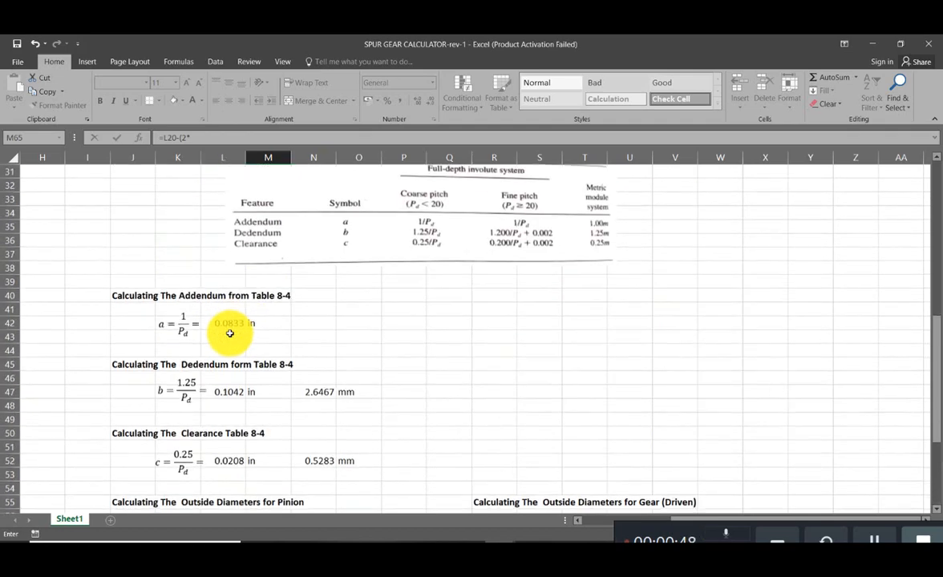
text(*)
click(227, 392)
scroll(232, 425, down, 5)
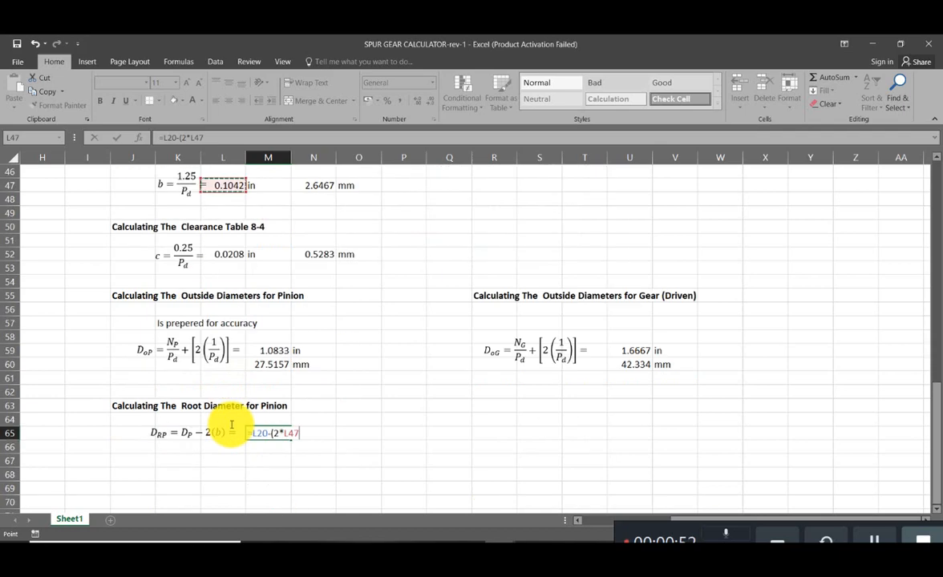
scroll(231, 425, down, 1)
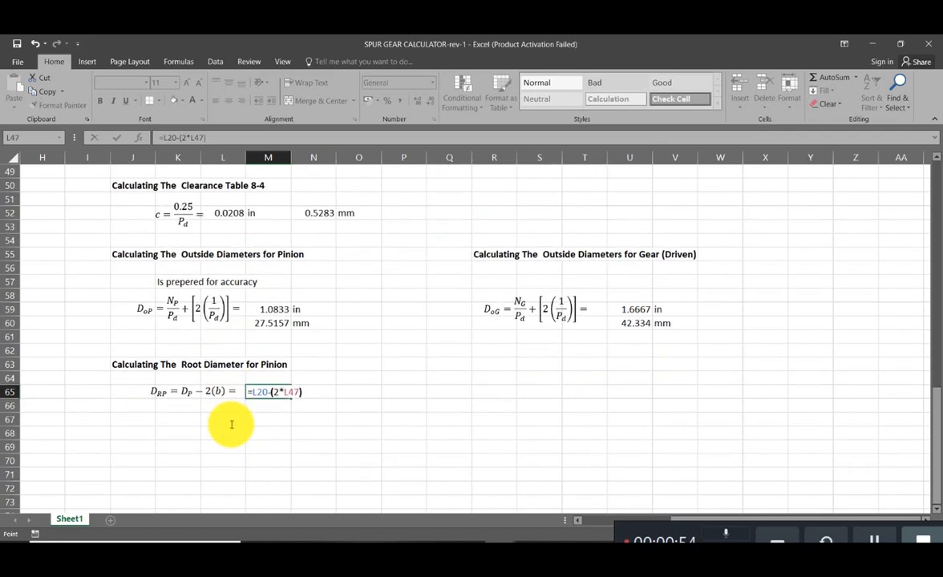
text())
key(Return)
- Copy the in and mm unit labels from N59:N60 to N65:N66 beside the pinion root diameter
click(305, 309)
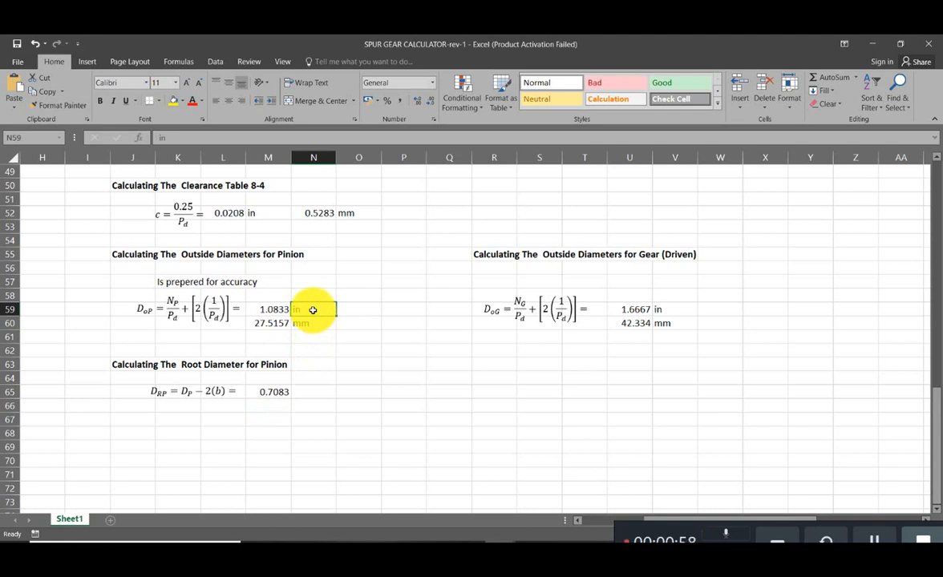
drag(313, 309, 310, 323)
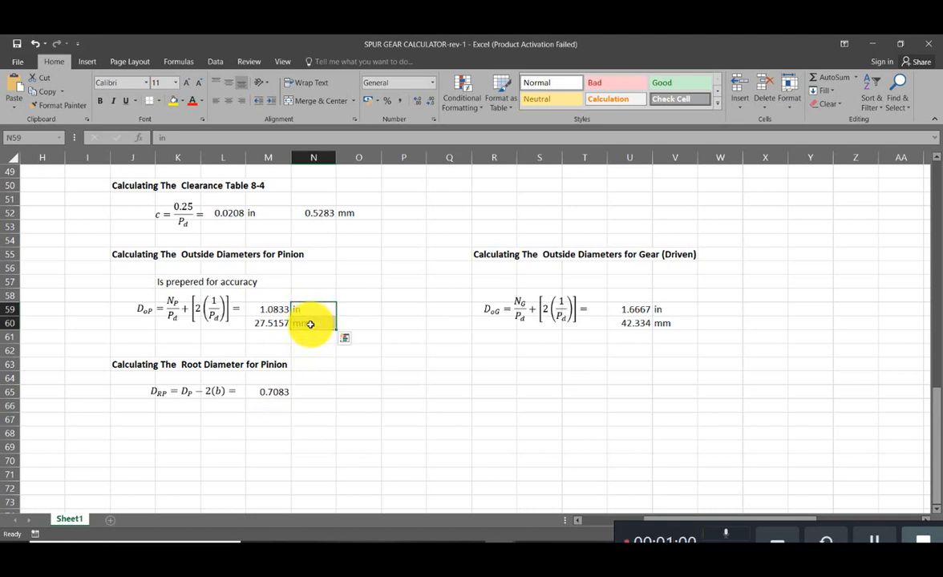
key(ctrl+c)
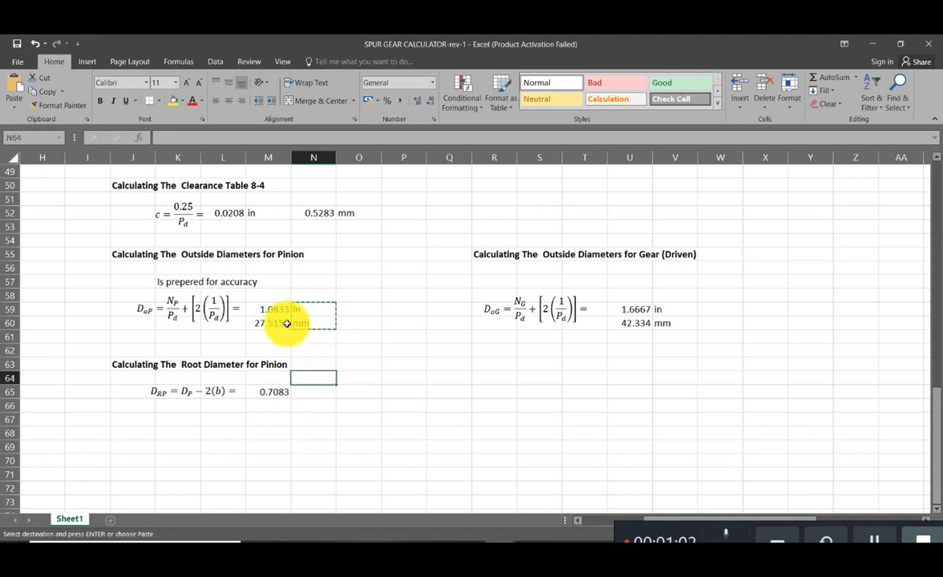
drag(301, 309, 302, 323)
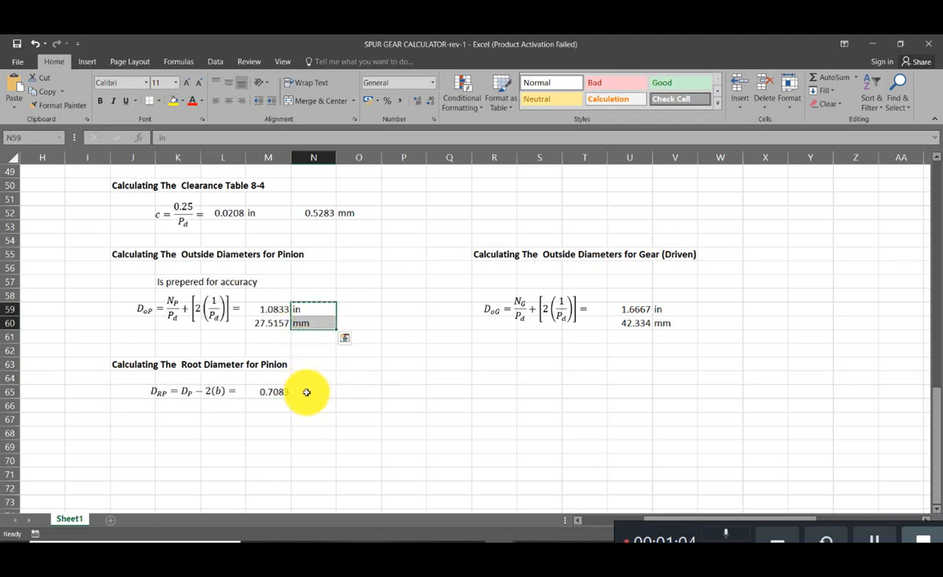
key(ctrl+c)
click(313, 392)
key(ctrl+v)
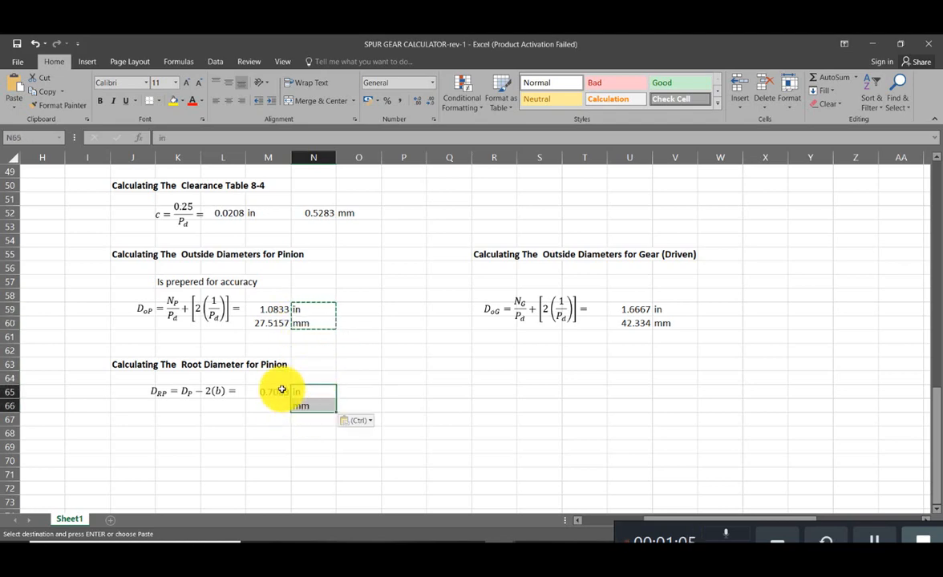
- Copy the millimetre conversion formula from M60 to M66 beneath the pinion root diameter
click(270, 324)
key(ctrl+c)
click(276, 405)
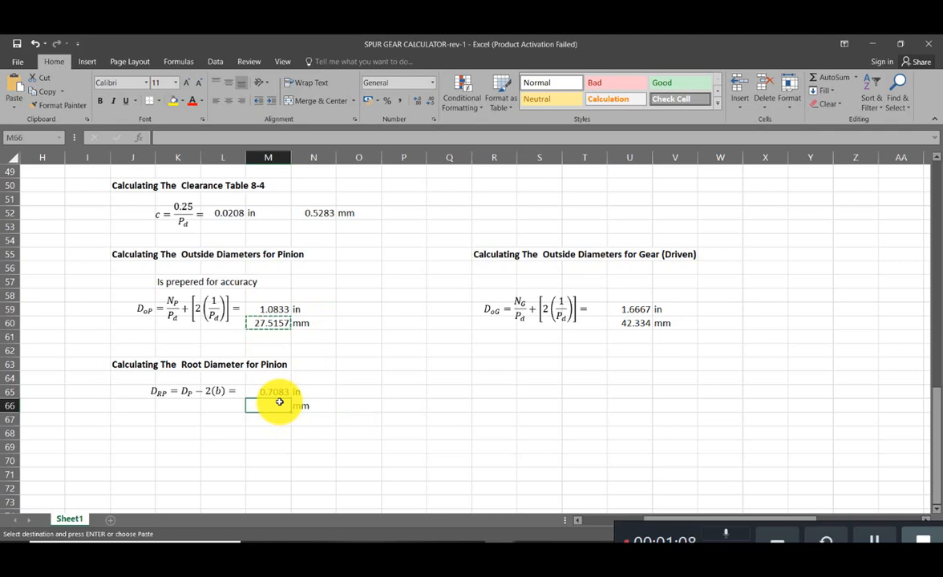
key(ctrl+v)
click(267, 459)
key(Escape)
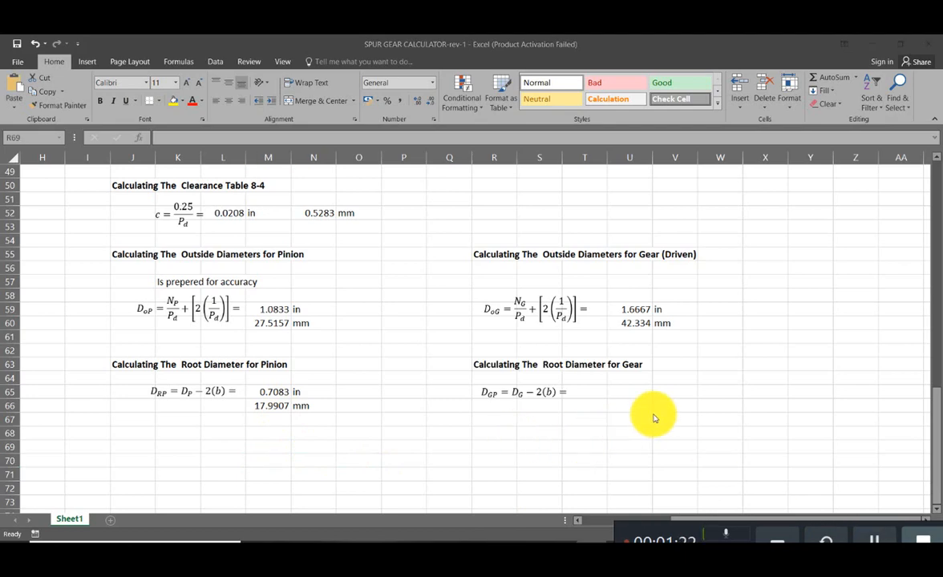
- Start the gear root diameter formula in T65 with a reference to the gear pitch diameter in T20
click(560, 391)
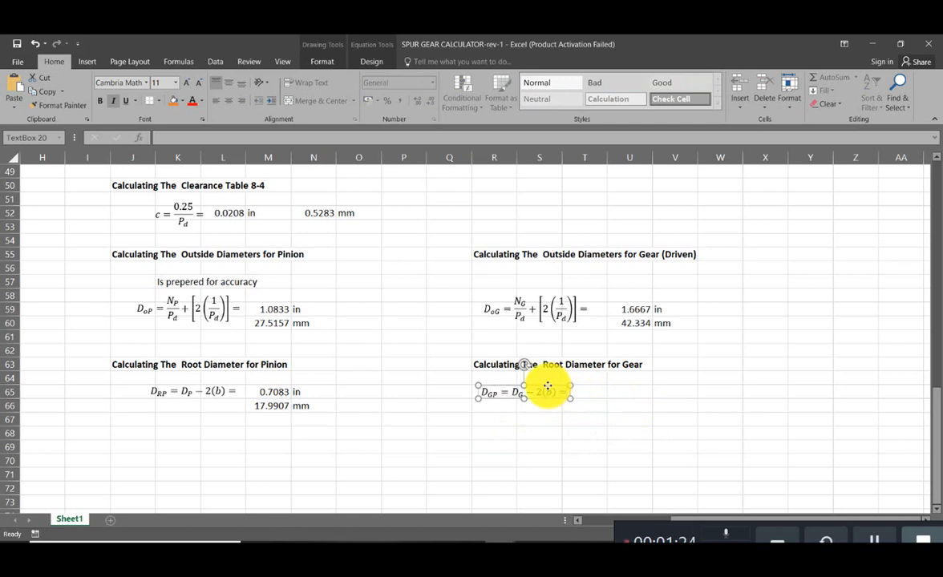
click(603, 393)
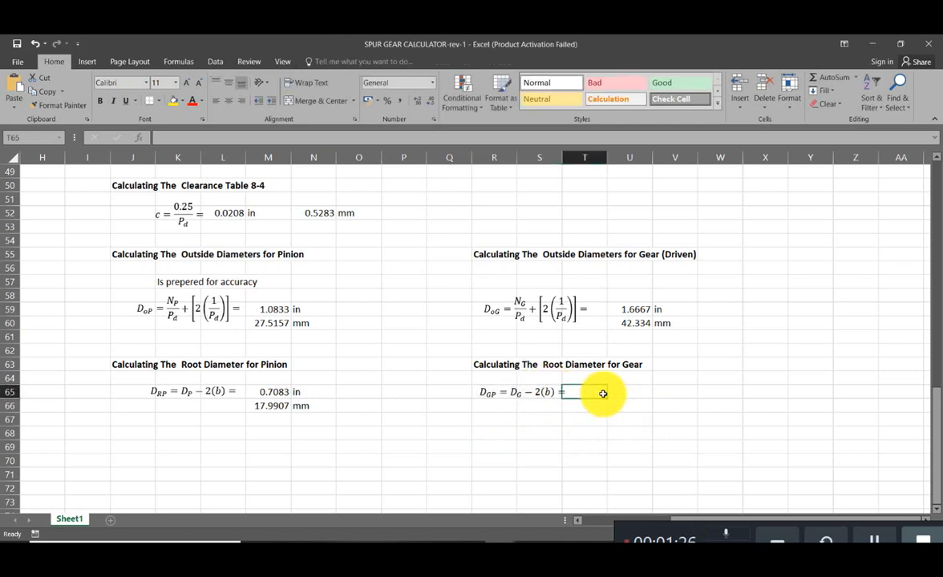
text(=)
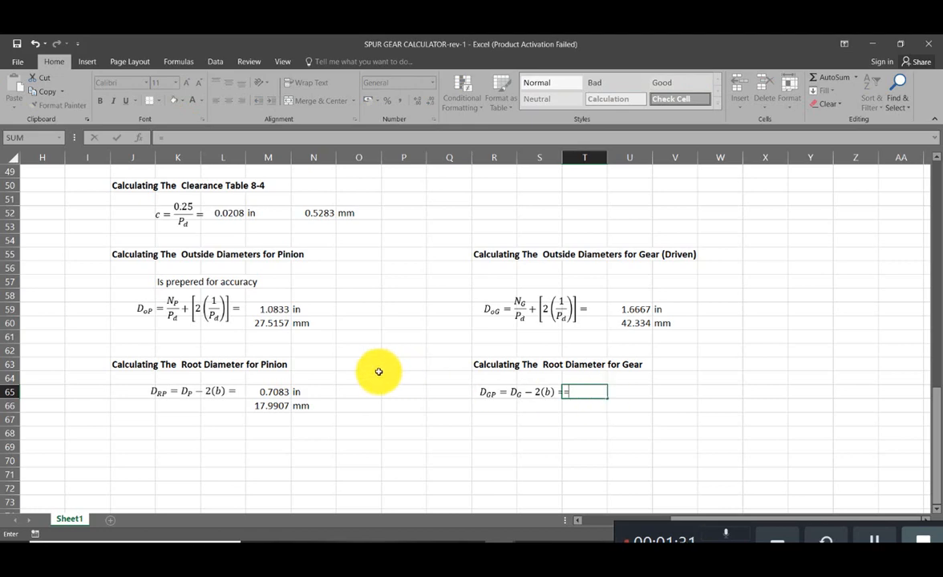
scroll(378, 372, up, 14)
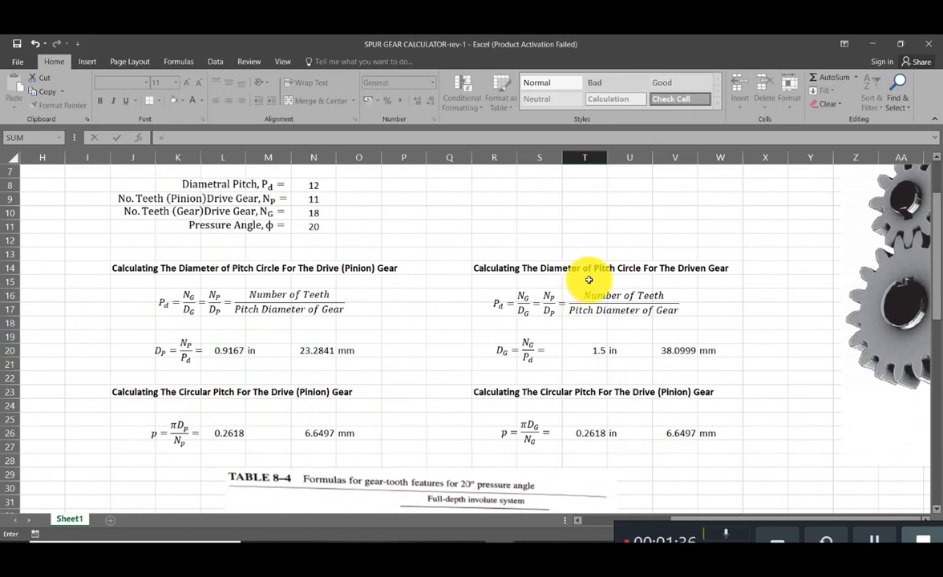
click(597, 351)
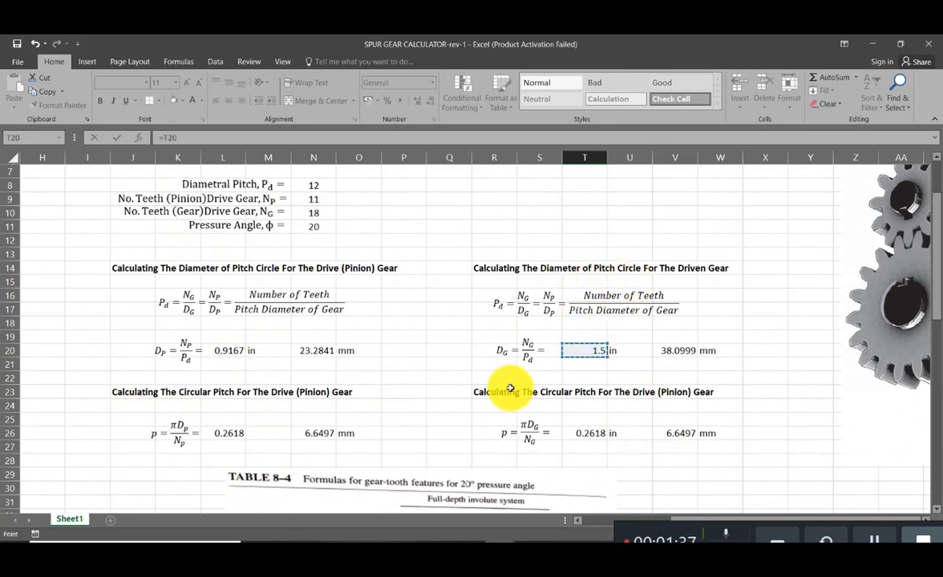
scroll(506, 384, down, 10)
scroll(507, 389, down, 4)
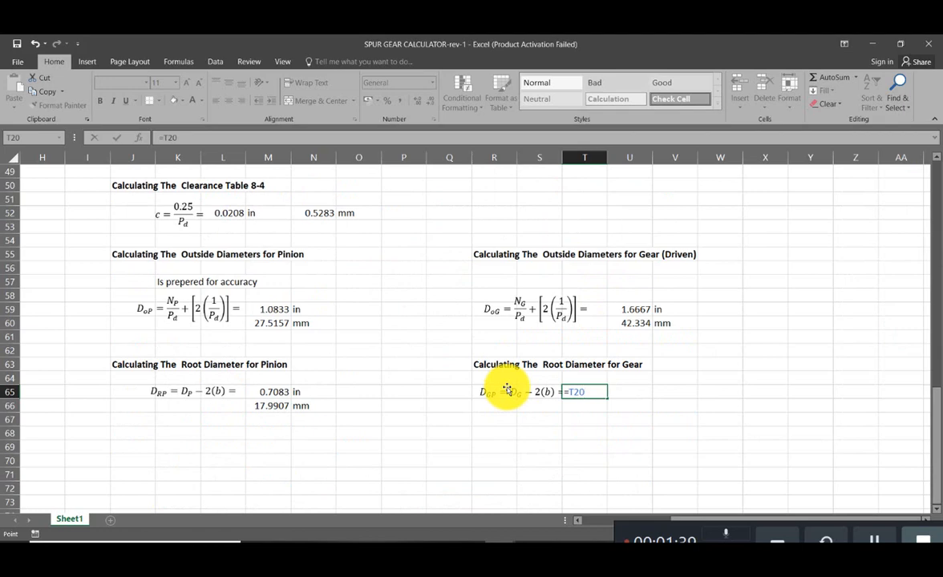
- Subtract twice the dedendum in L47 and enter the gear root diameter formula in T65 as =T20-(2*L47)
text(-(2*)
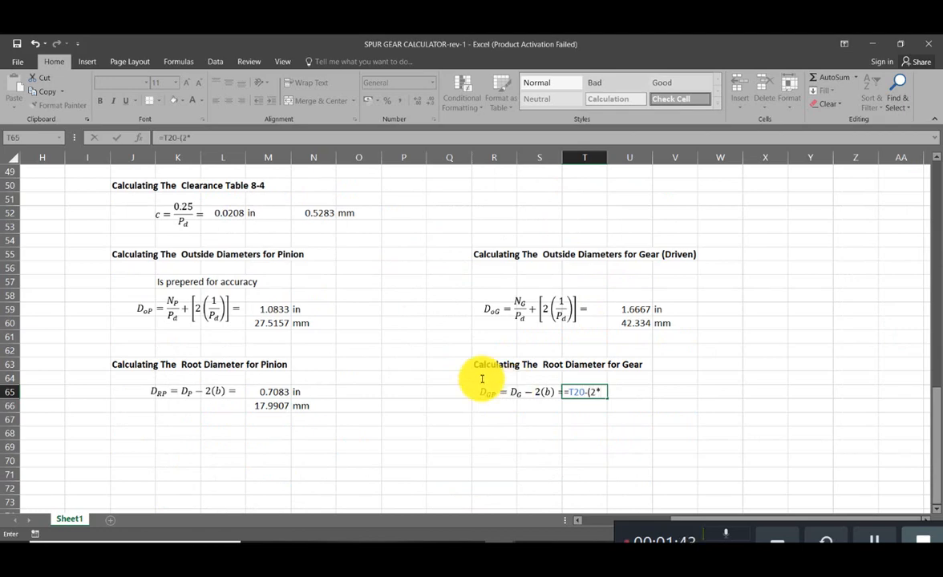
scroll(241, 357, up, 4)
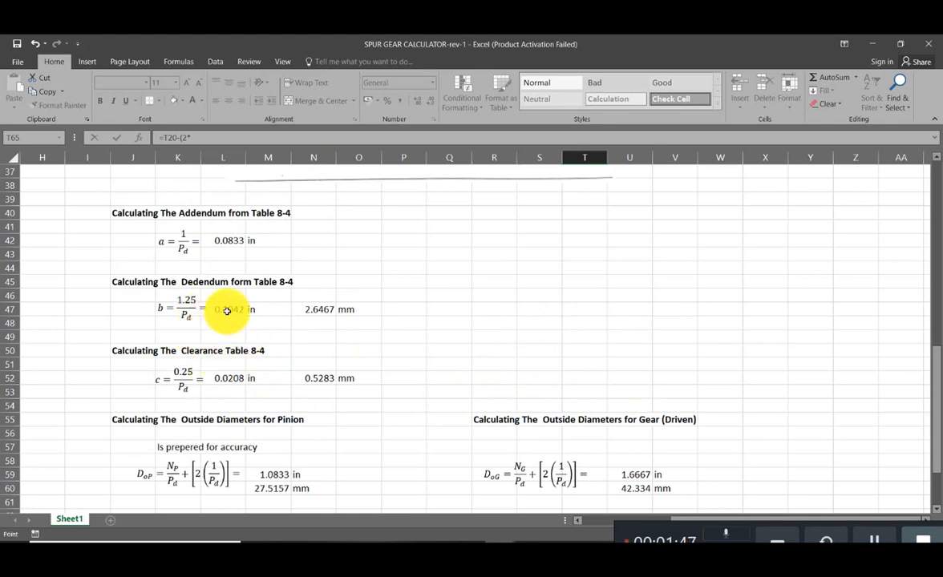
click(225, 313)
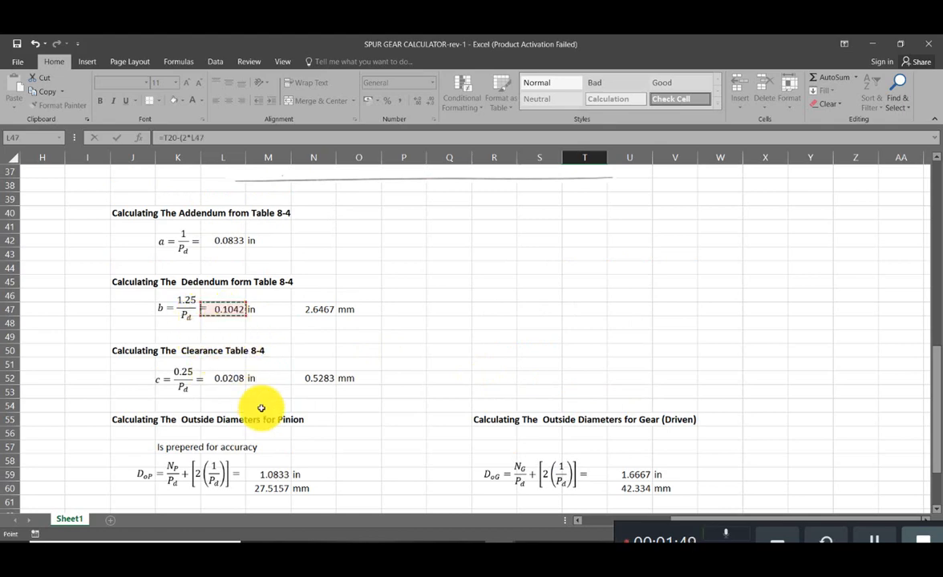
scroll(261, 409, down, 6)
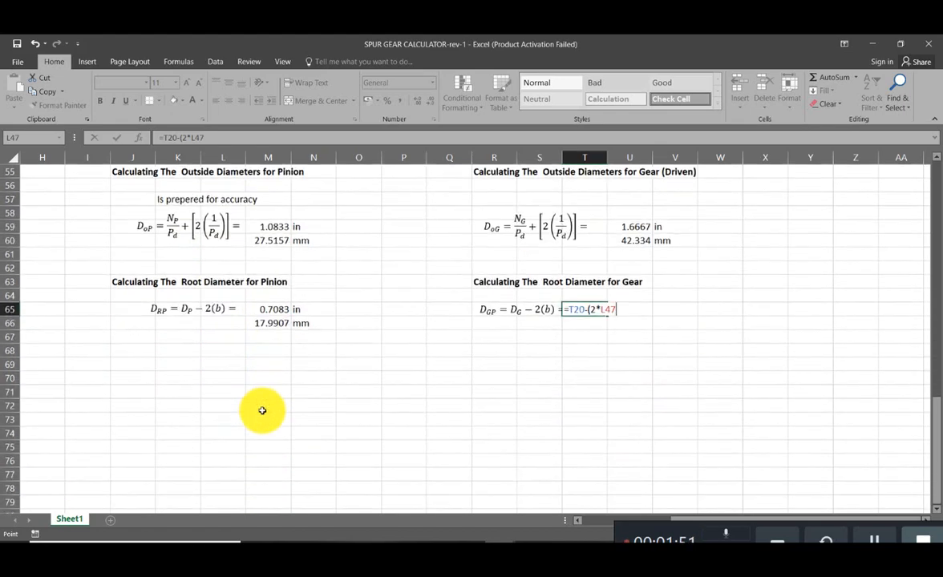
text())
key(Return)
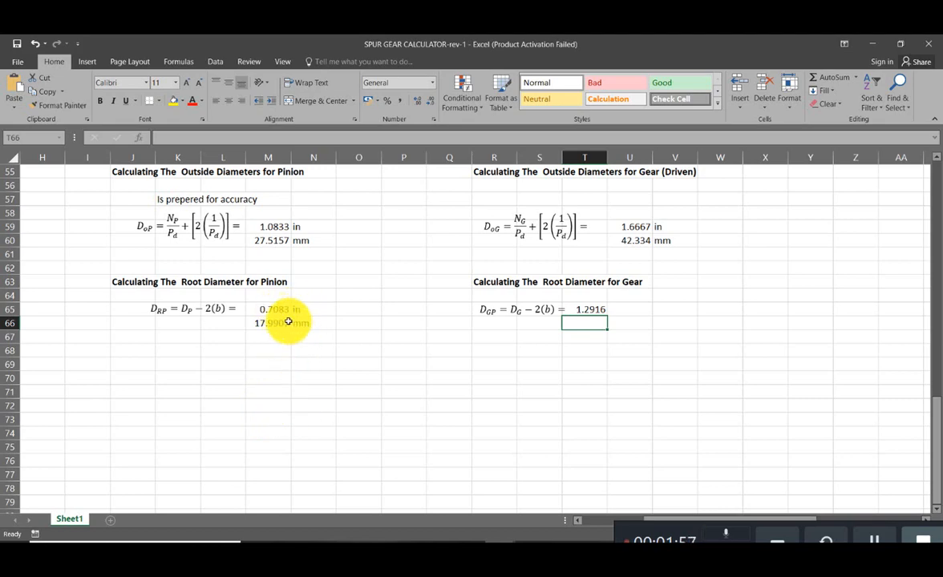
- Copy the pinion root diameter's millimetre conversion and unit from M66:N66 to T66:U66 beneath the gear root diameter
drag(289, 322, 303, 321)
key(ctrl+c)
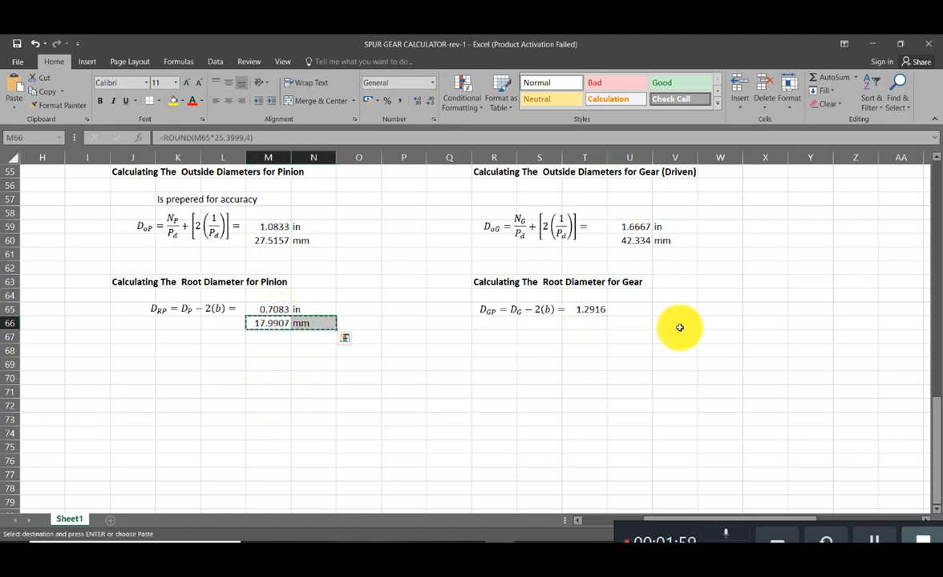
click(619, 323)
click(595, 326)
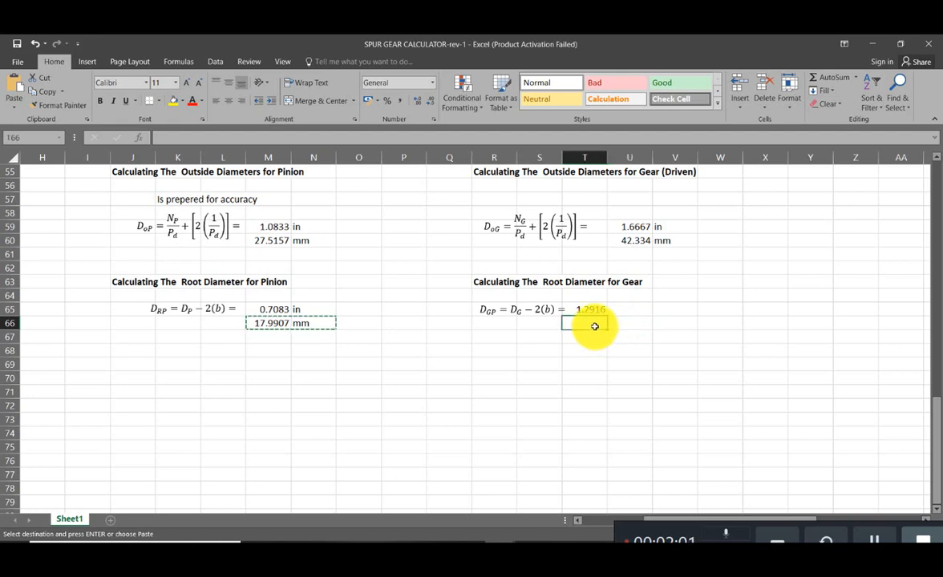
key(ctrl+v)
- Copy the in unit label from N65 to U65 beside the gear root diameter
click(323, 311)
key(ctrl+c)
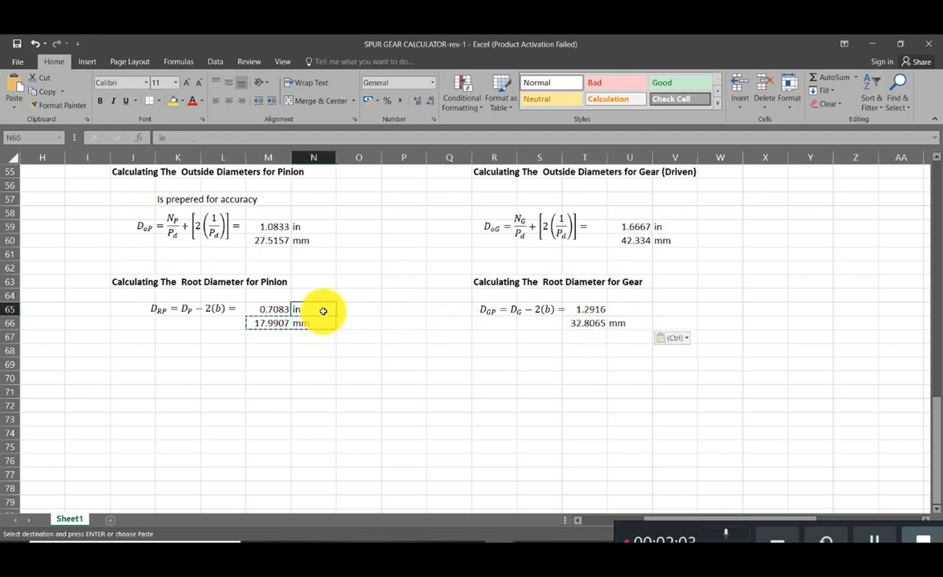
click(635, 310)
key(ctrl+v)
click(582, 391)
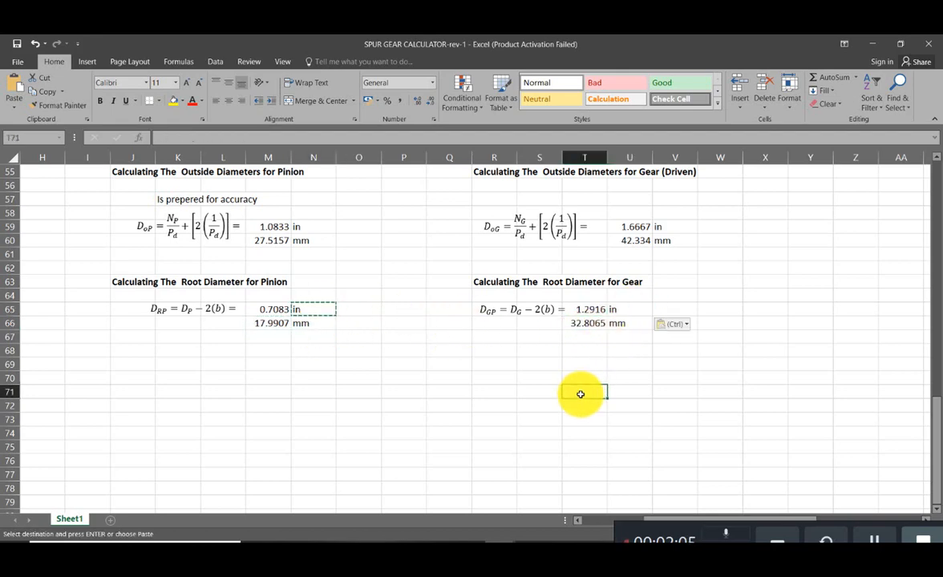
key(Escape)
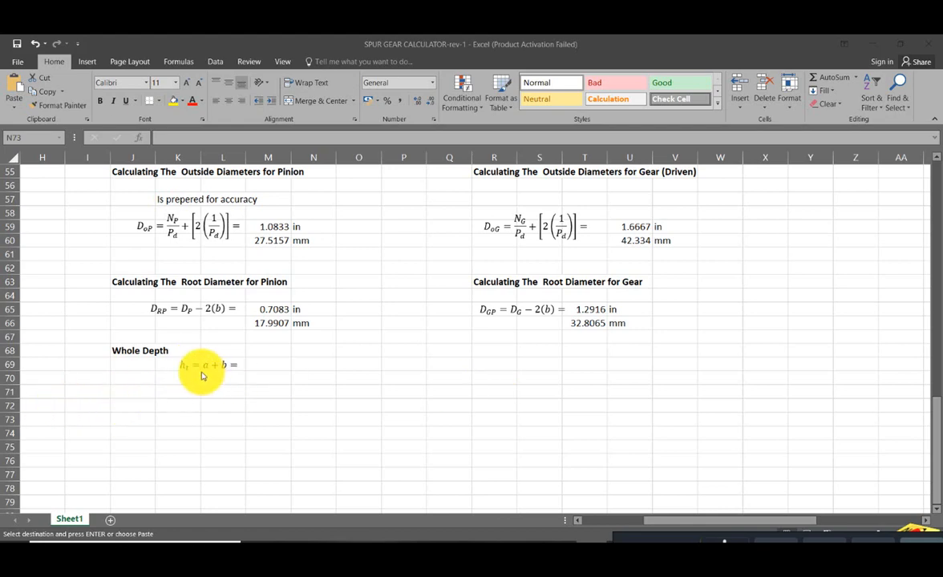
- Enter the whole depth formula in M69 as the addendum in L42 plus the dedendum in L47, =L42+L47
click(266, 364)
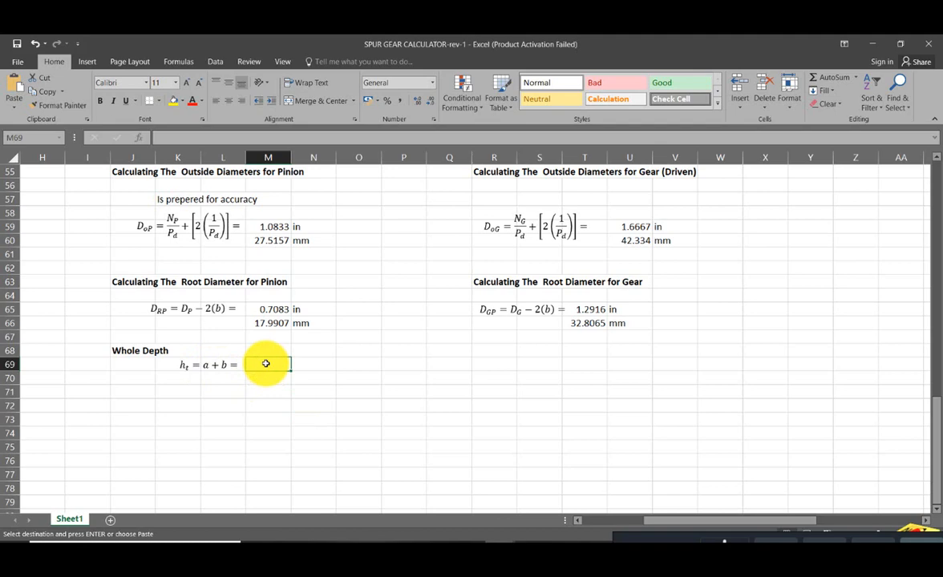
text(=)
scroll(268, 363, up, 5)
scroll(270, 364, up, 4)
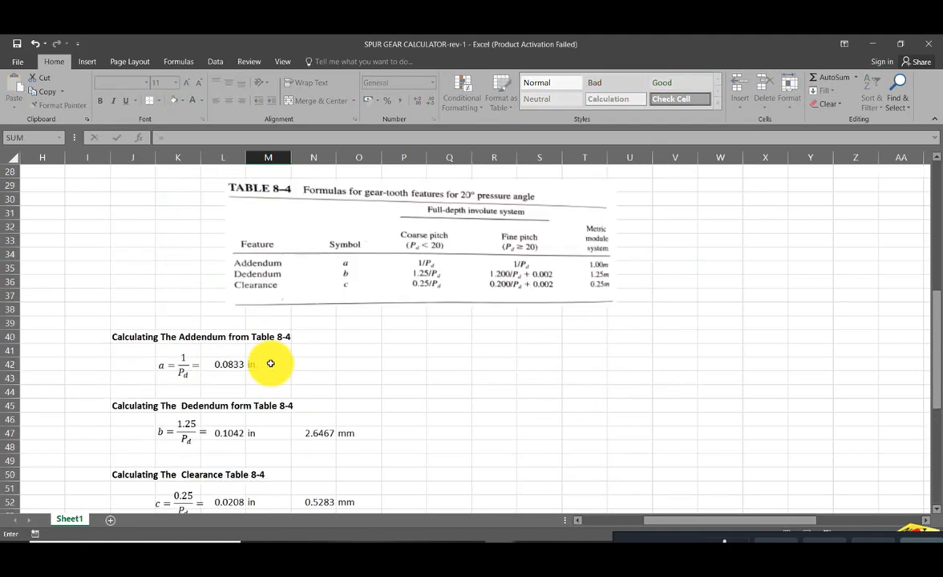
scroll(271, 364, down, 1)
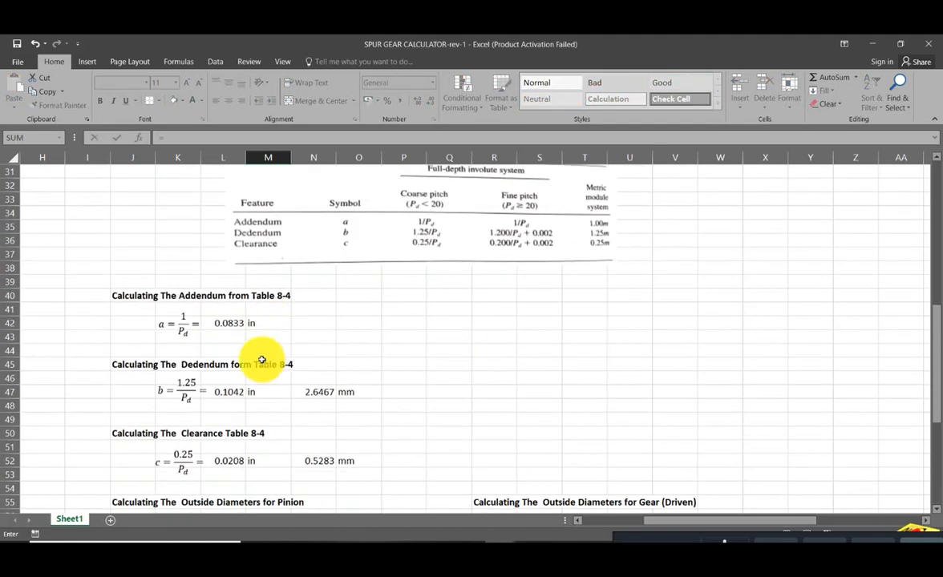
click(231, 324)
scroll(231, 325, down, 3)
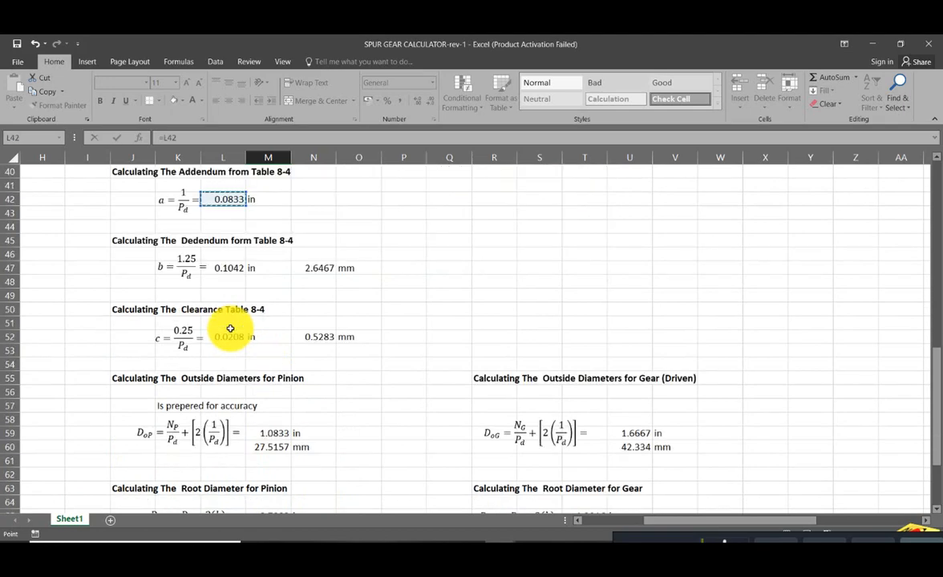
text(+)
click(223, 268)
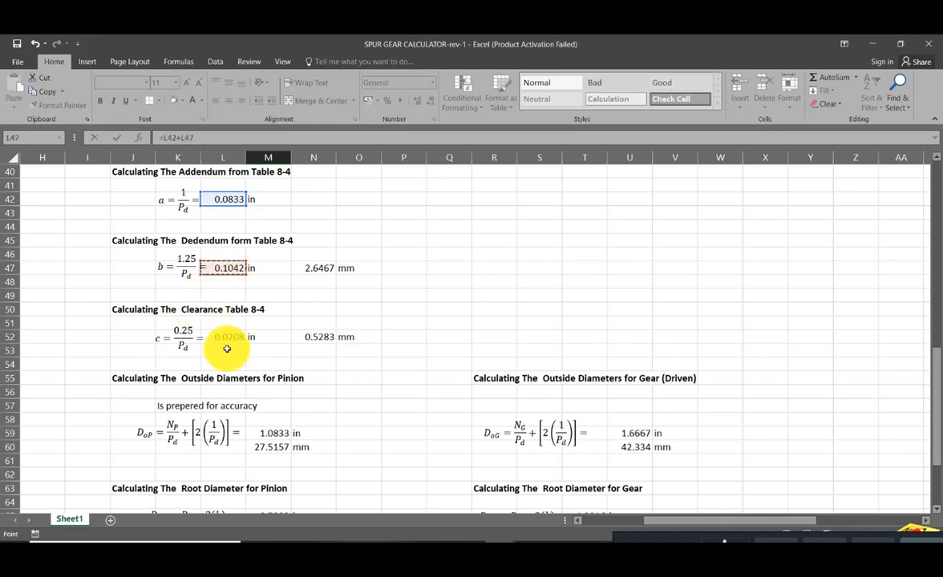
scroll(227, 349, down, 8)
scroll(227, 349, up, 1)
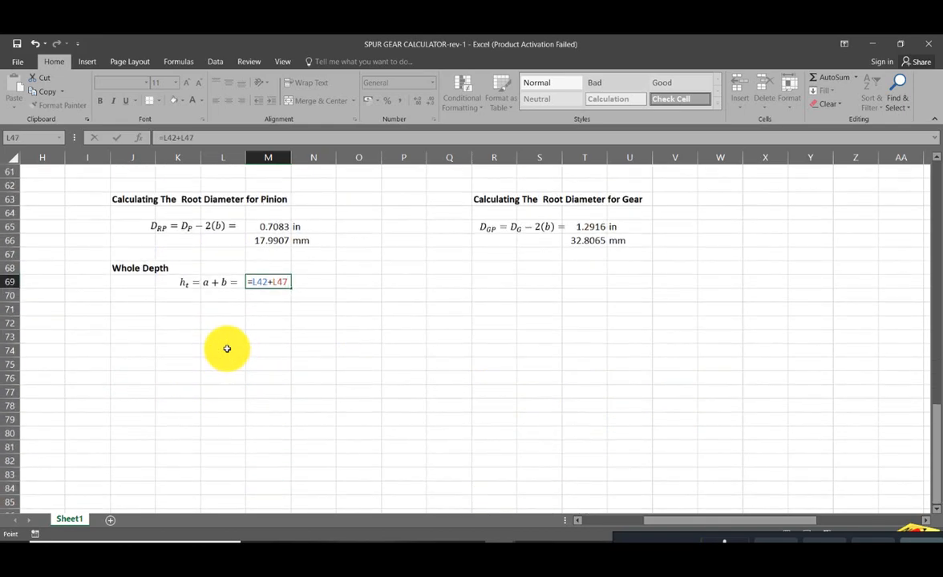
key(Return)
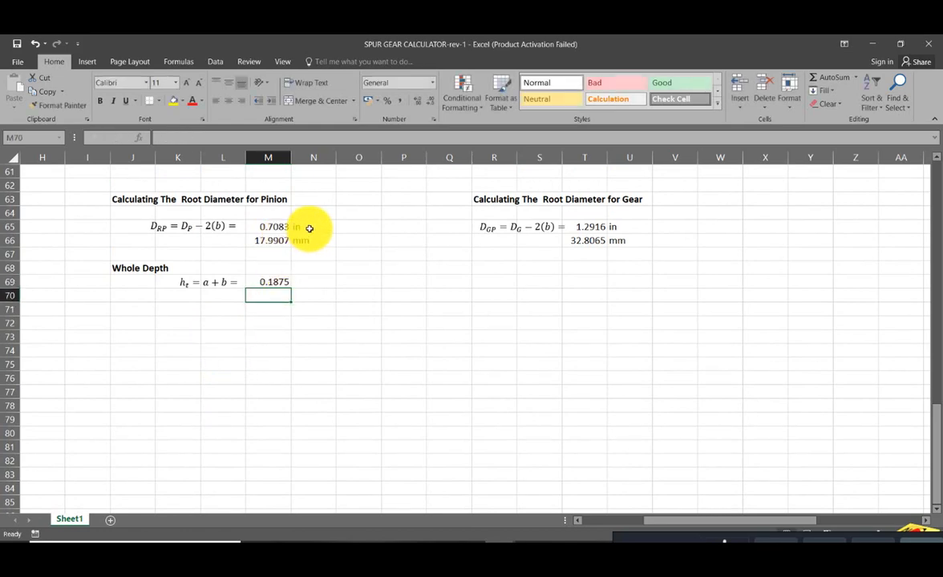
- Copy the pinion root diameter's in and mm labels to N69:N70 and its millimetre conversion from M66 to M70 for the whole depth
drag(309, 227, 311, 238)
key(ctrl+c)
click(310, 279)
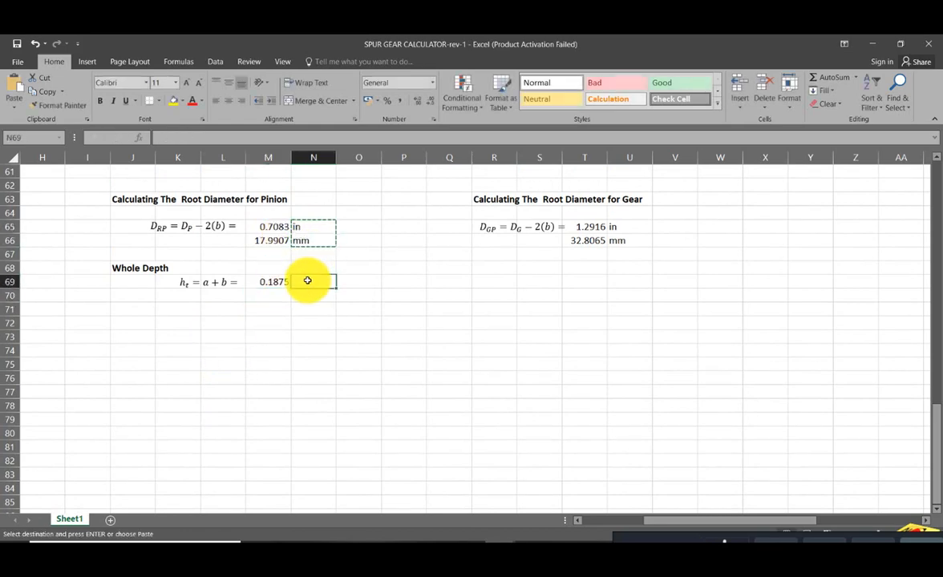
key(ctrl+v)
click(277, 240)
key(ctrl+c)
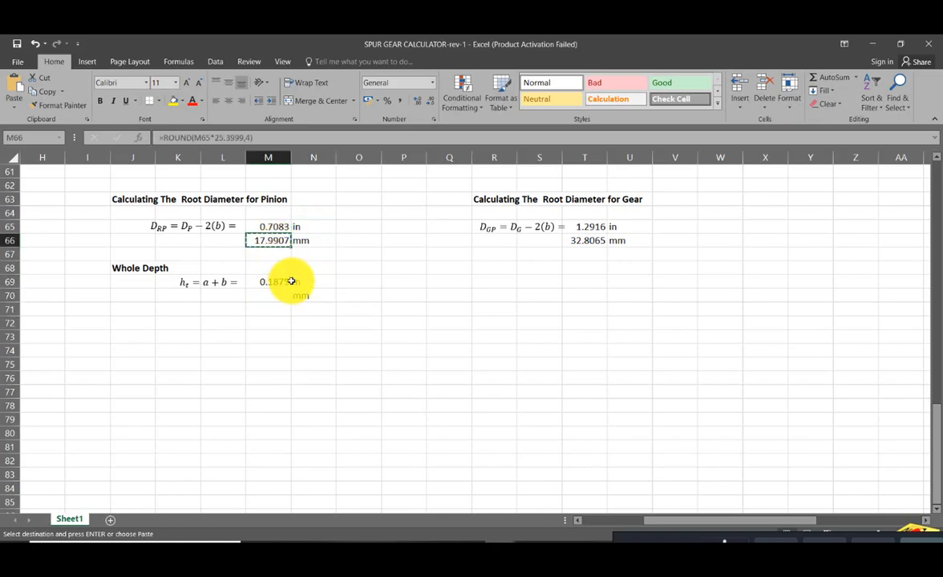
click(275, 293)
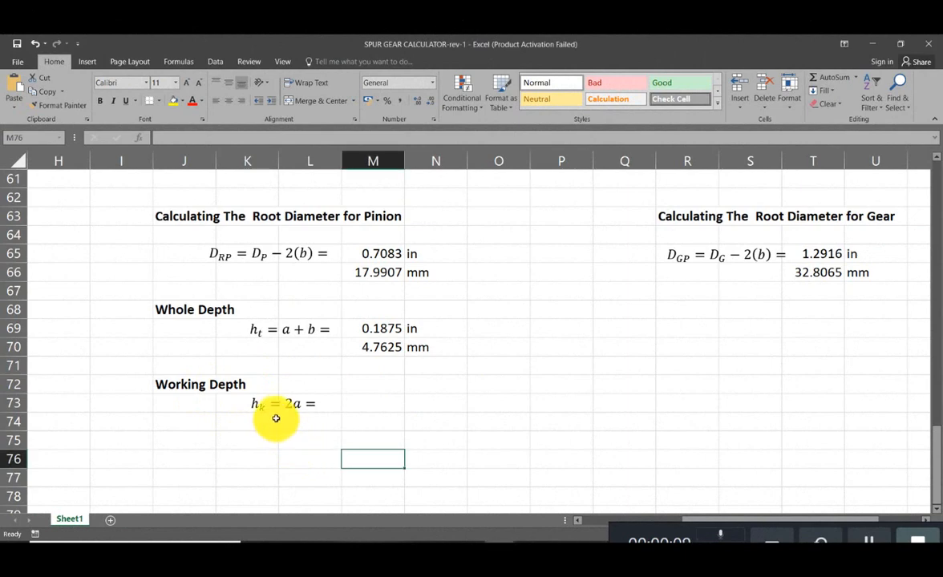
- Start the working depth formula in M73 as twice the addendum in L42, =2*L42
click(350, 402)
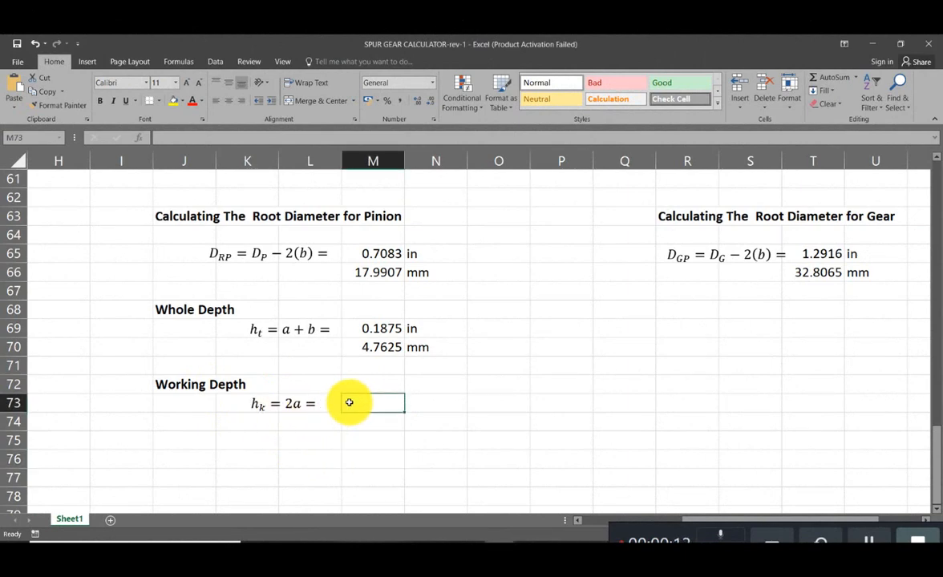
text(=2)
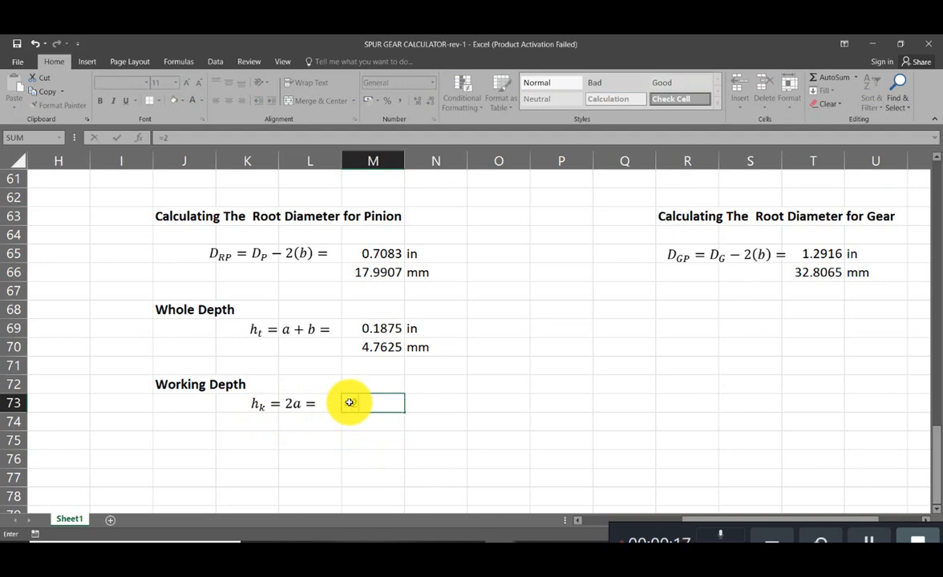
text(*)
scroll(348, 400, up, 9)
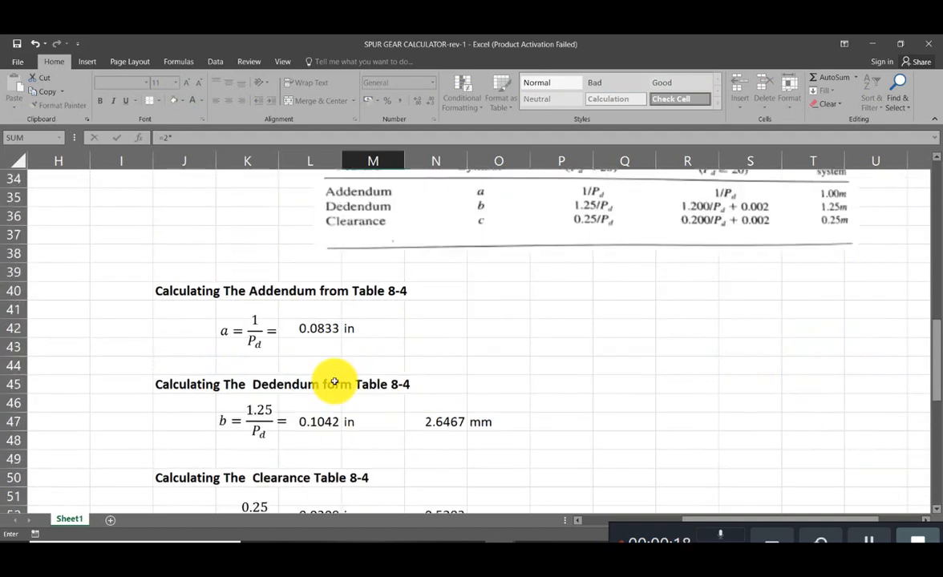
click(310, 328)
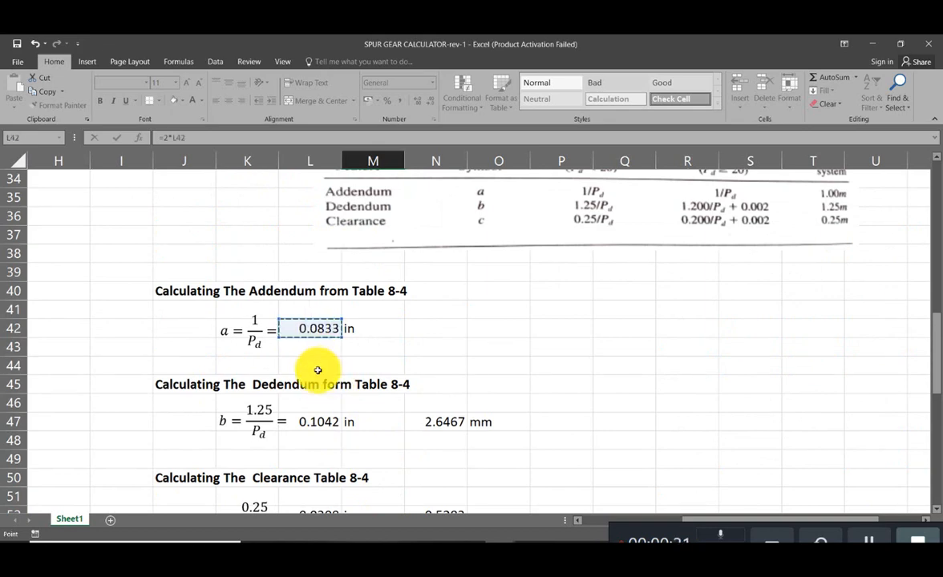
scroll(313, 353, down, 7)
scroll(318, 369, down, 2)
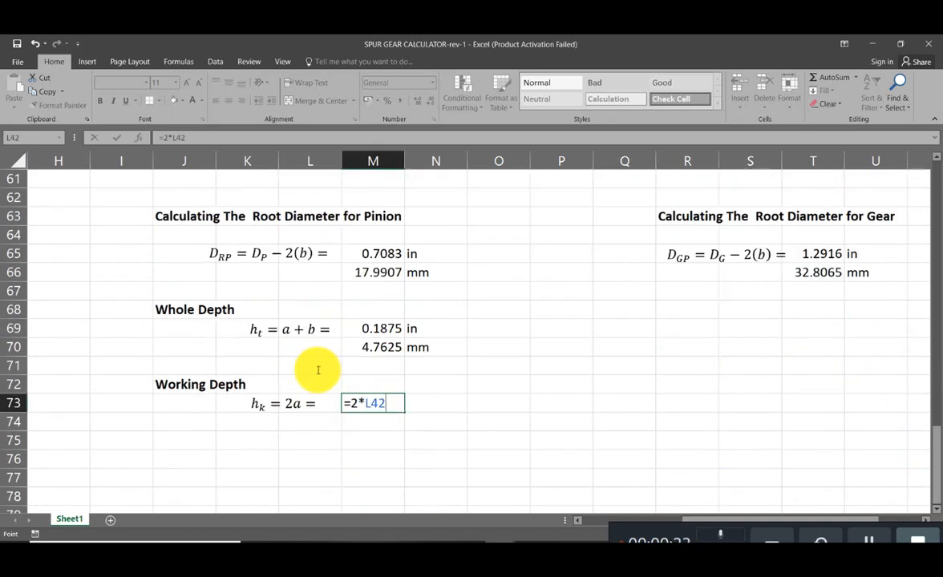
- Wrap the working depth formula in M73 in a ROUND to four decimals and enter it as =round((2*L42),4)
click(353, 405)
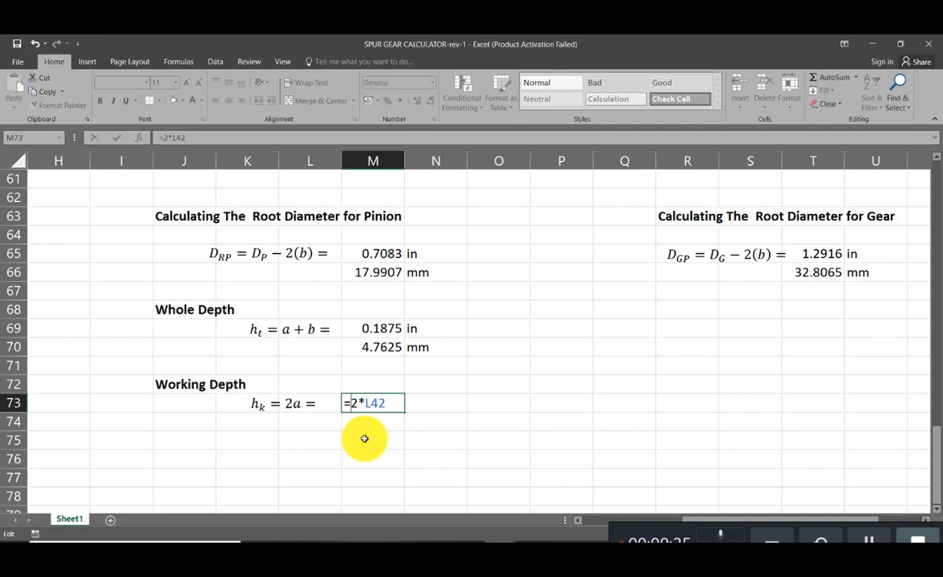
text(()
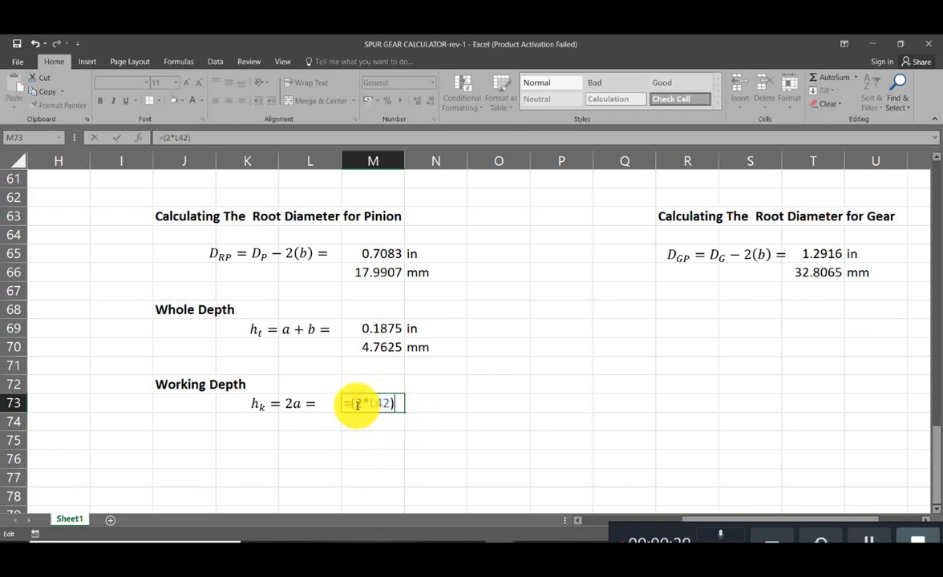
text(round)
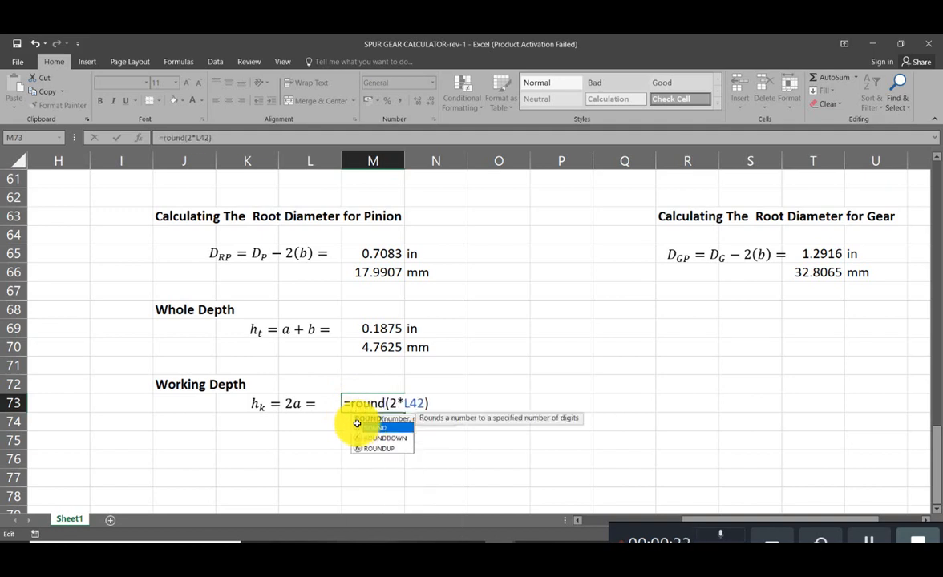
text(()
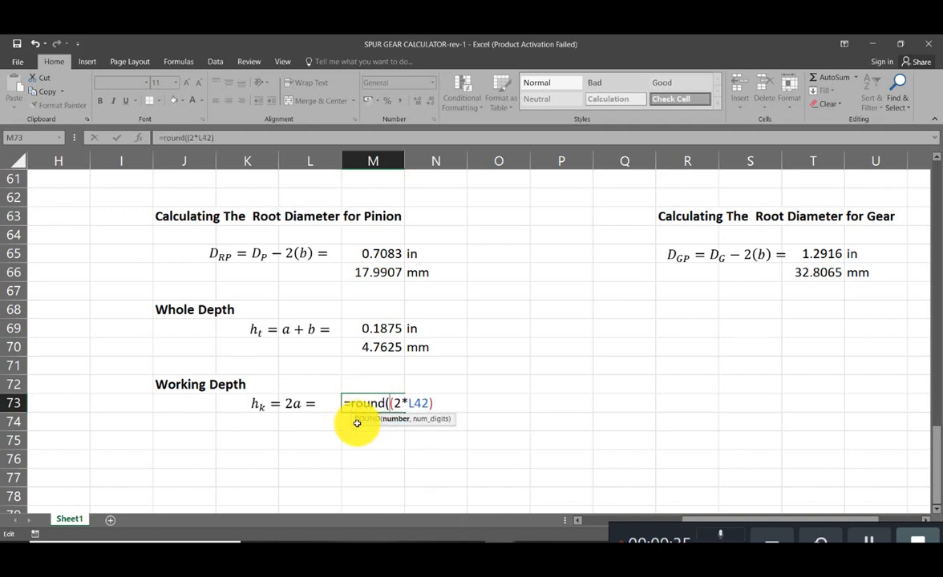
key(BackSpace)
text(()
key(Right)
key(Right)
key(Right)
key(Right)
key(Right)
text(,4))
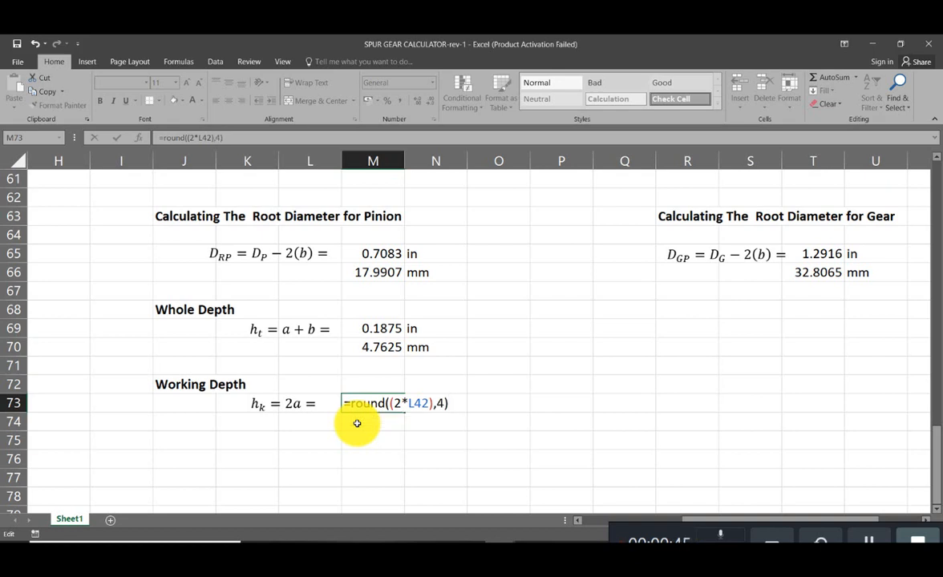
key(Return)
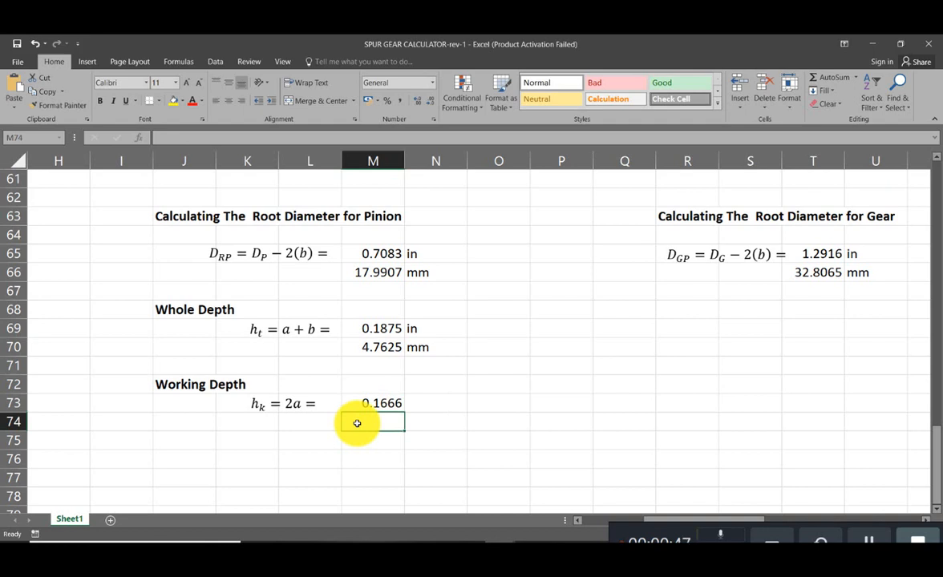
- Copy the in unit label from N69 to N73 beside the working depth
click(431, 327)
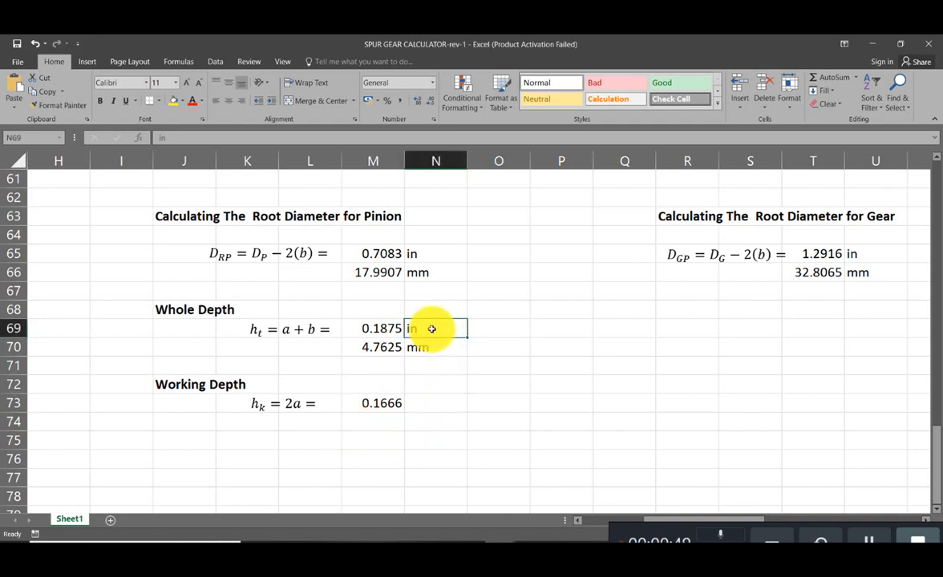
key(ctrl+c)
click(433, 405)
key(ctrl+v)
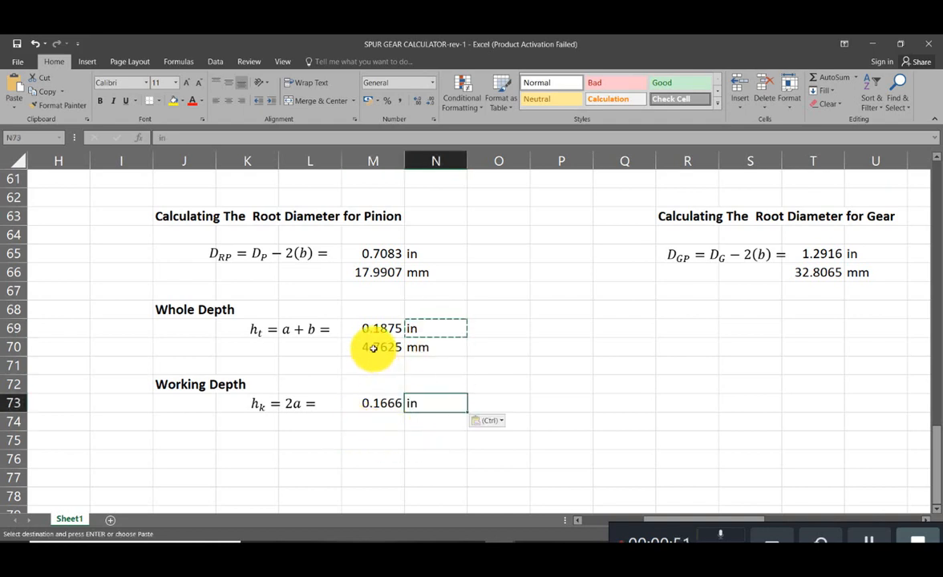
- Copy the whole depth's millimetre conversion and unit from M70:N70 to M74:N74 beneath the working depth
click(401, 348)
drag(404, 350, 415, 352)
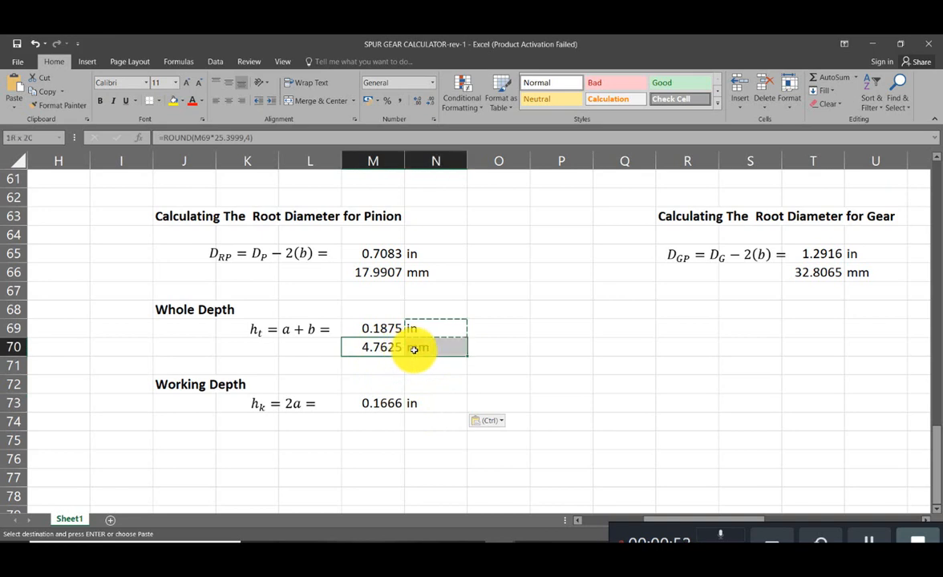
key(ctrl+c)
click(385, 430)
key(ctrl+v)
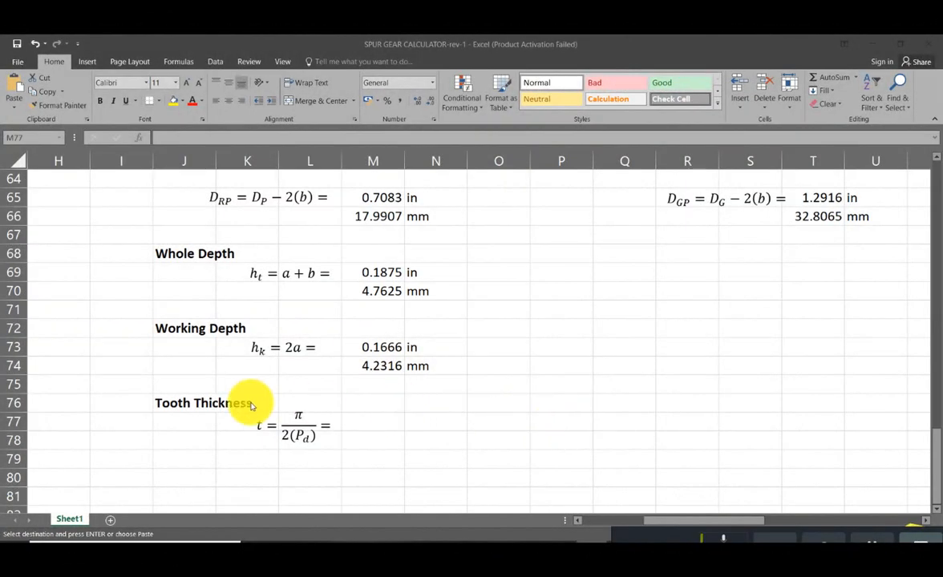
- Start the tooth thickness formula in M77 with pi divided by an empty bracket, =pi()/()
click(387, 425)
key(ctrl+v)
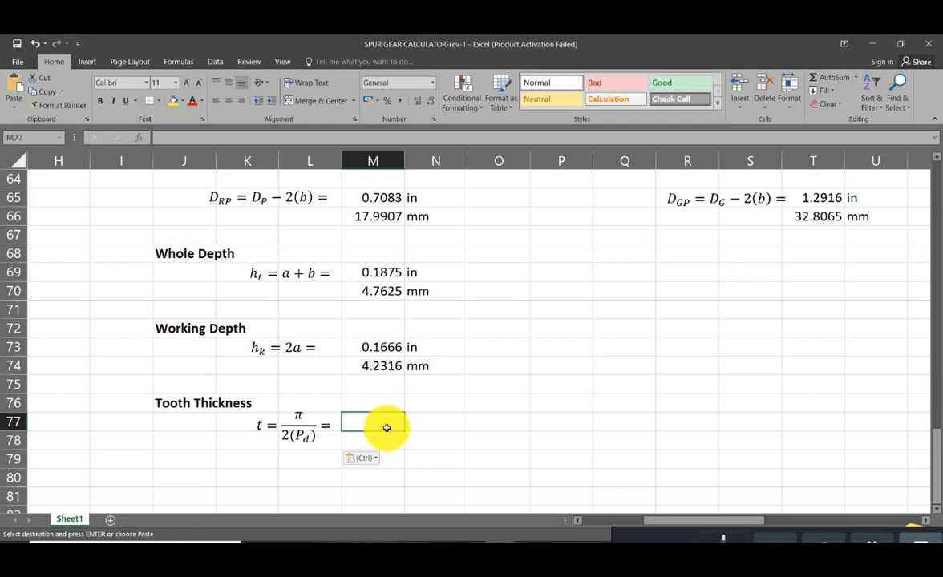
text(=)
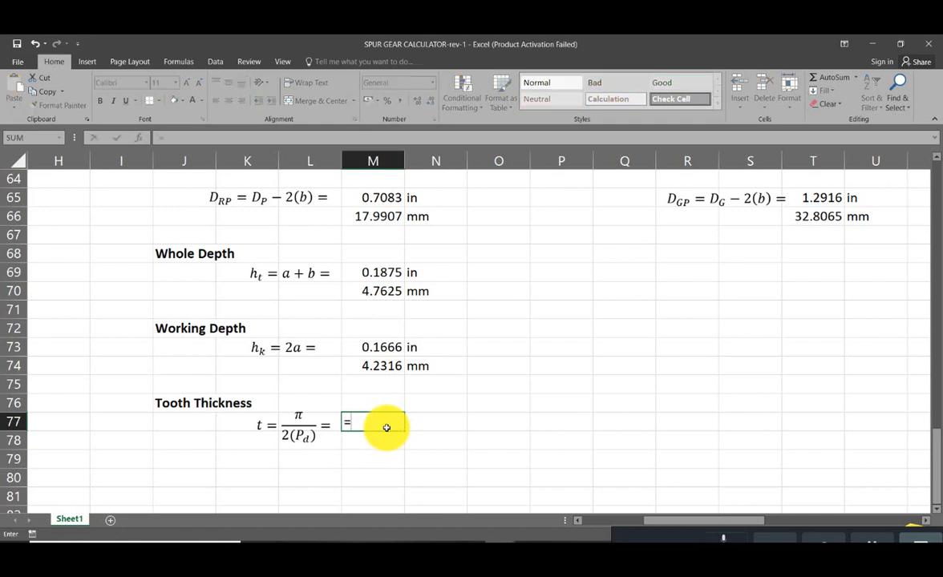
text(pi())
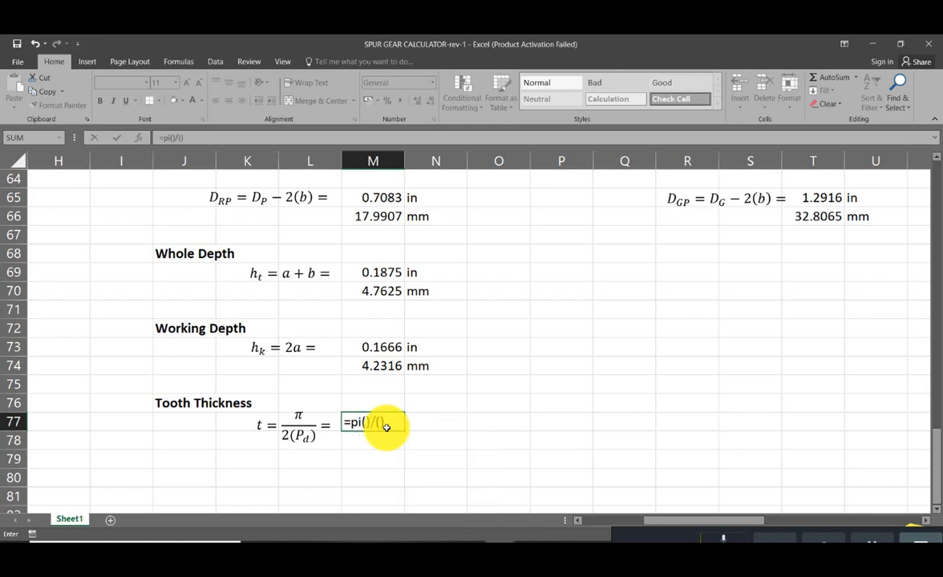
text(/())
key(Return)
key(Return)
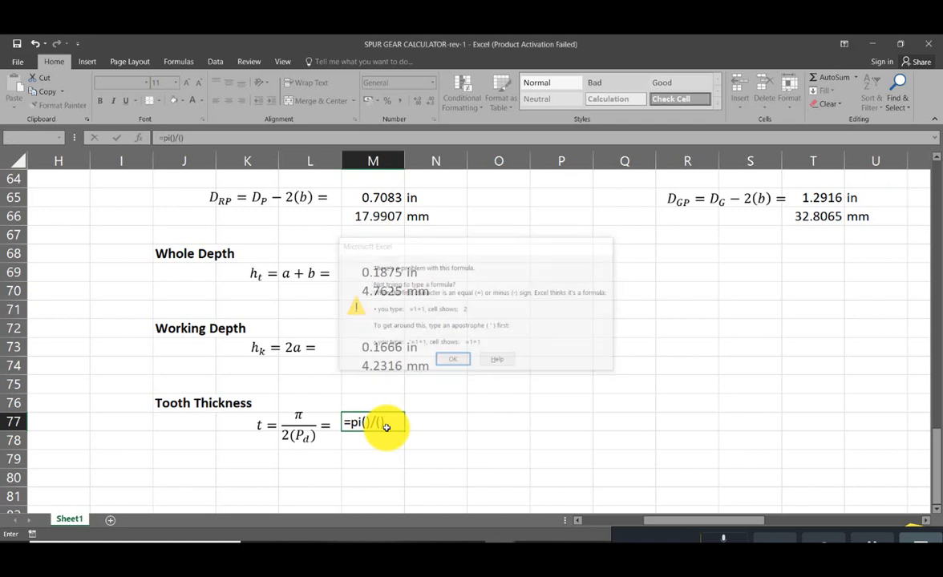
- Fill the divisor of the tooth thickness formula with twice the diametral pitch in N8, giving =pi()/(2*N8)
text(2)
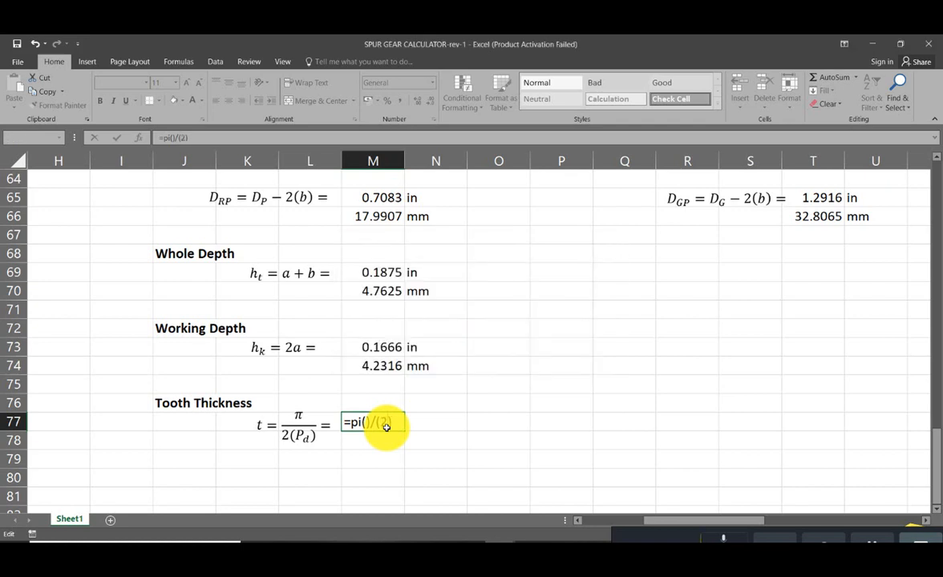
text(*)
scroll(393, 425, up, 6)
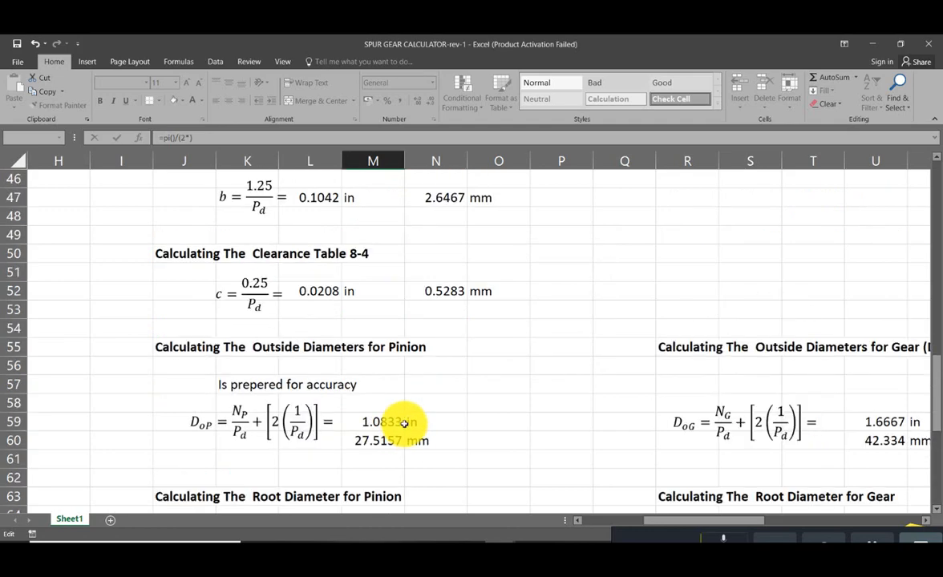
scroll(405, 424, up, 15)
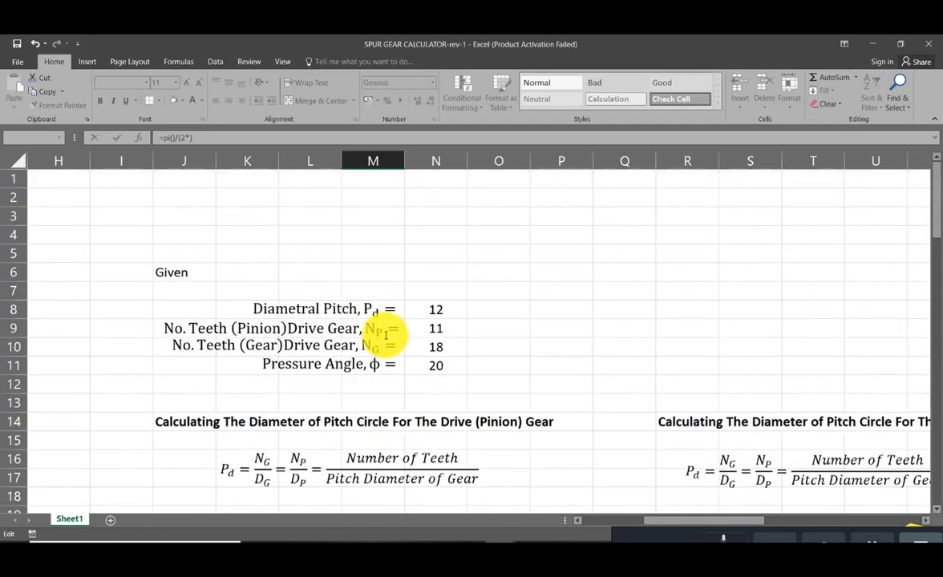
click(435, 309)
scroll(448, 351, down, 10)
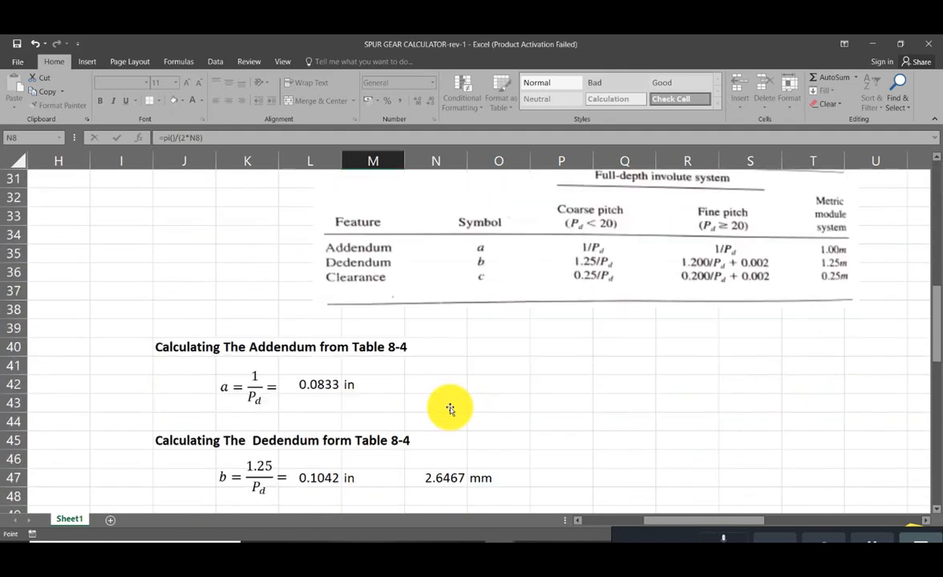
scroll(450, 410, down, 10)
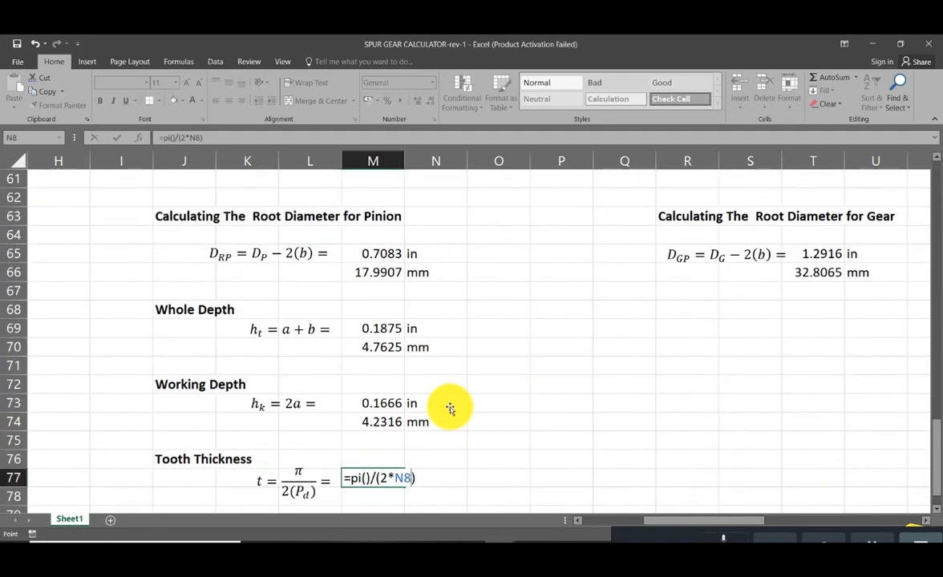
- Wrap the tooth thickness formula in a ROUND to four decimals and enter it as =round(pi()/(2*N8),4)
click(420, 477)
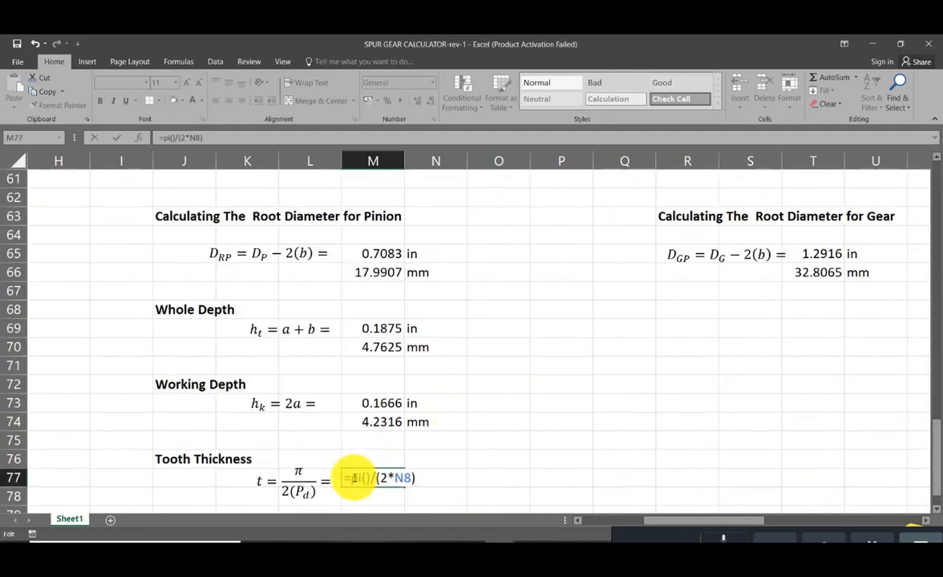
text(roun)
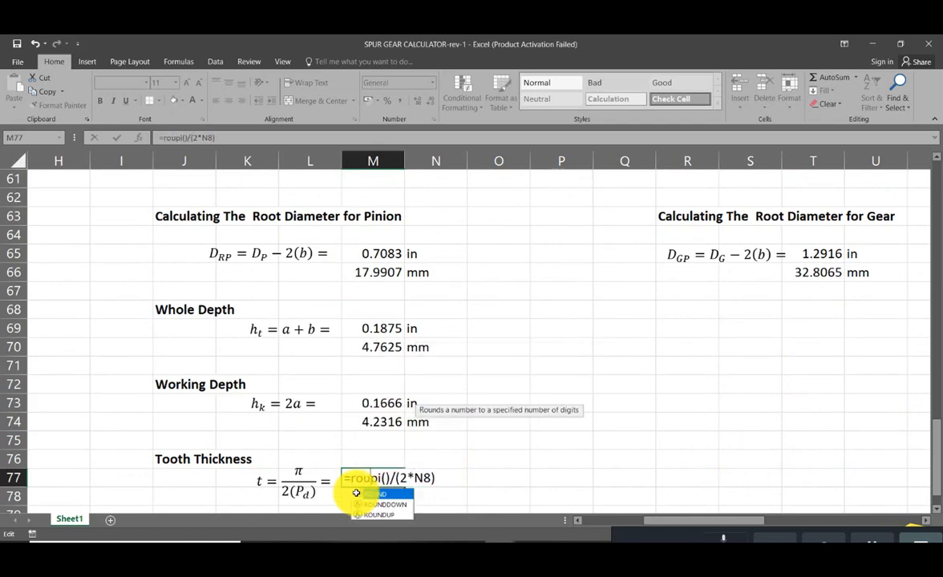
text(d()
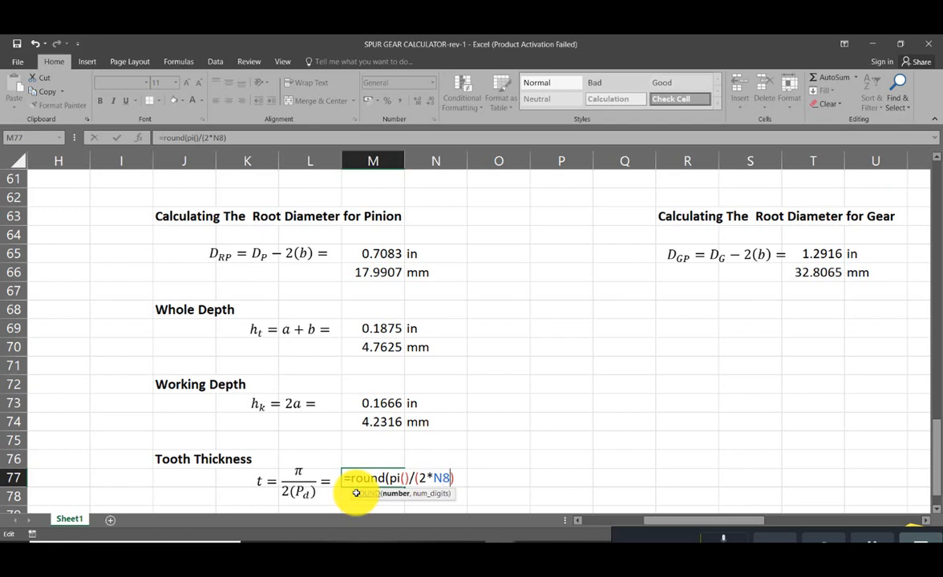
text(,4)
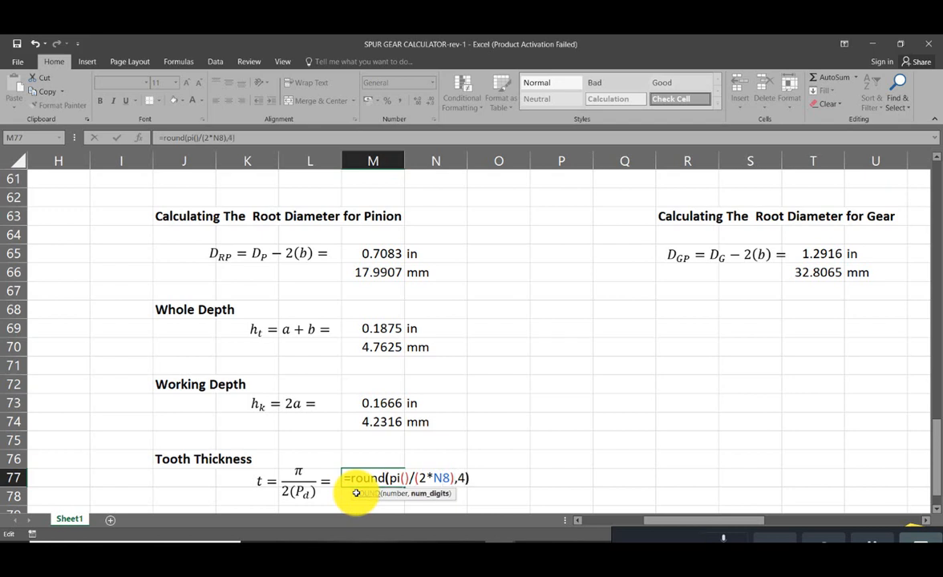
key(Return)
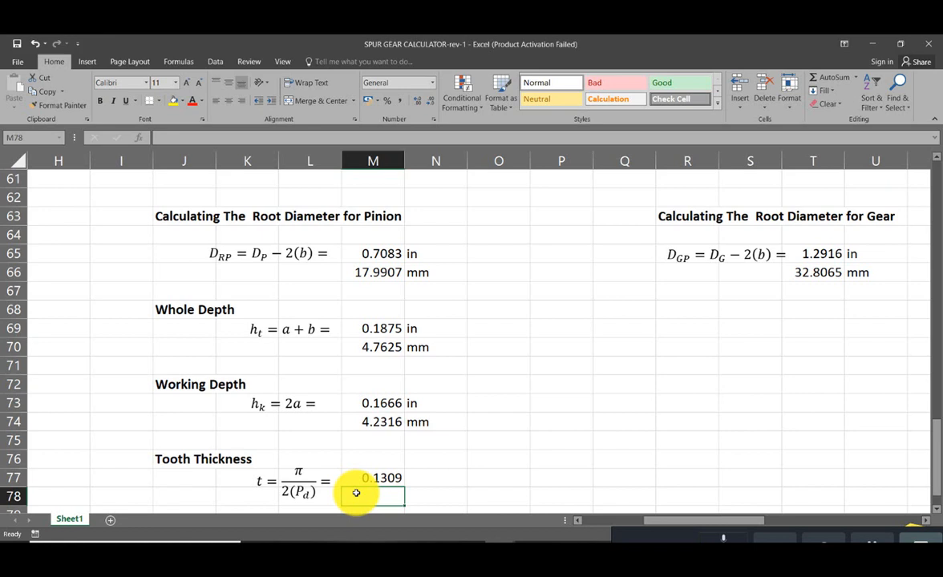
- Copy the in unit label from N73 to N77 beside the tooth thickness
click(435, 476)
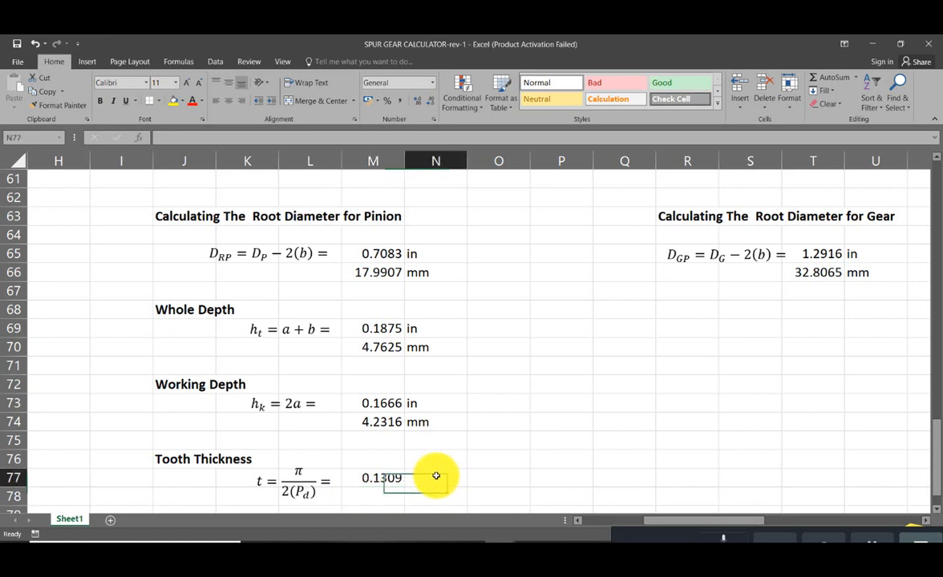
click(425, 406)
key(ctrl+c)
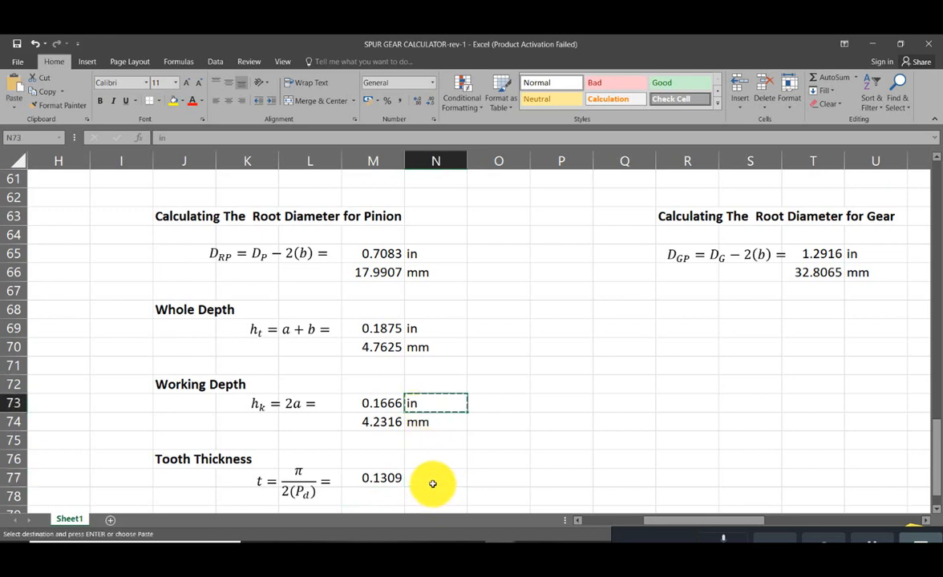
click(432, 482)
key(ctrl+v)
- Copy the working depth's millimetre conversion and unit from M74:N74 to M78:N78 beneath the tooth thickness
drag(374, 421, 429, 427)
key(ctrl+c)
click(389, 497)
key(ctrl+v)
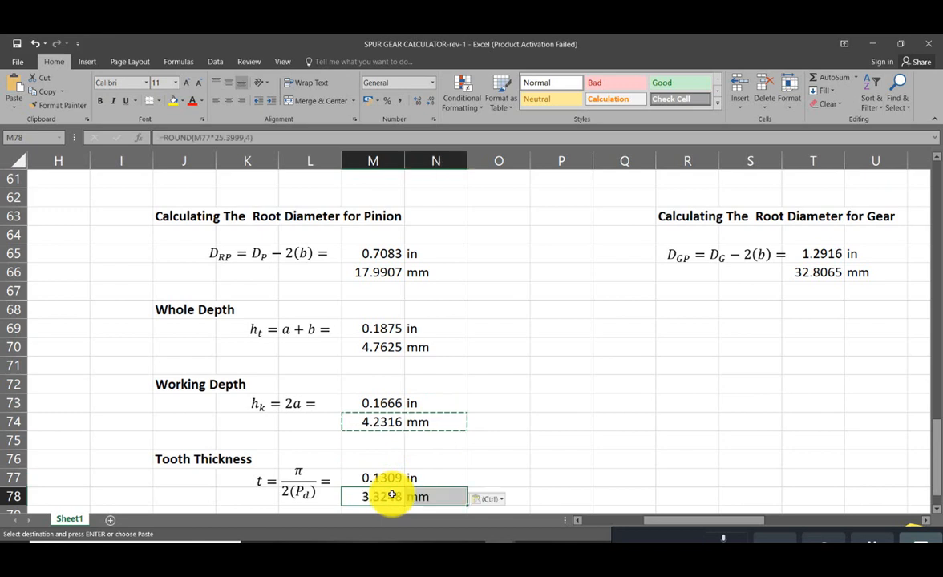
click(510, 474)
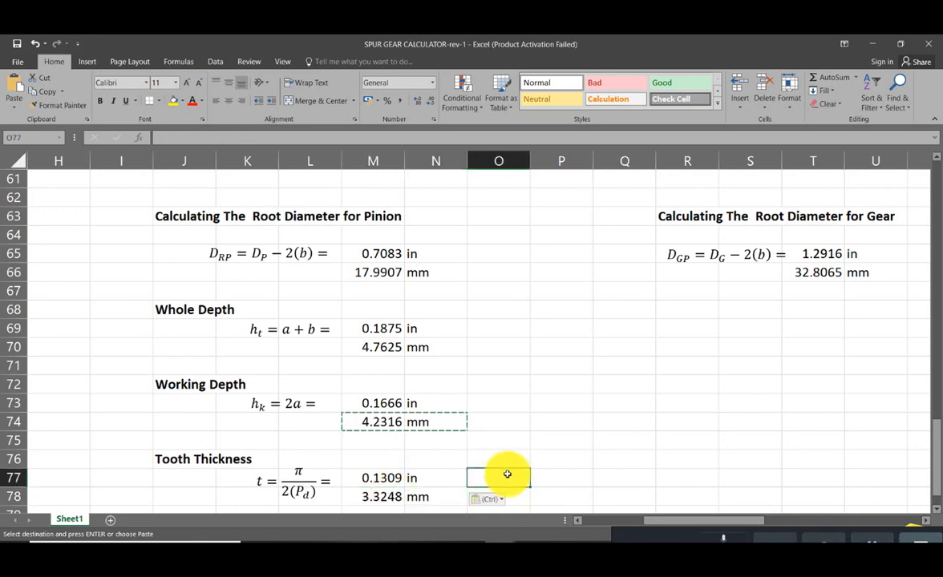
- Start the center distance formula in M82 with the sum of the gear and pinion tooth counts, =(N10+N9
scroll(511, 474, down, 3)
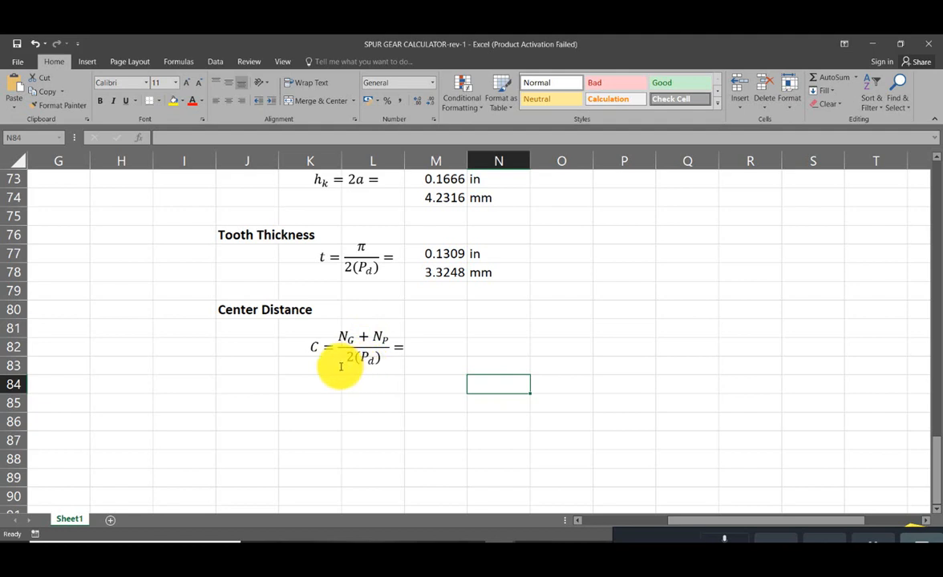
click(441, 347)
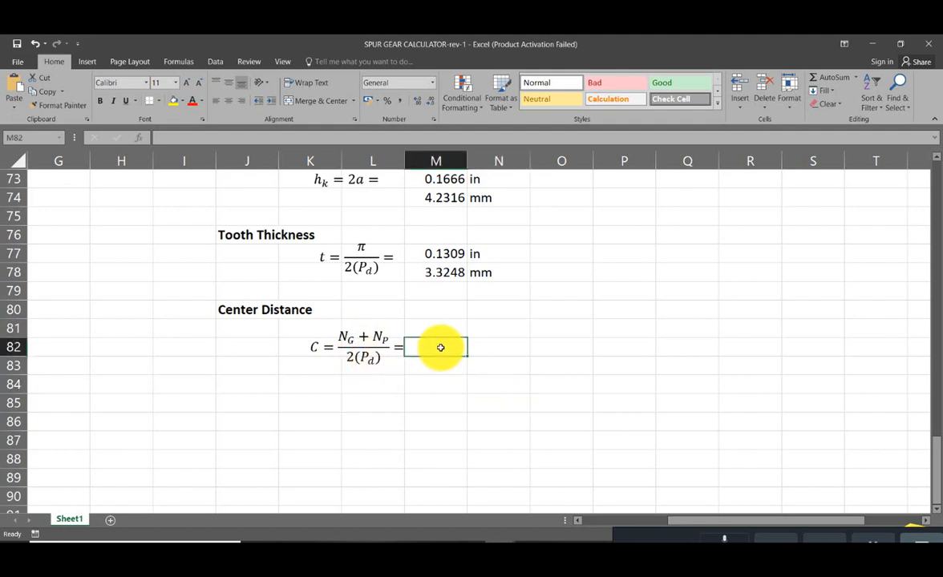
text(=)
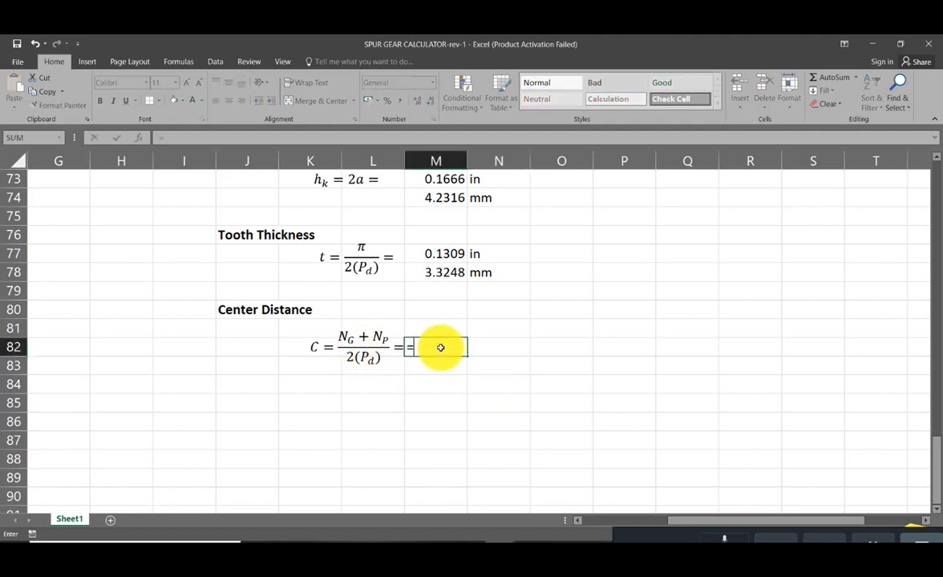
text(()
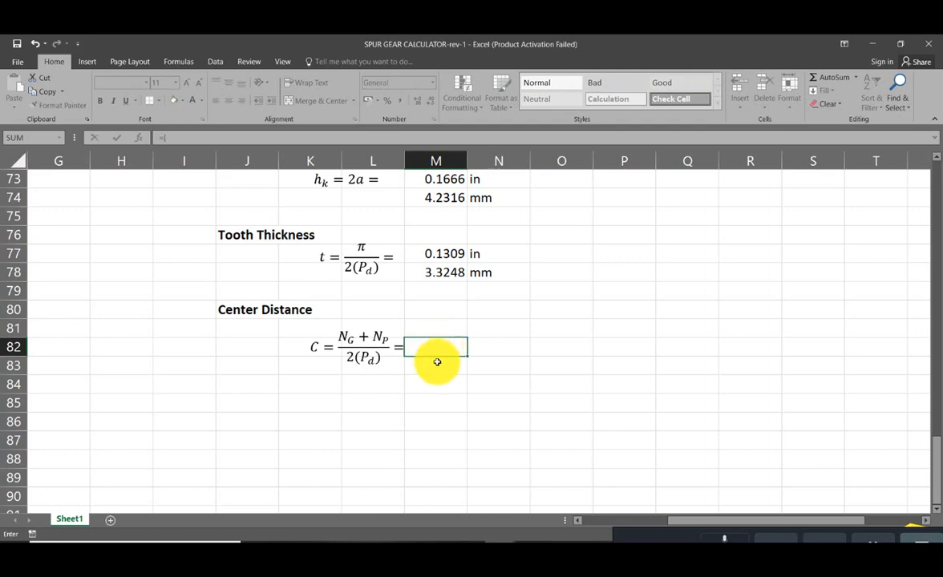
scroll(440, 353, up, 19)
scroll(438, 363, up, 5)
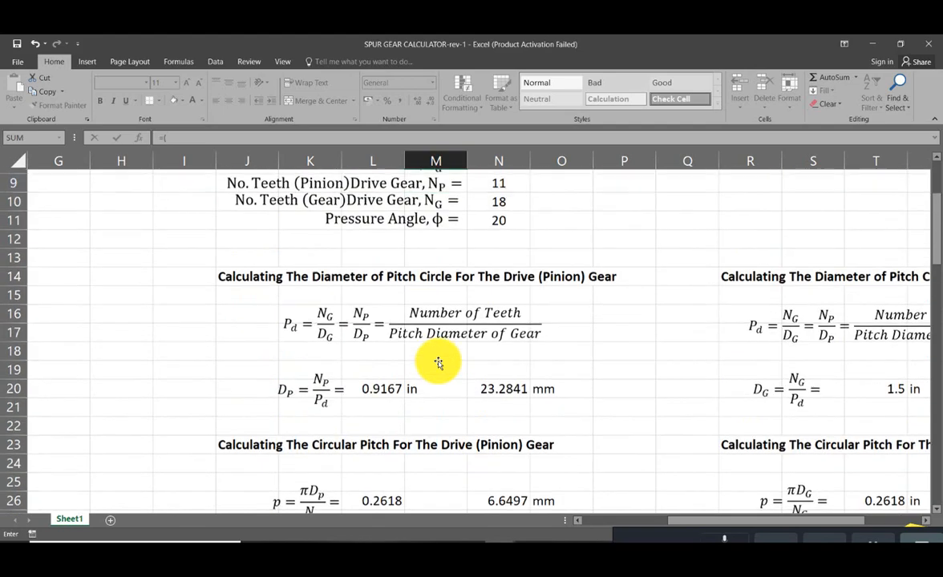
click(499, 356)
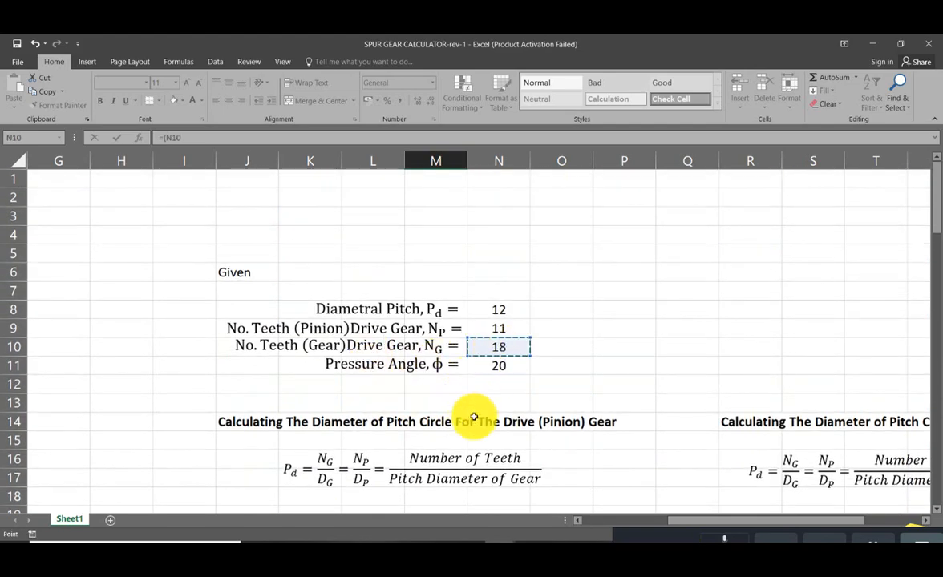
scroll(473, 417, down, 11)
scroll(473, 419, up, 9)
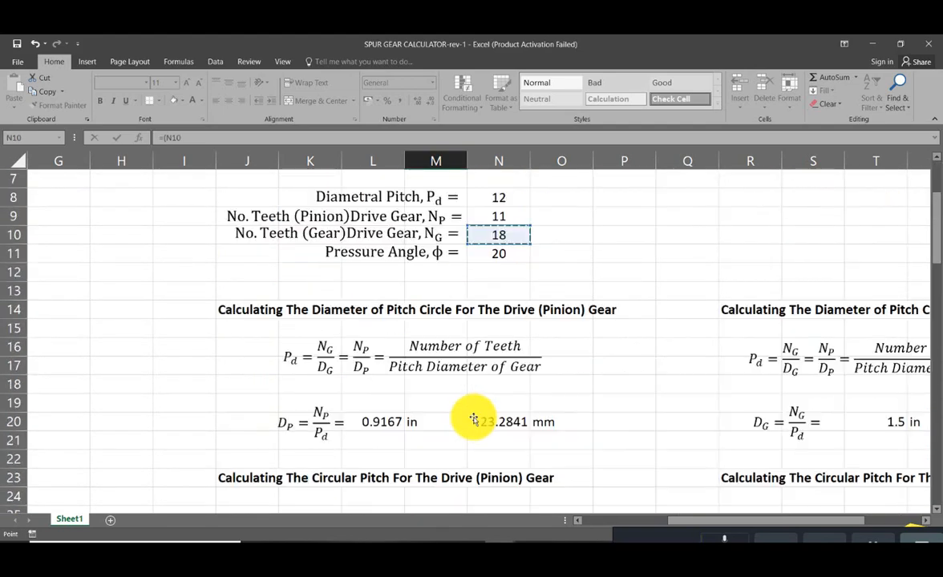
text(+)
scroll(497, 368, up, 1)
click(491, 276)
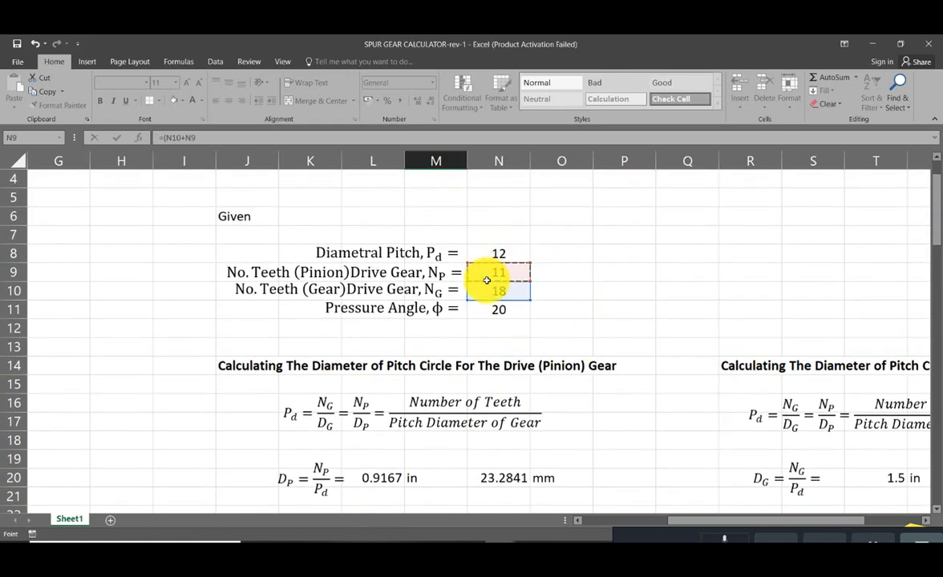
- Close the tooth count sum and divide it by twice the diametral pitch, giving =(N10+N9)/(2*N8)
scroll(490, 306, down, 15)
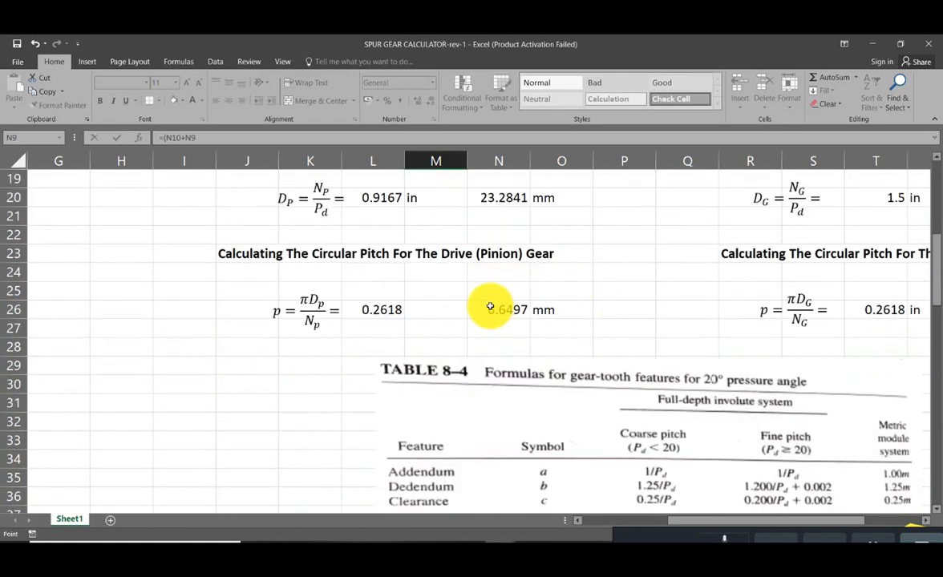
click(239, 140)
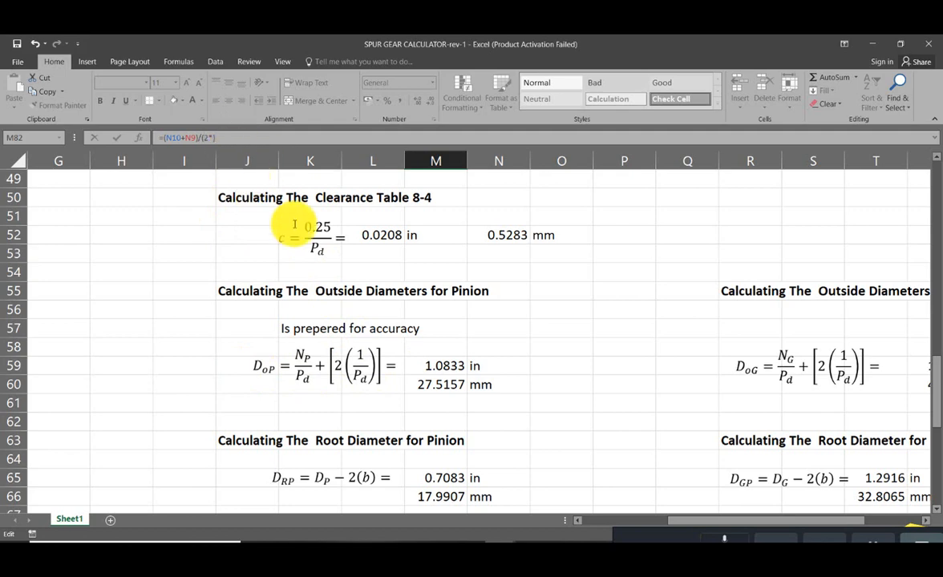
drag(936, 357, 926, 199)
click(518, 311)
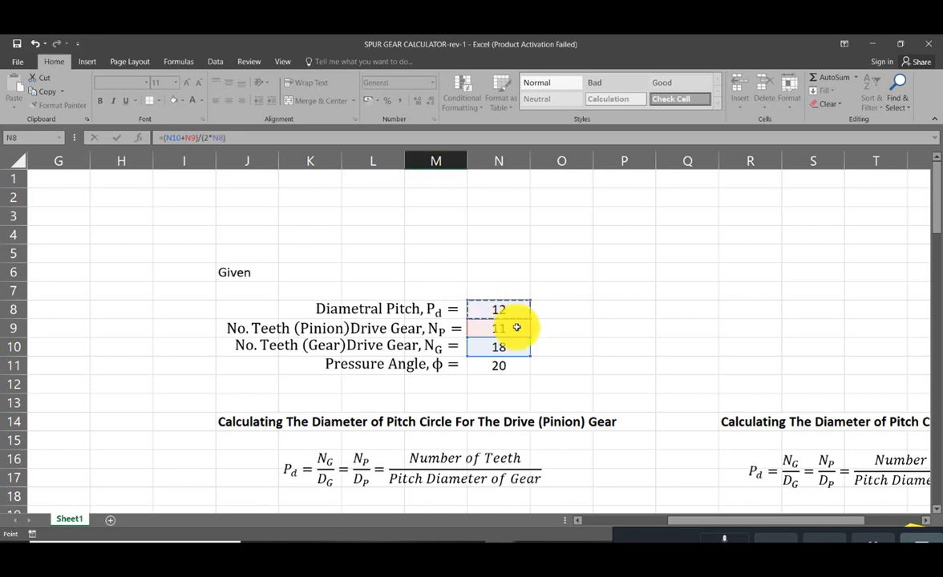
text())
- Wrap the center distance formula in a ROUND to four decimals and enter it as =round((N10+N9)/(2*N8),4)
click(164, 138)
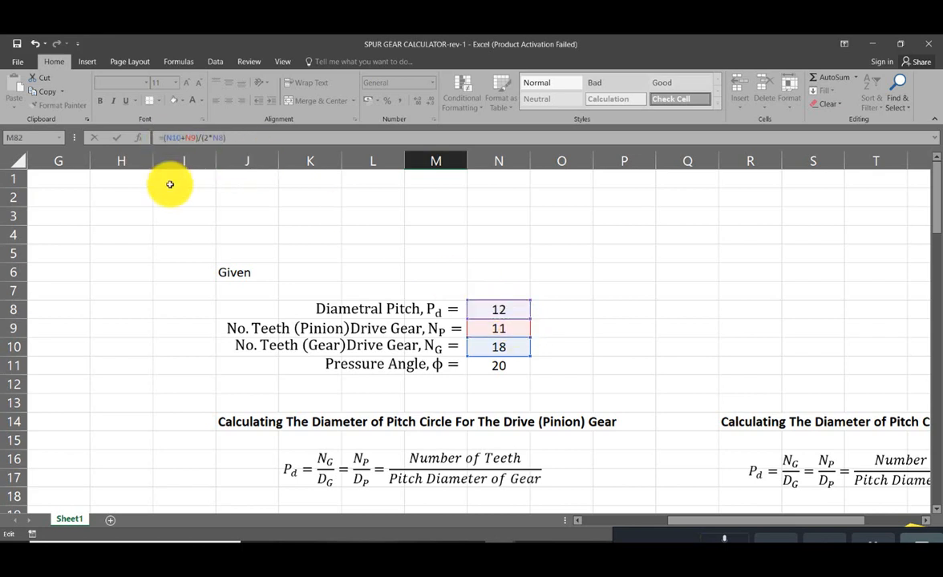
text(round)
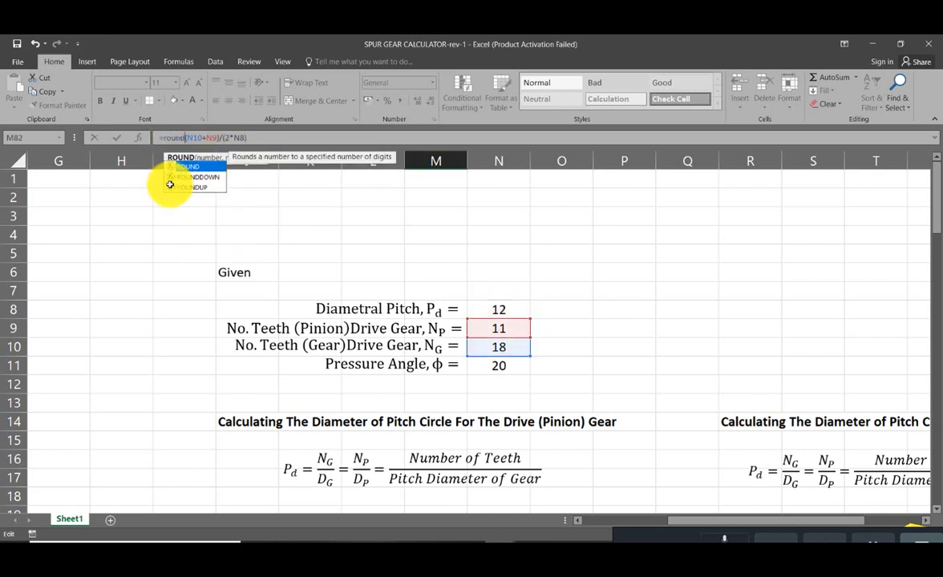
text(()
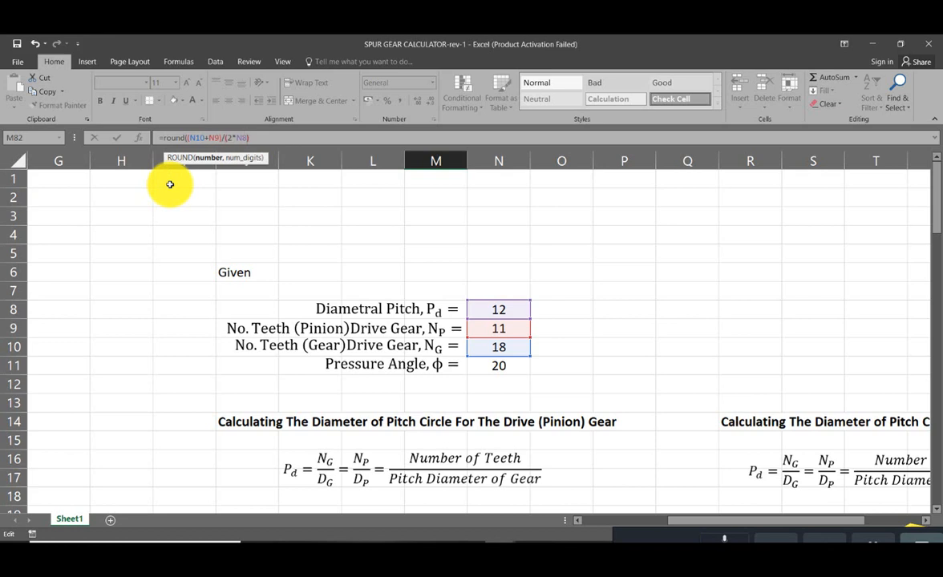
text(,4))
key(Return)
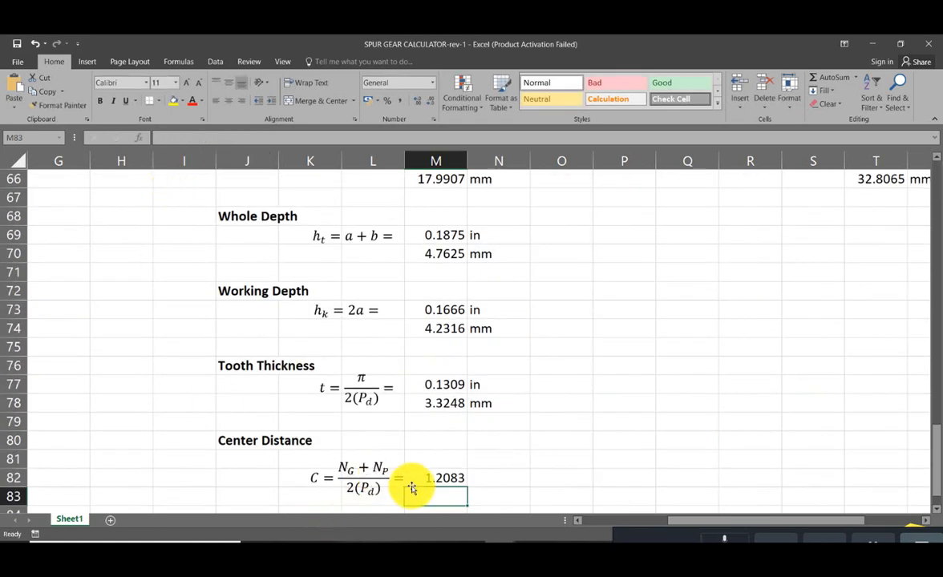
- Enter the unit label in into N82 beside the center distance
click(502, 476)
text(in)
key(Return)
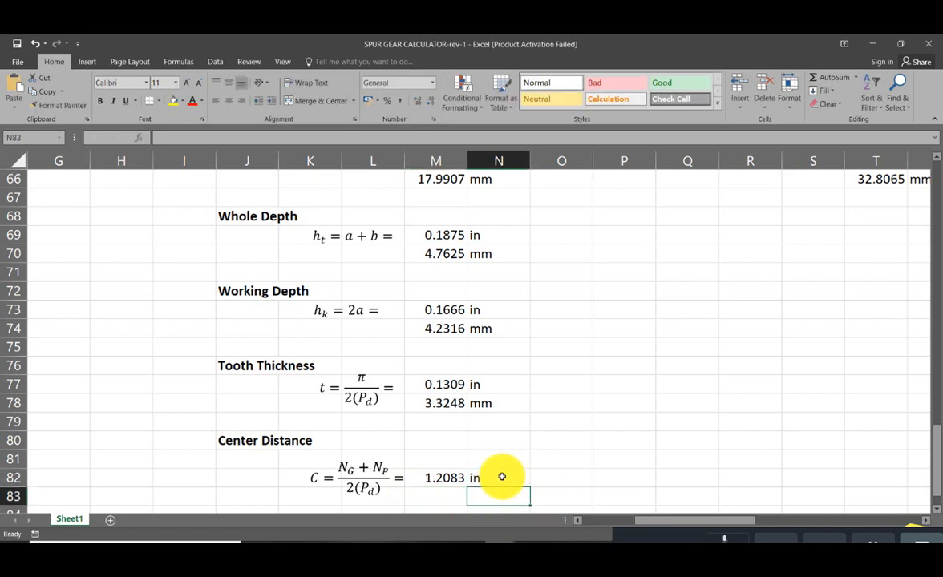
- Copy the tooth thickness's millimetre conversion and unit from M78:N78 to M83:N83 beneath the center distance
click(448, 403)
drag(448, 403, 479, 401)
key(ctrl+c)
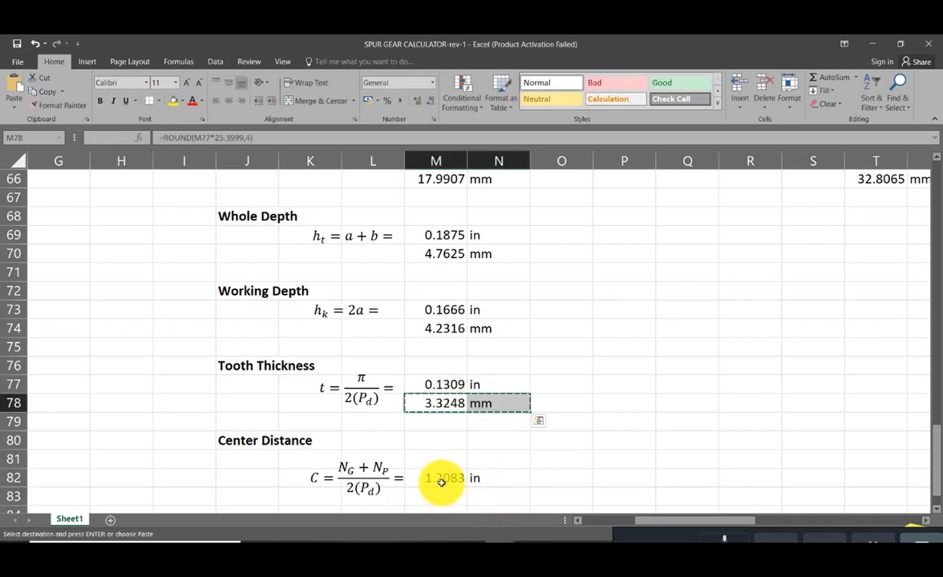
click(442, 496)
key(ctrl+v)
scroll(510, 481, down, 1)
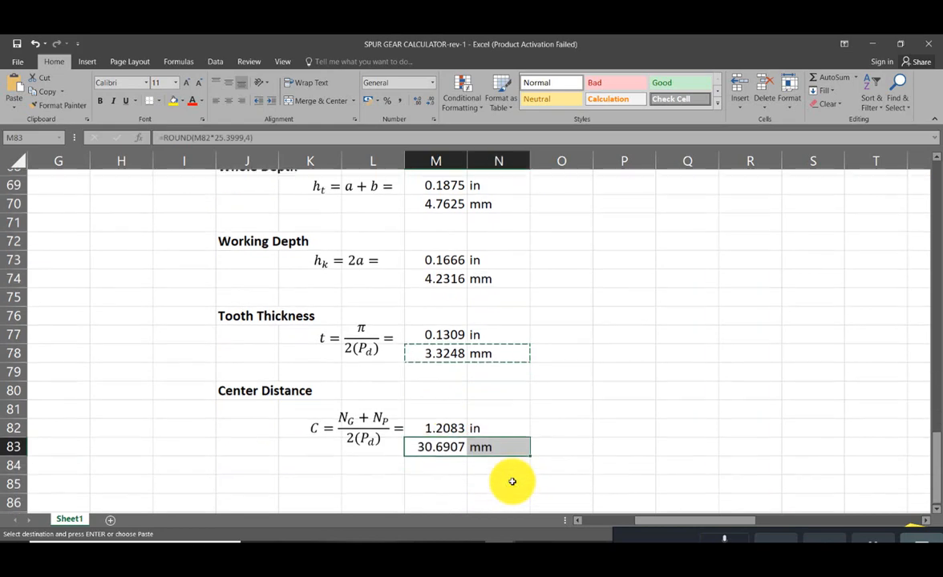
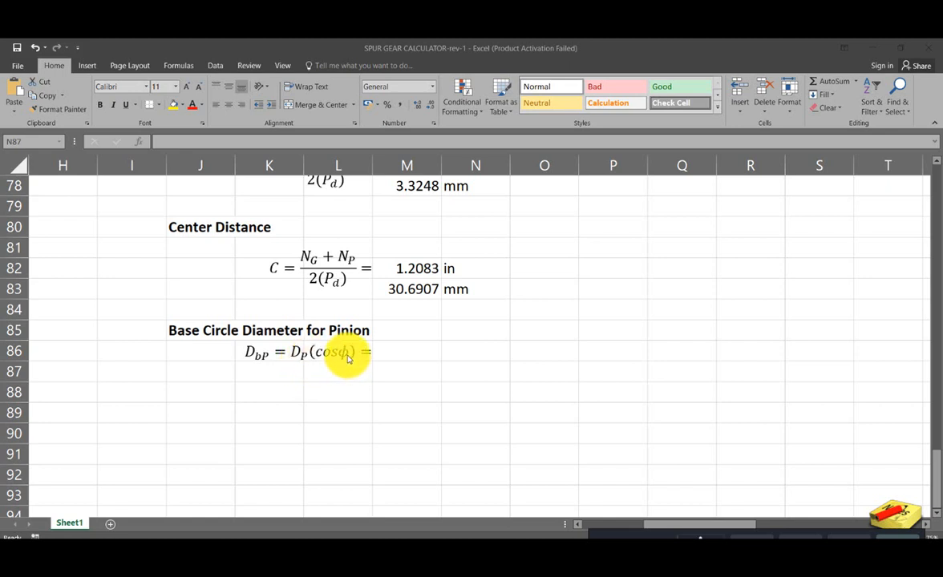
- Begin the pinion base circle diameter formula in M86 with a reference to the pinion pitch diameter in L20
click(400, 349)
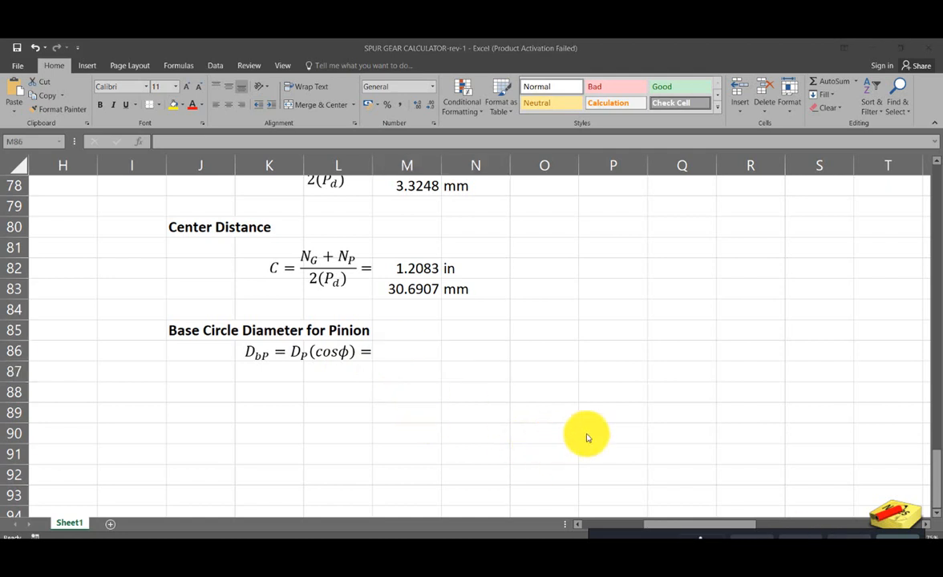
click(391, 353)
double_click(390, 352)
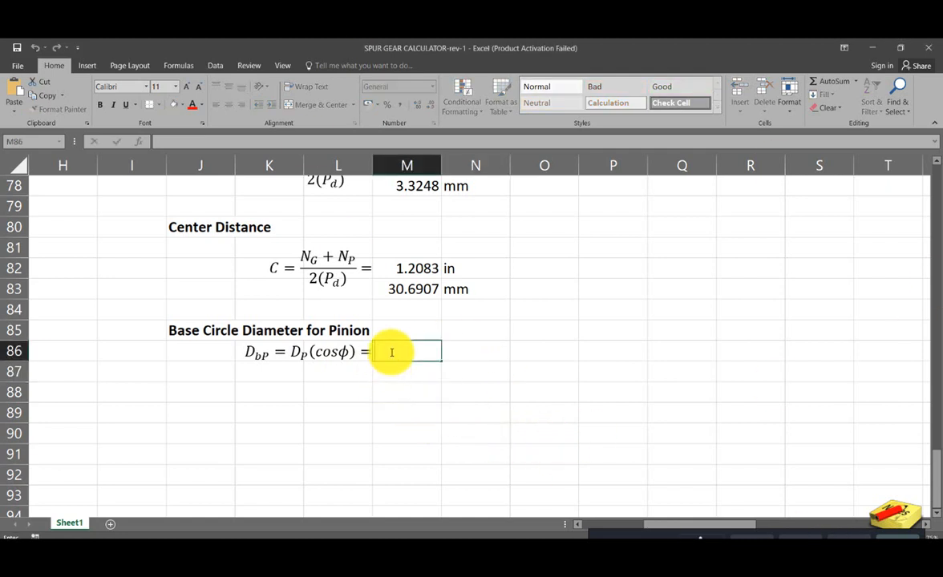
text(=)
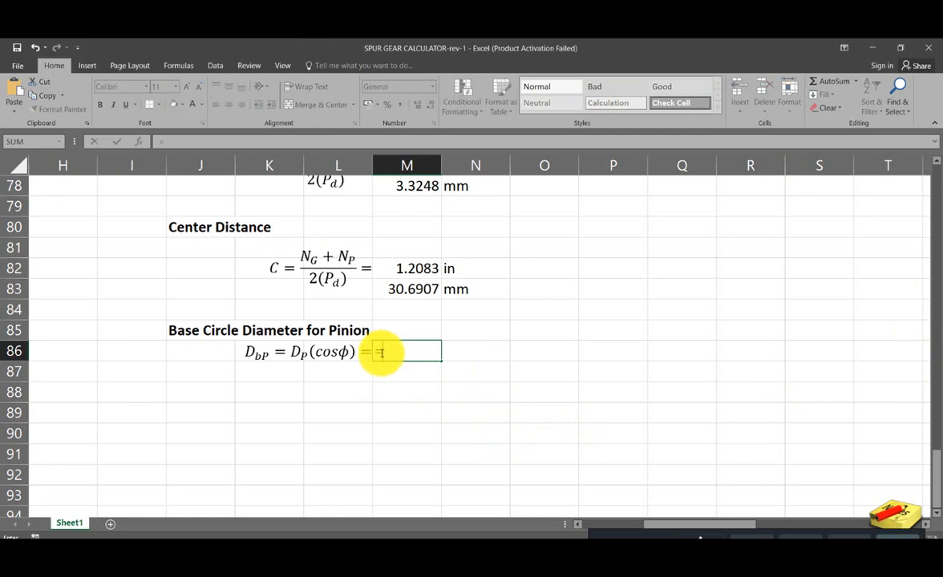
scroll(409, 348, up, 14)
scroll(412, 347, down, 4)
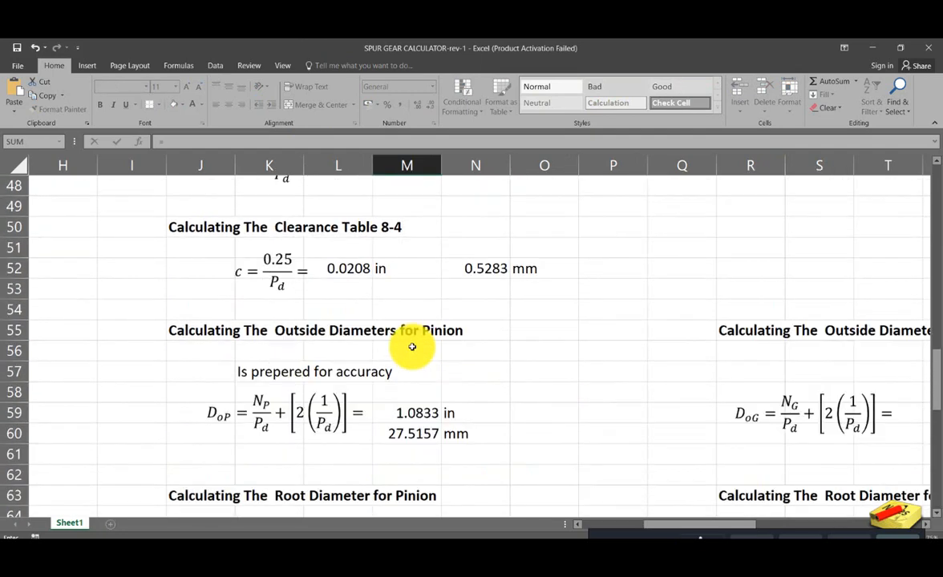
scroll(412, 346, down, 2)
scroll(412, 346, down, 2)
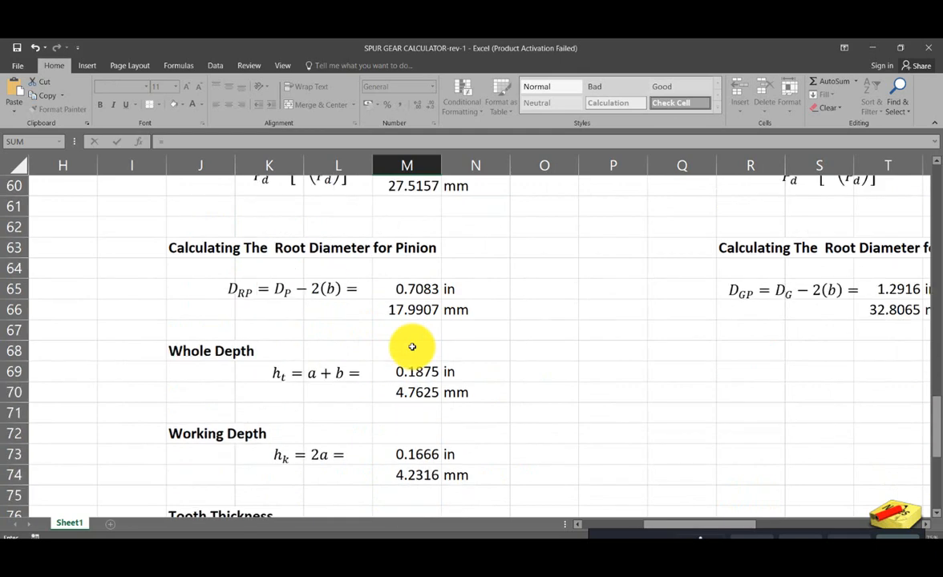
scroll(412, 346, up, 14)
scroll(412, 347, up, 1)
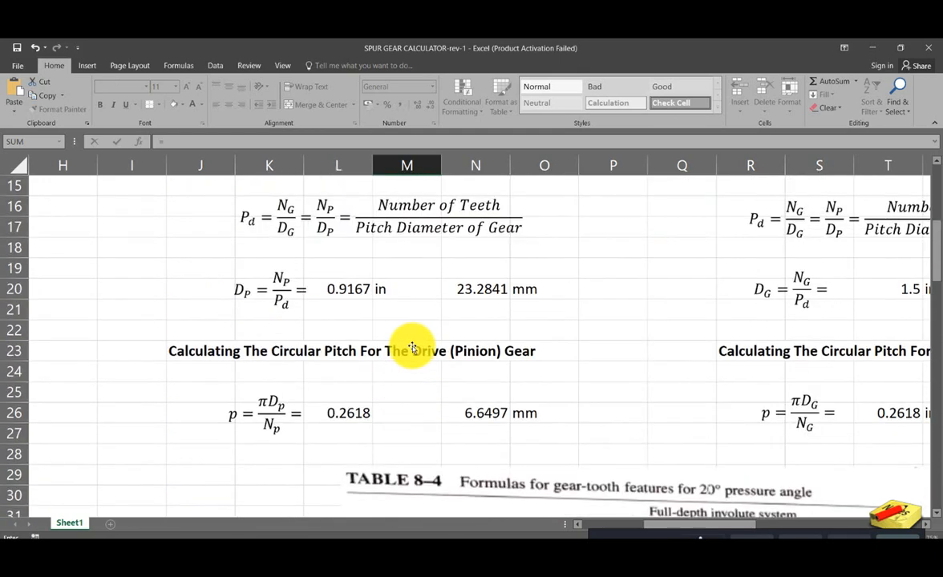
scroll(412, 346, up, 2)
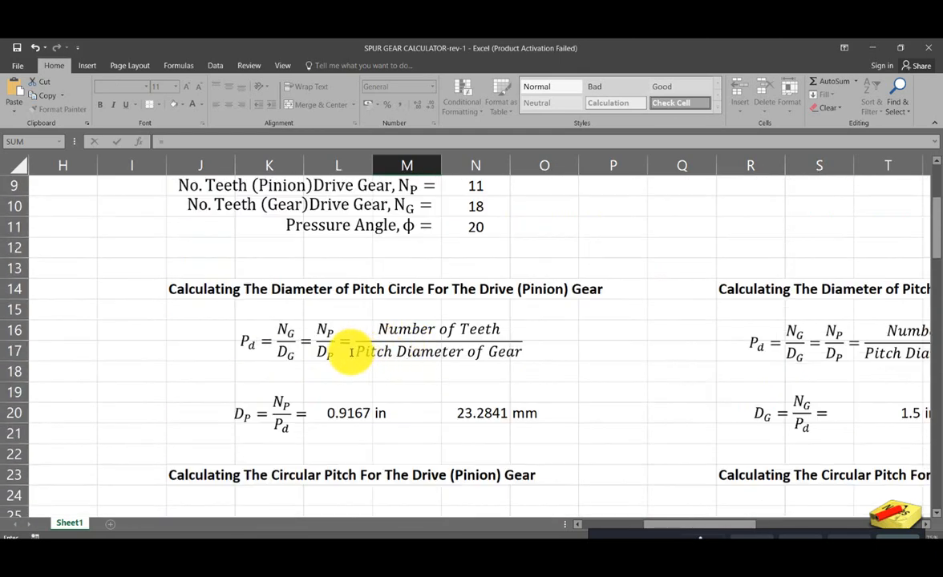
click(348, 415)
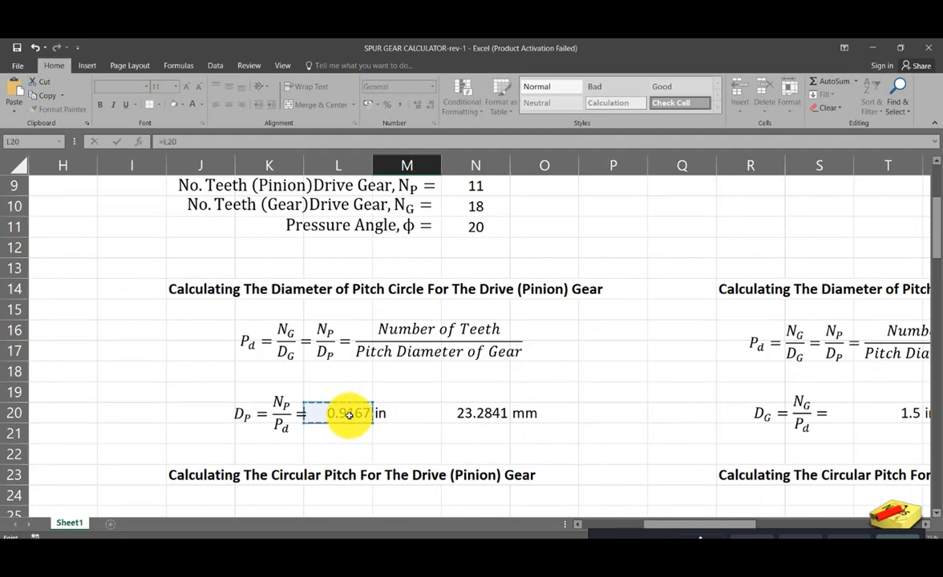
- Extend the M86 formula with a multiplication by a parenthesized cosine, giving =L20*(cos
scroll(349, 414, down, 18)
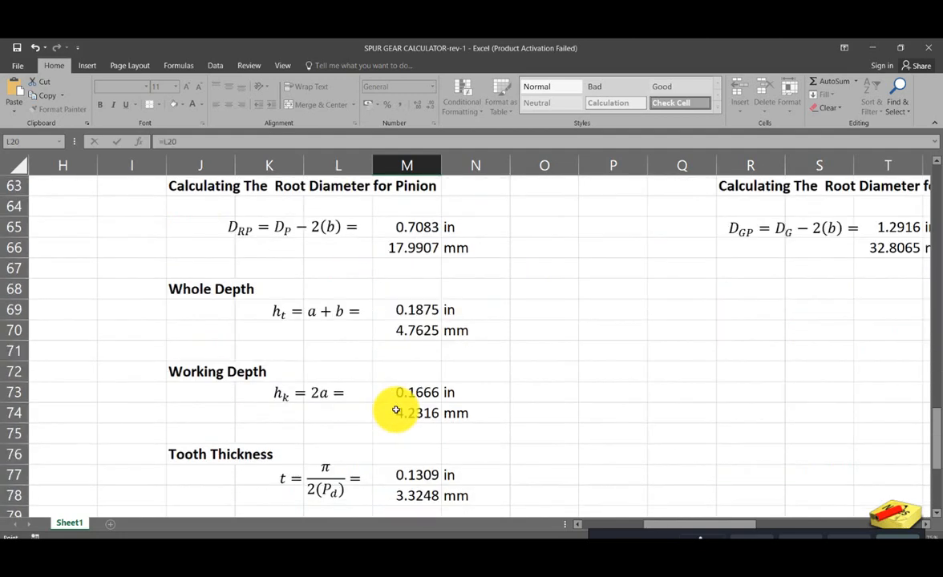
scroll(395, 410, down, 6)
scroll(395, 410, up, 1)
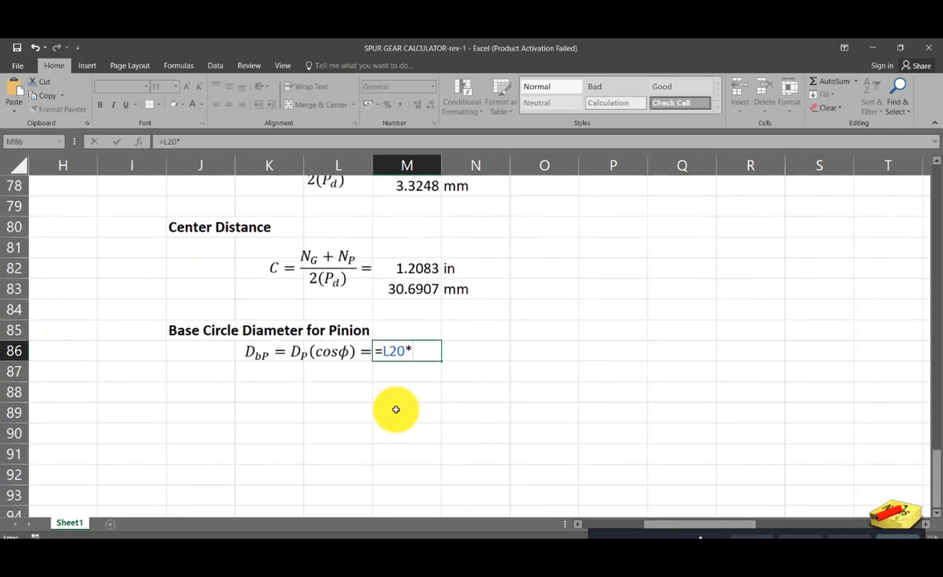
text(*cos)
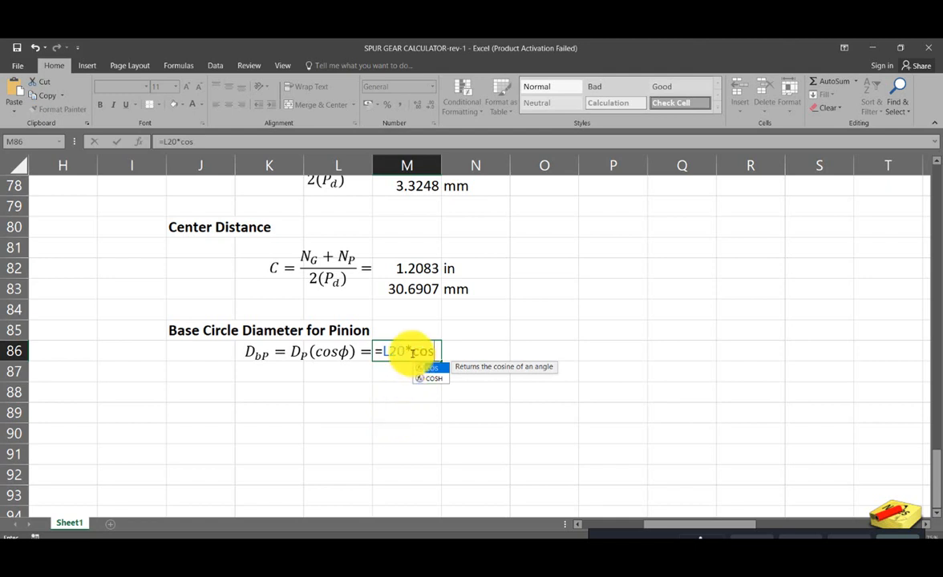
click(411, 352)
text(()
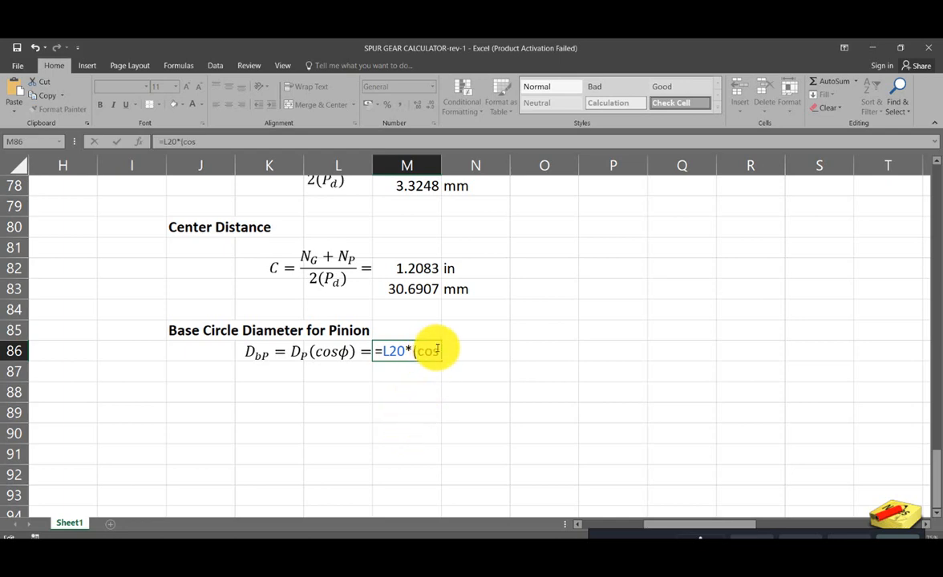
- Add a reference to the pressure angle in N11 to the base circle diameter formula
scroll(433, 383, up, 20)
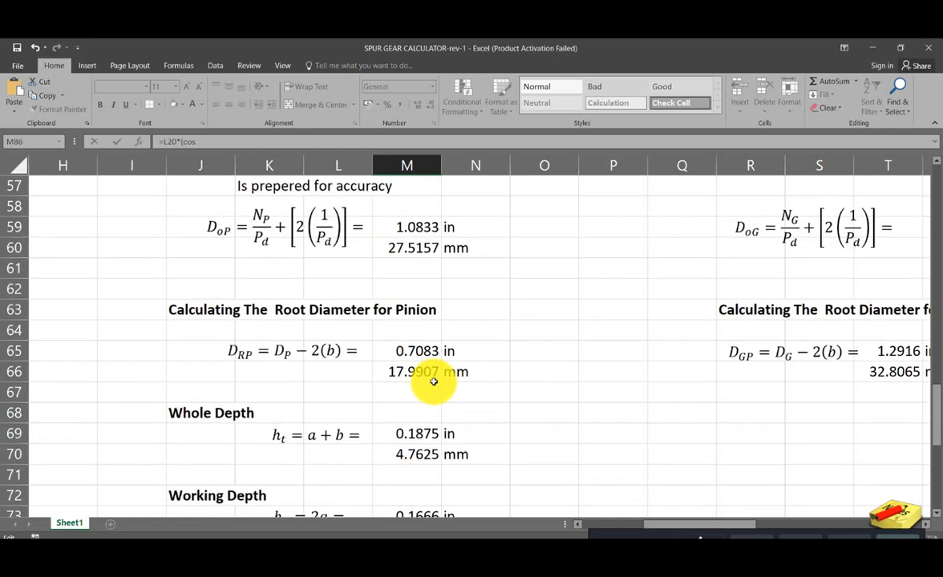
scroll(432, 380, up, 3)
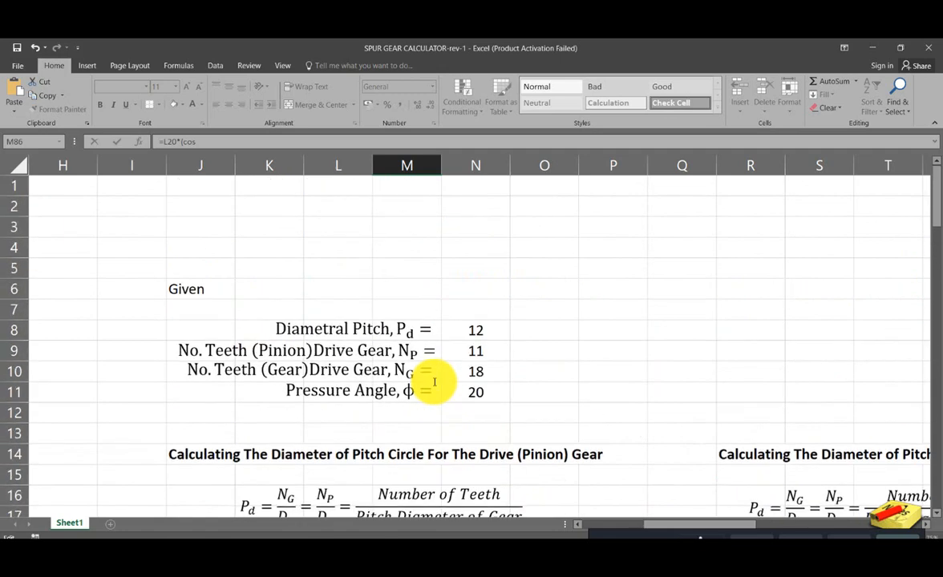
click(474, 391)
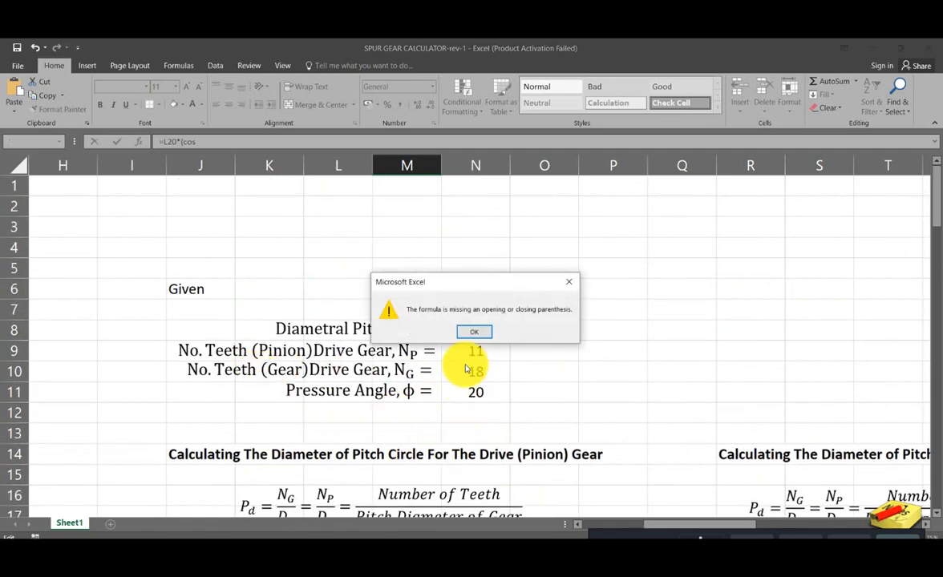
click(476, 331)
click(474, 391)
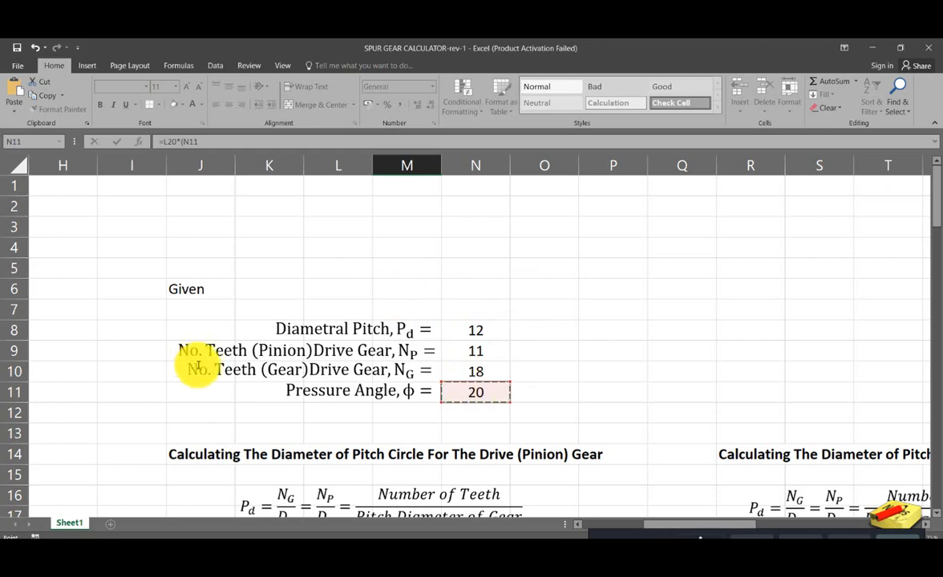
- Enclose N11 in the cosine function and enter the base circle diameter formula as =L20*(cos(N11))
click(179, 141)
text((cos)
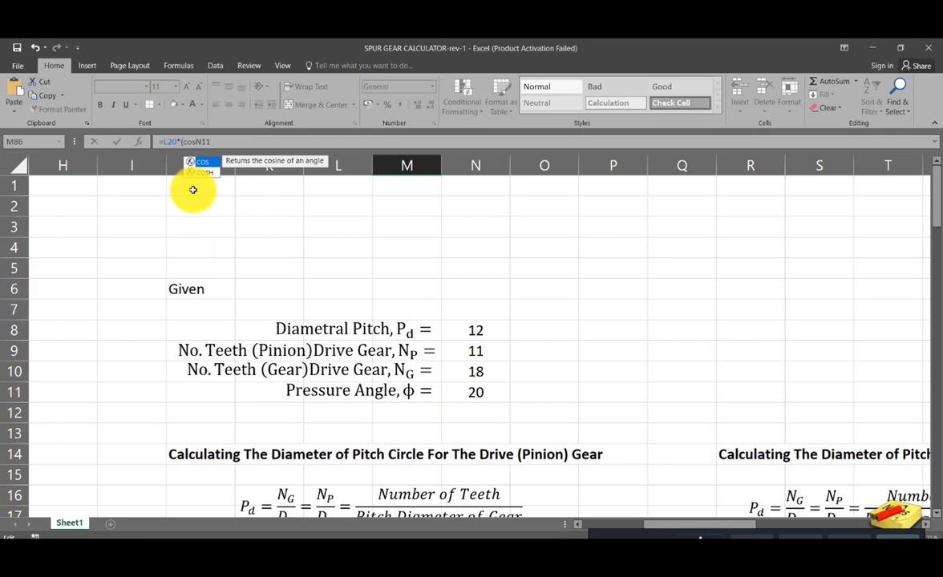
text((N11)
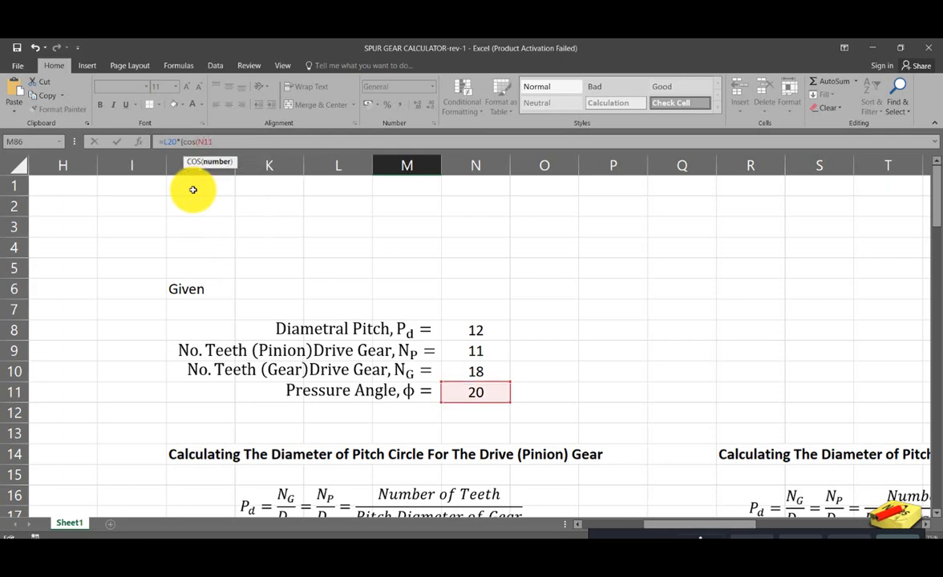
text())
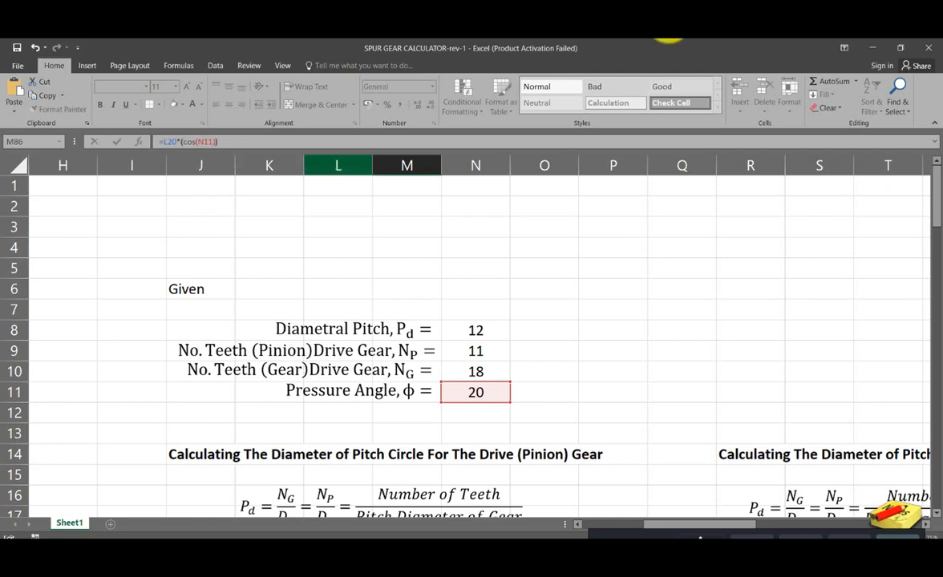
drag(934, 210, 936, 294)
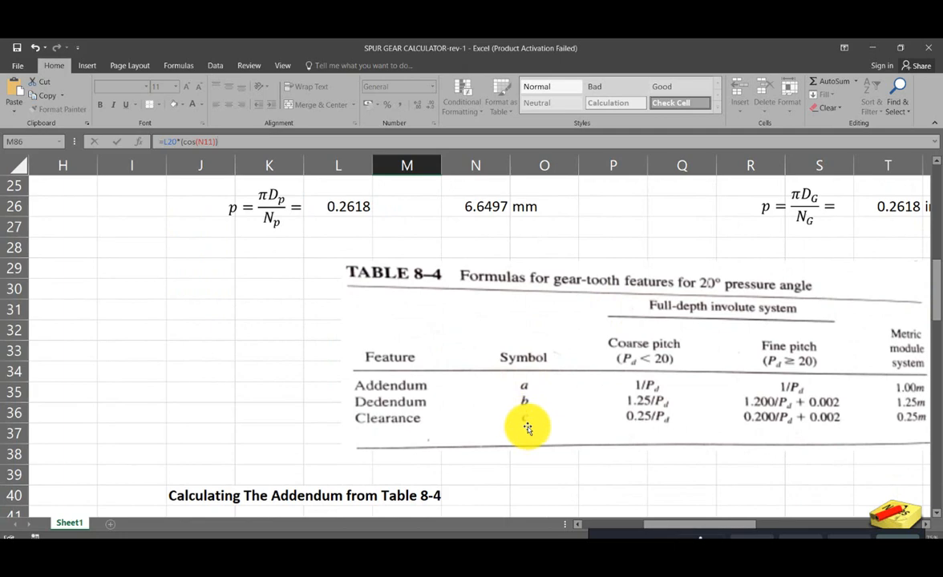
click(249, 143)
key(Return)
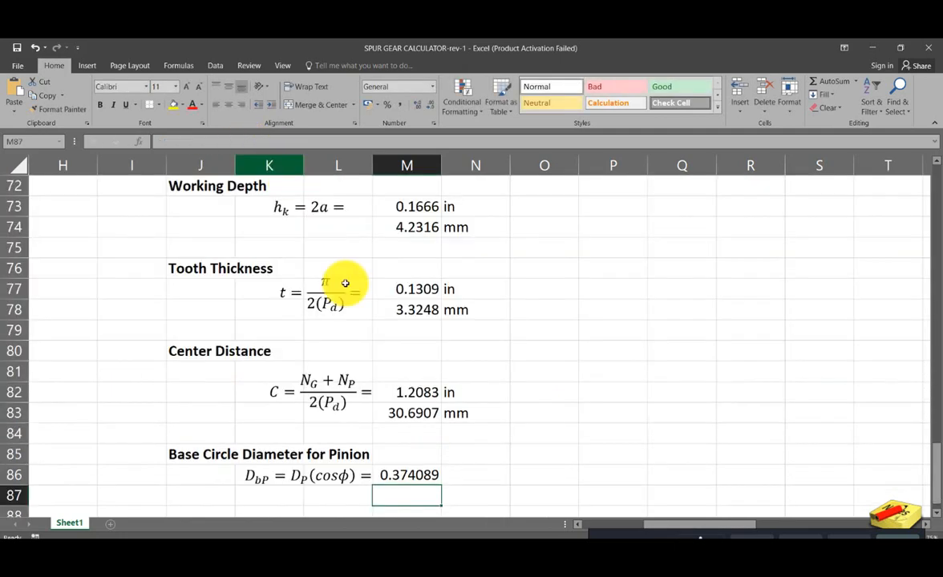
scroll(348, 280, down, 1)
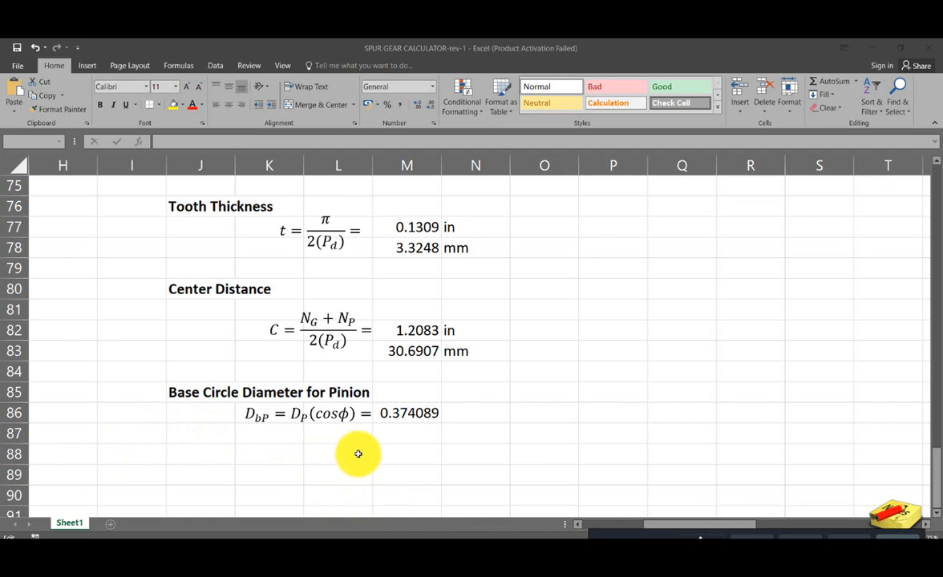
click(413, 415)
click(413, 414)
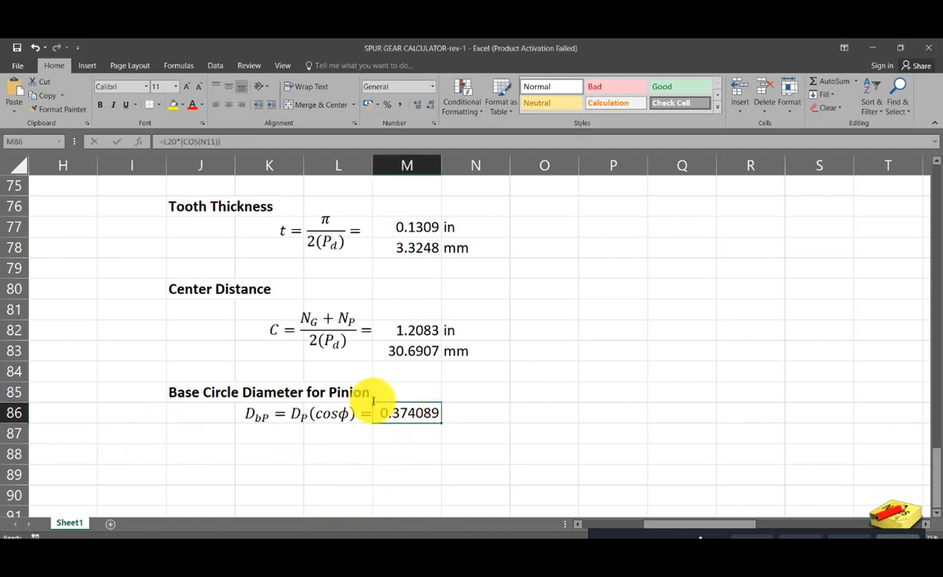
click(564, 470)
click(427, 413)
double_click(421, 413)
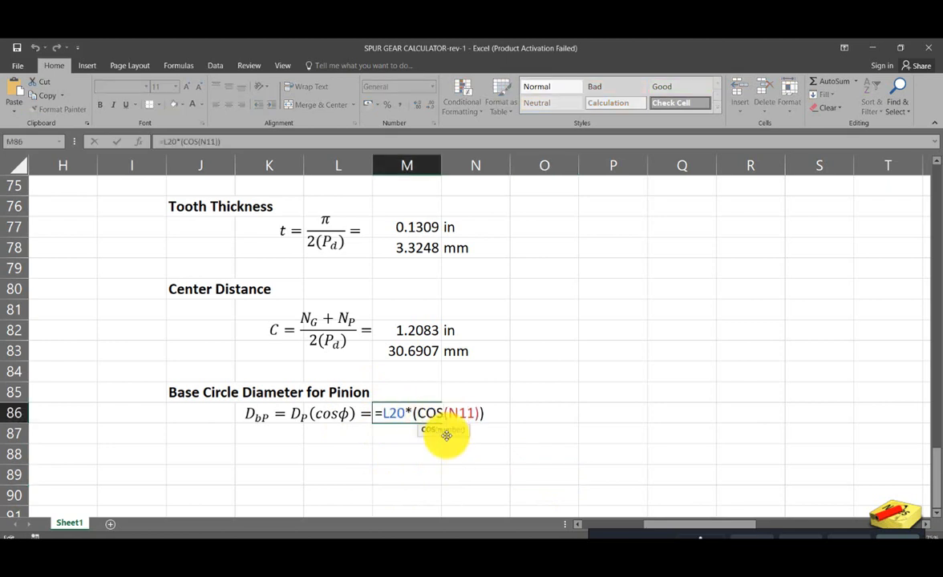
text(radi)
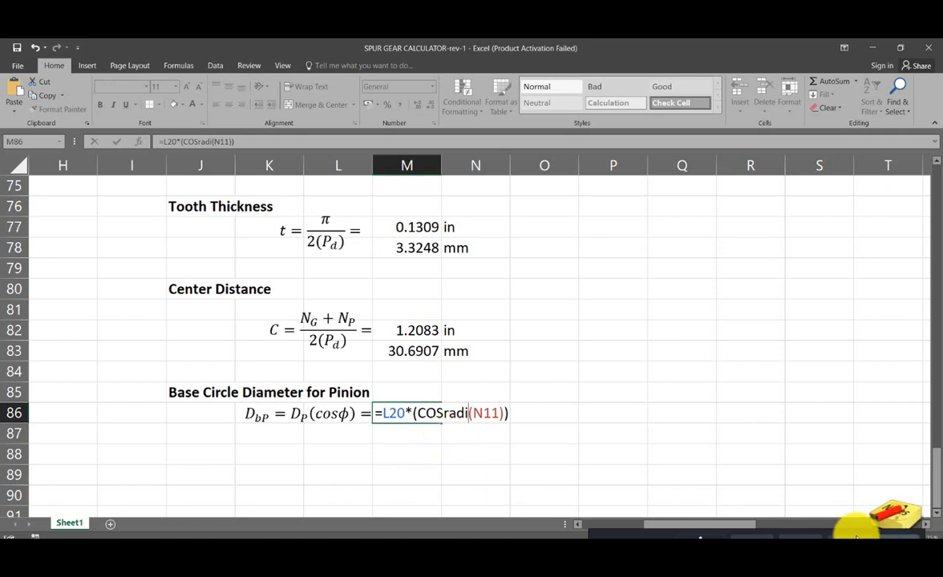
key(Escape)
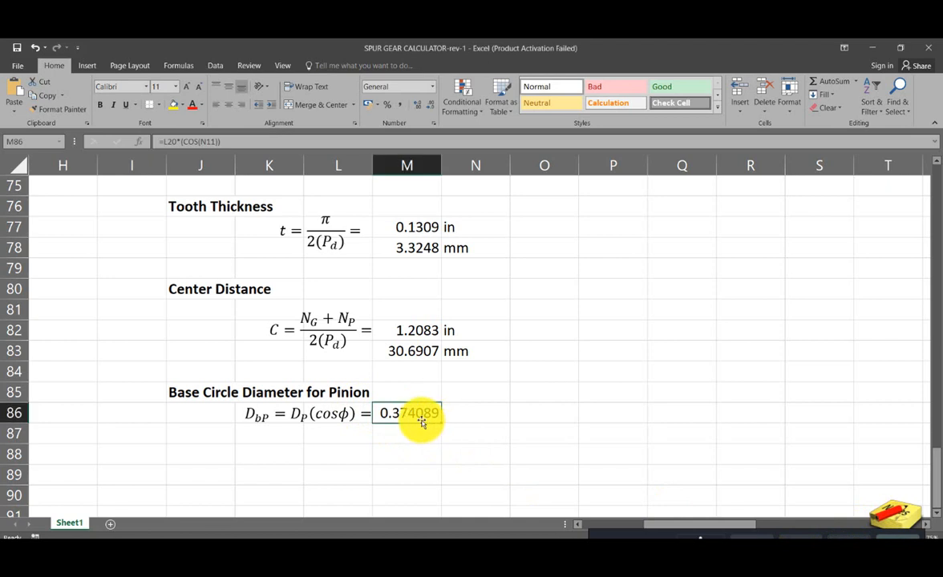
- Nest a radian conversion around N11 inside the cosine in M86 and enter =L20*(COS(radian(N11)))
double_click(422, 417)
click(445, 416)
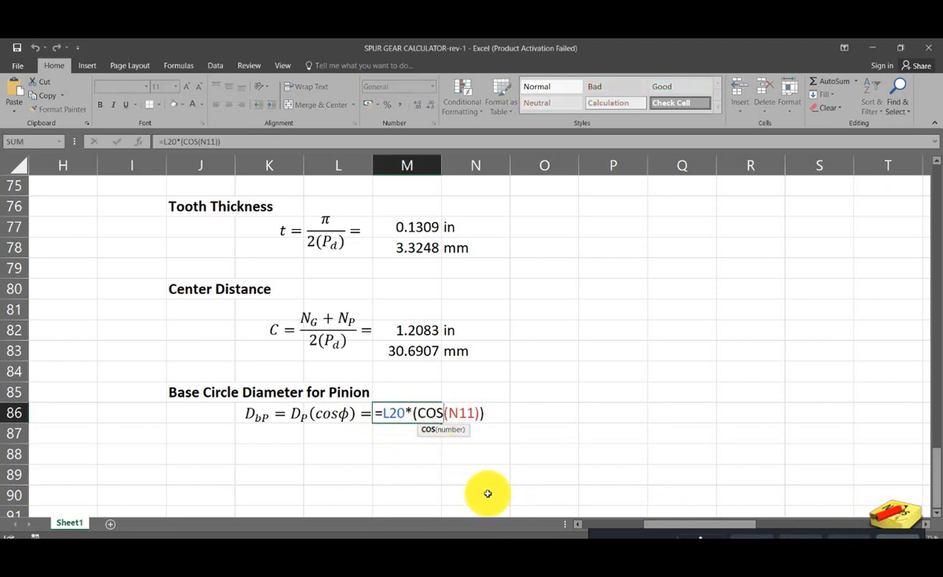
text(()
text(radian)
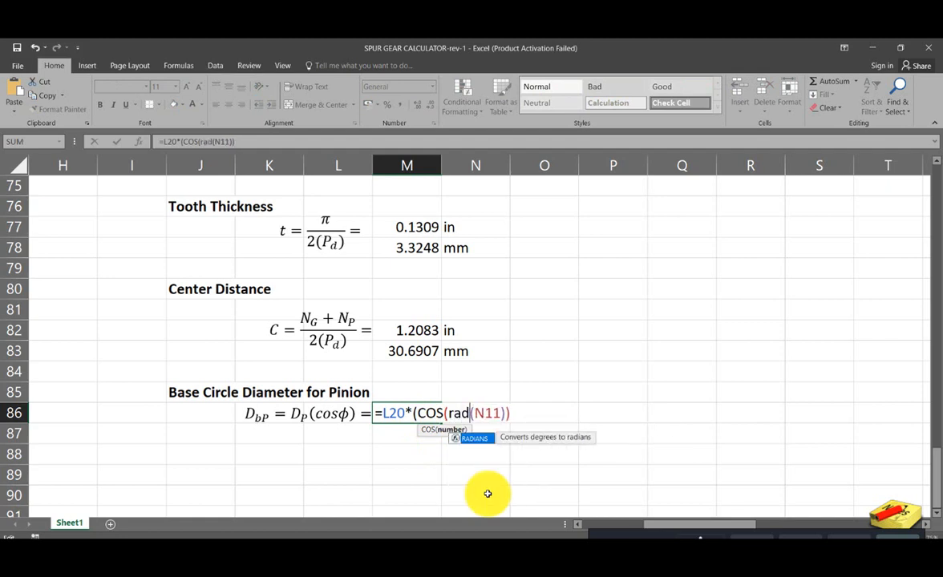
key(Right)
key(Right)
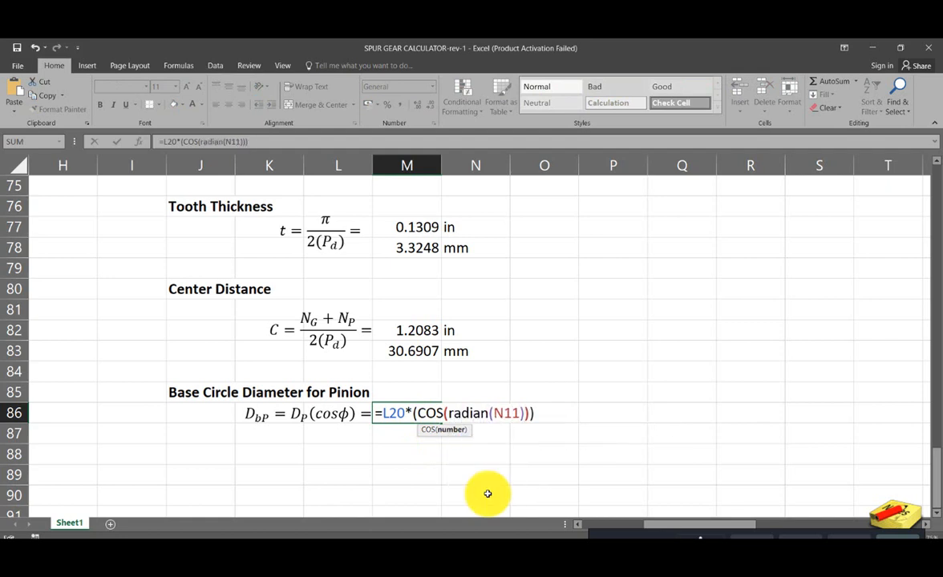
key(End)
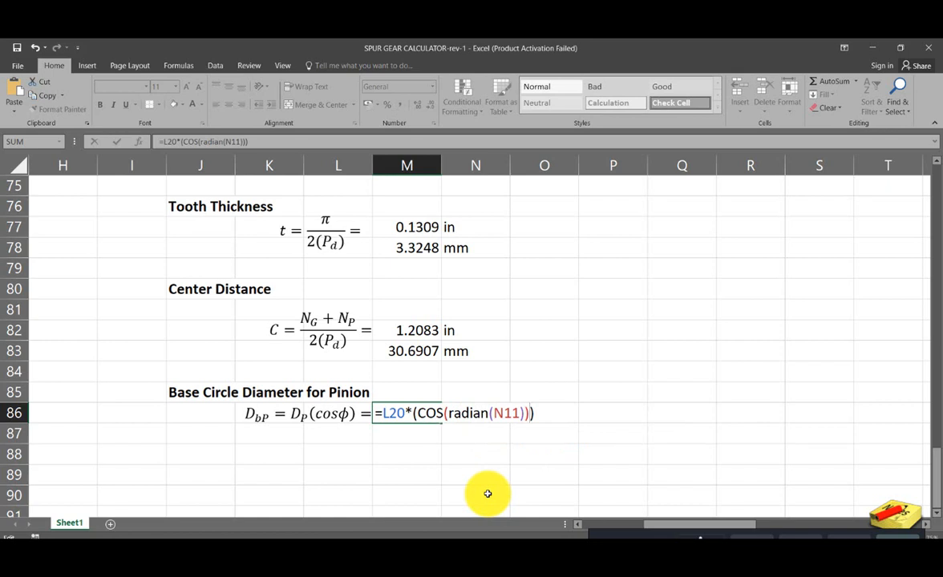
key(Return)
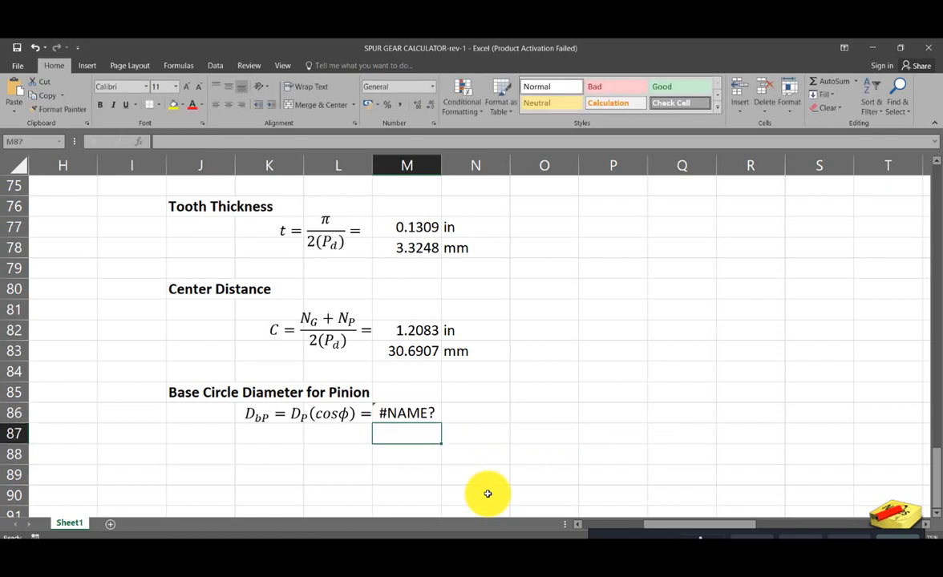
- Correct the radian conversion function name in M86 and enter the formula as =L20*(COS(radians(N11)))
key(ctrl+z)
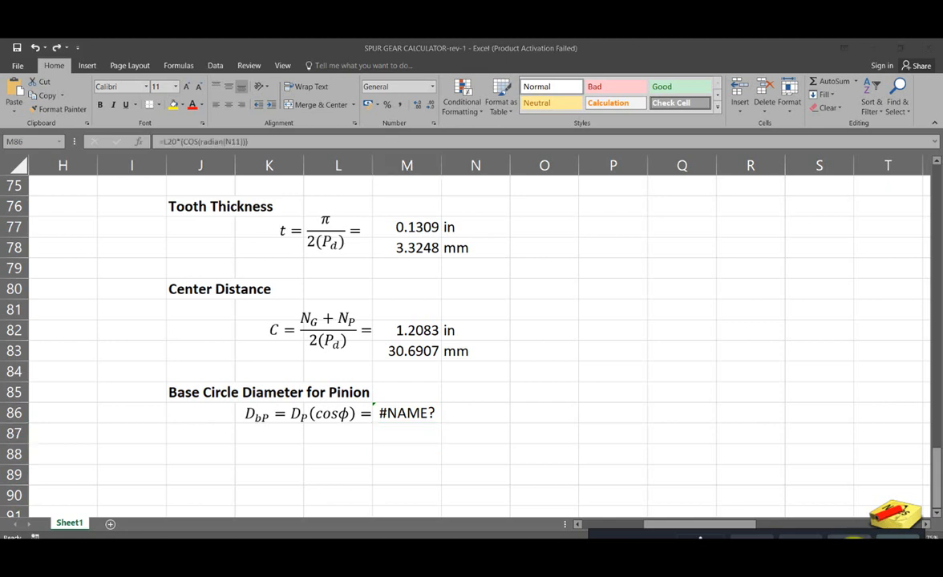
click(396, 415)
double_click(402, 413)
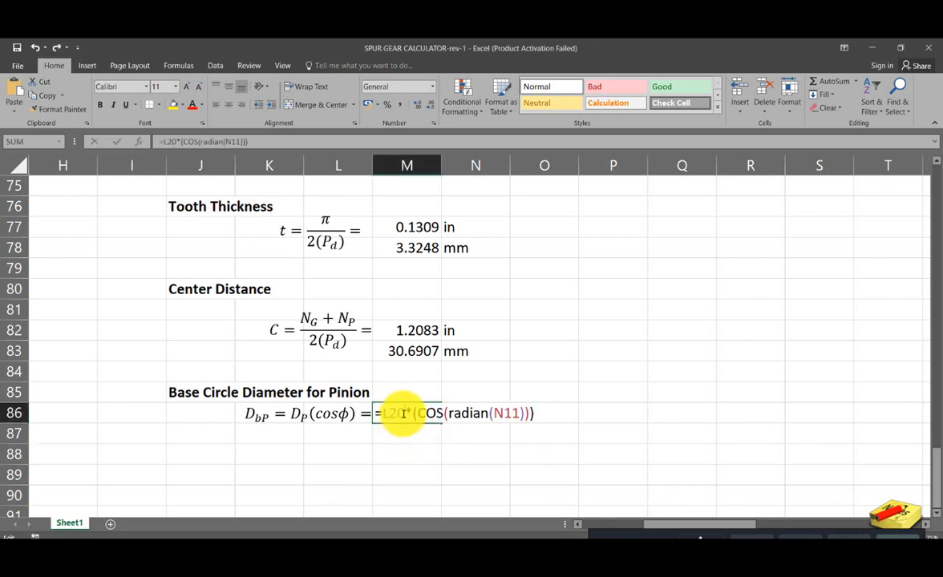
click(488, 413)
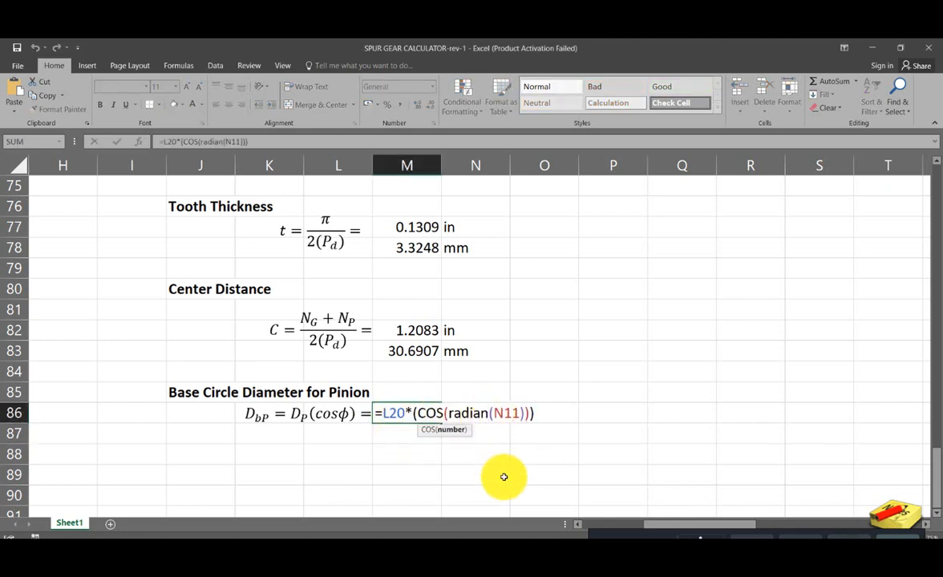
text(s)
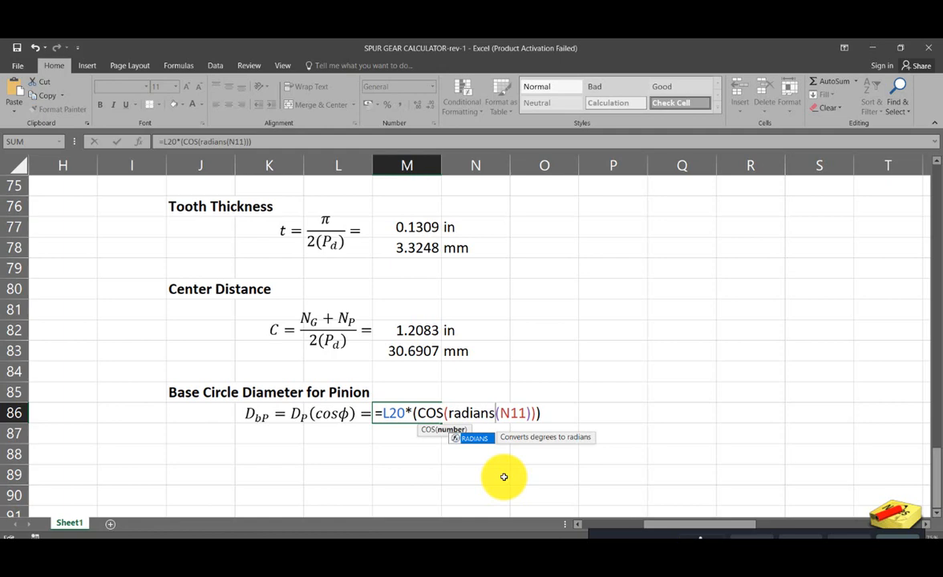
key(Return)
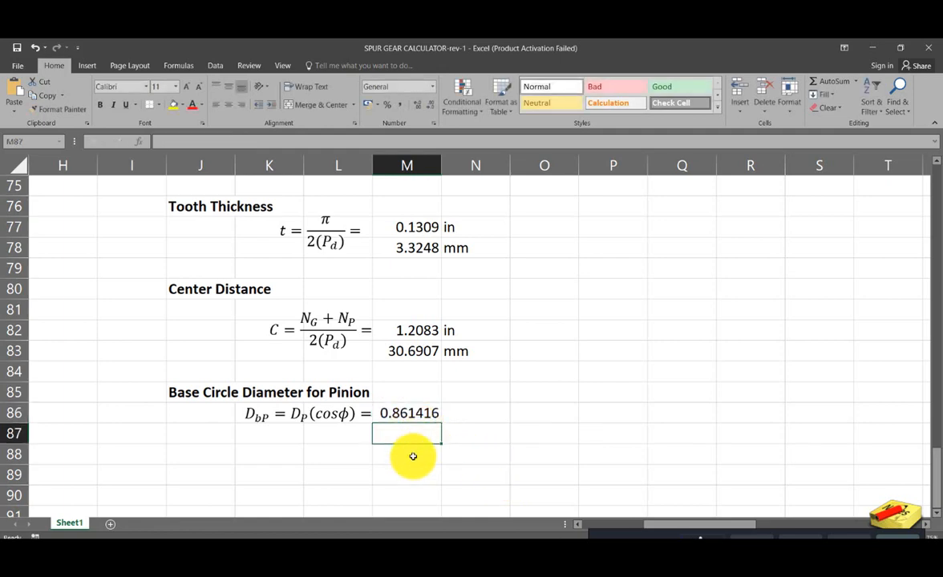
- Wrap the pinion base circle diameter formula in M86 in a ROUND function with 4 decimal places
double_click(421, 414)
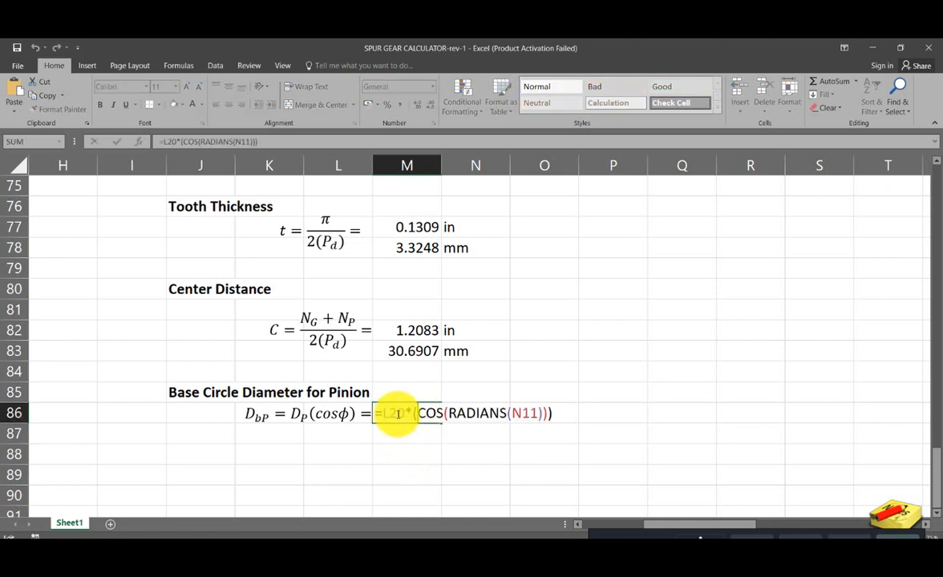
click(385, 415)
text(round()
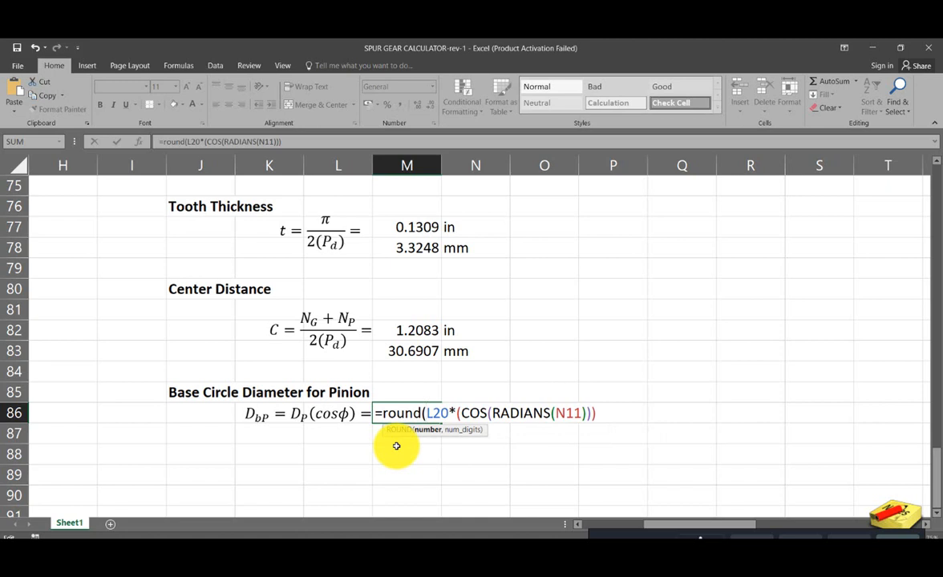
key(End)
text(,)
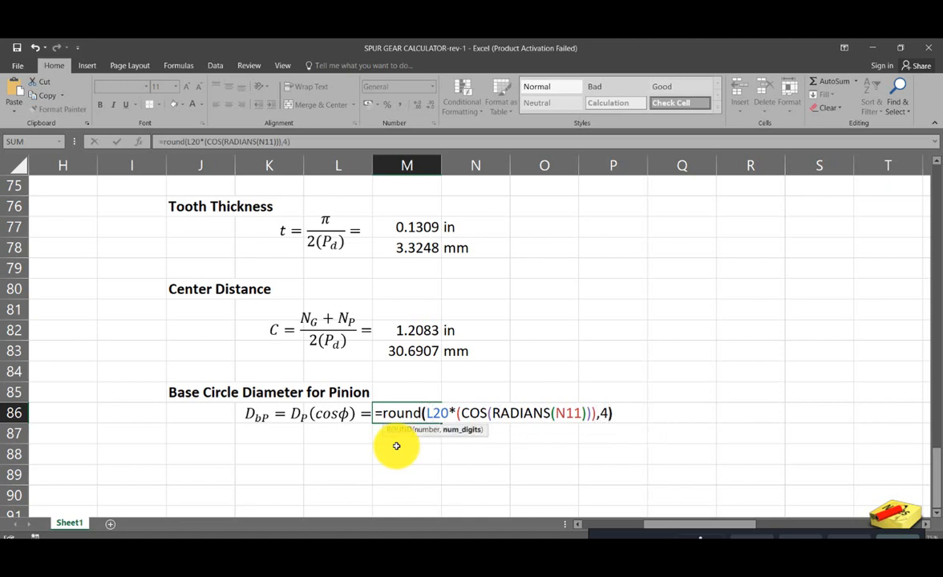
text(4))
key(Return)
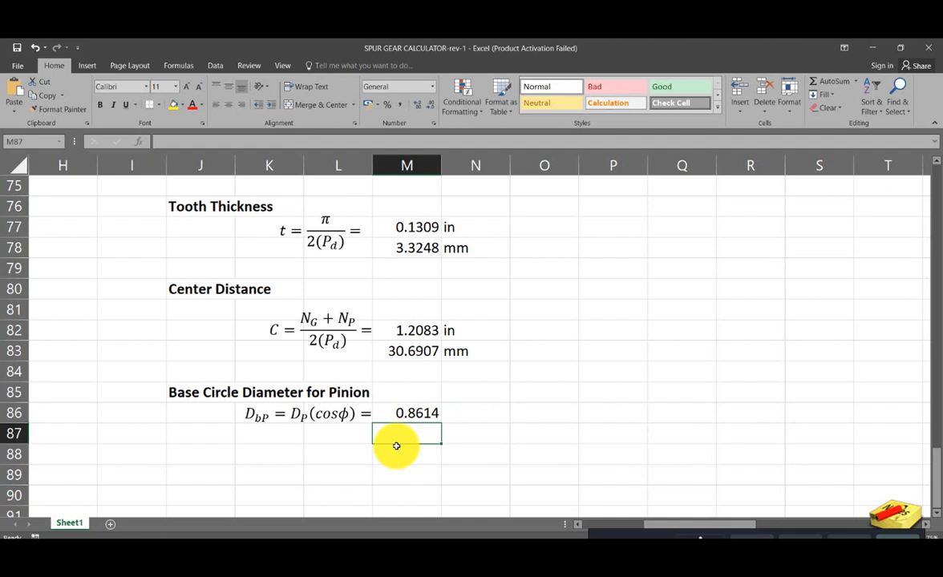
- Label the pinion base circle diameter with the unit in in N86
click(460, 416)
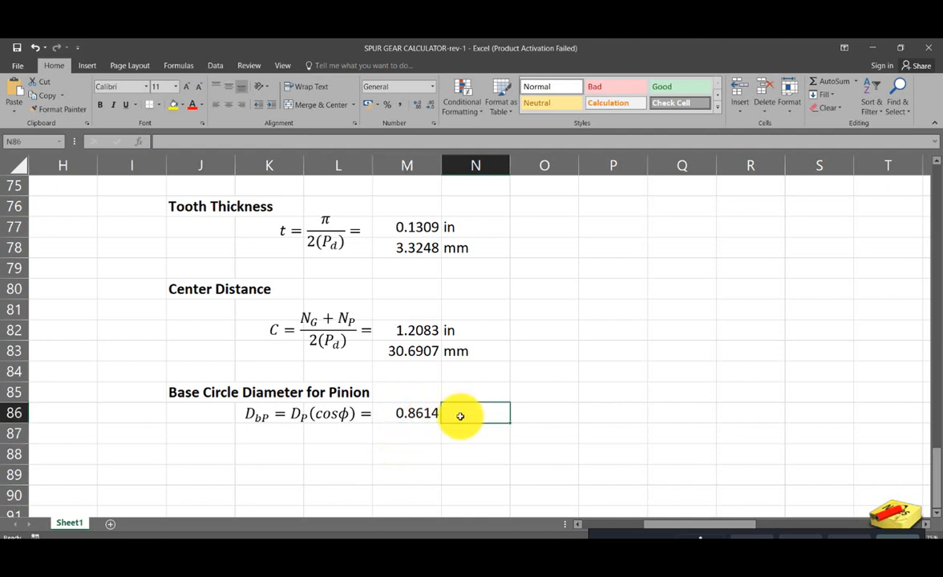
text(in)
key(Return)
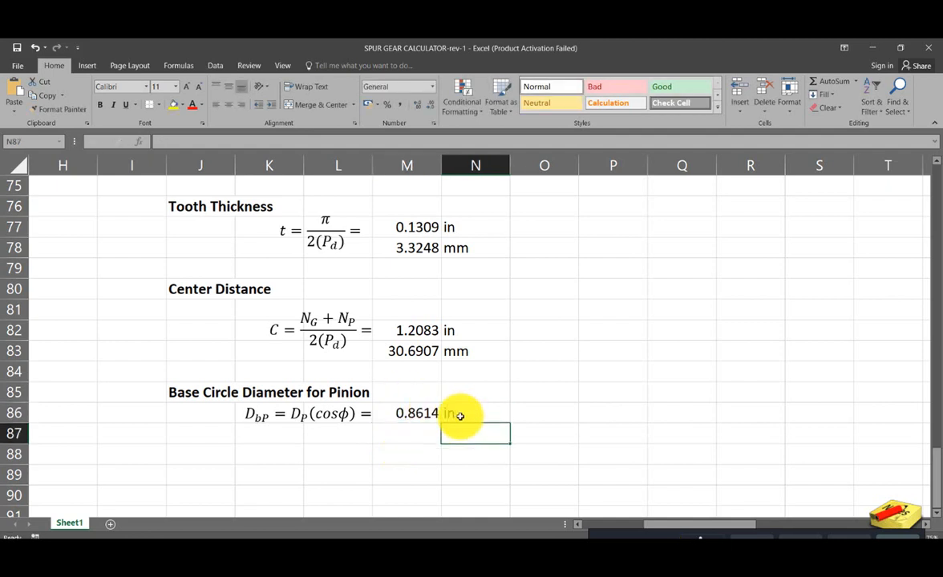
- Copy the center distance millimetre conversion and its unit from M83:N83 to M87 below the pinion base circle diameter
drag(409, 350, 446, 351)
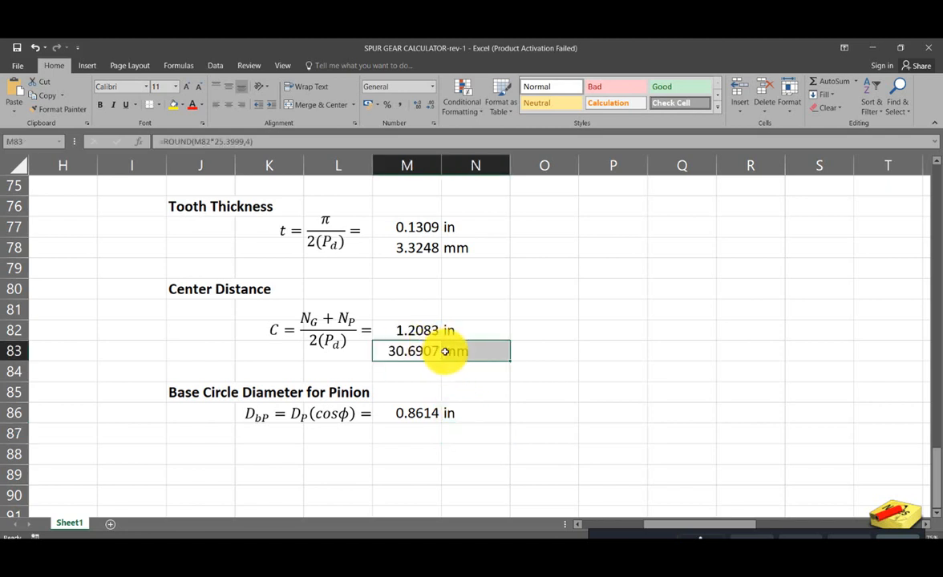
key(ctrl+c)
click(422, 426)
key(ctrl+v)
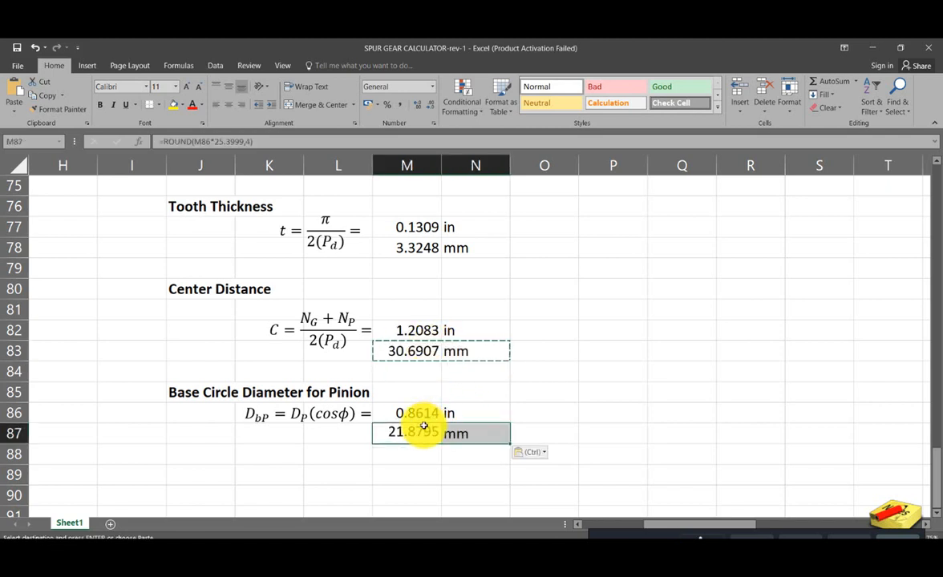
click(610, 465)
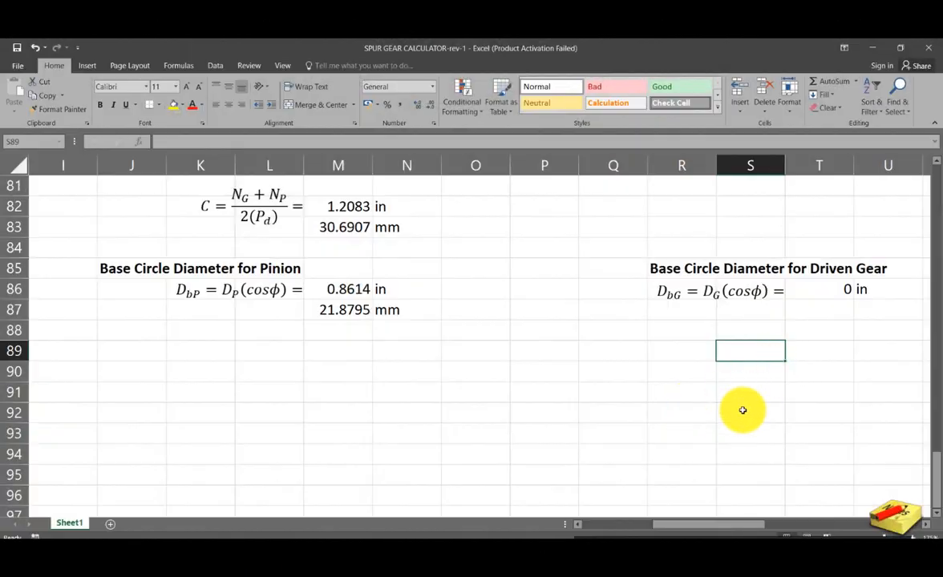
- Clear the driven gear's base circle diameter in T86 and paste the pinion's formulas and units from M86:N87 there
scroll(735, 400, up, 2)
click(816, 418)
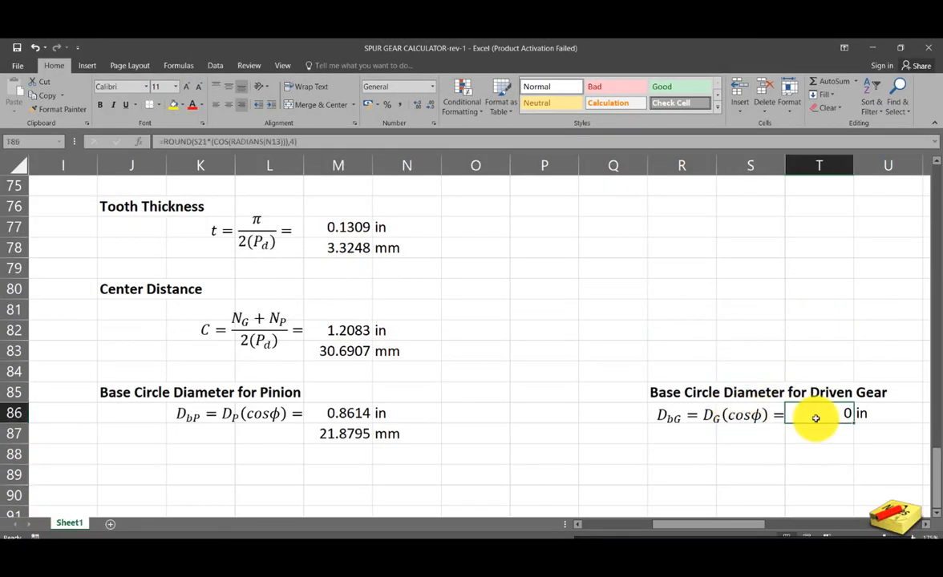
key(Delete)
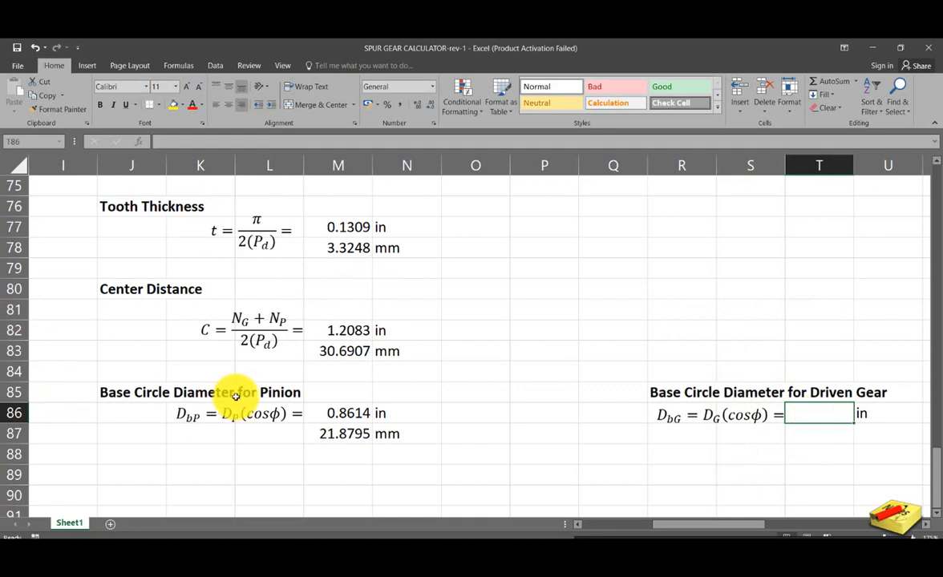
click(326, 413)
drag(327, 413, 385, 437)
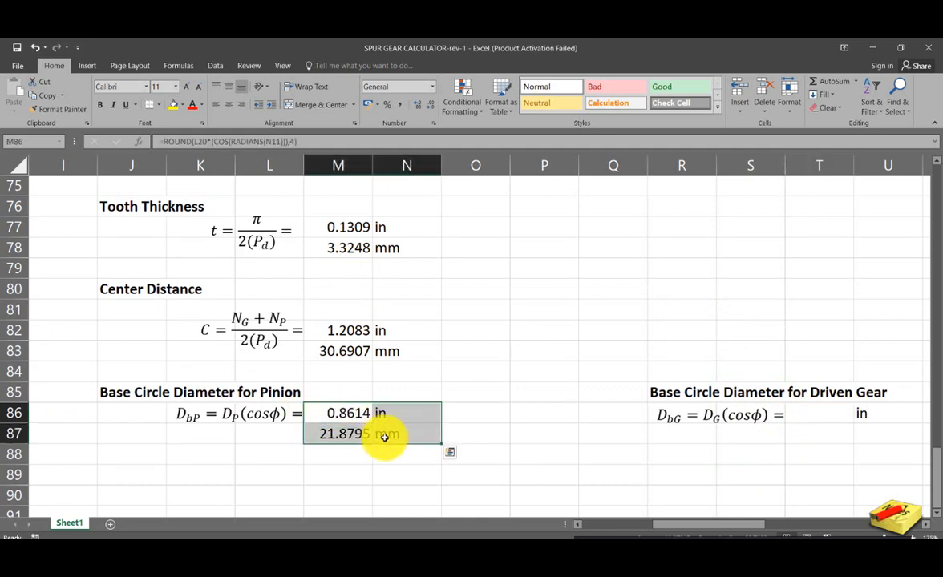
key(ctrl+c)
click(829, 420)
key(ctrl+v)
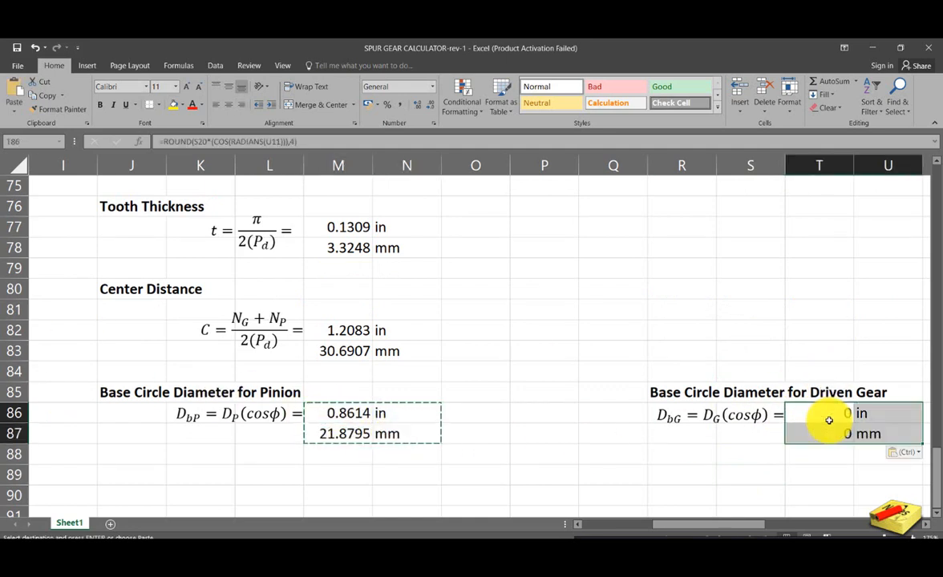
click(791, 476)
- Repoint the pressure angle reference in the driven gear's base circle diameter formula in T86 to N11
click(836, 413)
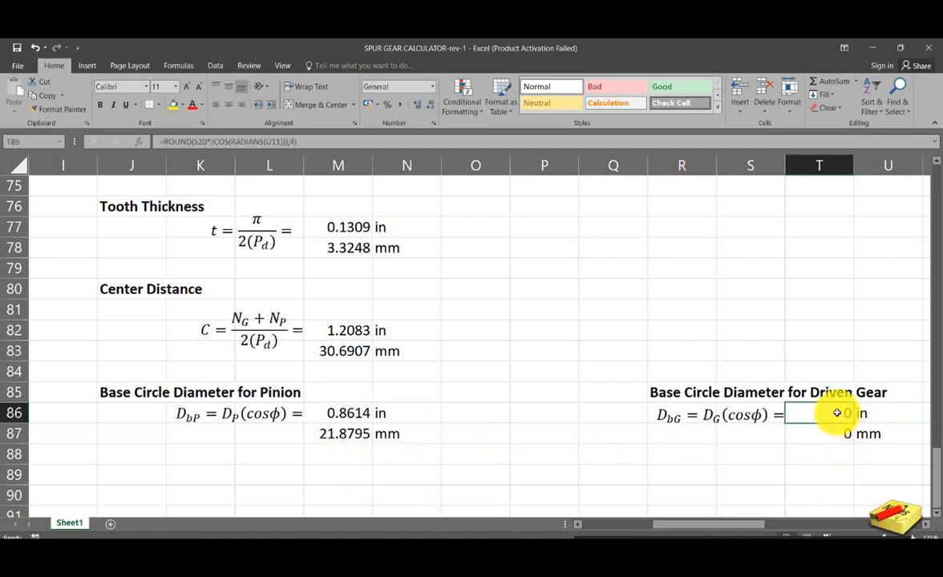
double_click(837, 413)
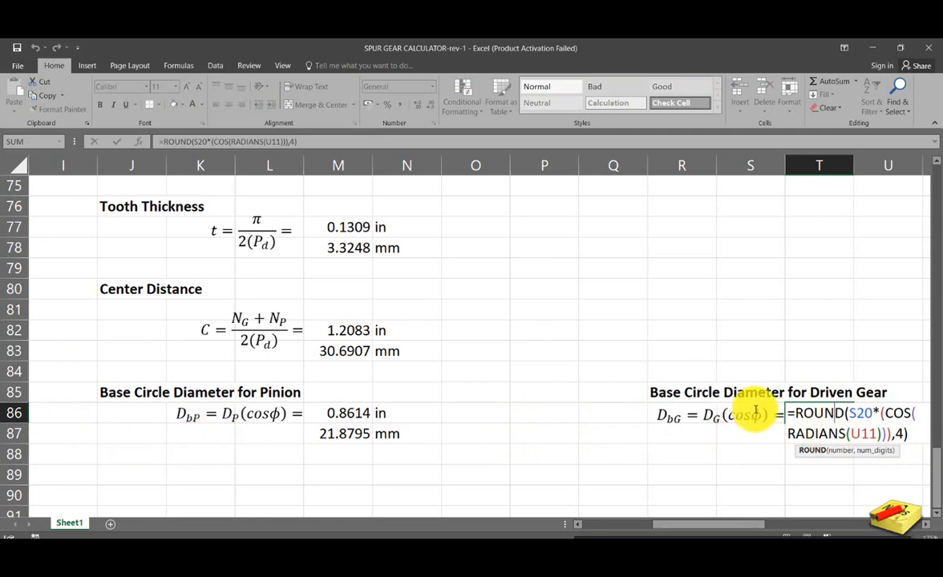
scroll(754, 407, up, 7)
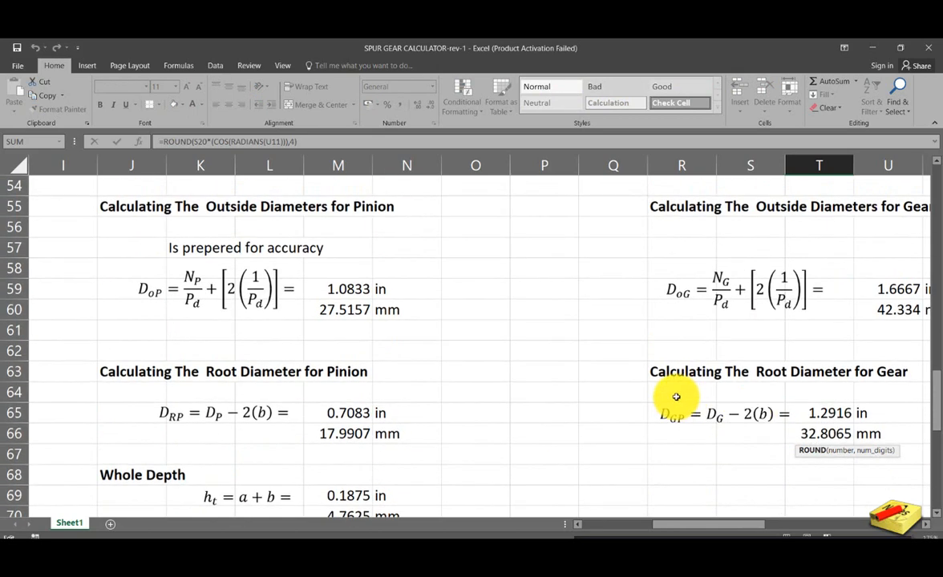
scroll(676, 397, up, 16)
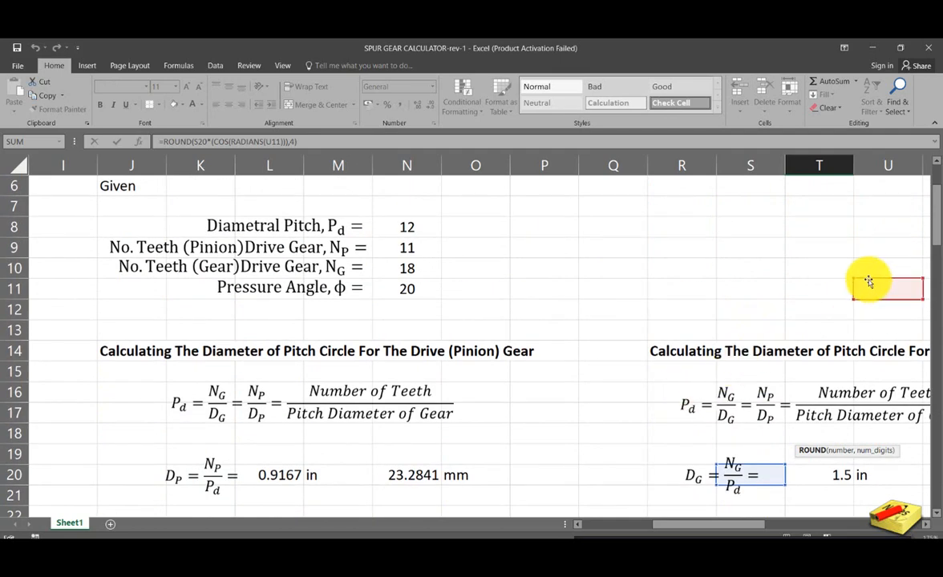
drag(855, 280, 412, 289)
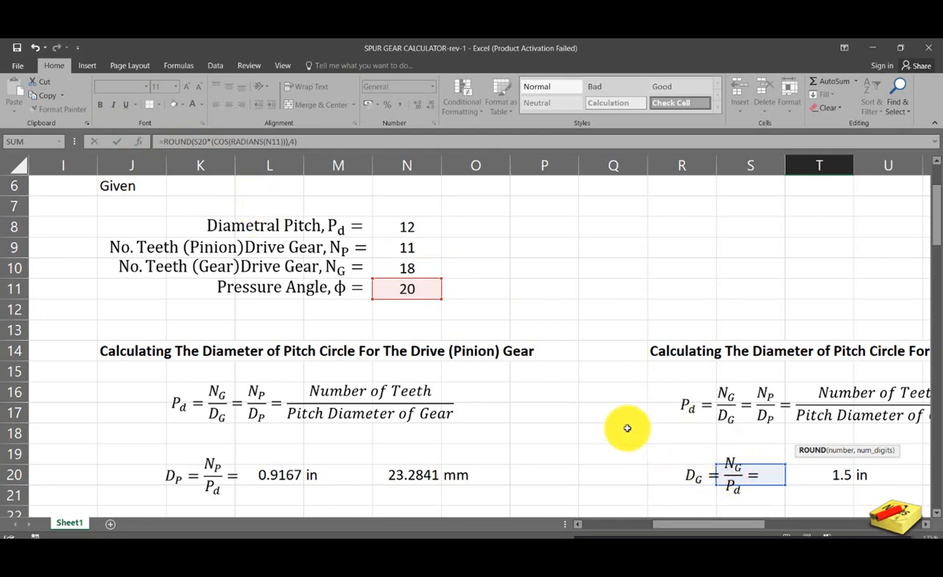
click(430, 272)
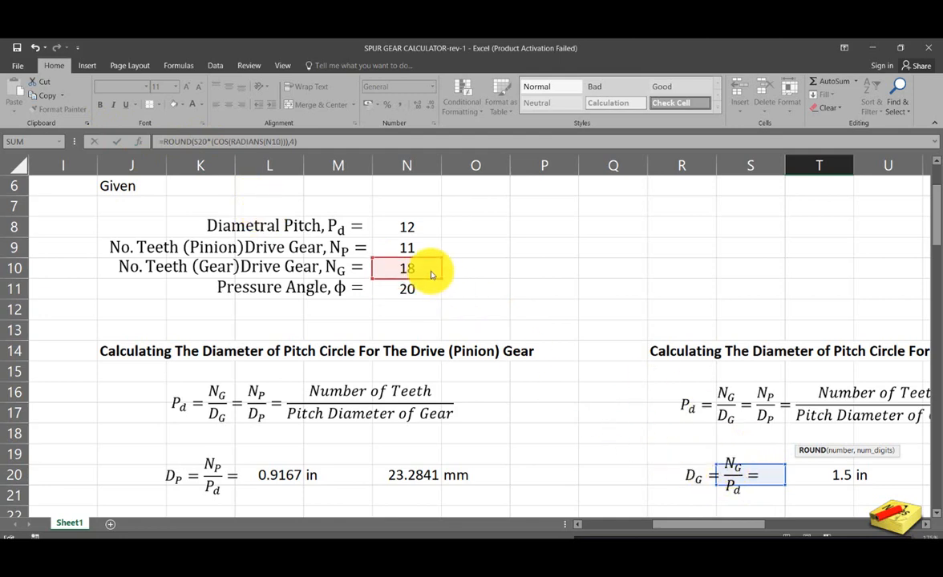
click(430, 287)
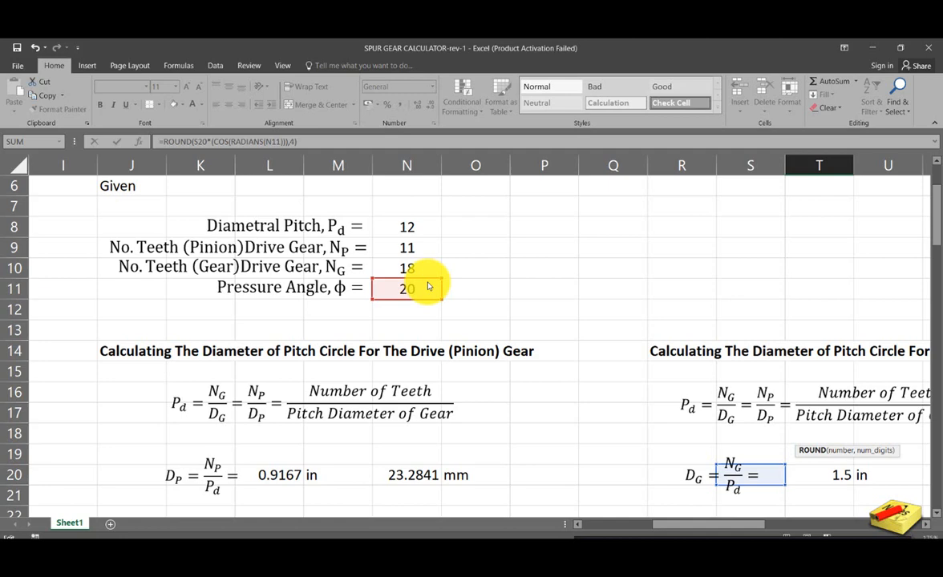
key(Escape)
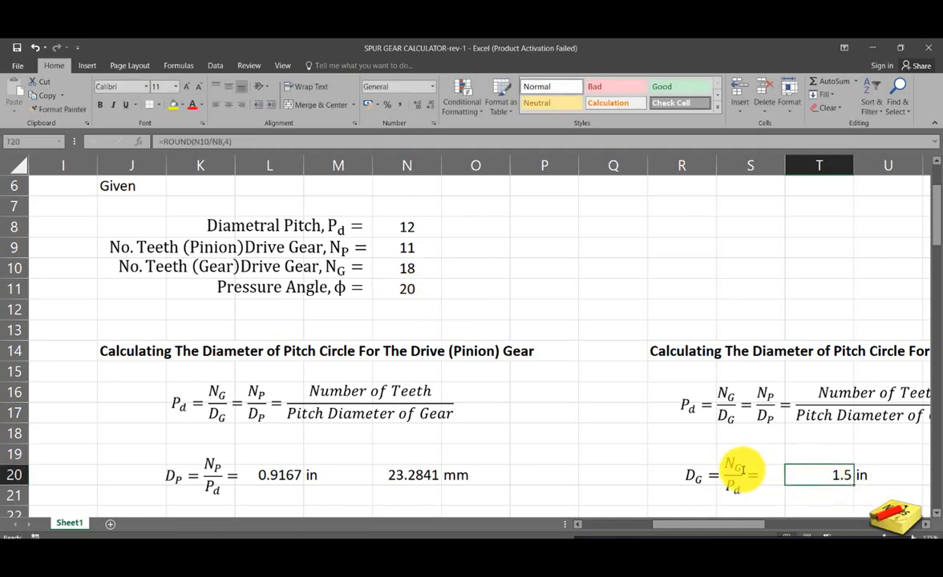
click(192, 142)
click(789, 306)
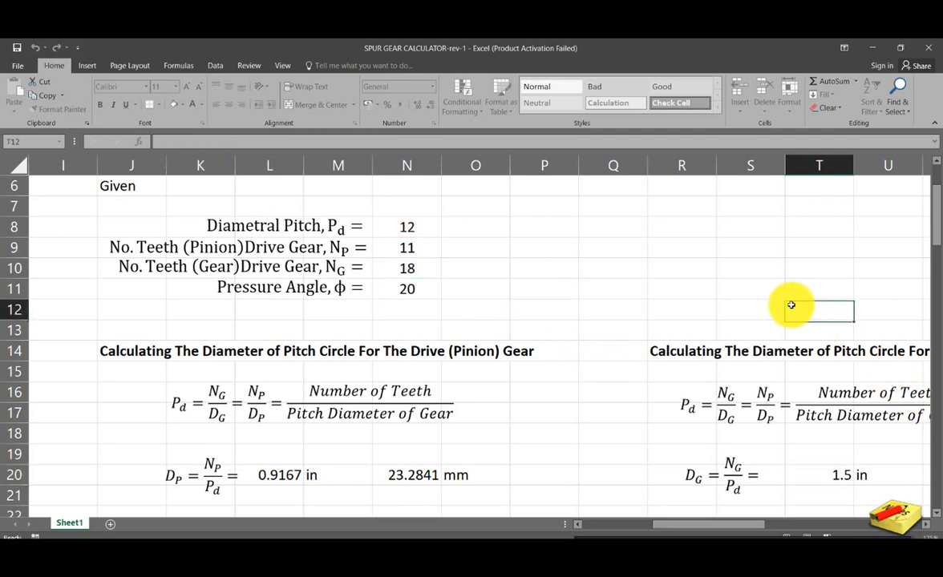
- Remove the S20 reference from the driven gear's base circle diameter formula in T86
scroll(795, 310, down, 6)
scroll(795, 310, down, 17)
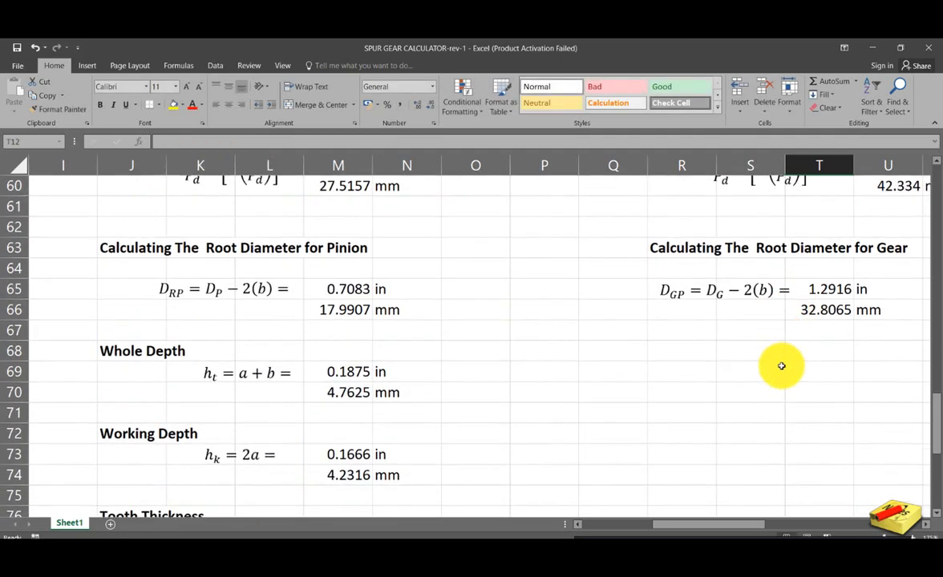
scroll(779, 371, down, 2)
scroll(802, 373, up, 1)
double_click(821, 354)
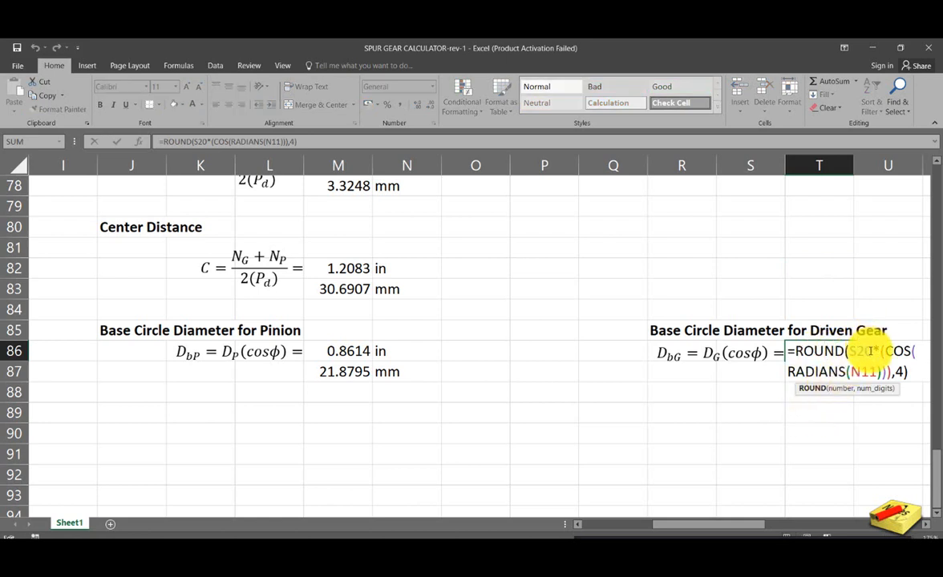
drag(872, 351, 852, 351)
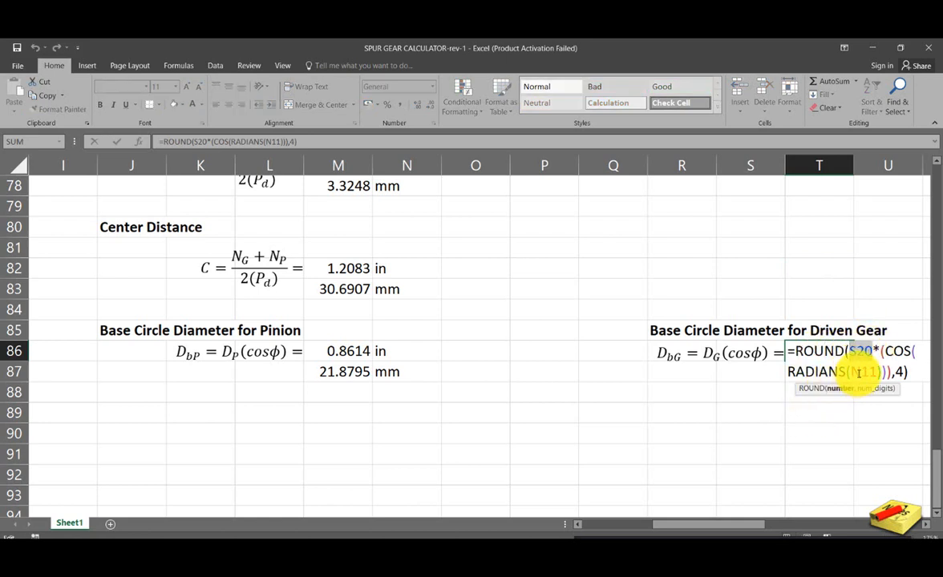
key(Delete)
- Insert the driven gear's pitch diameter T20 as the factor before the cosine in T86 and enter the formula
scroll(497, 245, up, 17)
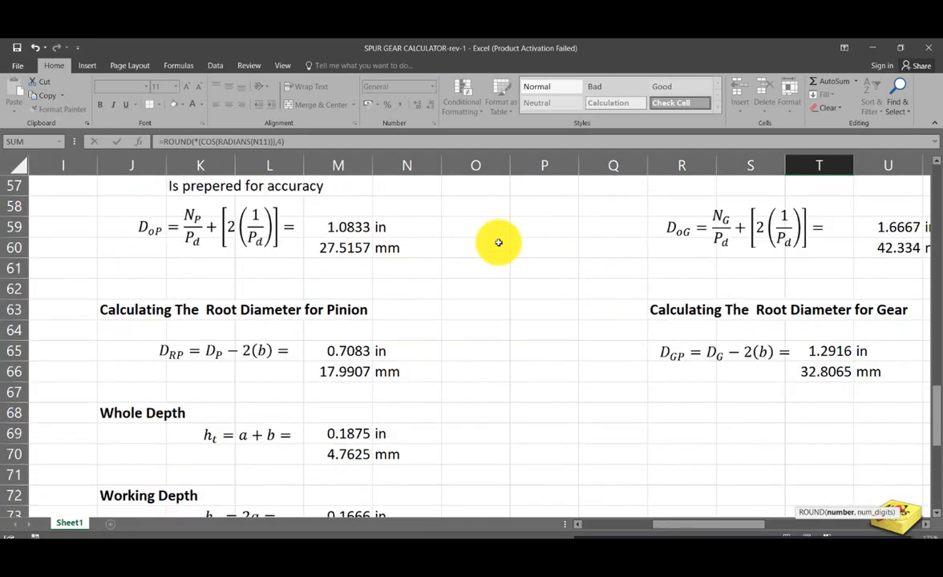
scroll(495, 247, up, 8)
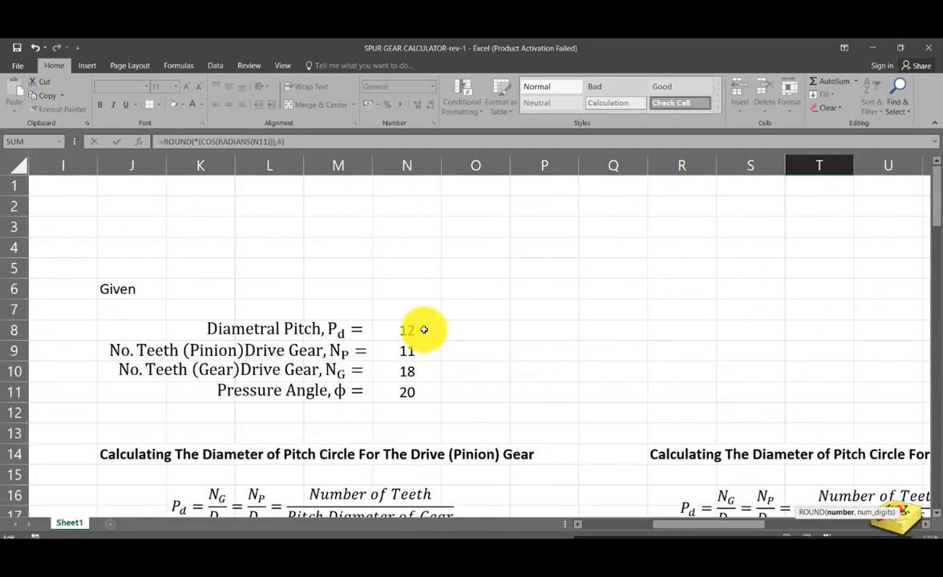
scroll(424, 330, down, 3)
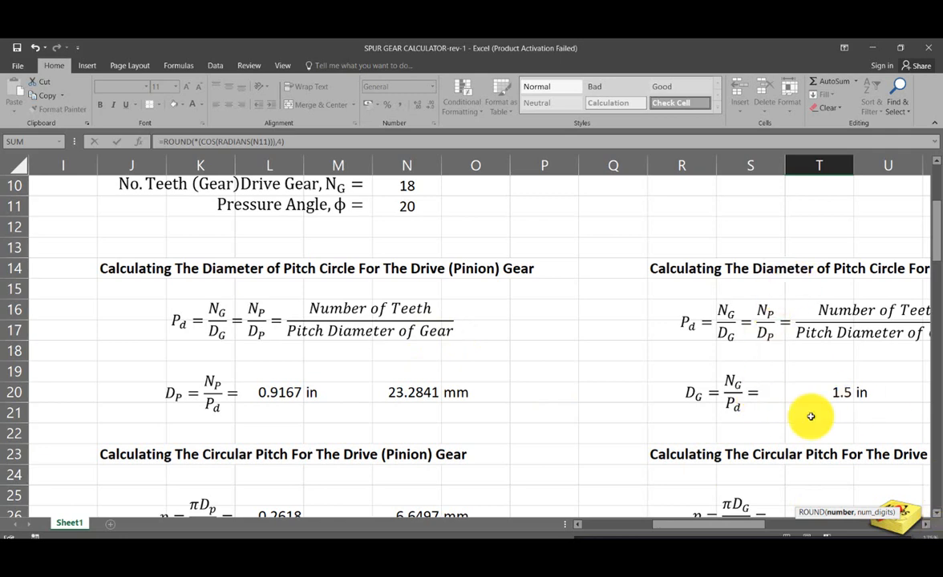
drag(758, 525, 794, 528)
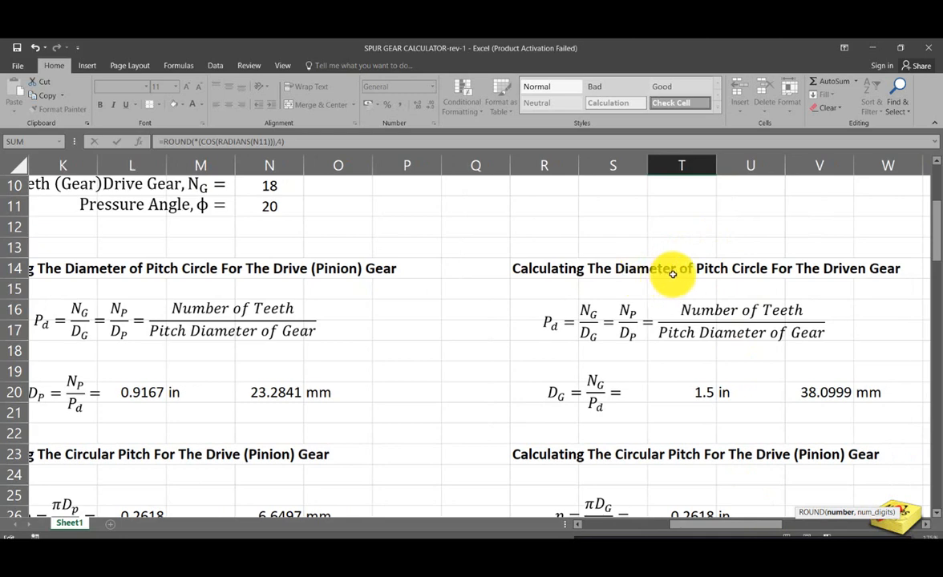
click(696, 392)
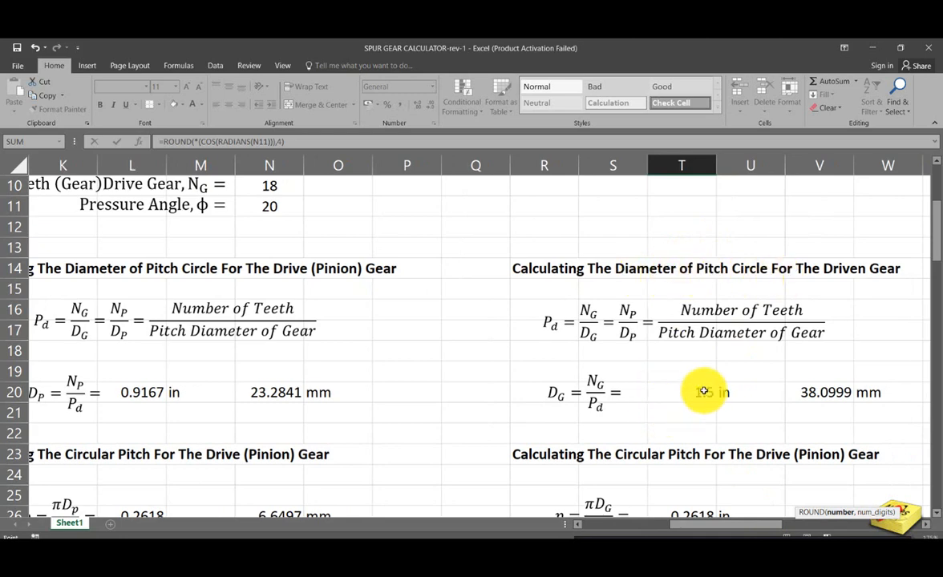
key(Return)
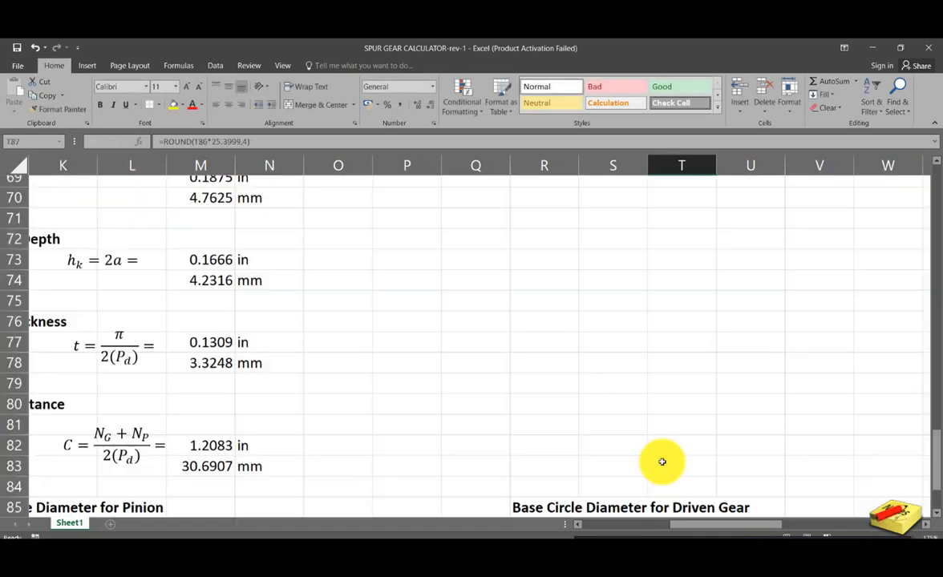
scroll(632, 451, down, 1)
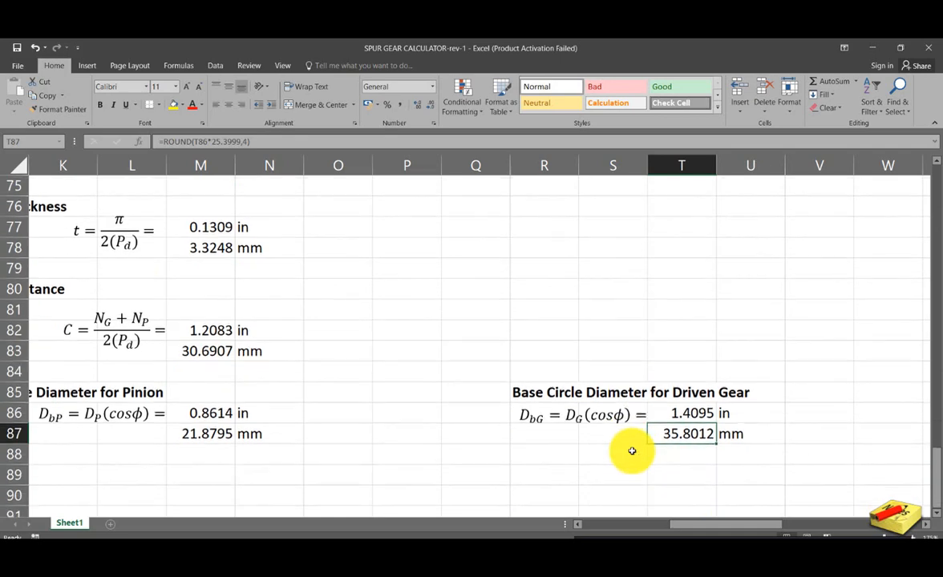
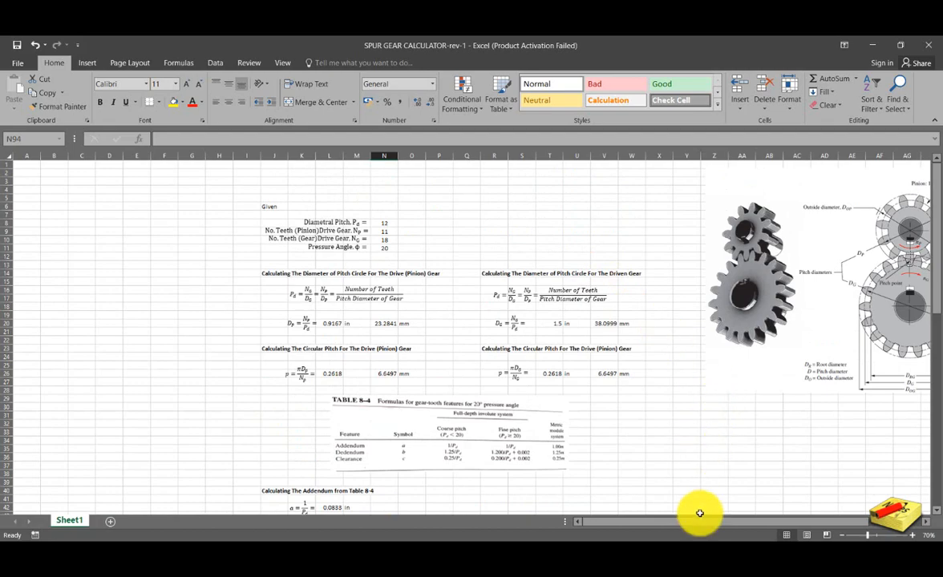
- Examine the labelled gear diagram and review the calculated gear values from the given data down to the working depth
drag(695, 522, 842, 516)
scroll(770, 249, up, 2)
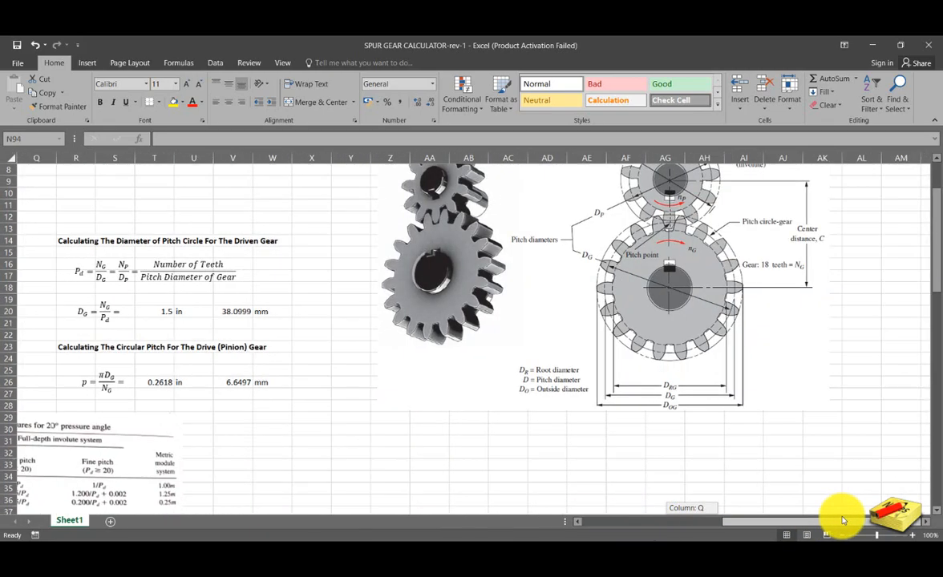
scroll(722, 395, up, 3)
scroll(721, 395, down, 1)
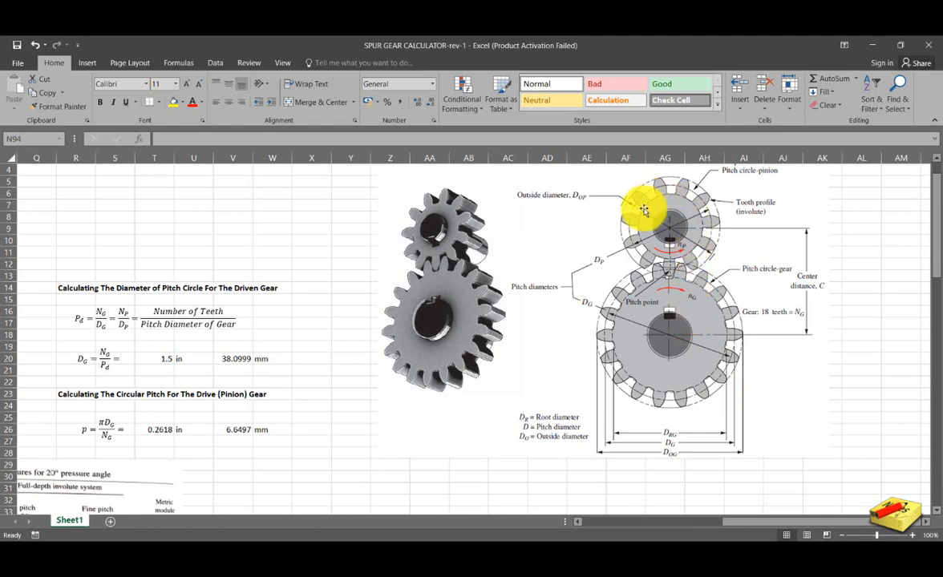
scroll(668, 243, up, 1)
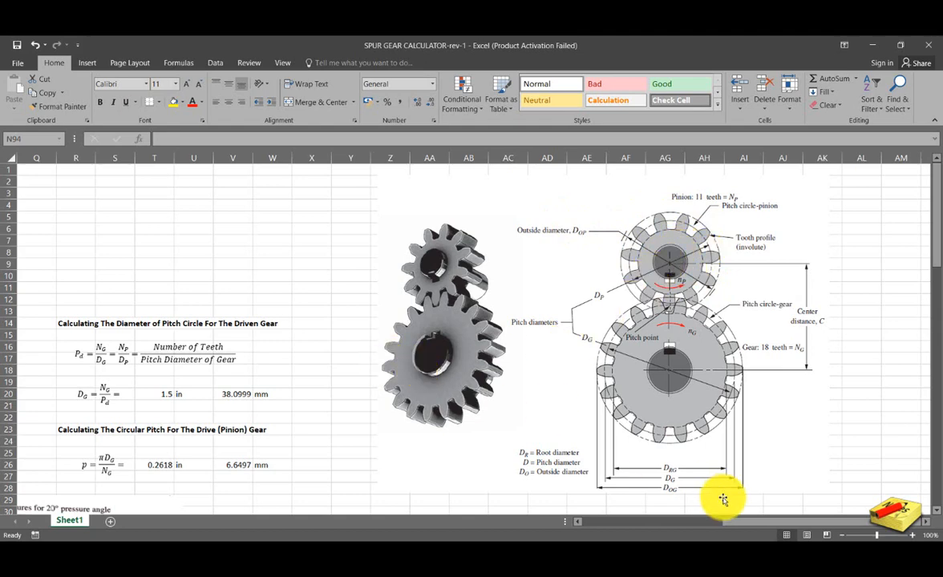
drag(721, 520, 680, 519)
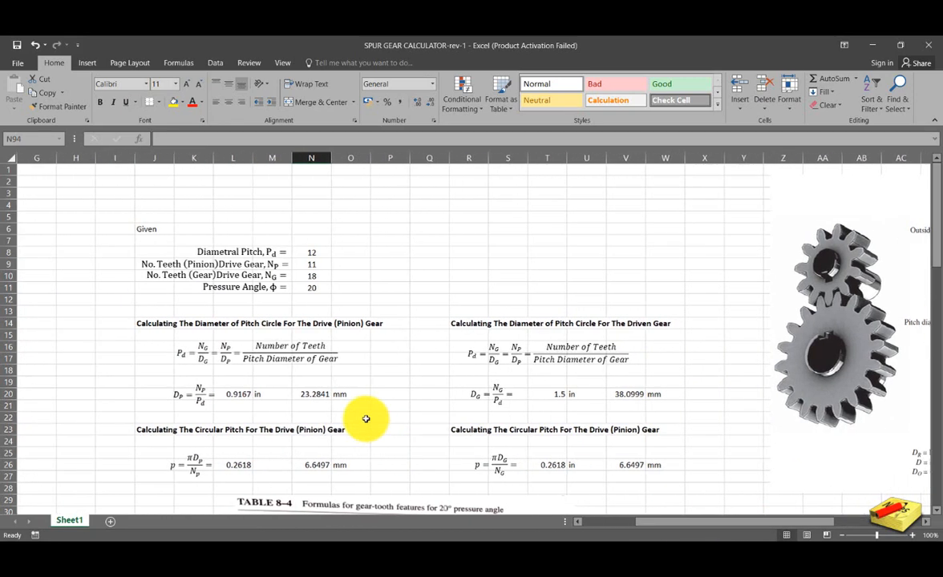
scroll(366, 419, down, 4)
scroll(365, 418, down, 6)
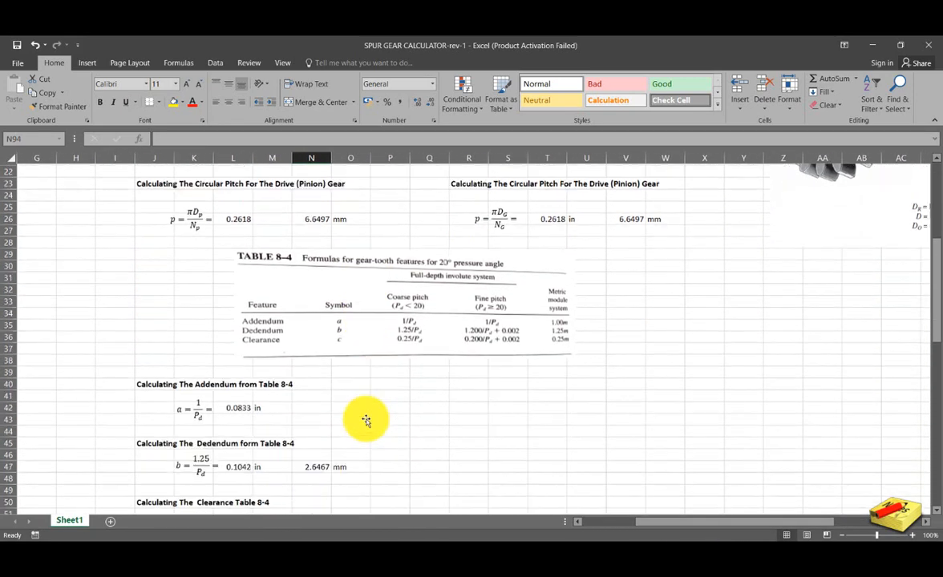
scroll(366, 419, down, 5)
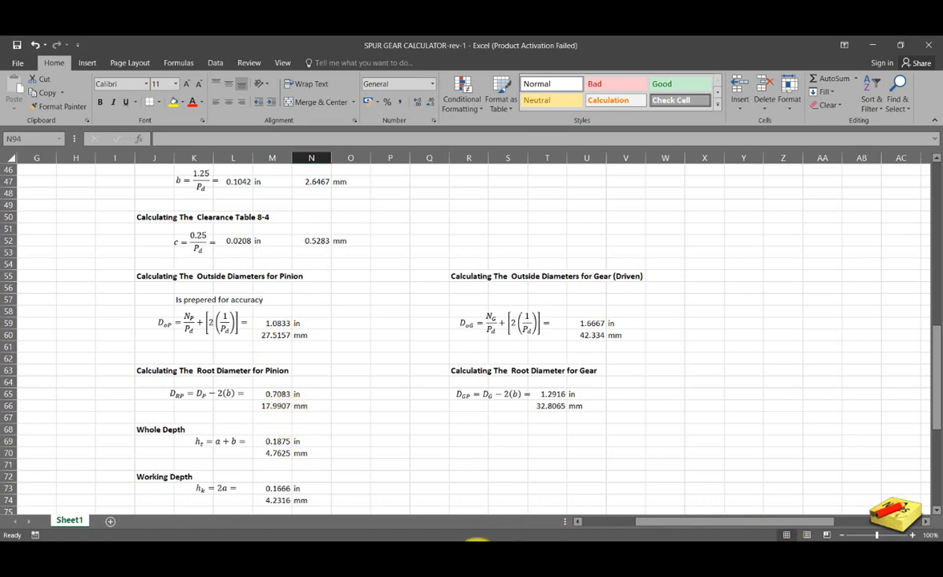
- Switch to Autodesk Inventor and sketch a circle about 44.88 mm in diameter centred on the origin
mouse_move(476, 542)
click(469, 503)
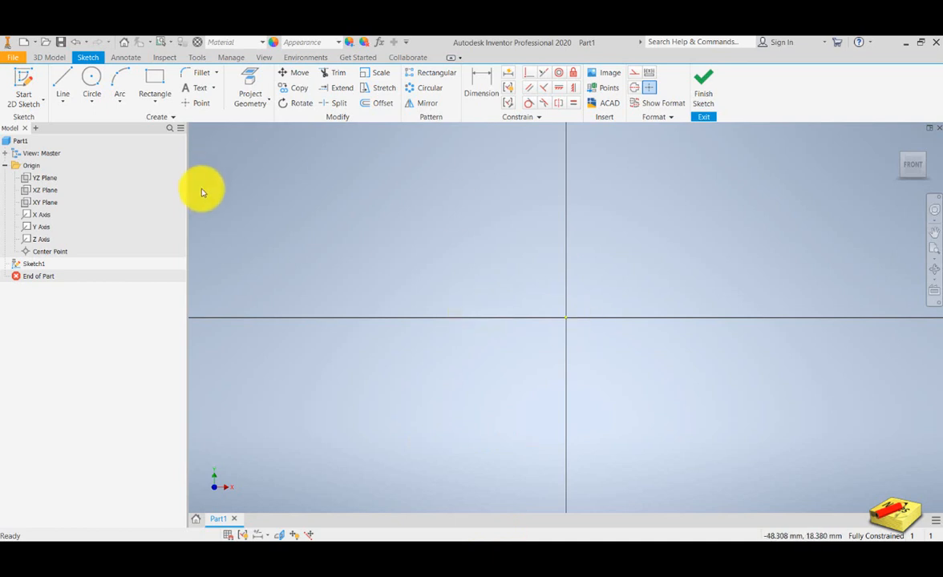
click(92, 78)
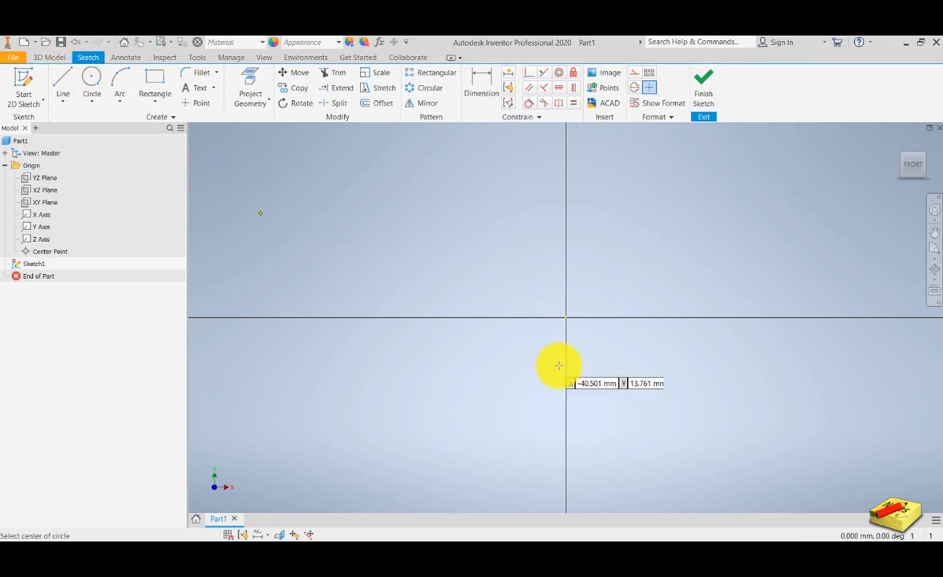
click(566, 318)
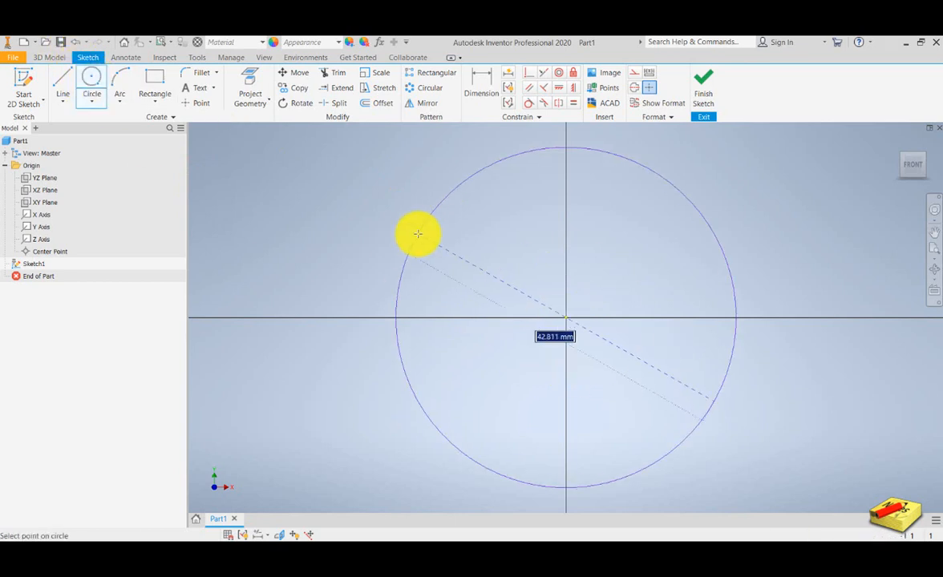
click(417, 235)
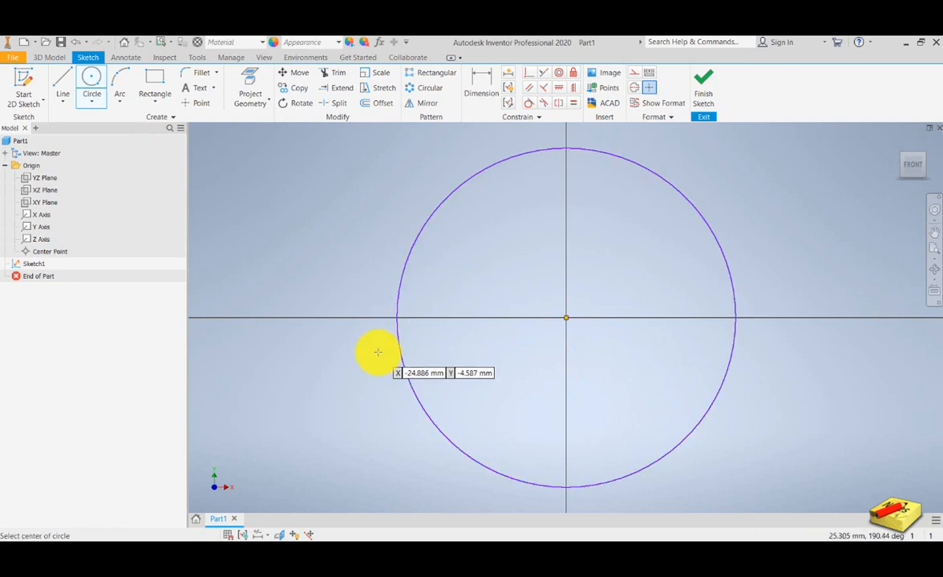
drag(464, 355, 417, 353)
- Add a diameter dimension to the circle and accept its drawn value
click(473, 76)
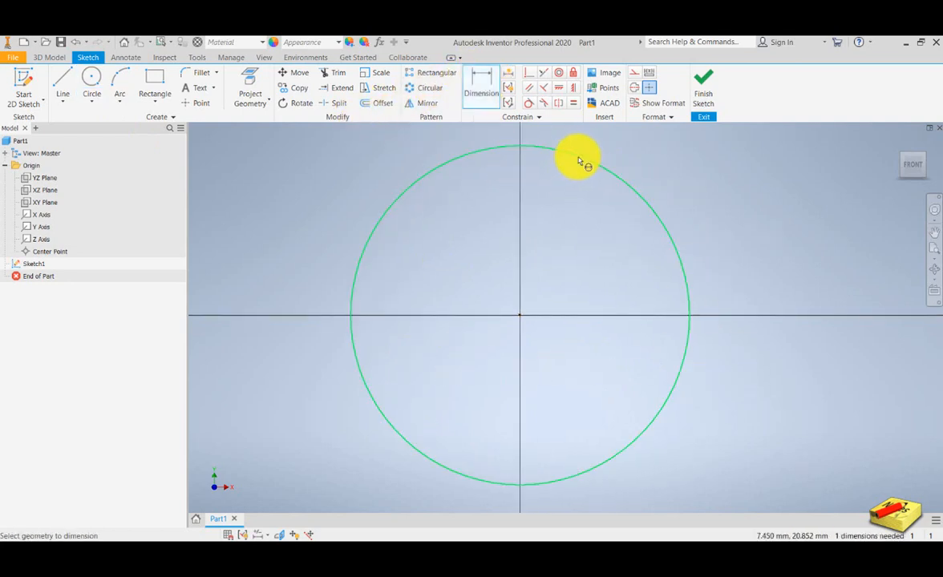
click(575, 158)
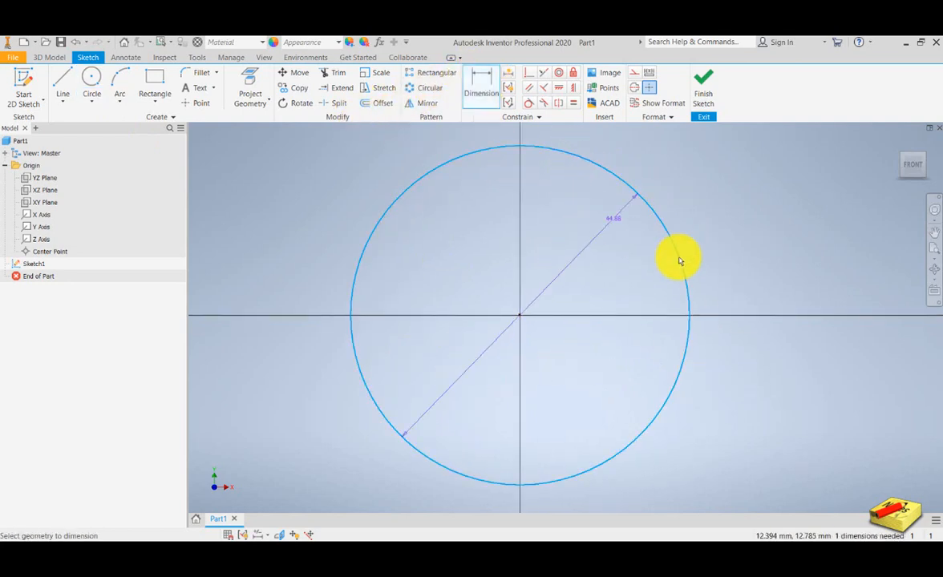
click(751, 276)
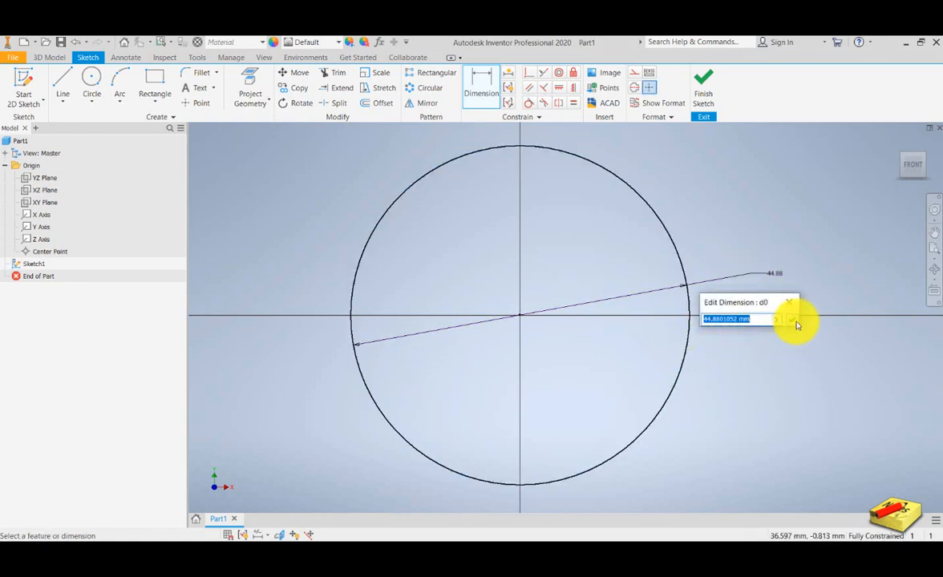
click(798, 325)
drag(674, 315, 661, 336)
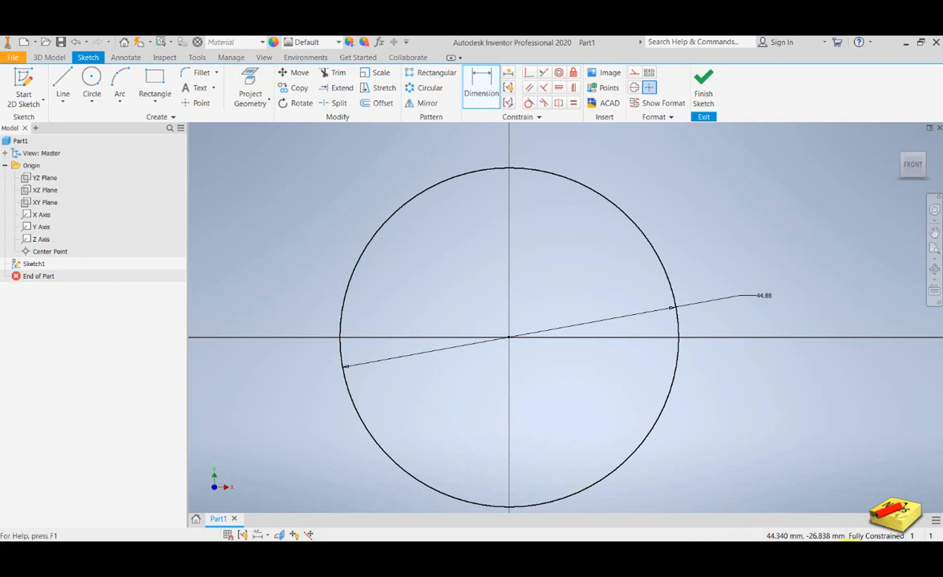
- Open the part's parameters and choose the SPUR GEAR CALCULATOR-rev-1 workbook as the file to link
click(229, 57)
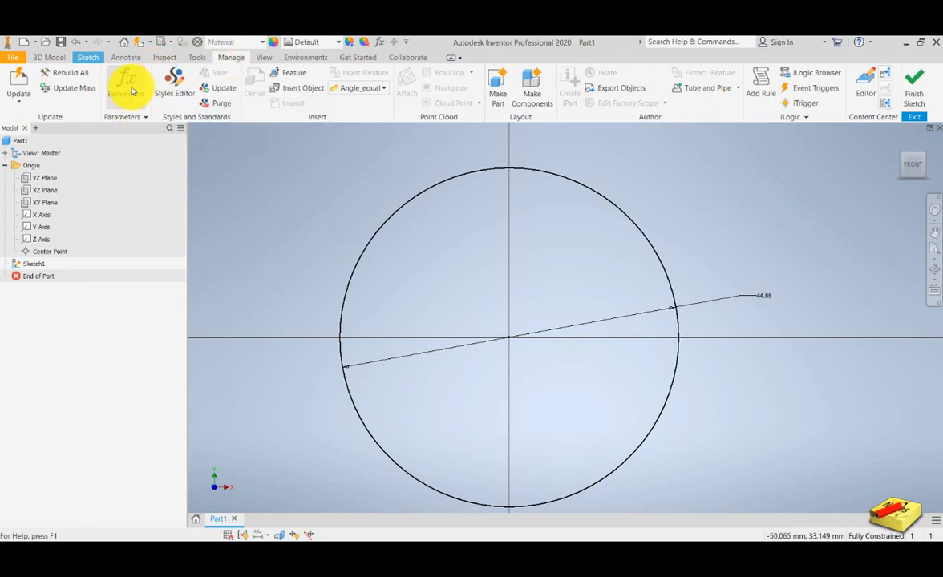
click(128, 84)
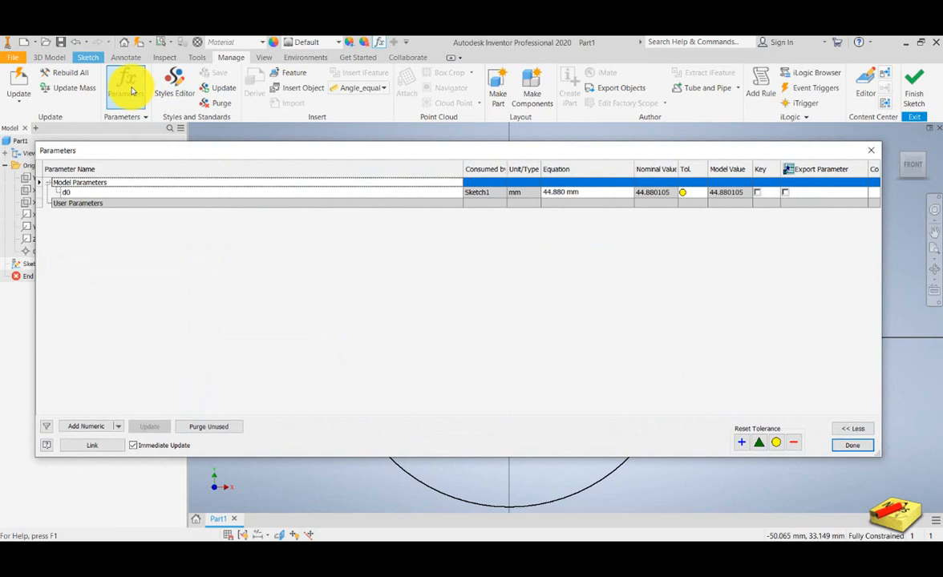
click(103, 450)
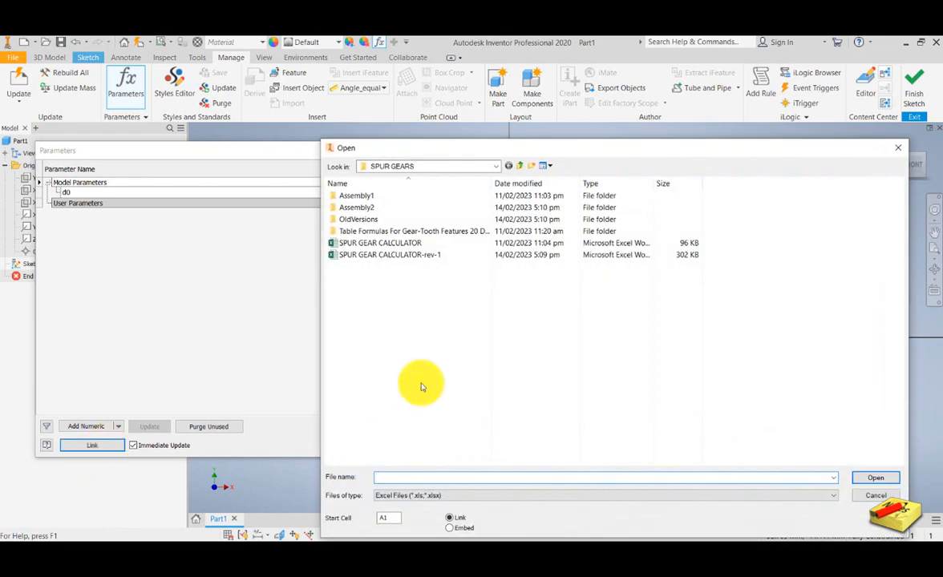
click(357, 255)
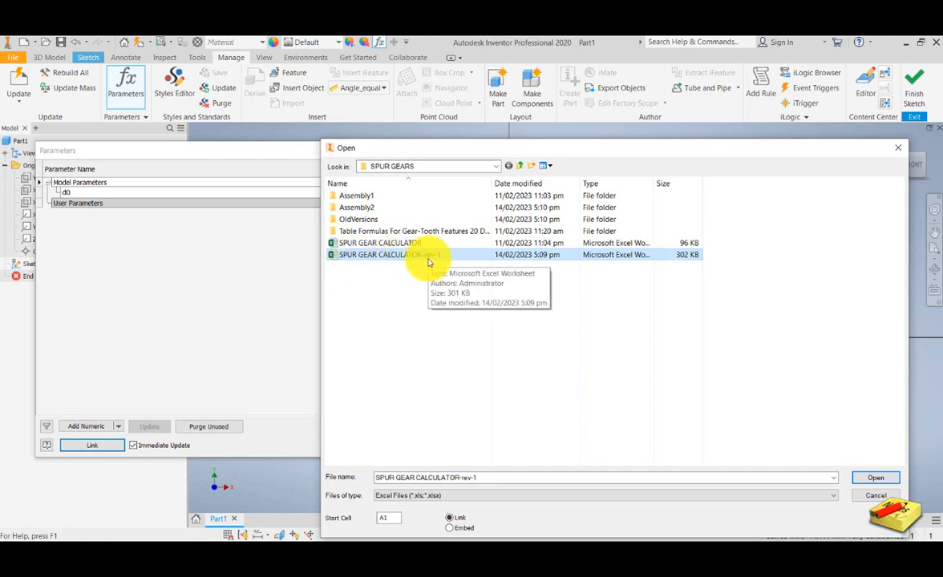
click(876, 478)
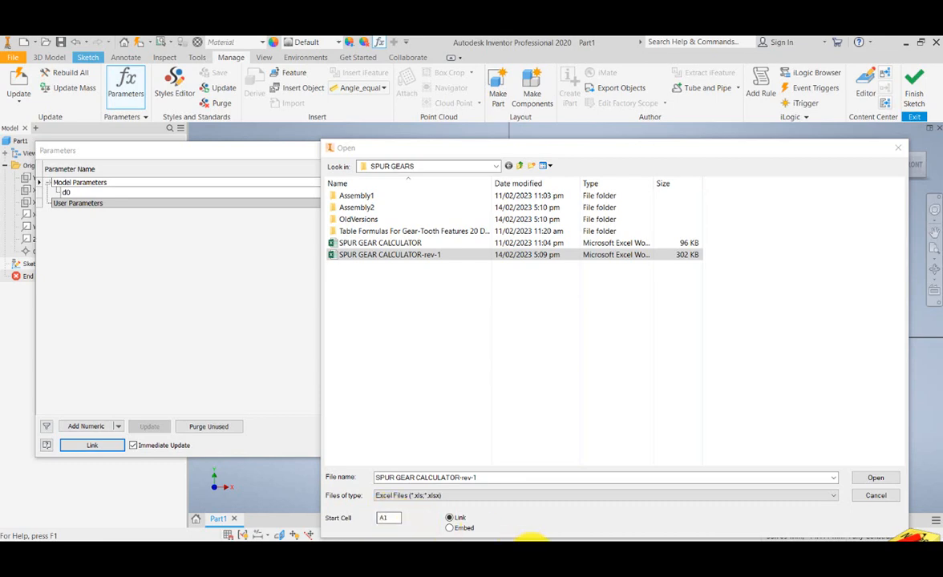
- Review the SPUR GEAR CALCULATOR-rev-1 worksheet in Excel up to its first cells and return to Inventor
mouse_move(531, 554)
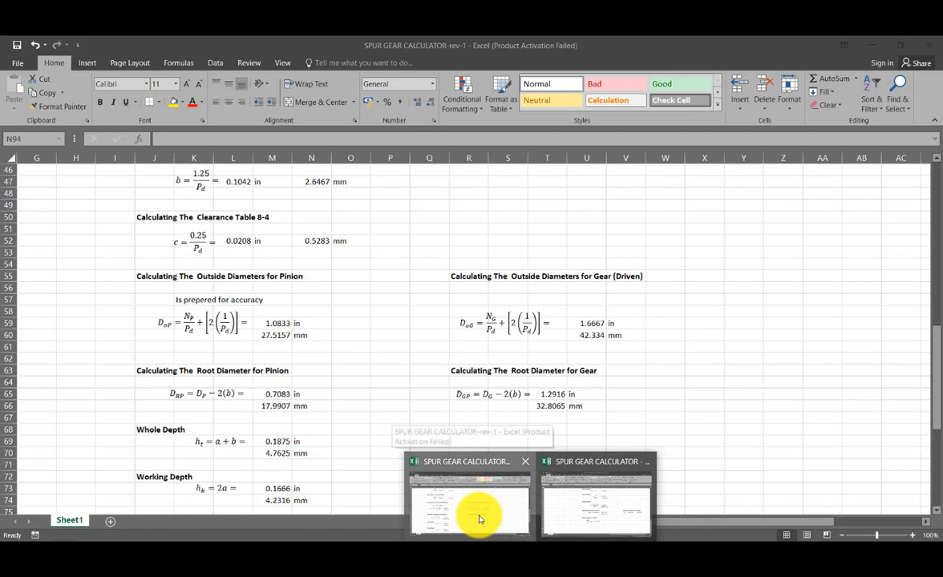
click(479, 514)
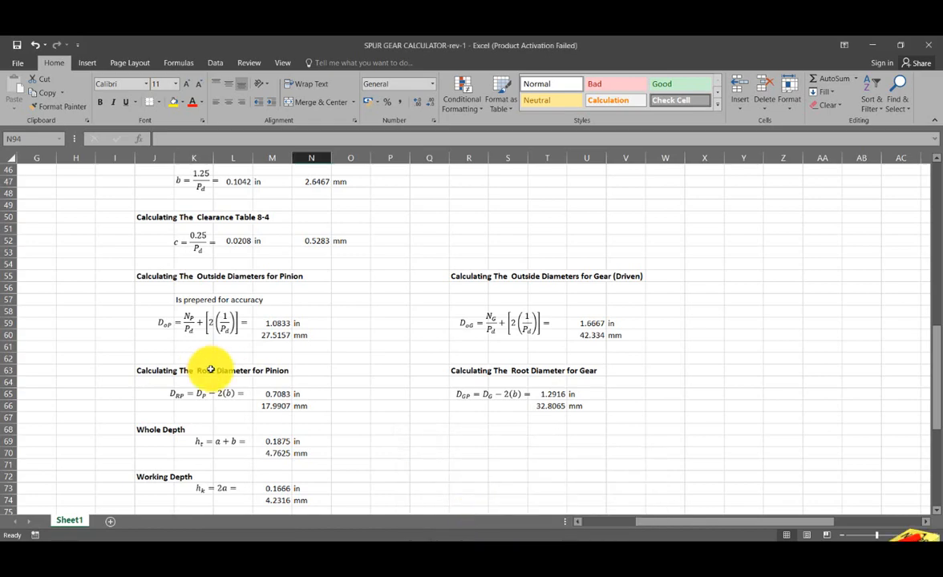
scroll(210, 369, up, 10)
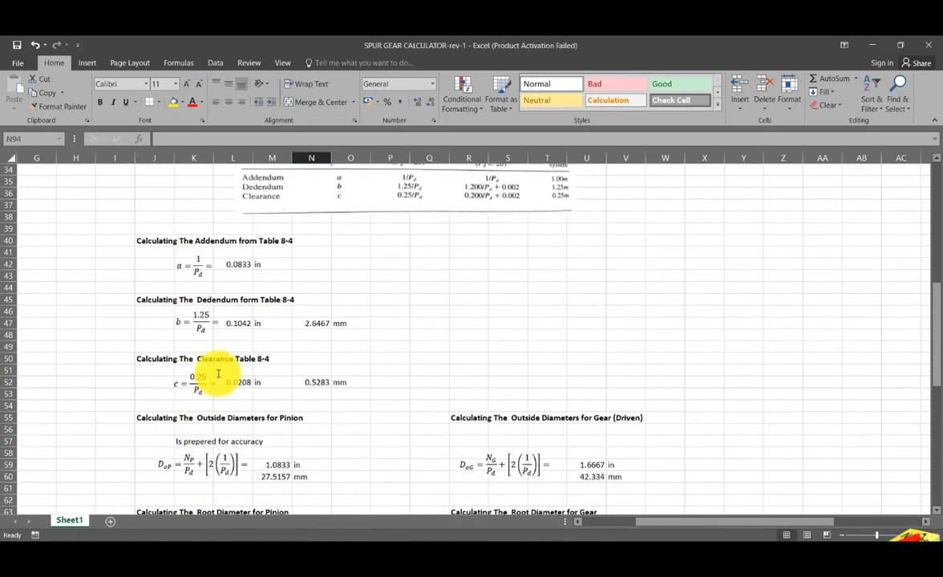
scroll(218, 374, up, 5)
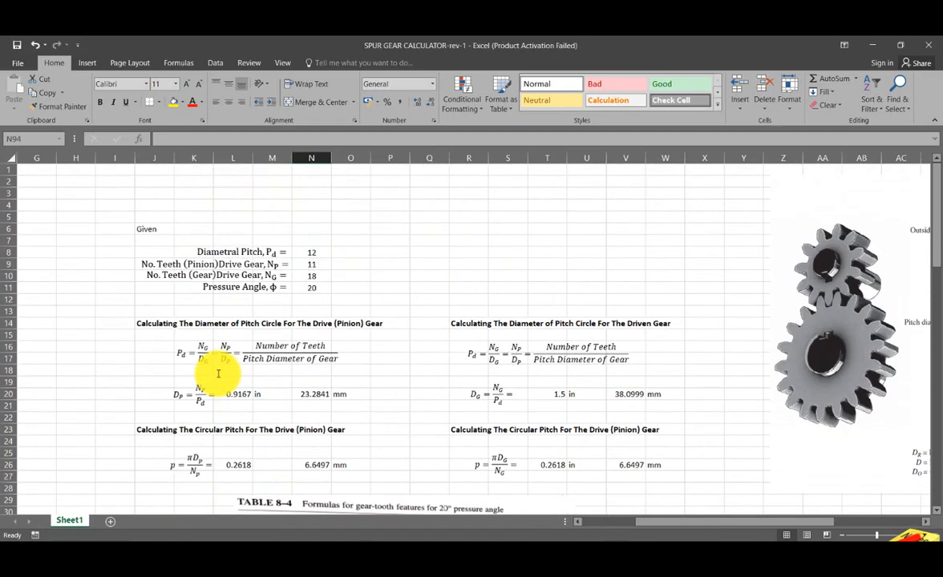
drag(648, 522, 576, 526)
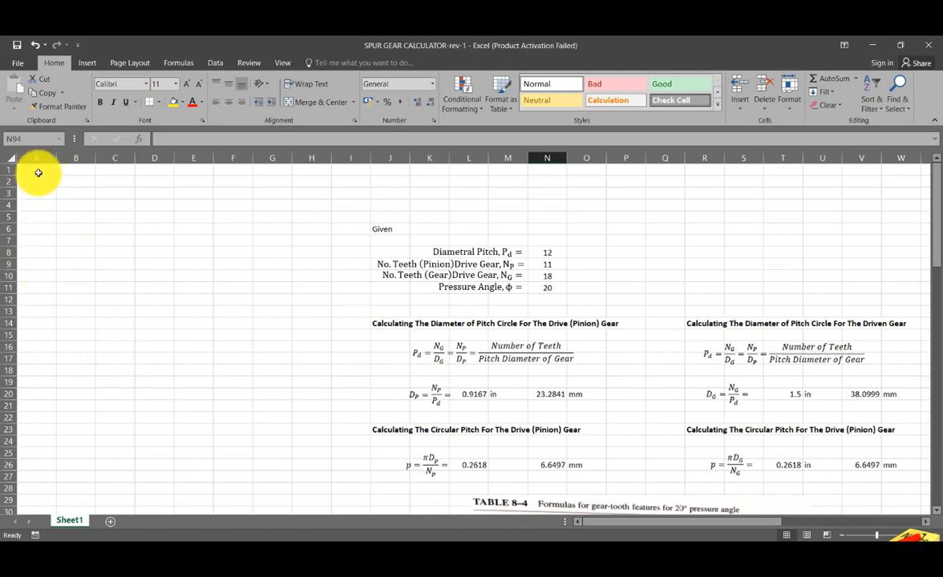
click(869, 43)
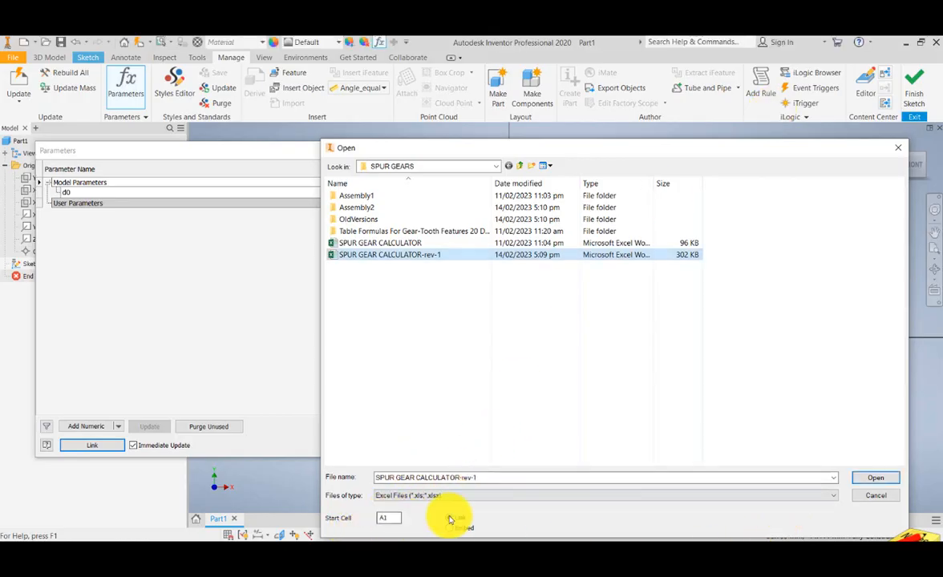
- Link the SPUR GEAR CALCULATOR-rev-1 workbook to the part with start cell A1 and close the parameters
click(876, 479)
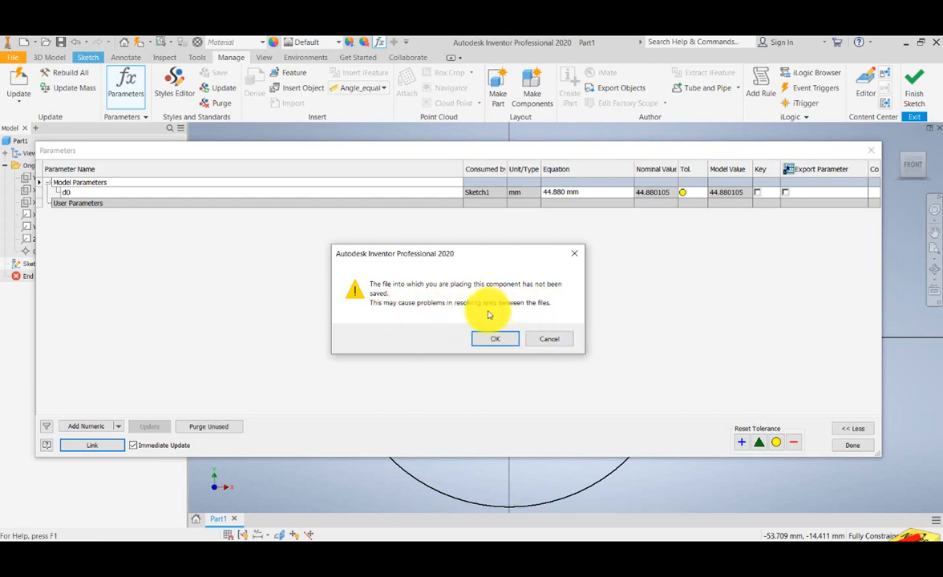
click(496, 340)
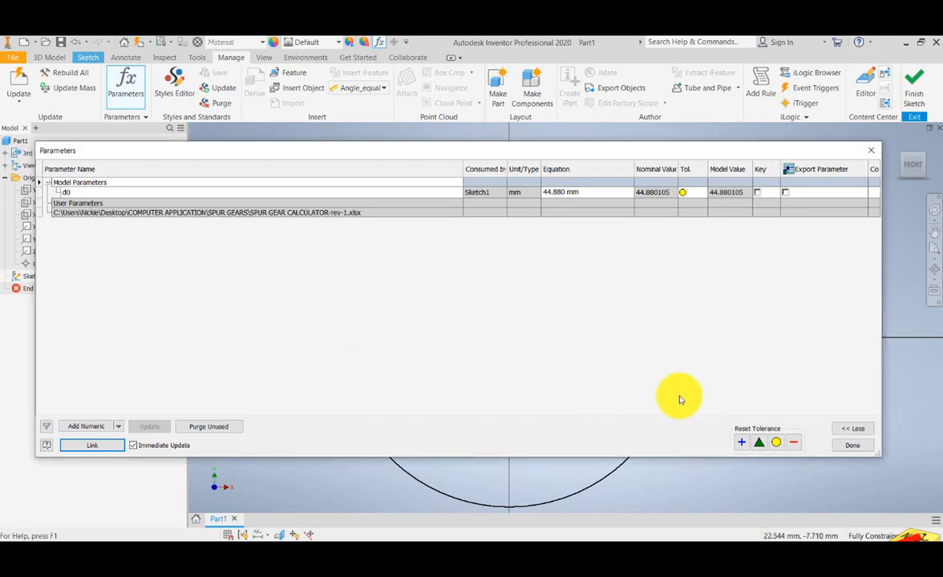
click(864, 450)
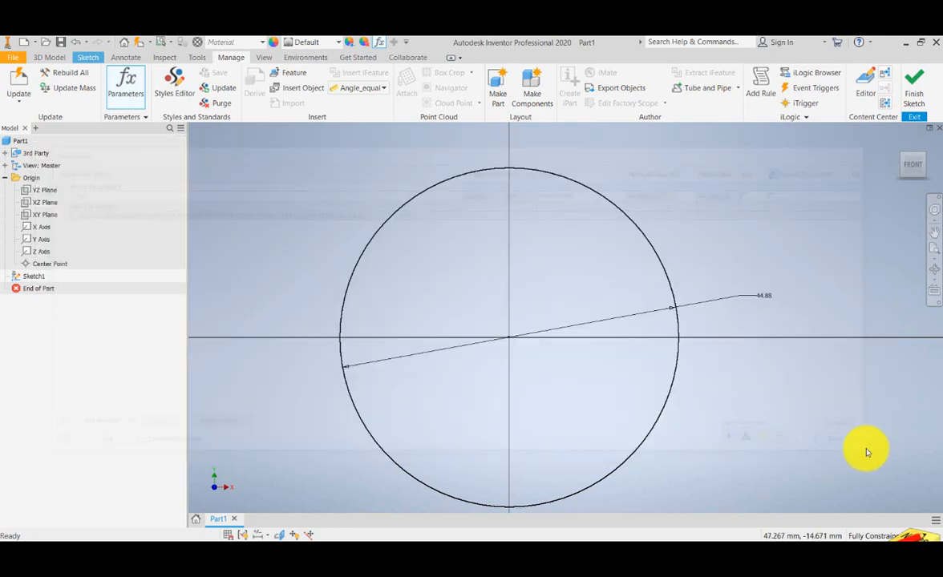
- Finish the circle sketch and save the part as PINION GEAR-1 in the SPUR GEARS folder
click(15, 57)
click(20, 61)
click(20, 60)
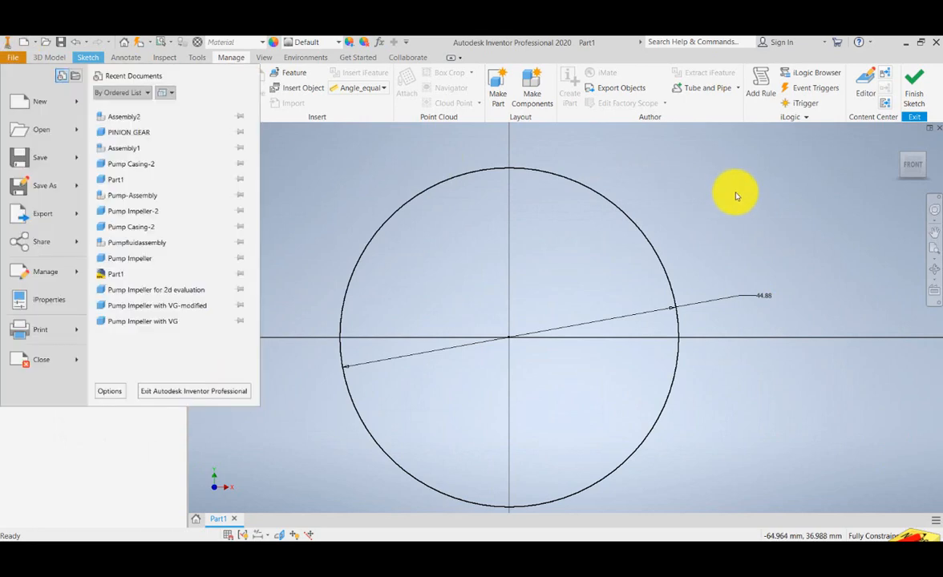
click(737, 195)
click(911, 87)
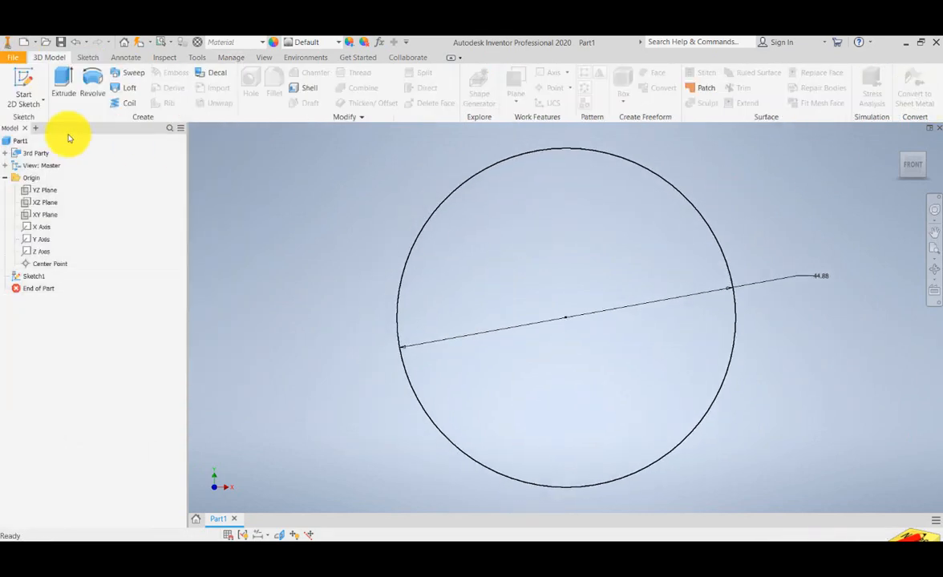
click(14, 60)
click(61, 43)
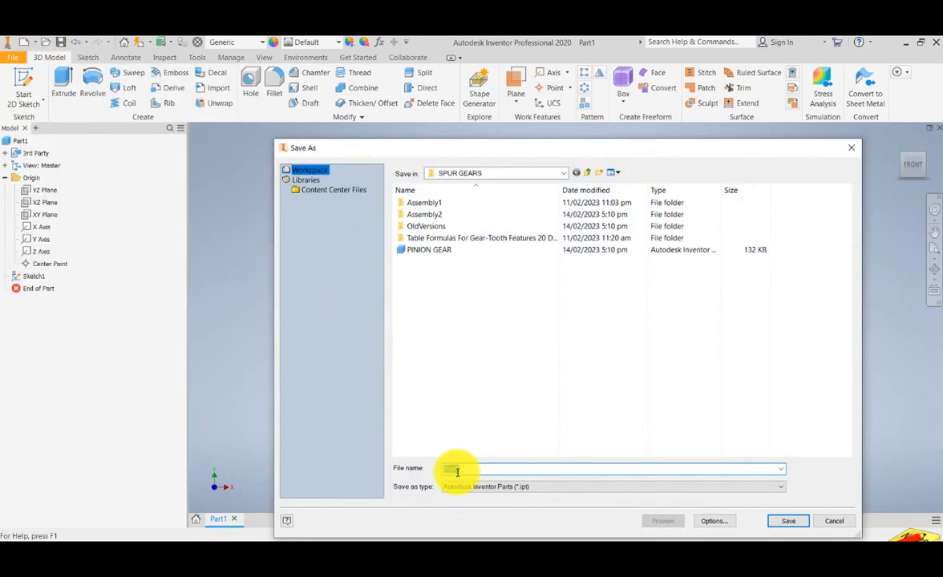
click(429, 250)
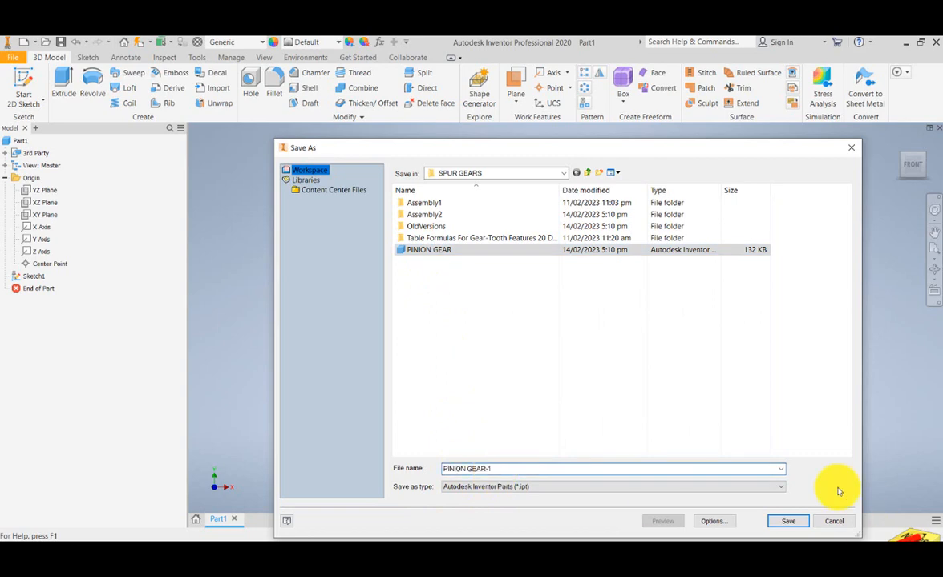
click(788, 522)
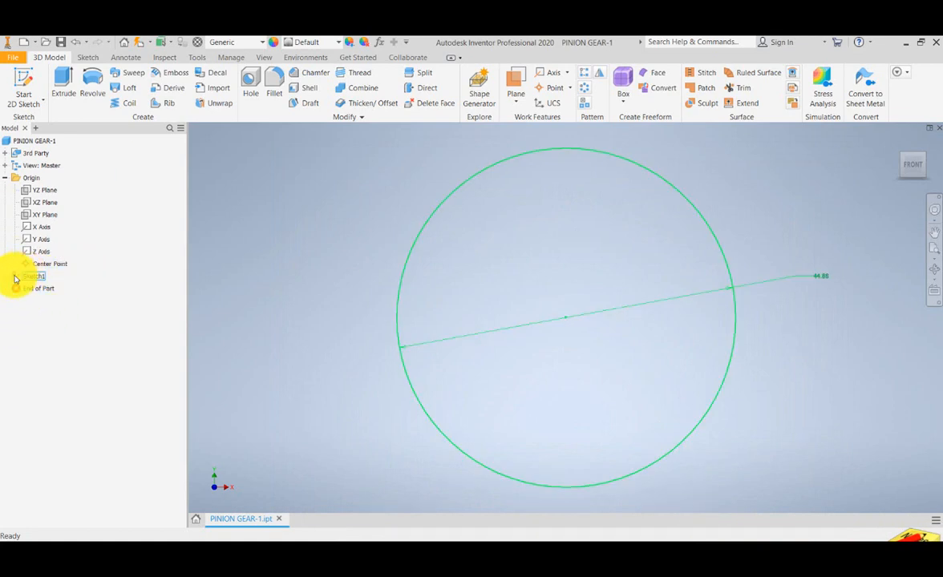
- Reopen Sketch1 of the pinion gear part for editing
double_click(16, 279)
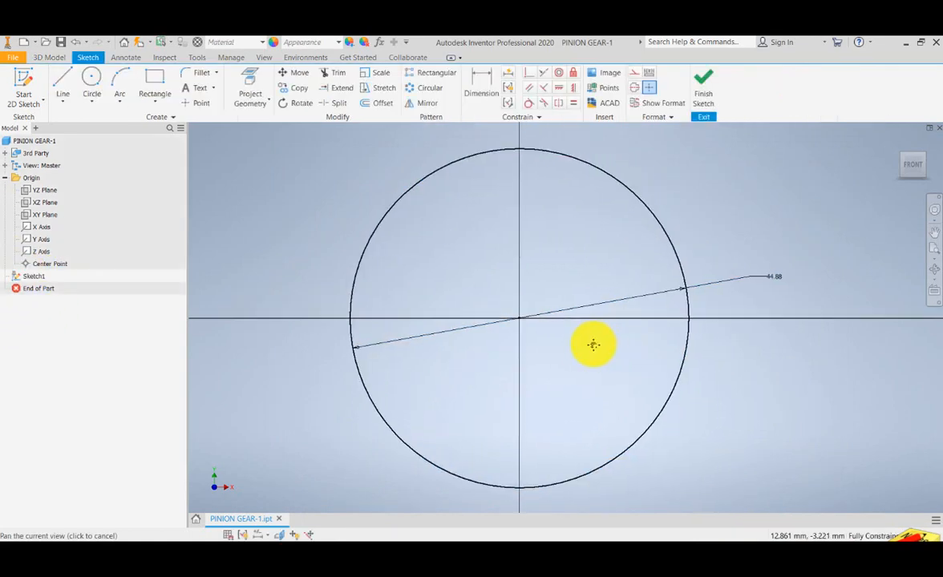
drag(616, 343, 594, 345)
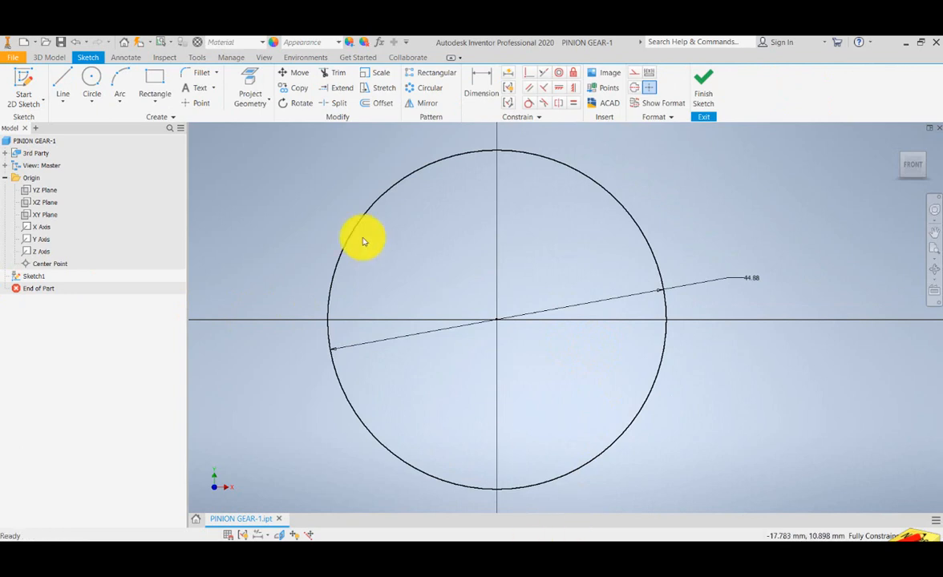
- Switch to the SPUR GEAR CALCULATOR-rev-1 workbook in Excel and review its calculations down to the pinion root diameter and tooth thickness
drag(506, 242, 488, 245)
drag(524, 250, 505, 251)
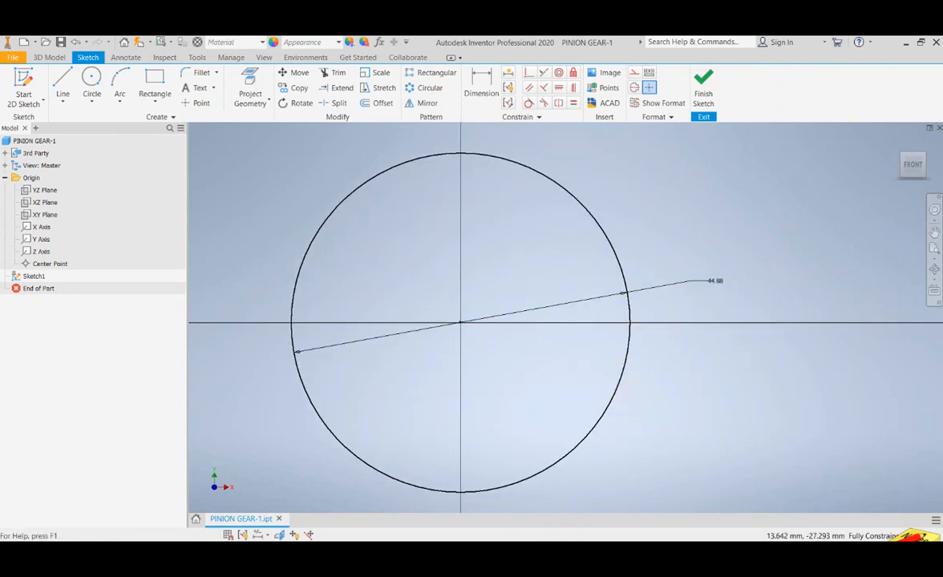
mouse_move(533, 542)
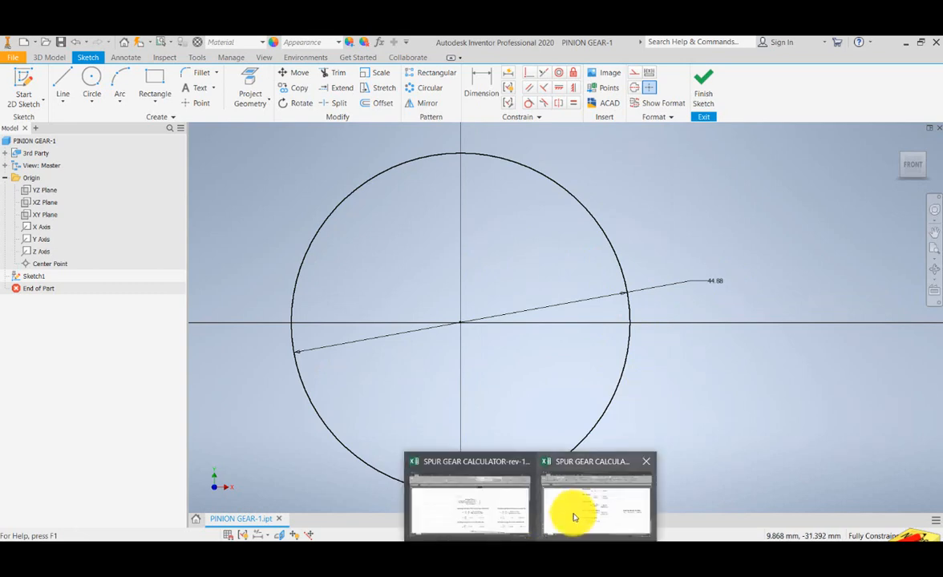
click(526, 541)
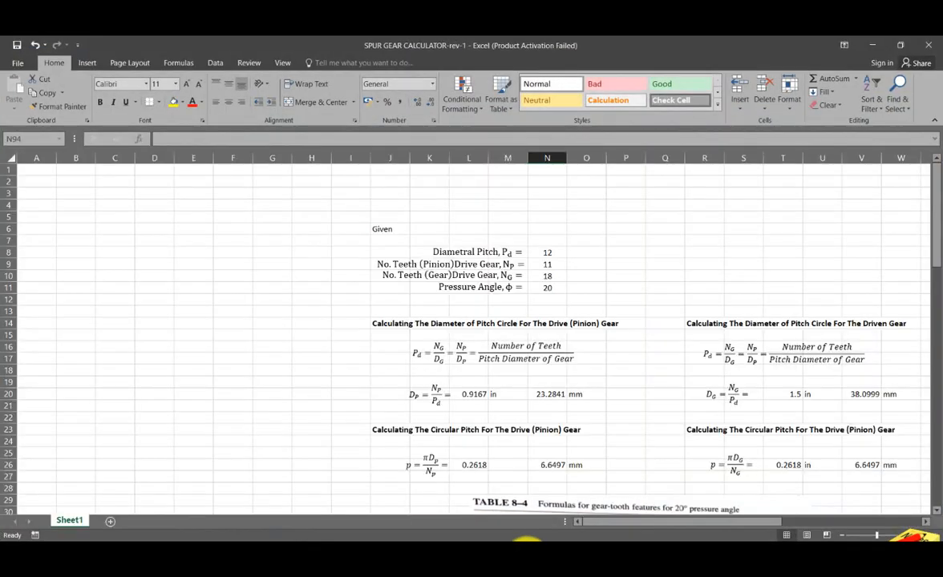
click(156, 370)
click(69, 215)
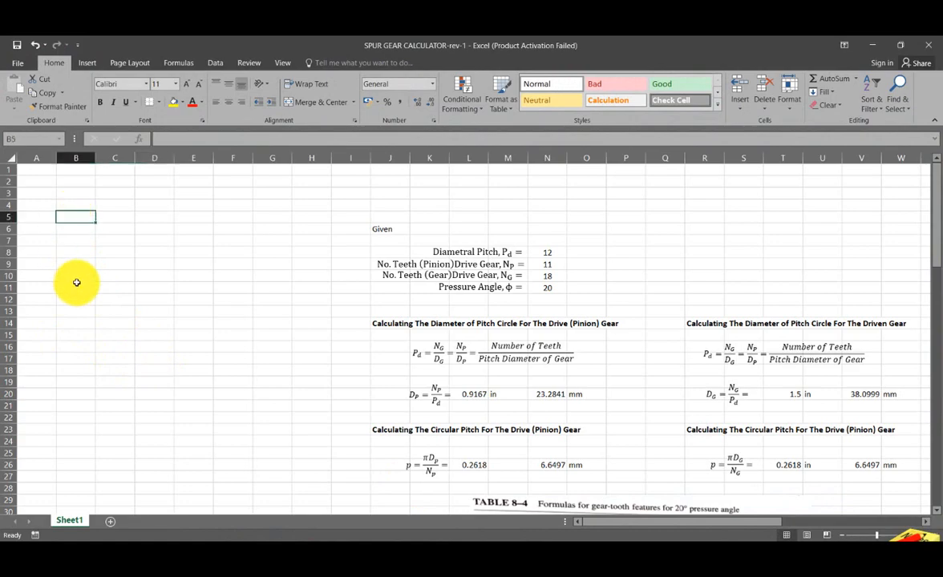
scroll(283, 380, down, 3)
scroll(283, 380, down, 10)
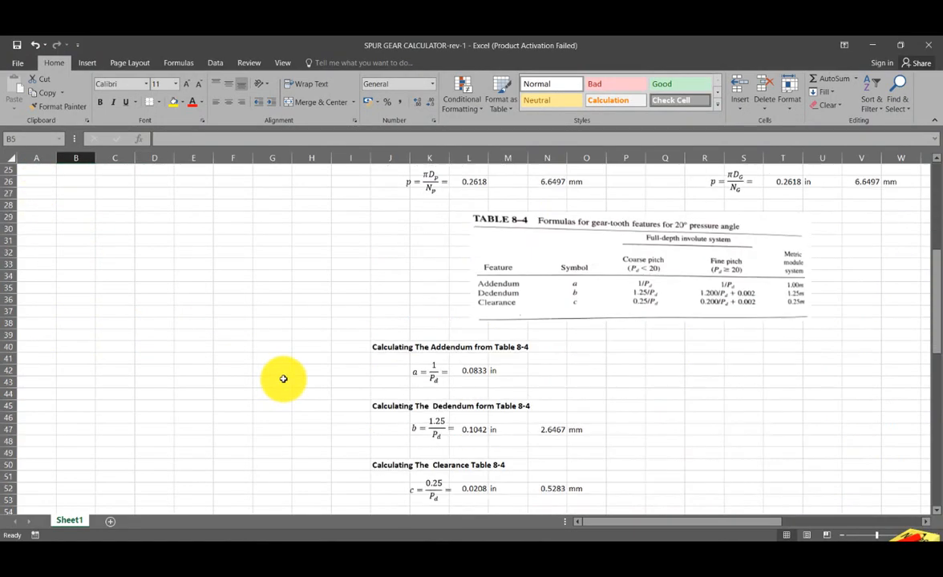
scroll(283, 379, down, 5)
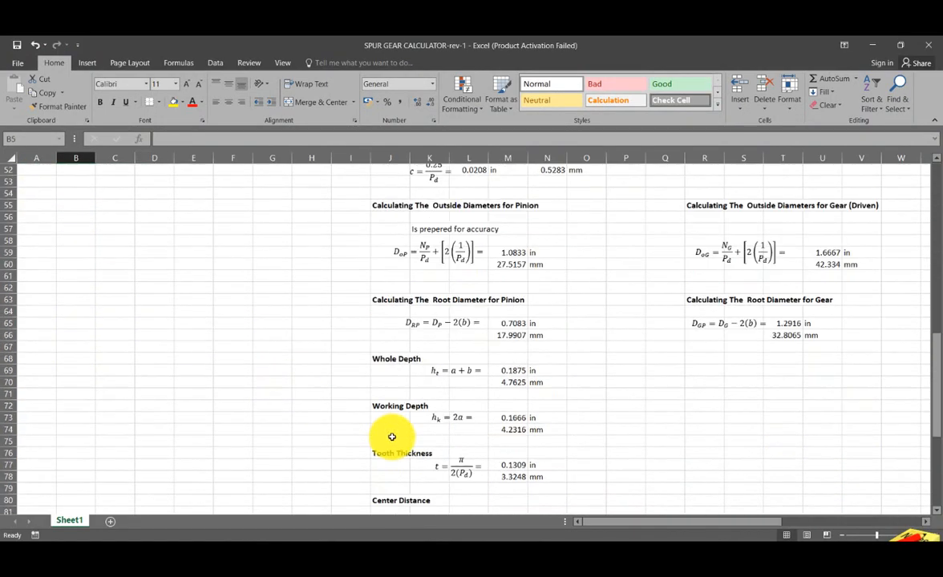
scroll(391, 436, up, 15)
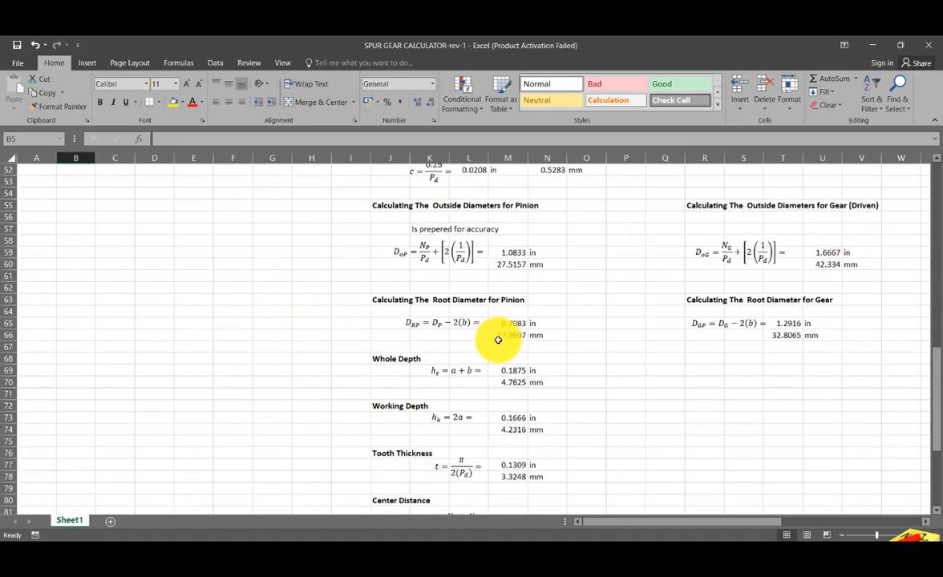
scroll(177, 391, up, 3)
- Label cell A1 DrootPinion and widen column A to fit the label
click(43, 171)
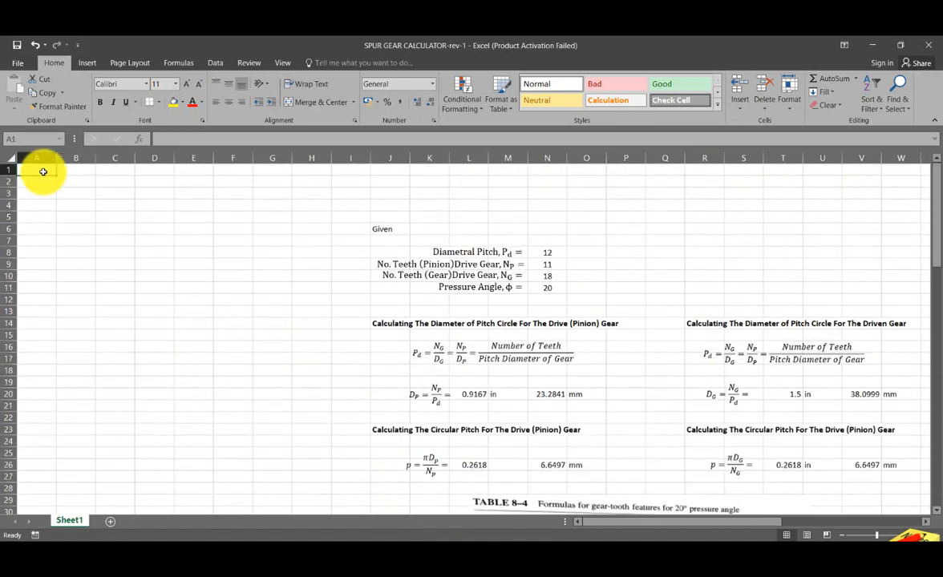
text(D)
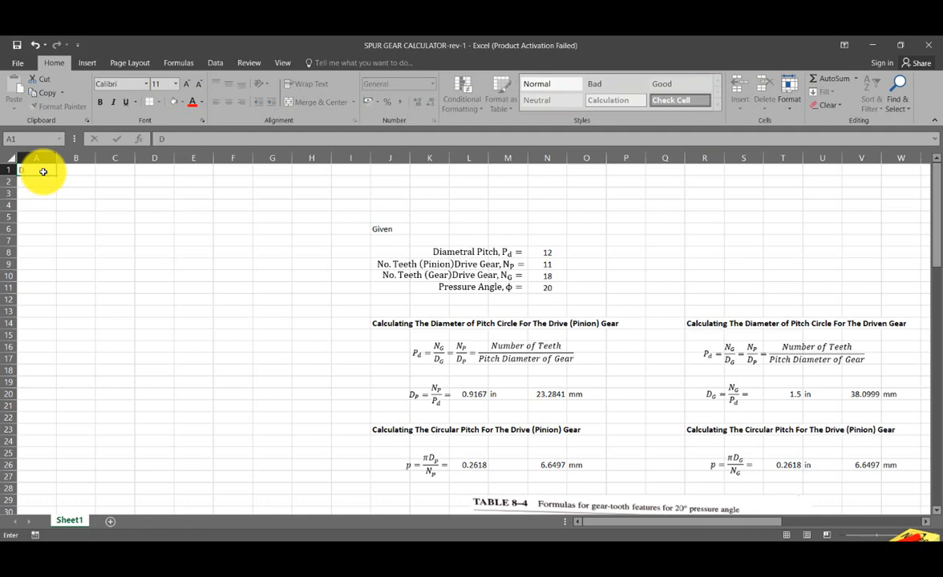
text(rootPinion)
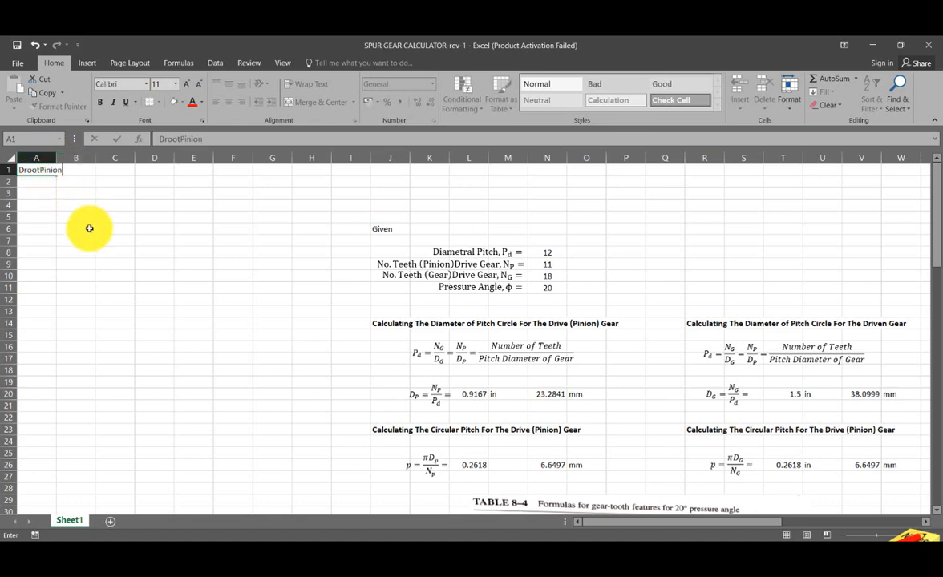
key(Return)
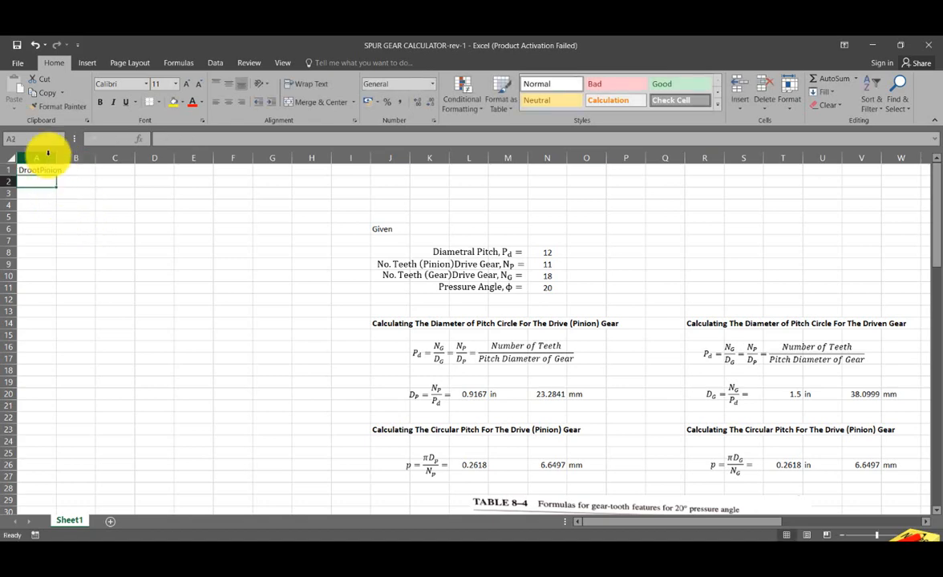
drag(56, 158, 70, 158)
- Enter the formula =M66 in cell B1 to reference the pinion's root diameter in millimetres
click(89, 170)
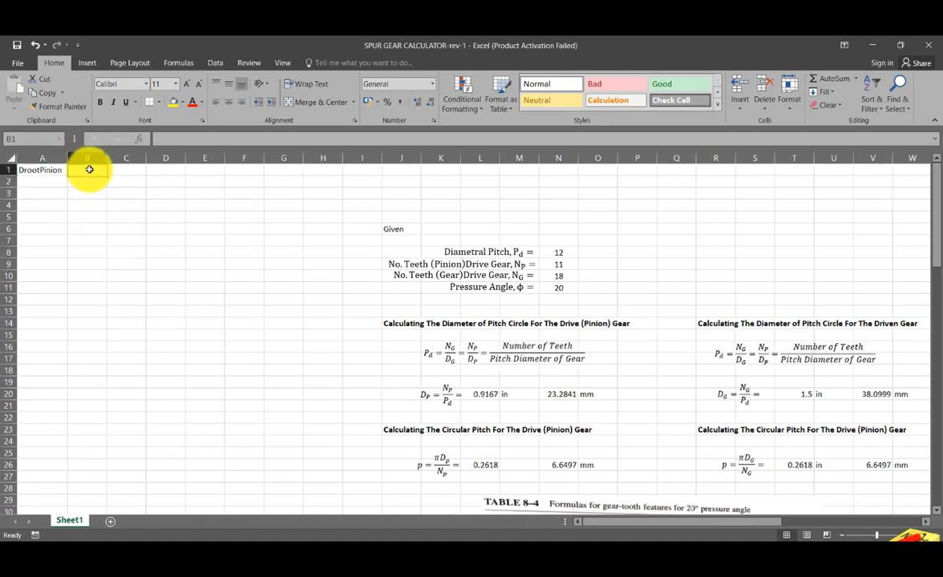
text(=)
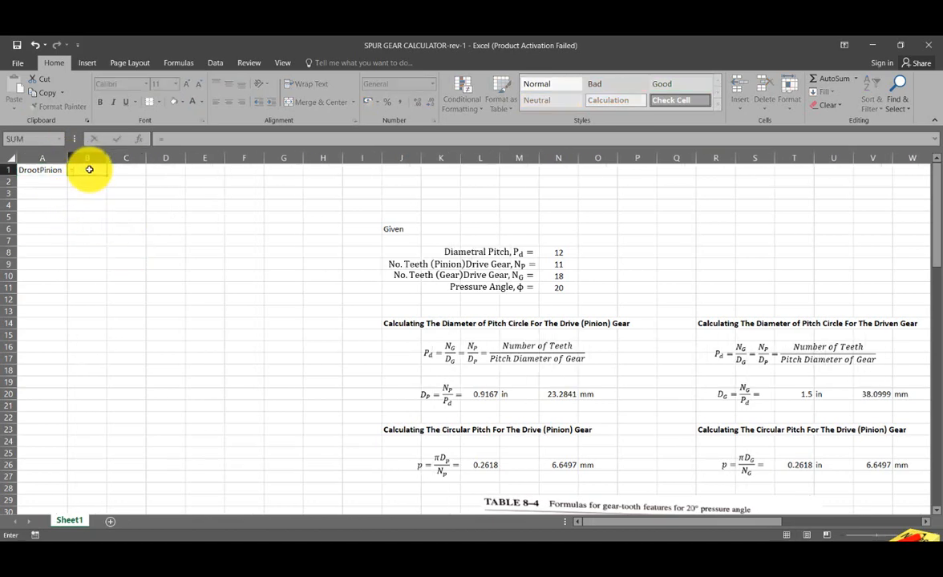
scroll(400, 287, down, 12)
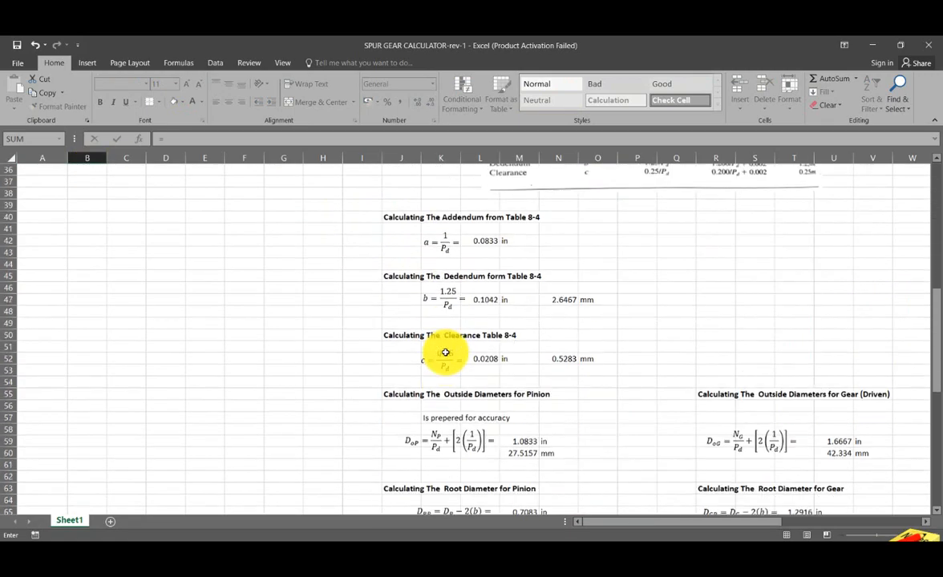
scroll(446, 353, down, 4)
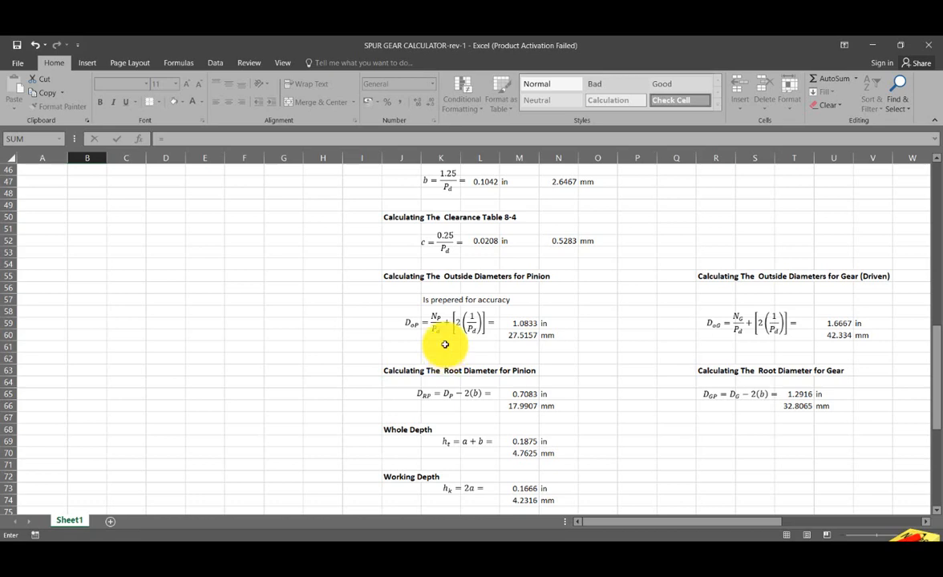
scroll(441, 345, down, 2)
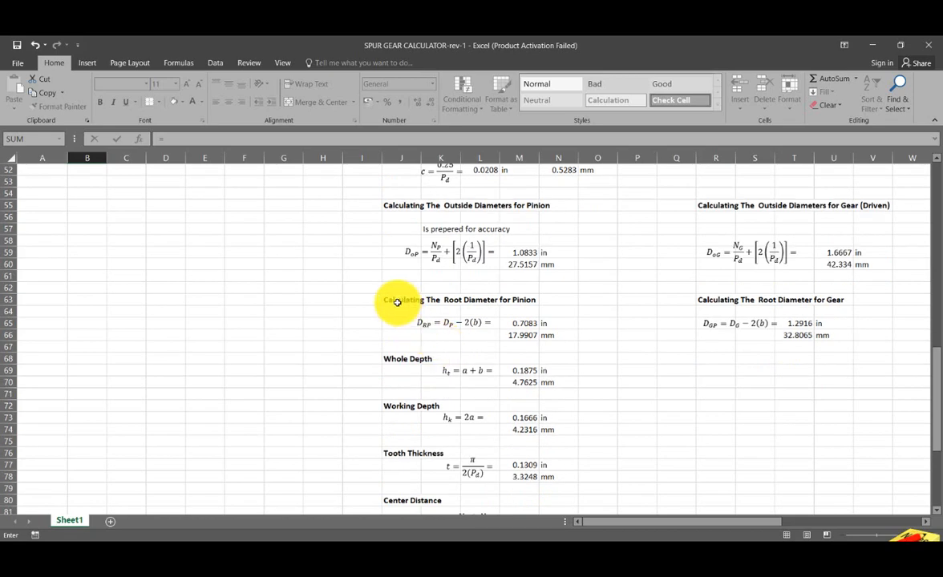
click(525, 334)
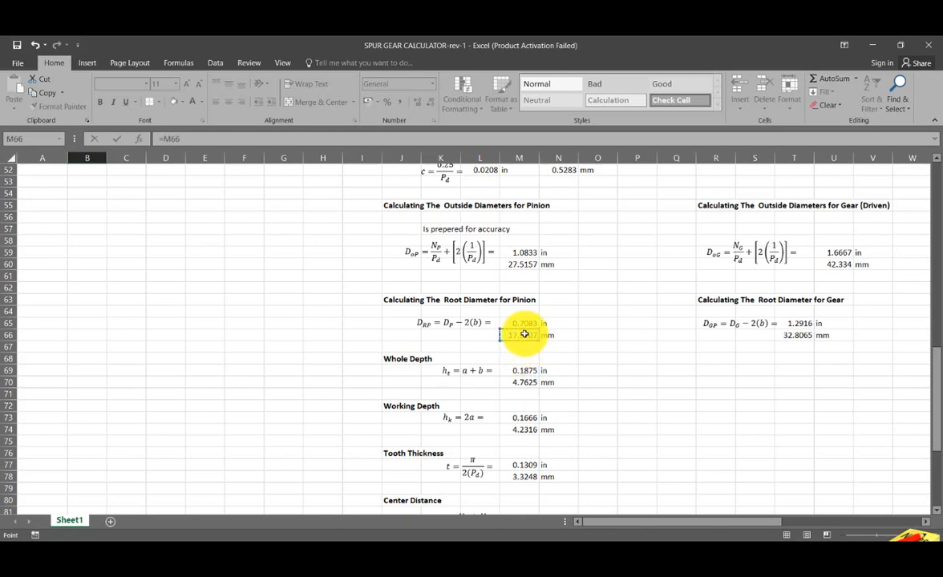
key(Return)
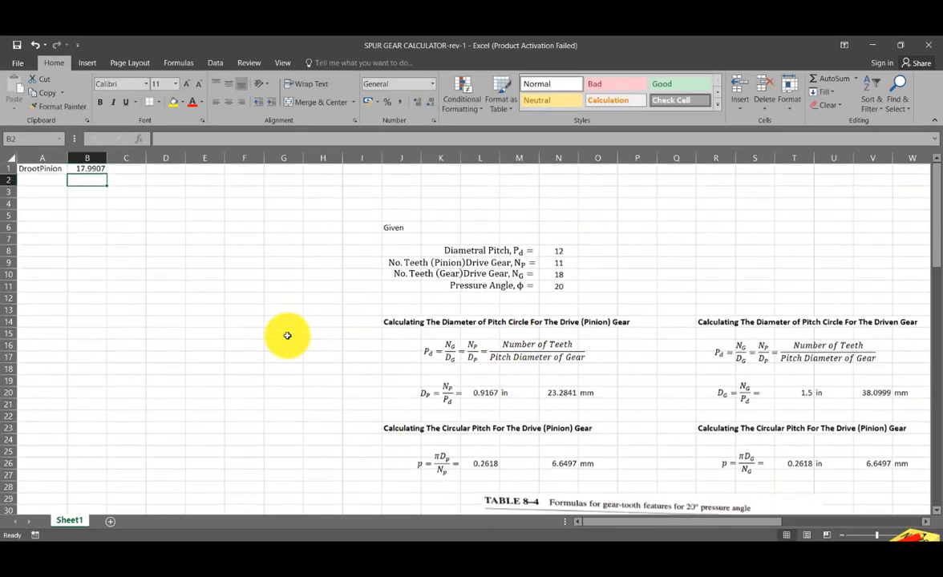
- Enter the unit mm in cell C1 beside the root diameter value
click(137, 170)
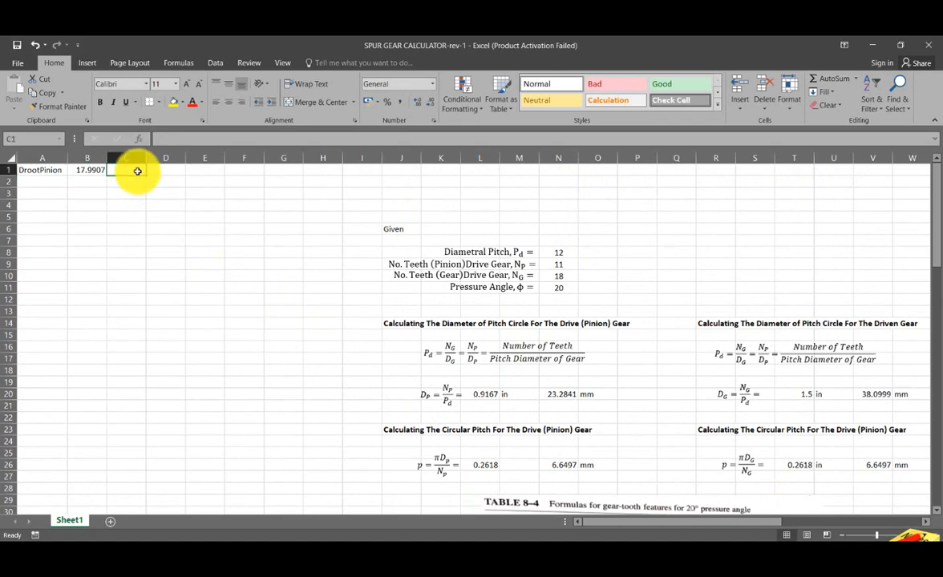
text(mm)
key(Return)
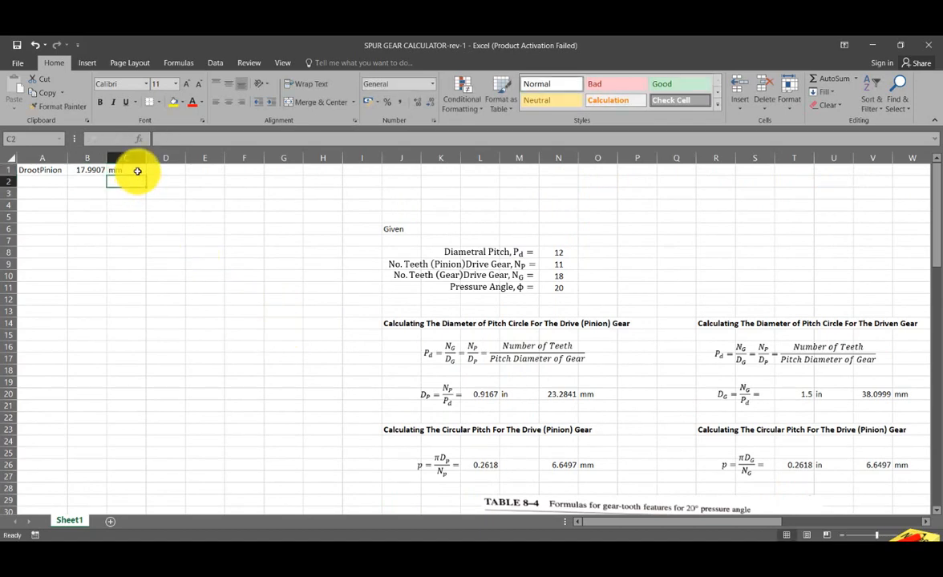
click(164, 263)
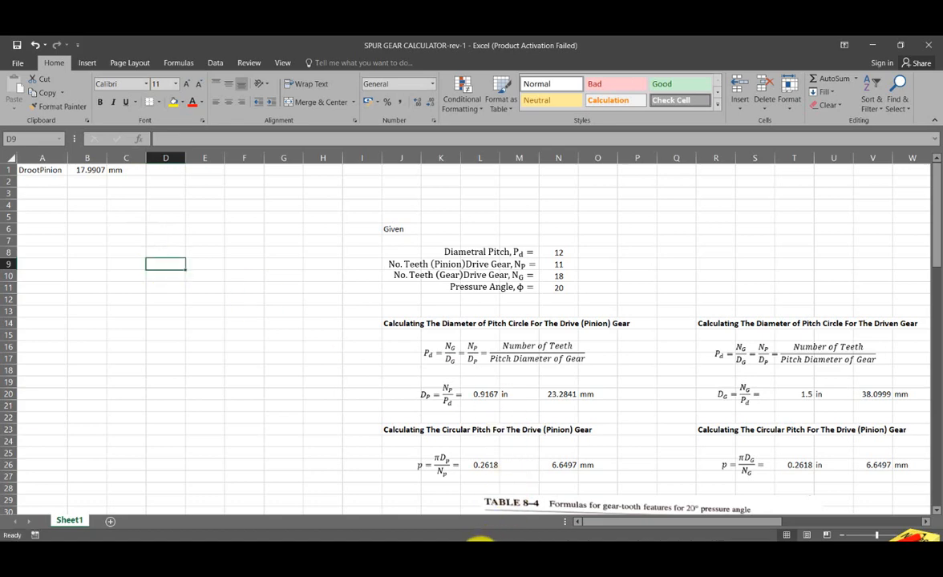
- Switch to Inventor and set the sketch circle's diameter dimension to the linked parameter DrootPinion
click(474, 539)
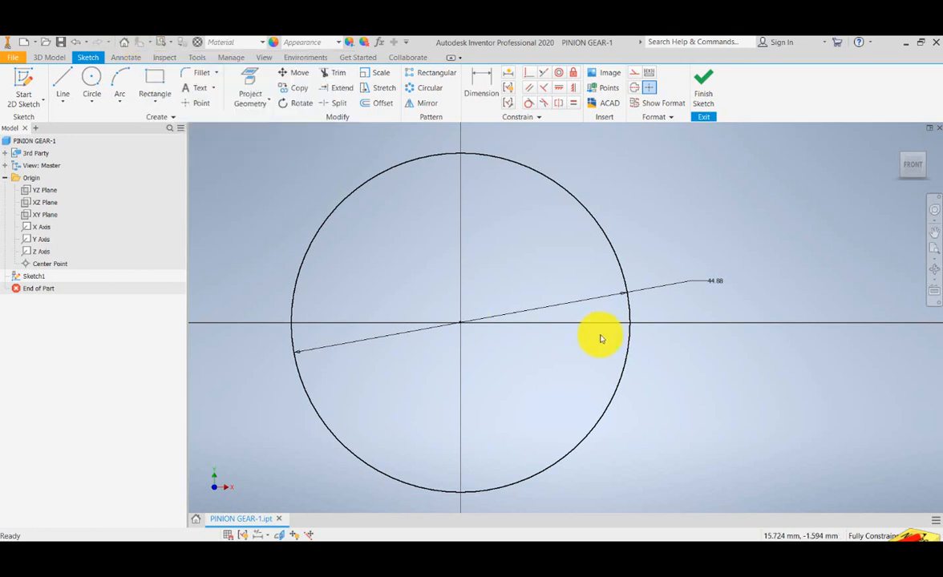
click(711, 285)
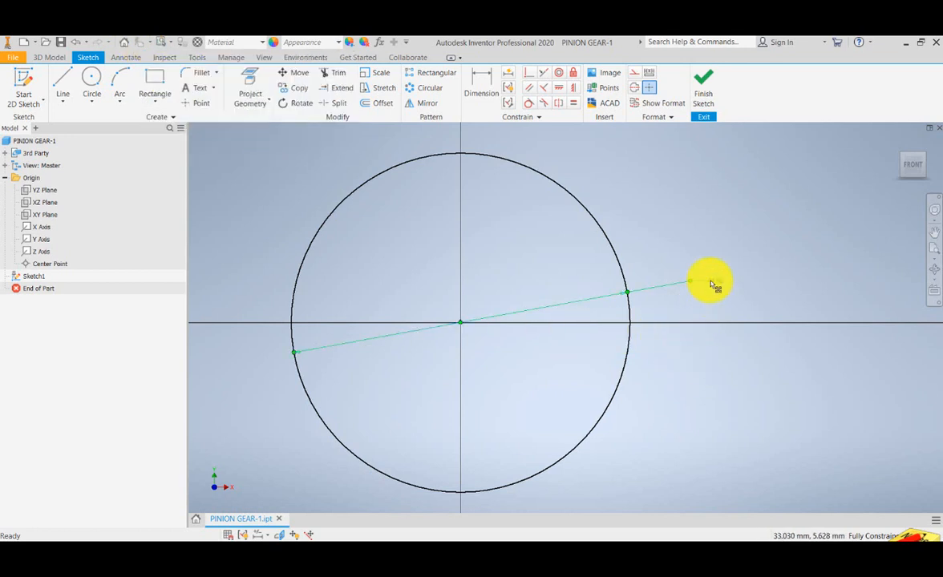
click(713, 282)
click(739, 327)
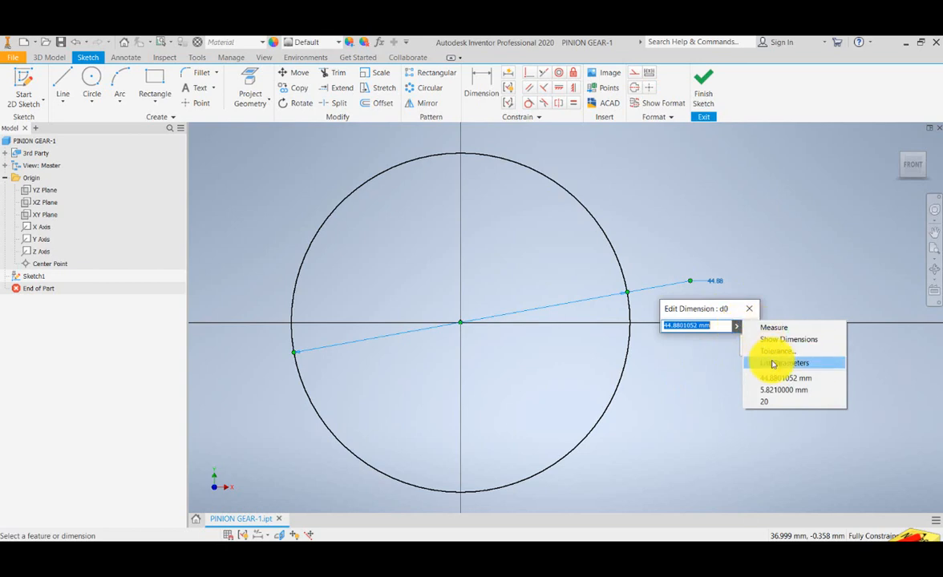
click(773, 364)
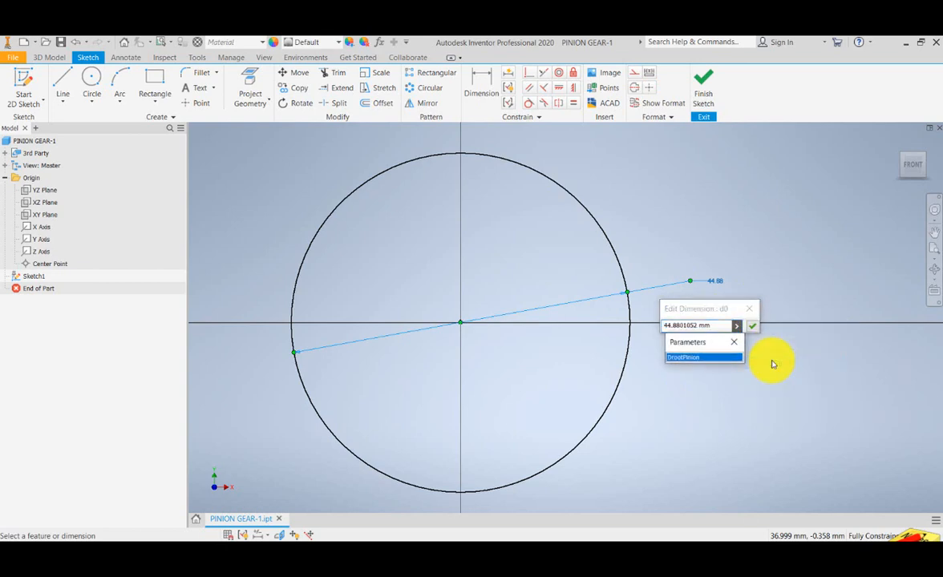
click(703, 359)
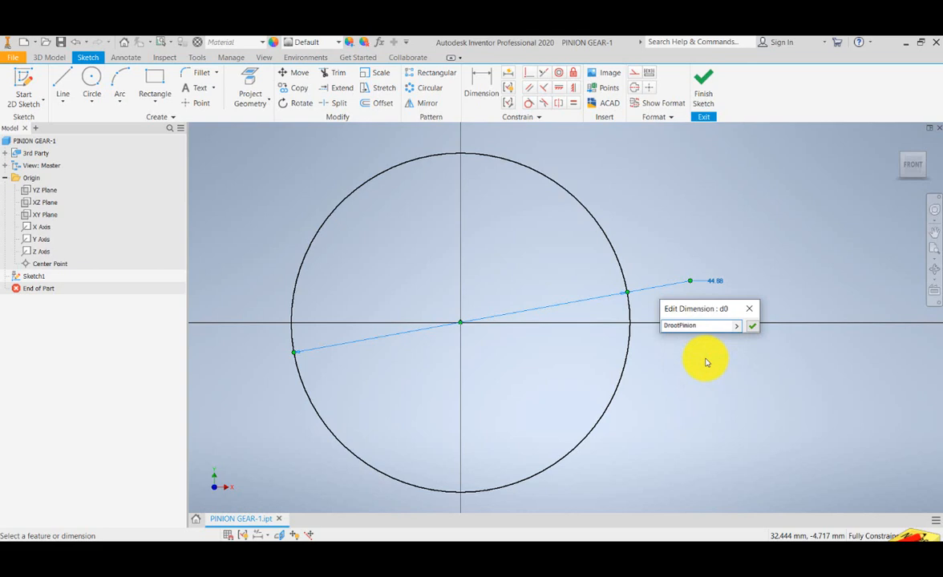
key(Return)
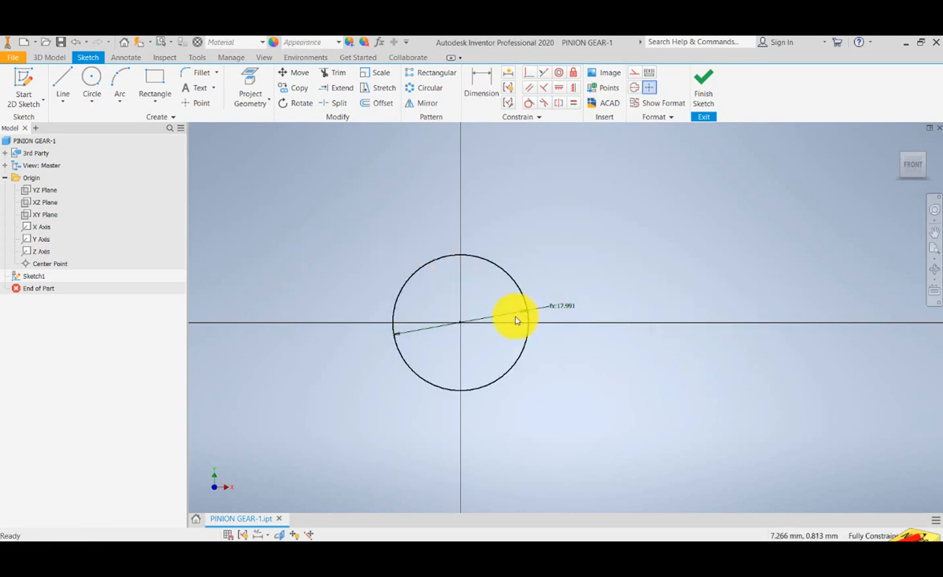
- Switch to the Excel workbook and set the diametral pitch in cell N8 to 11
scroll(518, 321, up, 5)
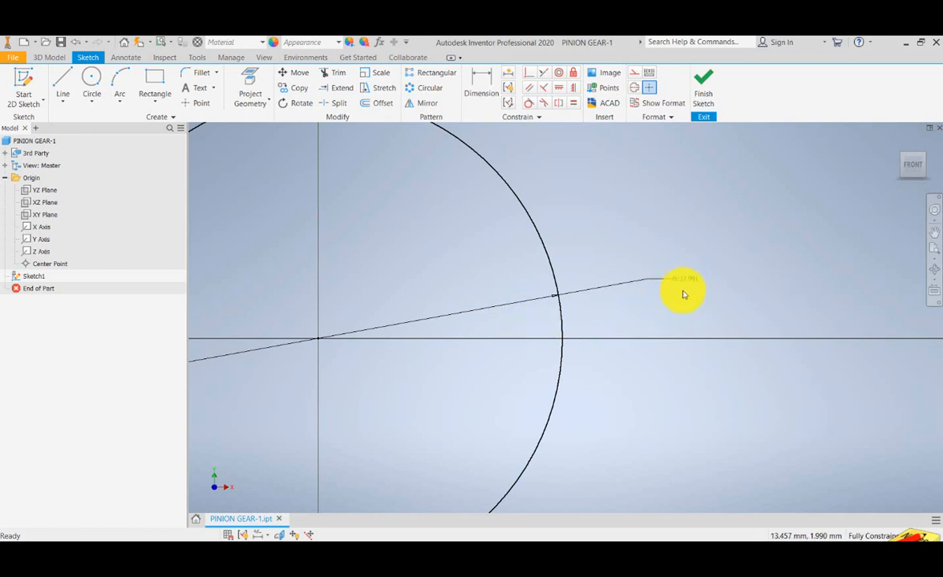
scroll(673, 300, down, 5)
scroll(643, 305, up, 3)
mouse_move(677, 291)
mouse_down()
mouse_move(762, 297)
mouse_move(727, 315)
mouse_move(693, 316)
mouse_up()
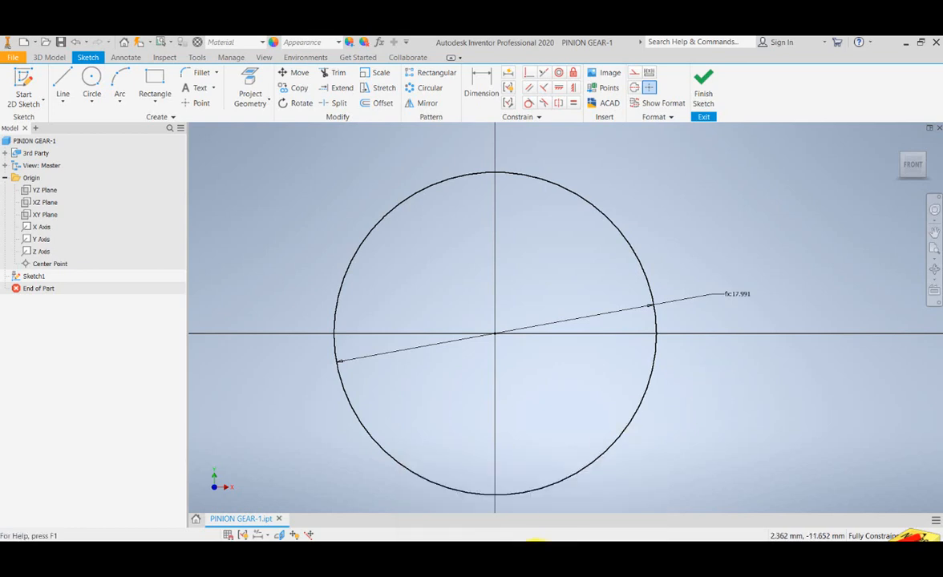
mouse_move(530, 562)
click(505, 524)
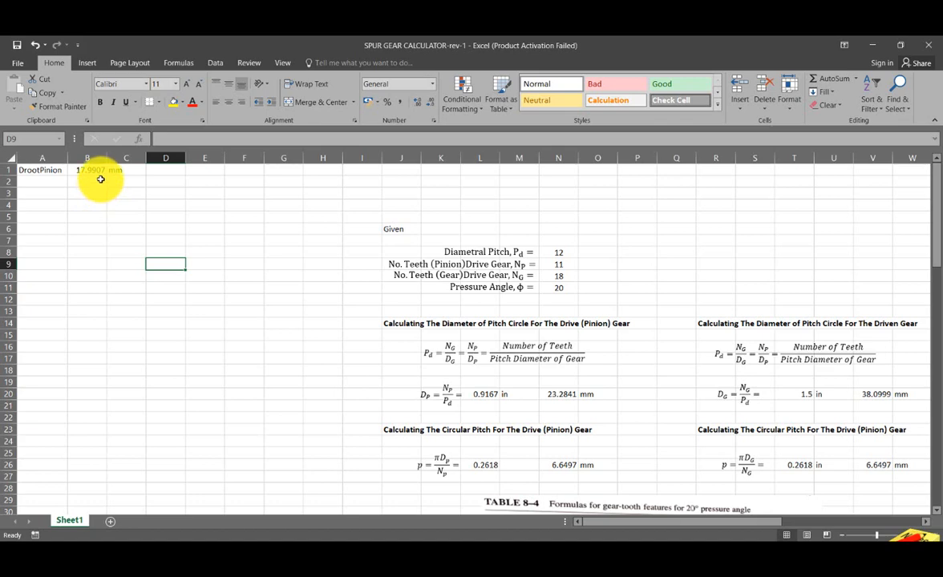
click(872, 45)
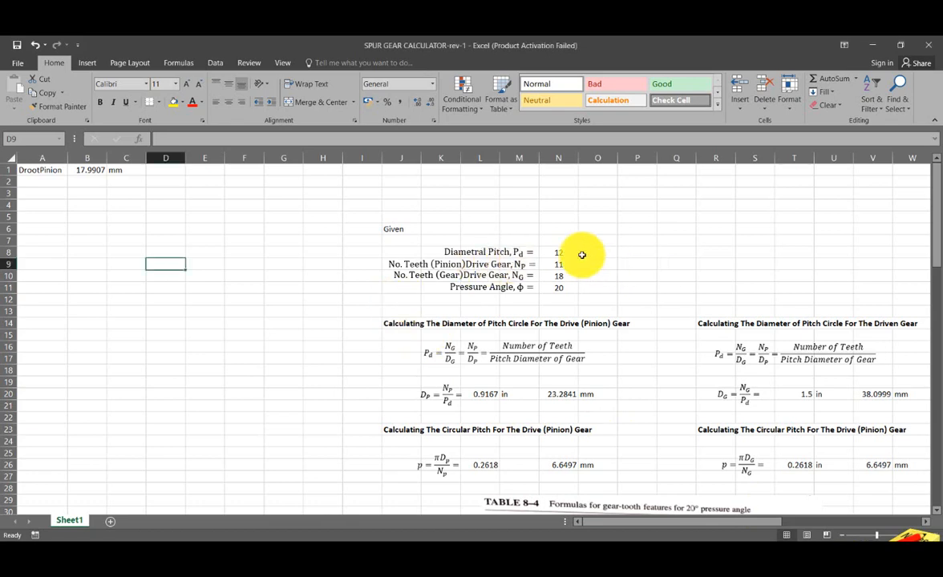
click(552, 254)
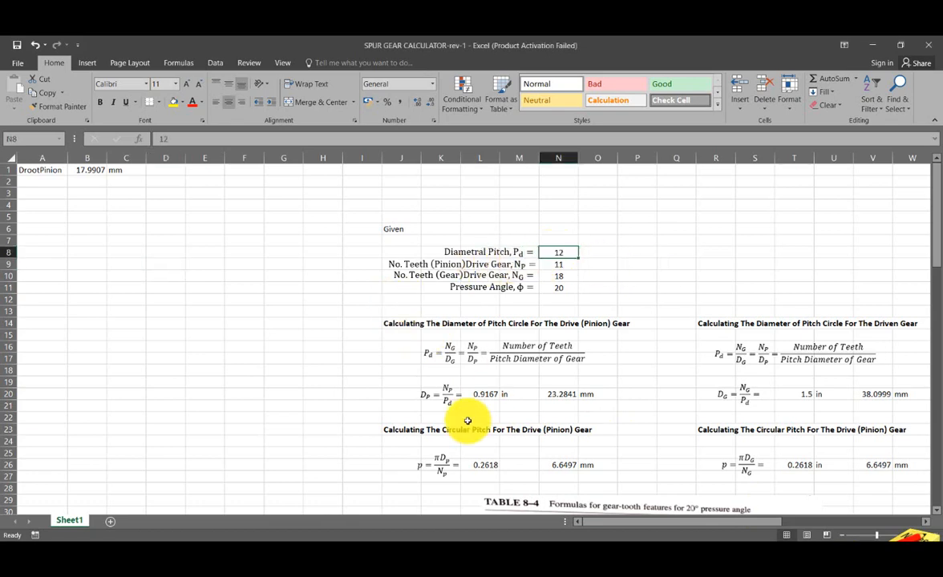
text(11)
key(Return)
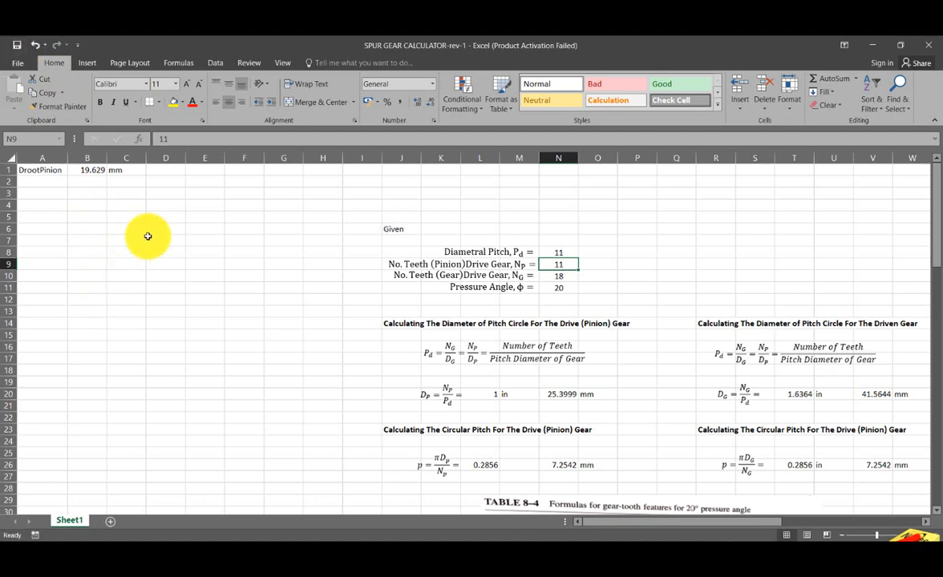
- Return to Inventor and run a Local Update on the pinion gear part to apply the changed workbook values
click(463, 537)
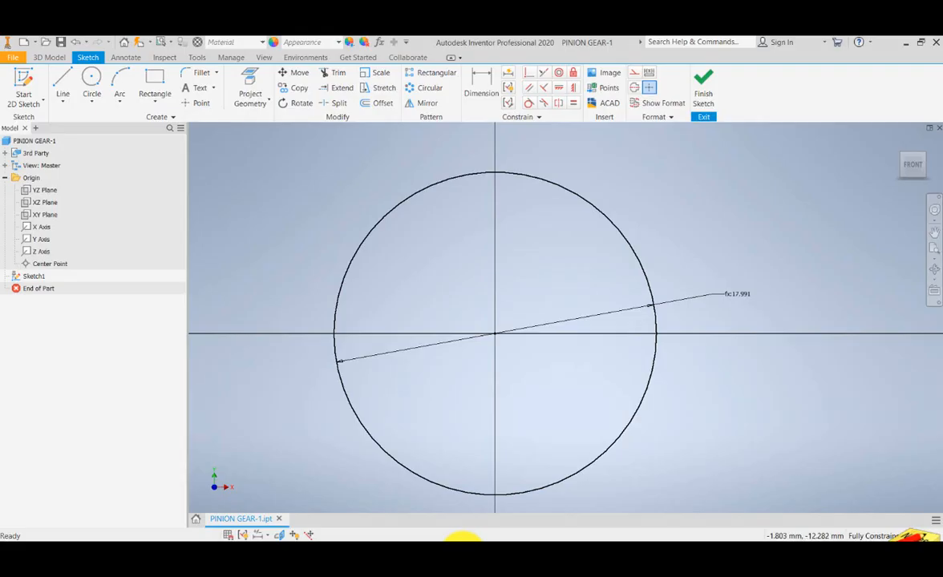
click(141, 47)
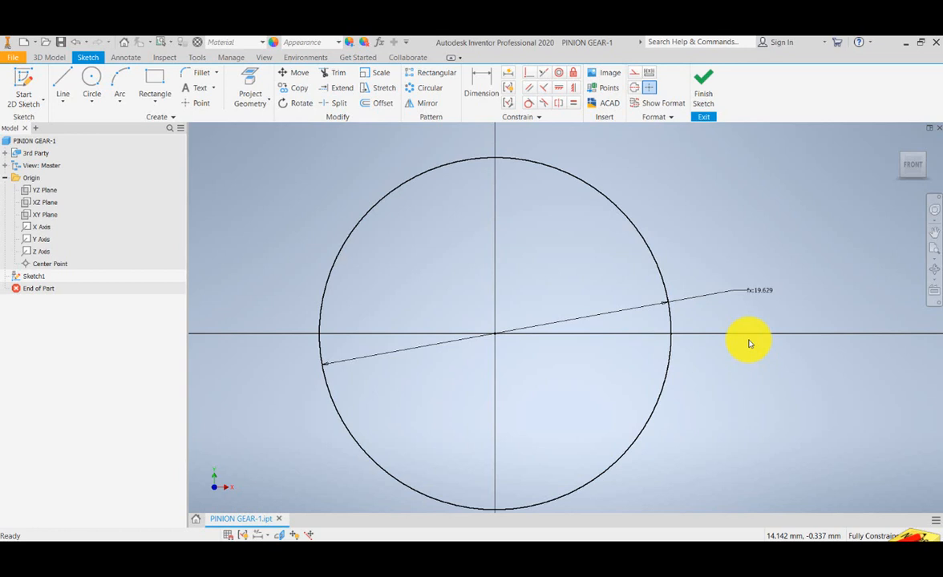
- Switch to the Excel workbook and set the diametral pitch in cell N8 to 12
mouse_move(525, 536)
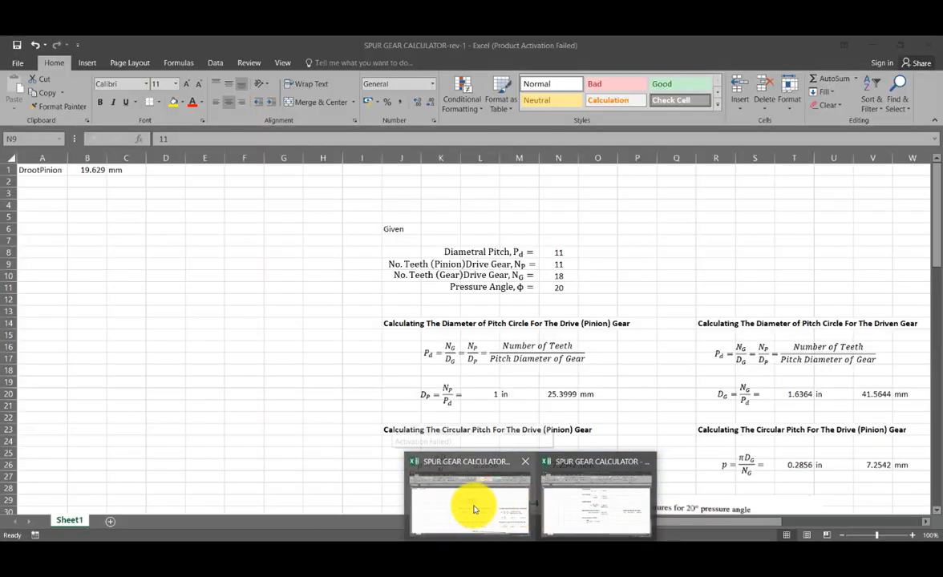
click(474, 507)
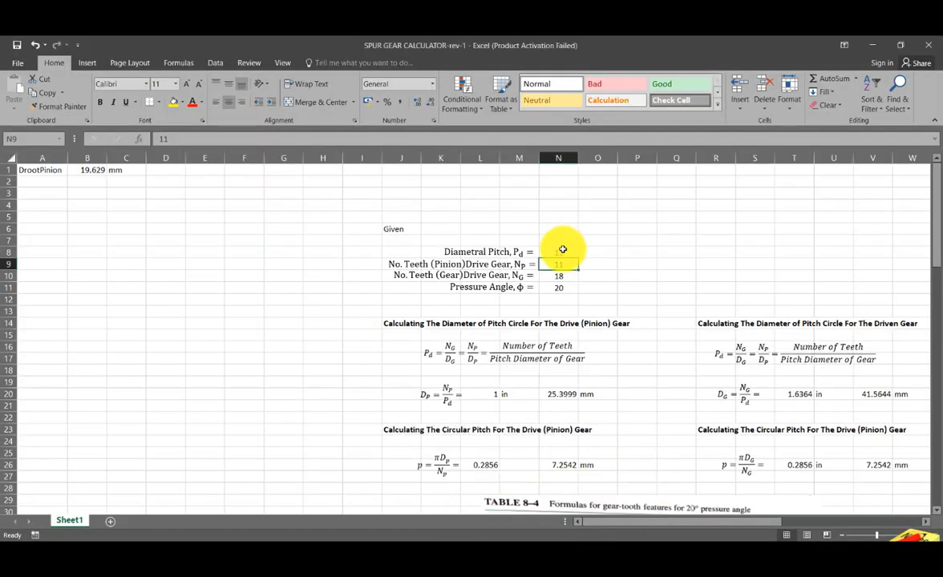
click(563, 250)
text(12)
key(Return)
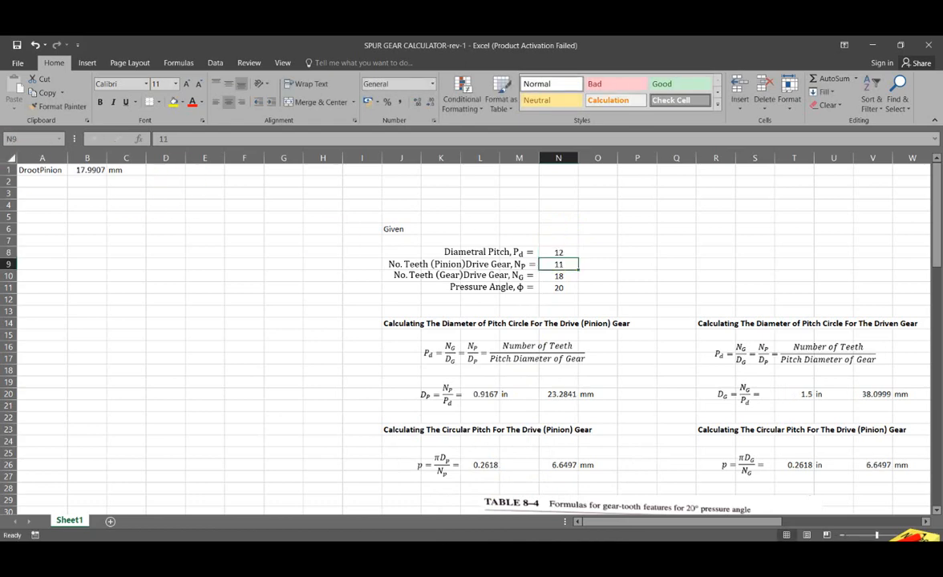
- Save the workbook and return to Inventor to update the pinion gear part with the changed value
click(16, 47)
click(469, 547)
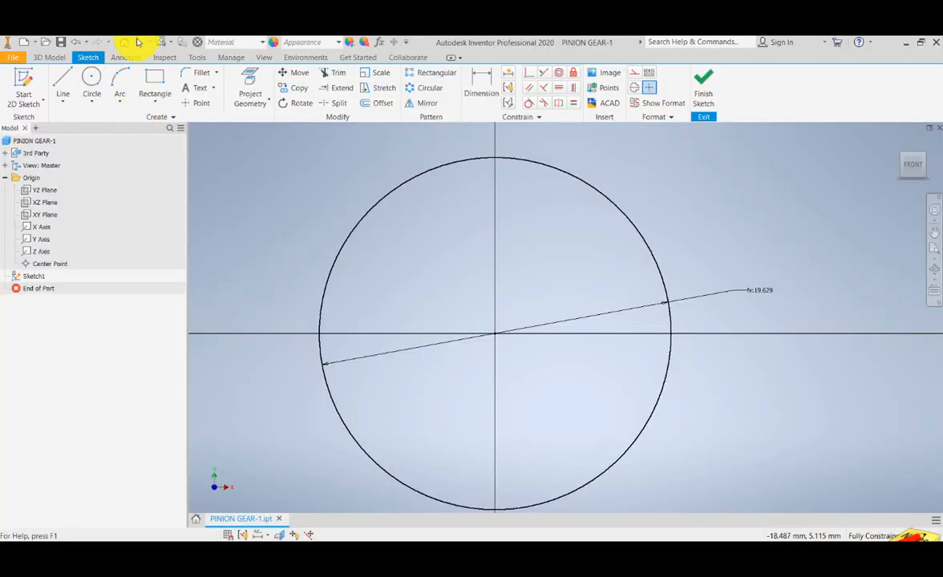
click(125, 41)
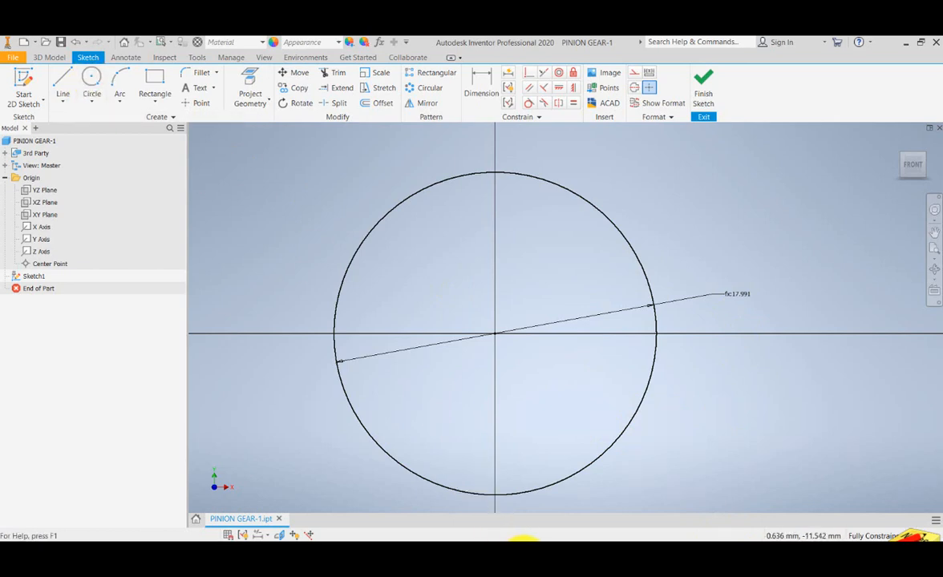
- Sketch a second circle of about 31 mm diameter around the root circle, centred on the origin
click(92, 80)
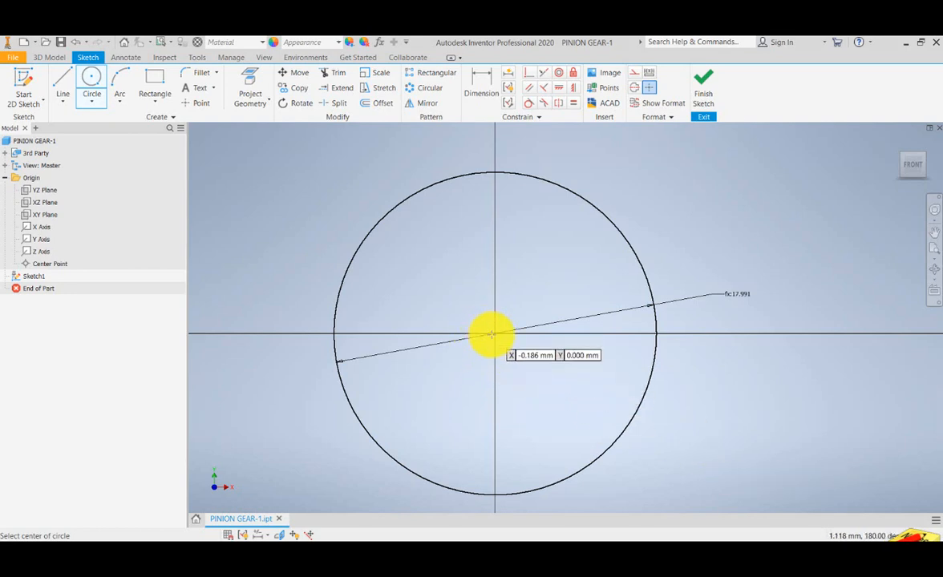
click(493, 332)
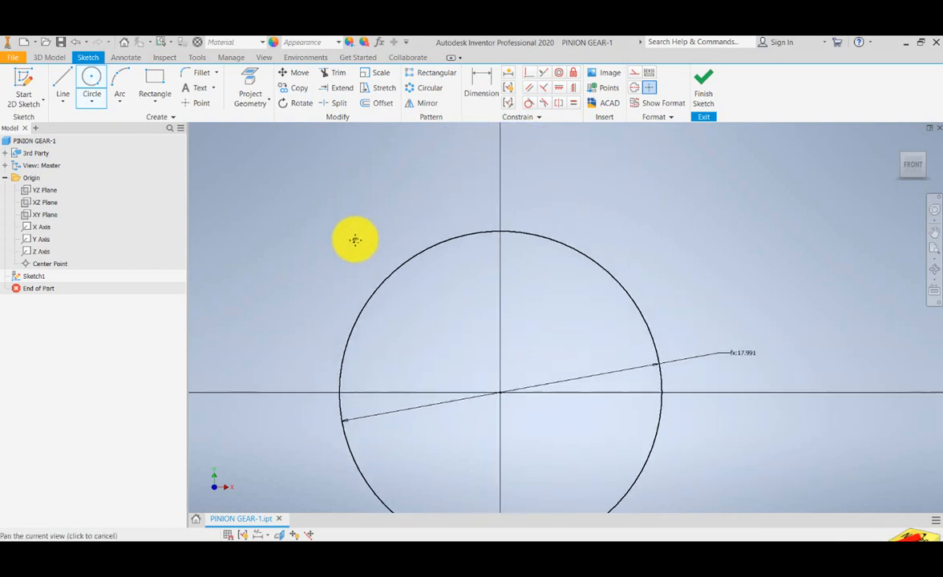
scroll(353, 237, down, 4)
scroll(353, 237, up, 3)
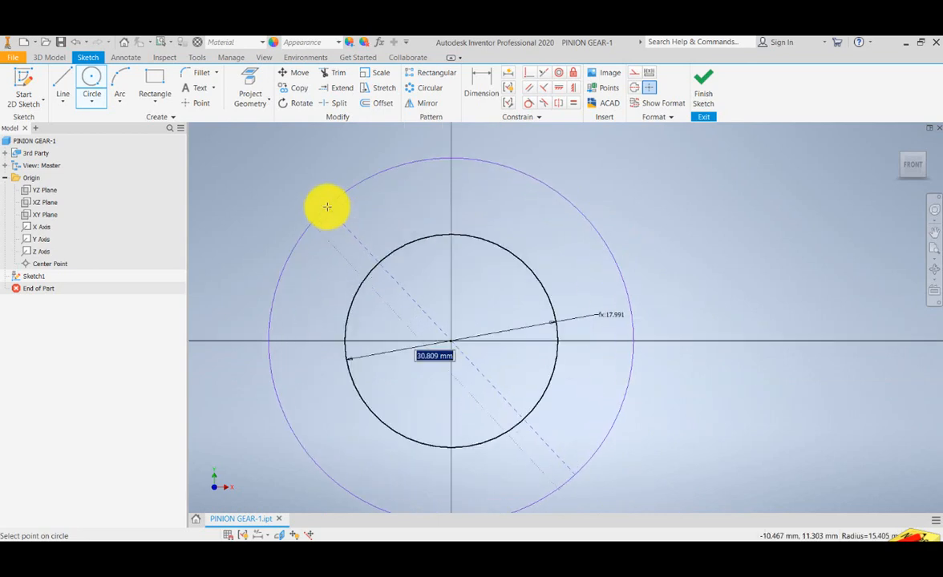
click(326, 206)
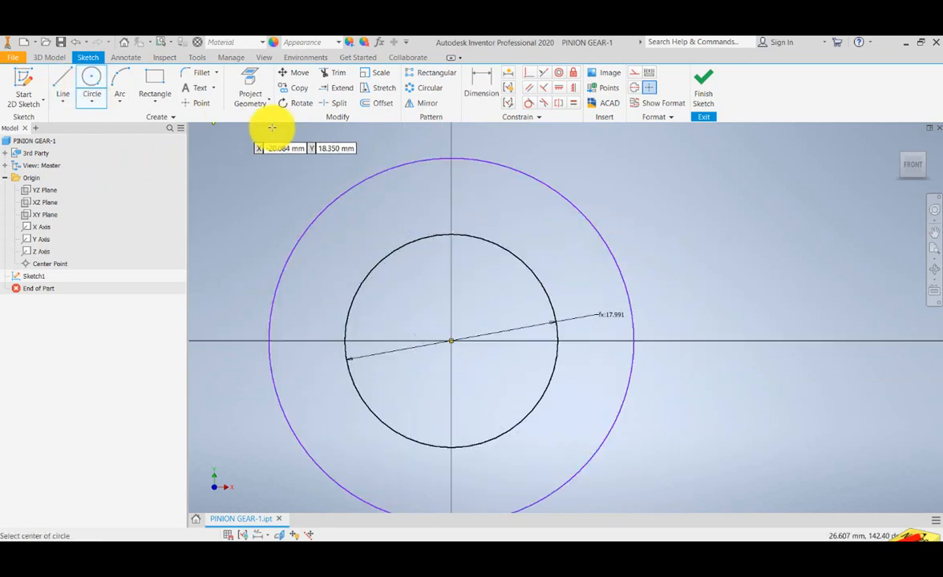
- Dimension the outer circle's diameter and accept its drawn value
click(478, 82)
click(566, 205)
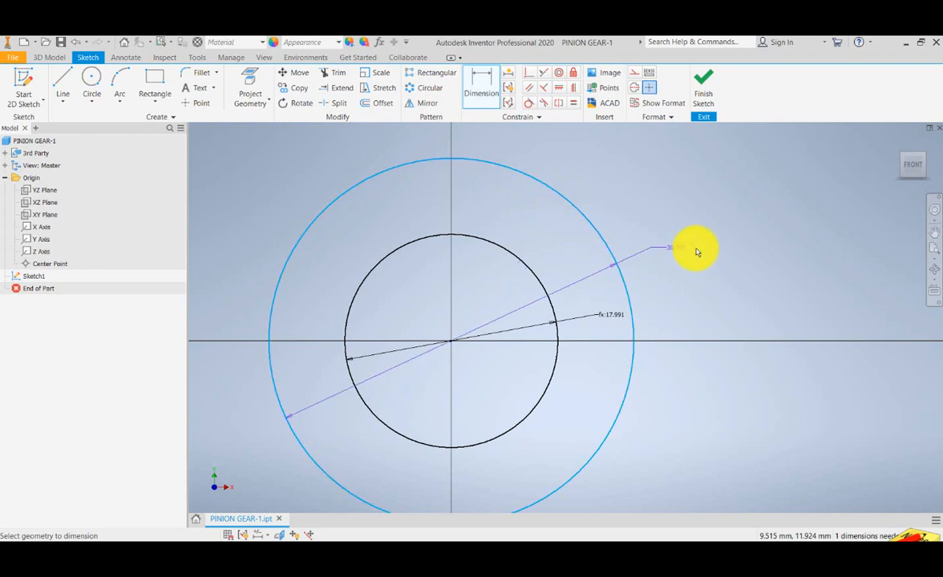
click(676, 277)
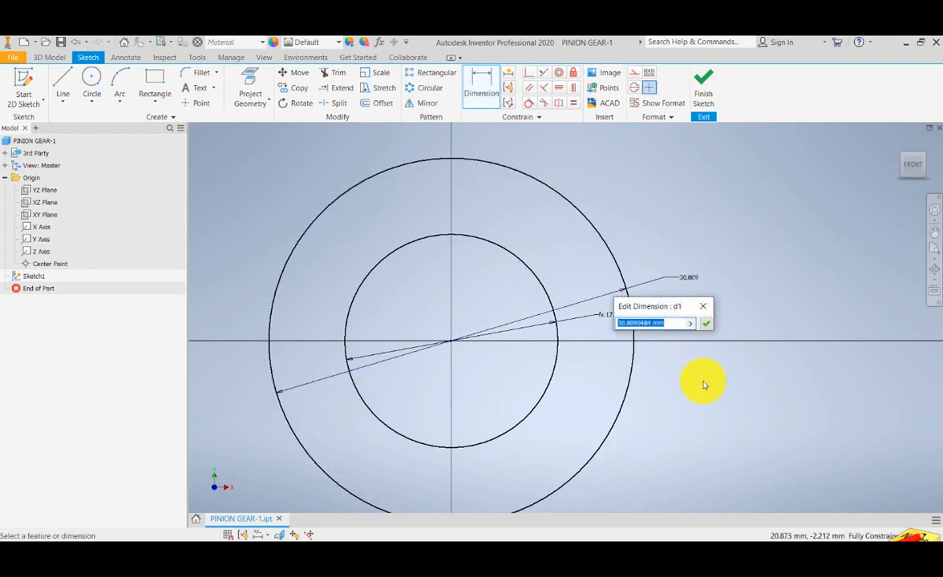
click(705, 323)
drag(667, 393, 682, 361)
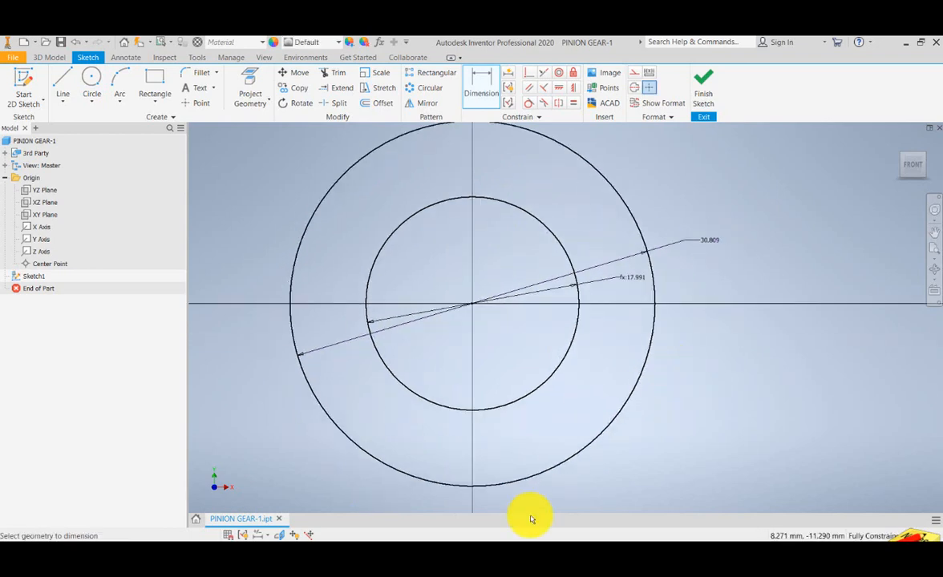
- Switch to the Excel workbook, check the gear diameter diagram, and copy the label in cell A1 into A2
mouse_move(536, 550)
click(498, 526)
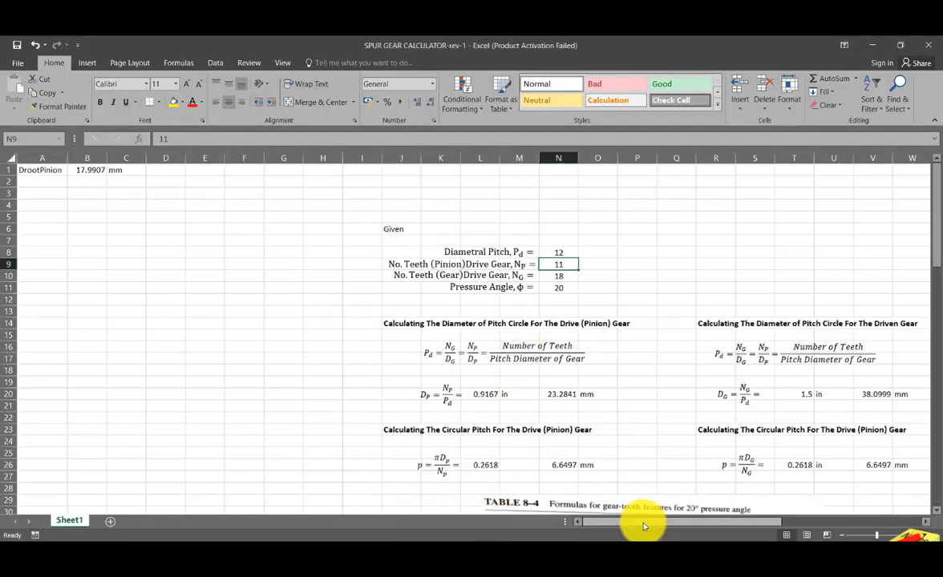
drag(646, 527, 774, 527)
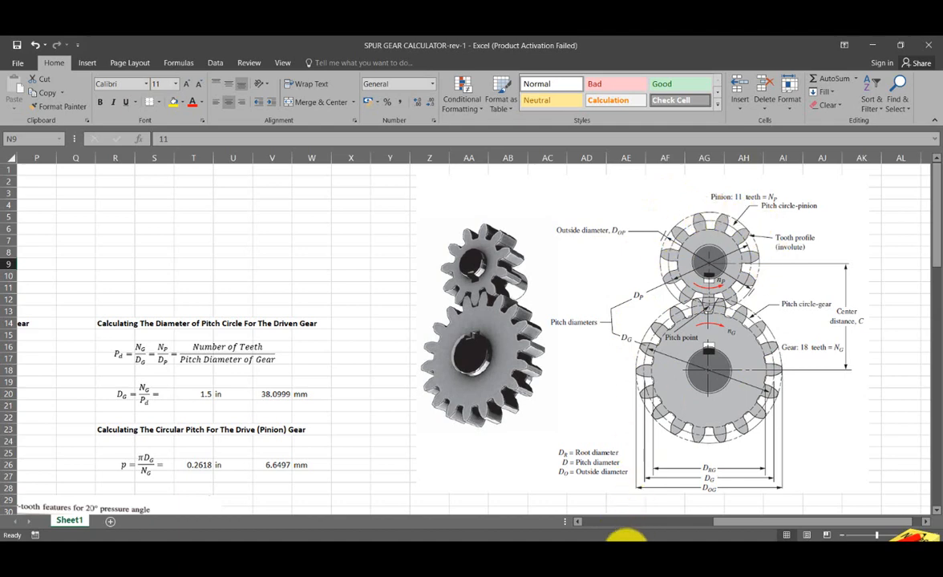
drag(735, 527, 600, 527)
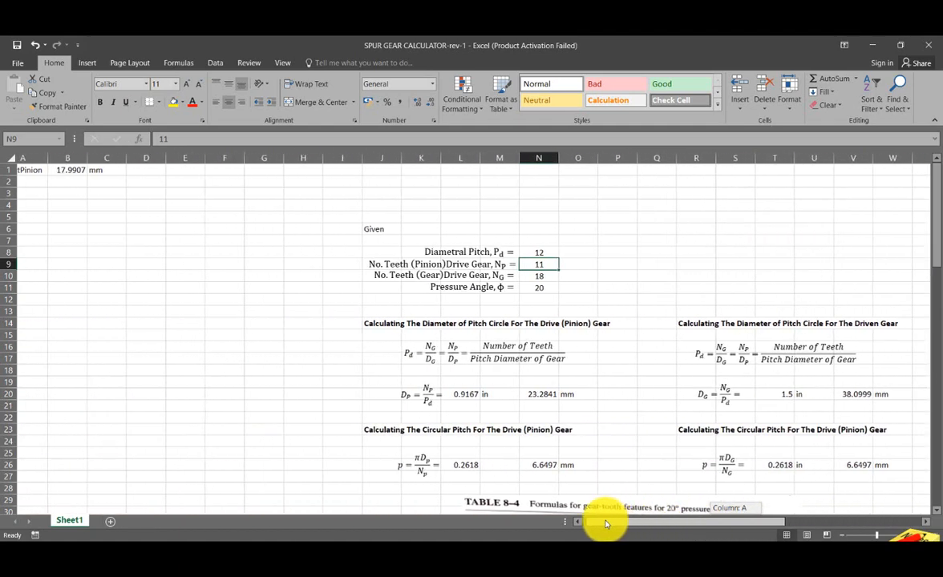
click(202, 285)
click(33, 170)
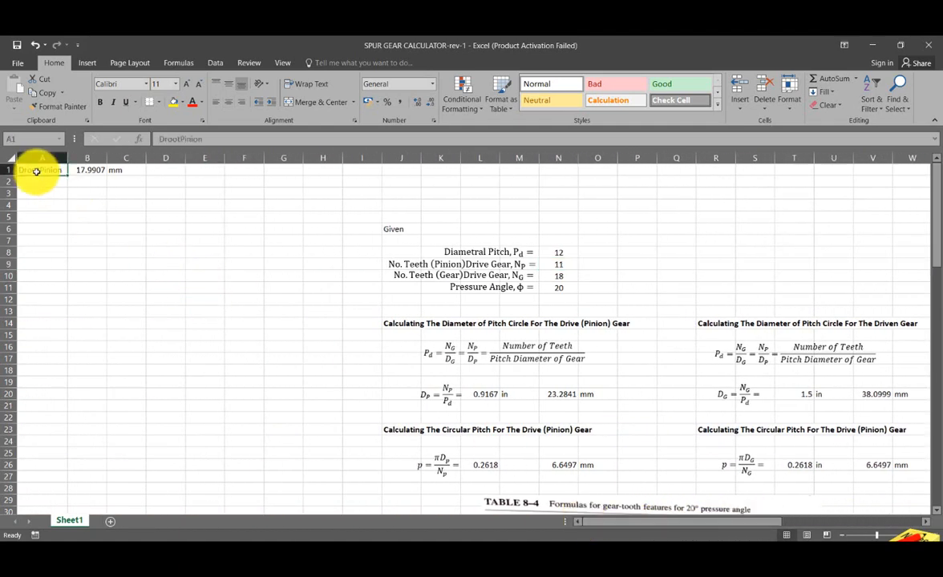
key(ctrl+c)
click(37, 181)
key(ctrl+v)
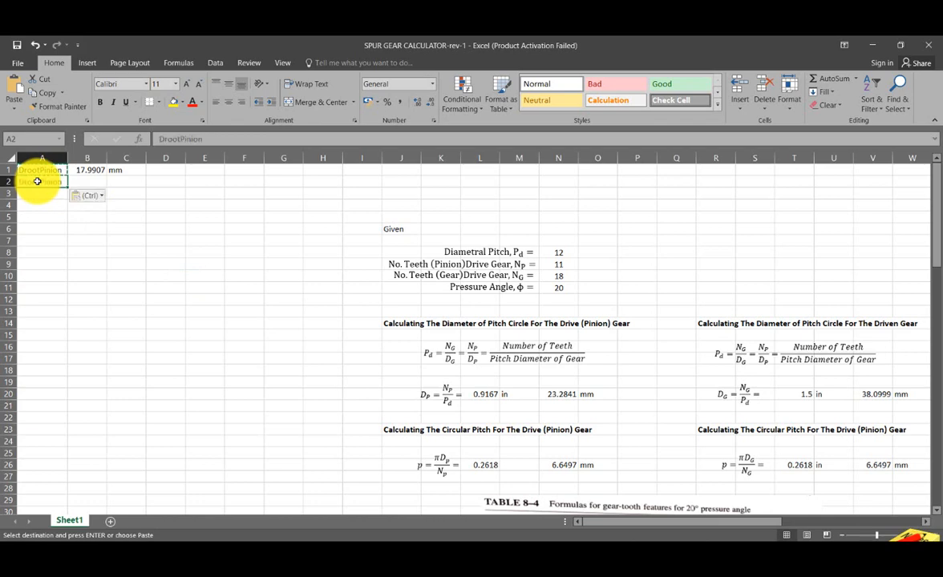
- Change the label in cell A2 to DoutsidePinion and widen column A to fit it
double_click(37, 182)
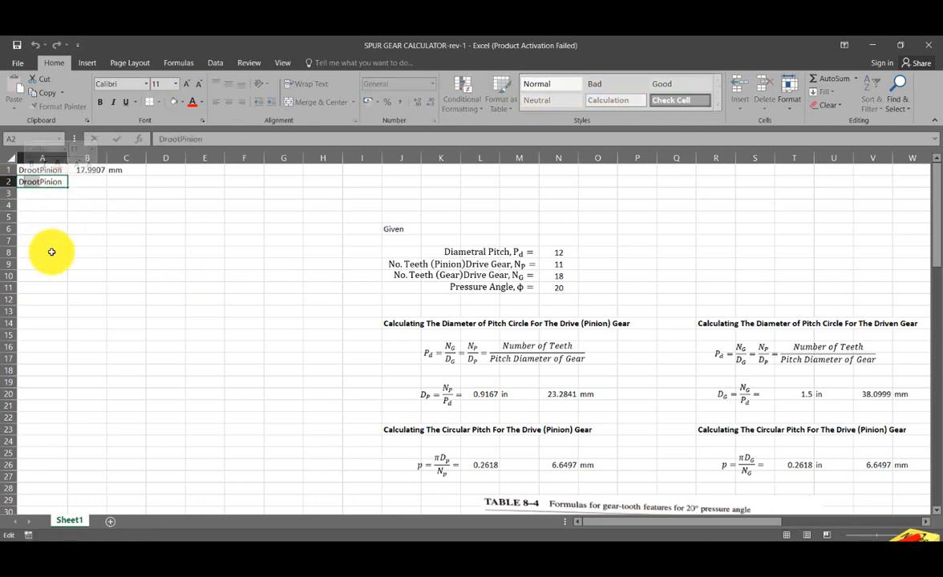
key(BackSpace)
key(BackSpace)
key(BackSpace)
key(BackSpace)
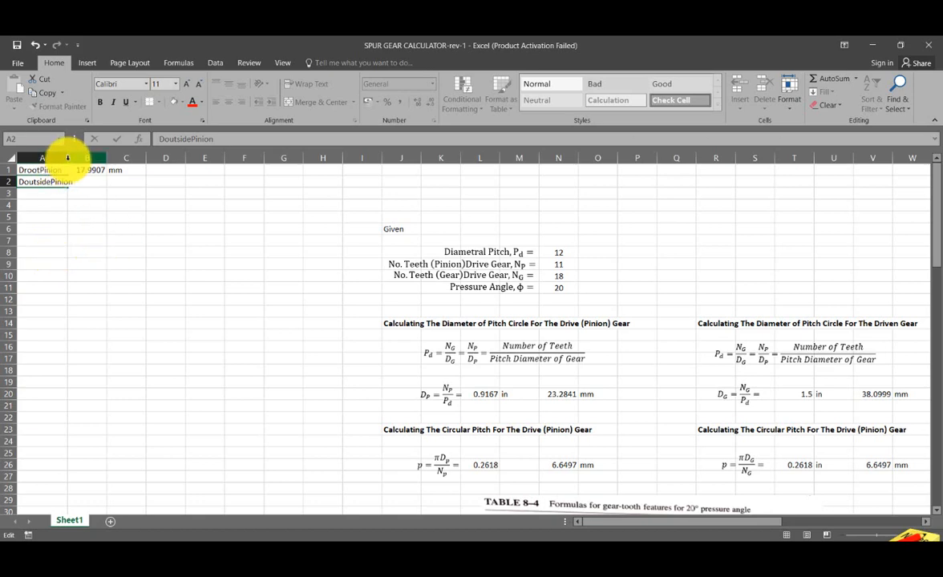
click(120, 251)
drag(67, 158, 77, 158)
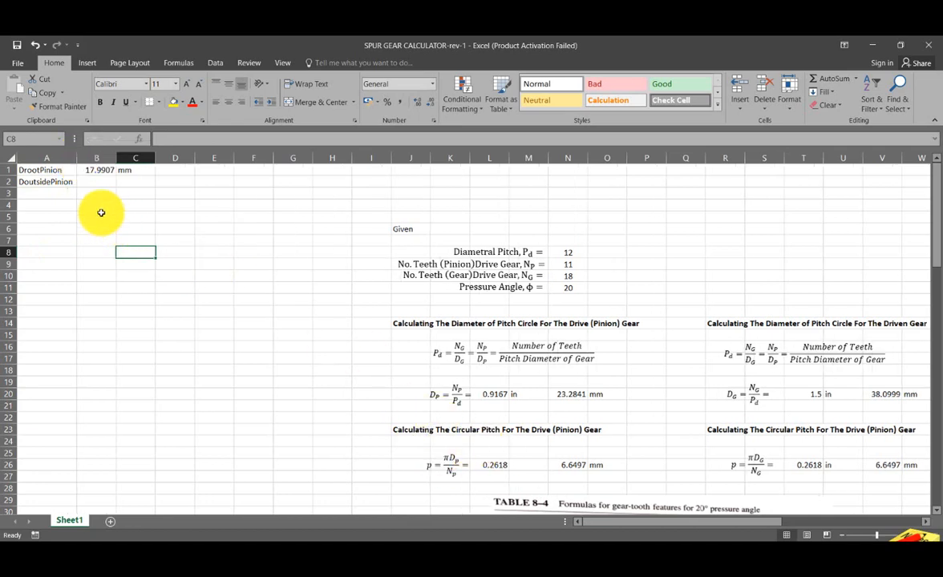
- Link cell B2 by formula to the pinion's calculated outside diameter in millimetres in cell M60
scroll(611, 372, down, 9)
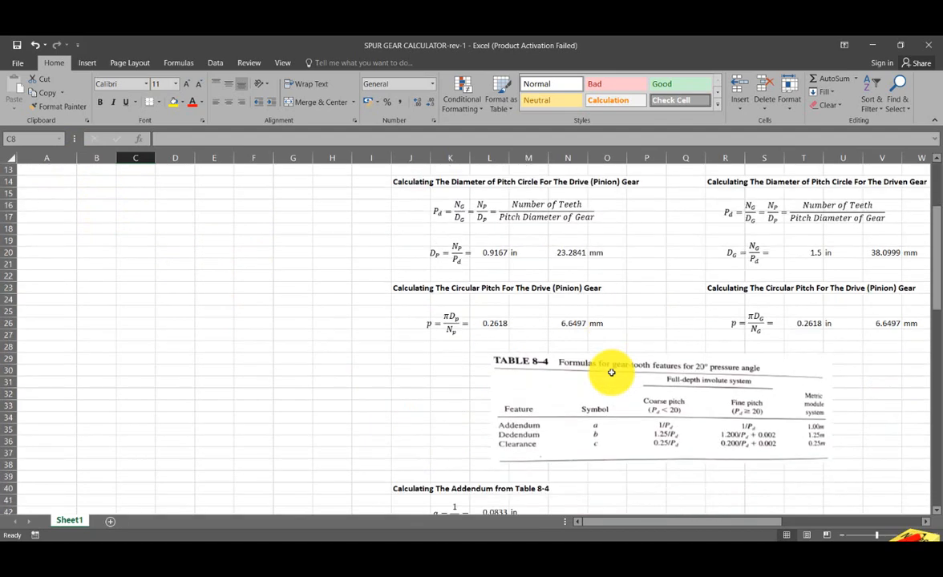
scroll(366, 377, up, 9)
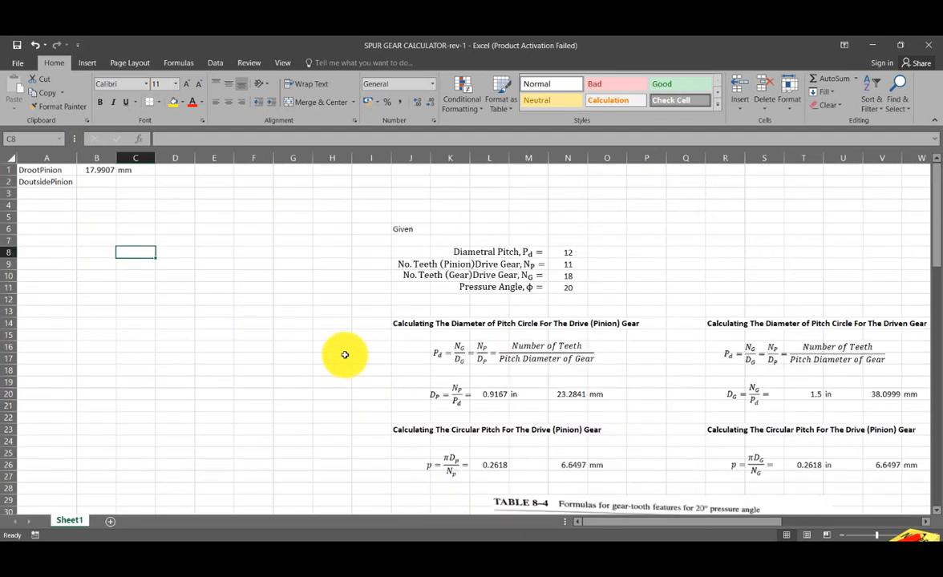
click(91, 179)
text(=)
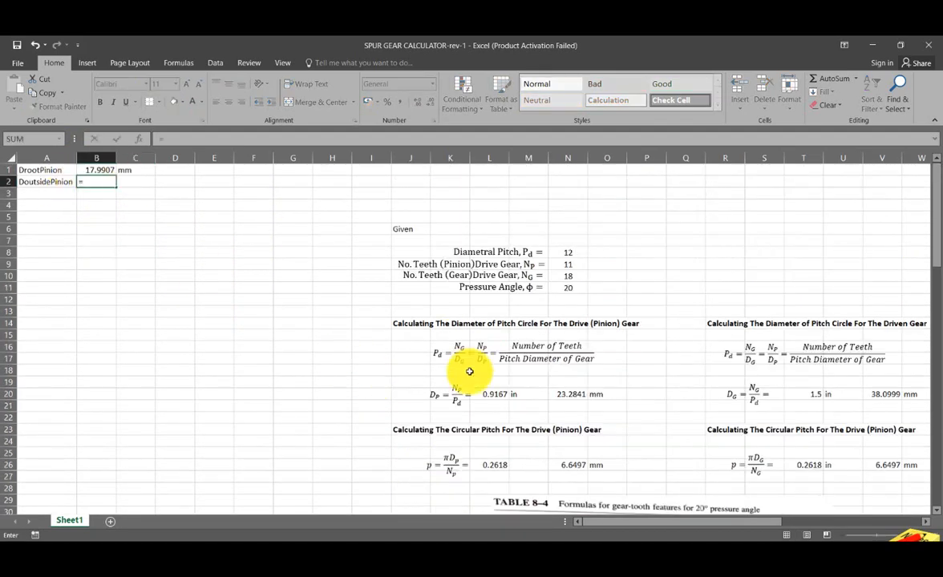
scroll(469, 371, down, 13)
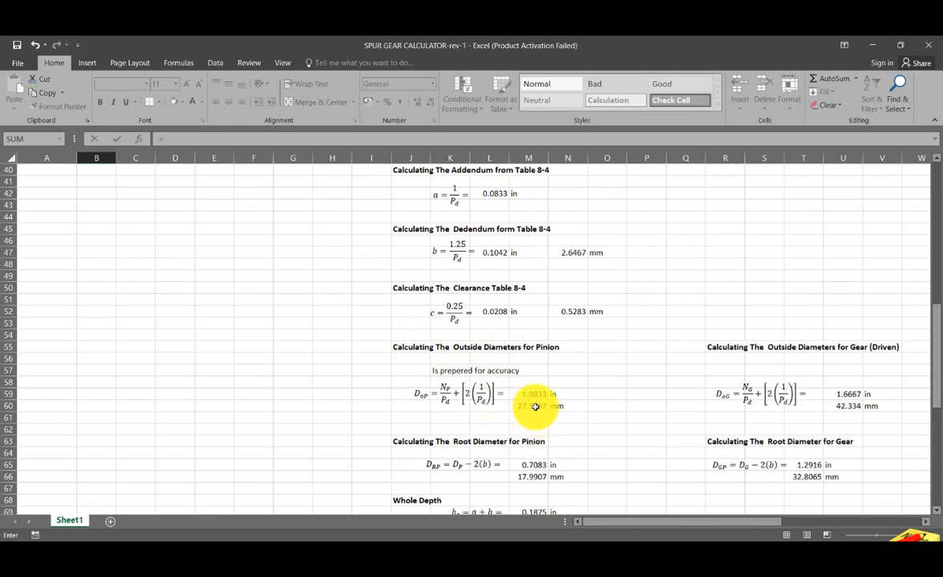
key(Return)
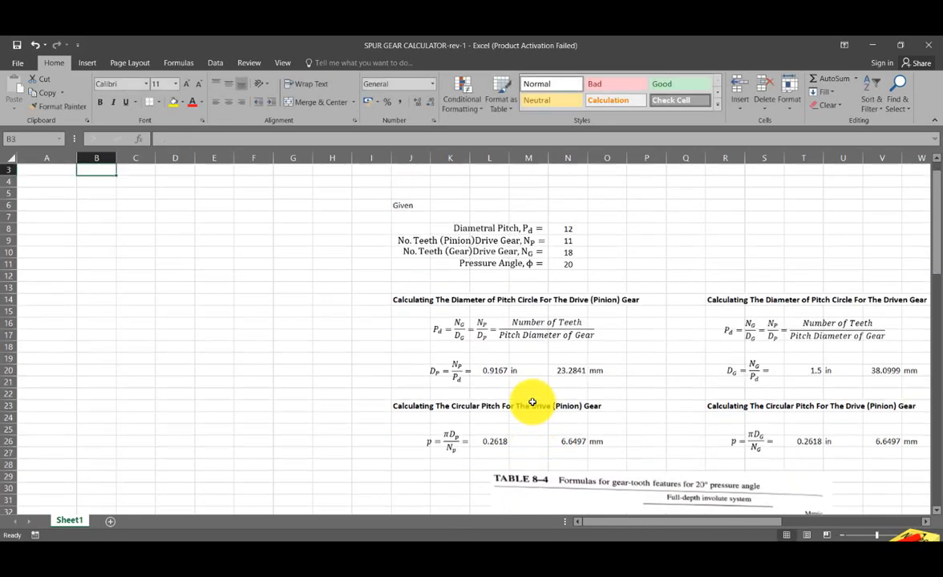
scroll(125, 318, up, 1)
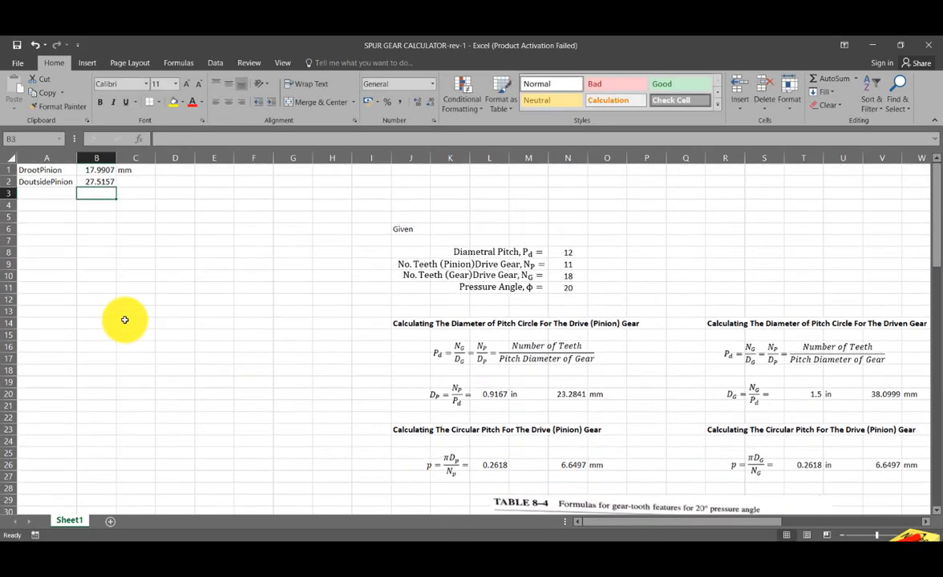
- Fill the unit mm from cell C1 down to C2 beside the outside diameter
click(145, 171)
drag(155, 176, 155, 187)
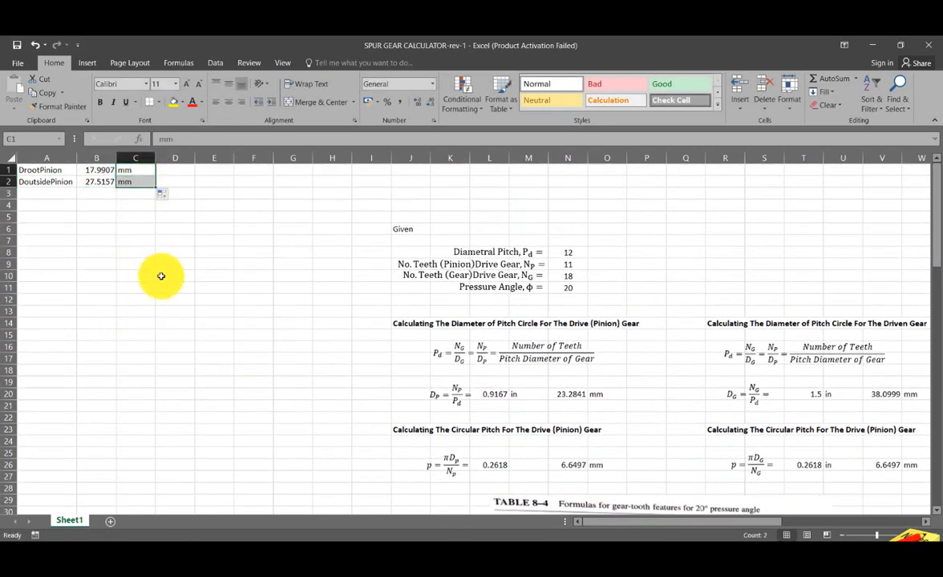
click(163, 277)
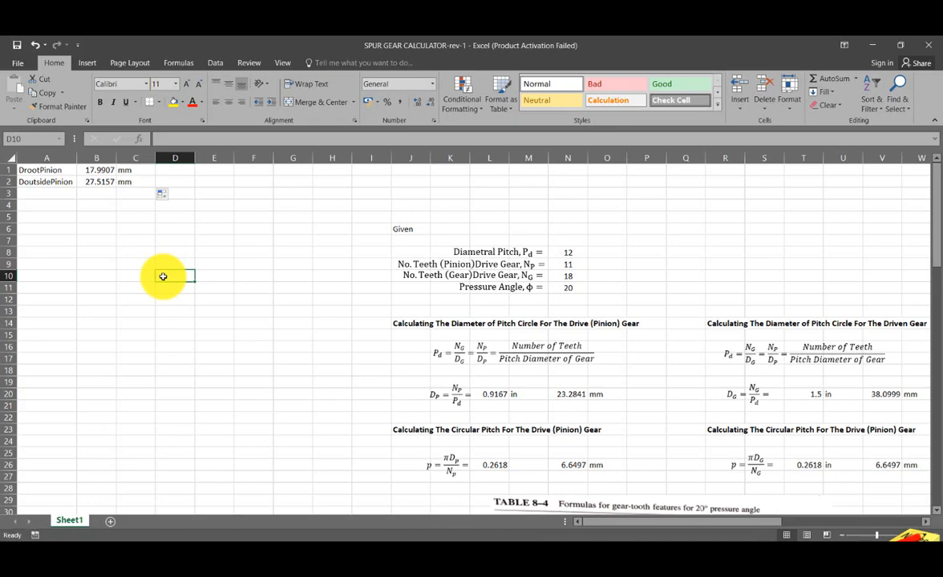
- Return to Inventor and set the outer circle's diameter dimension to the linked parameter DoutsidePinion
click(464, 555)
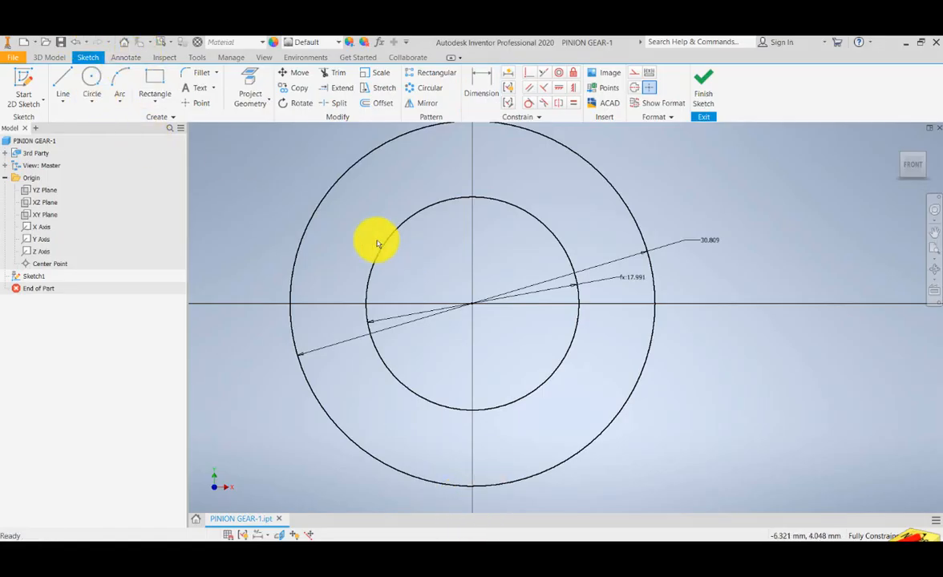
drag(334, 221, 306, 256)
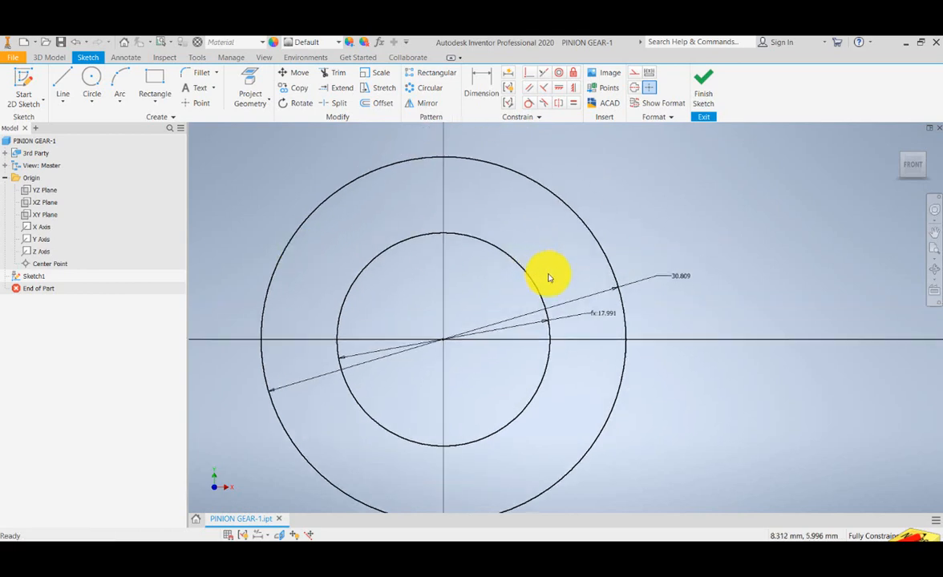
double_click(681, 280)
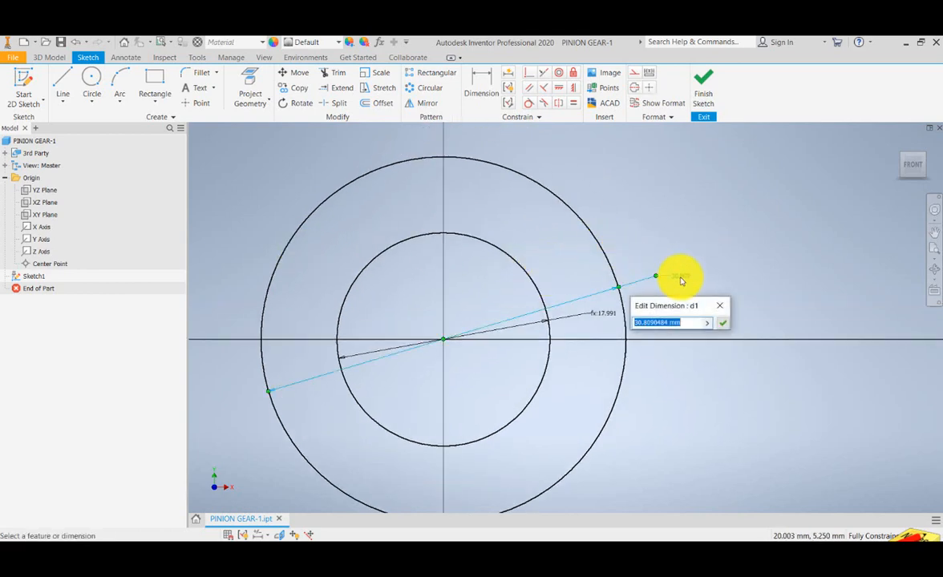
click(707, 325)
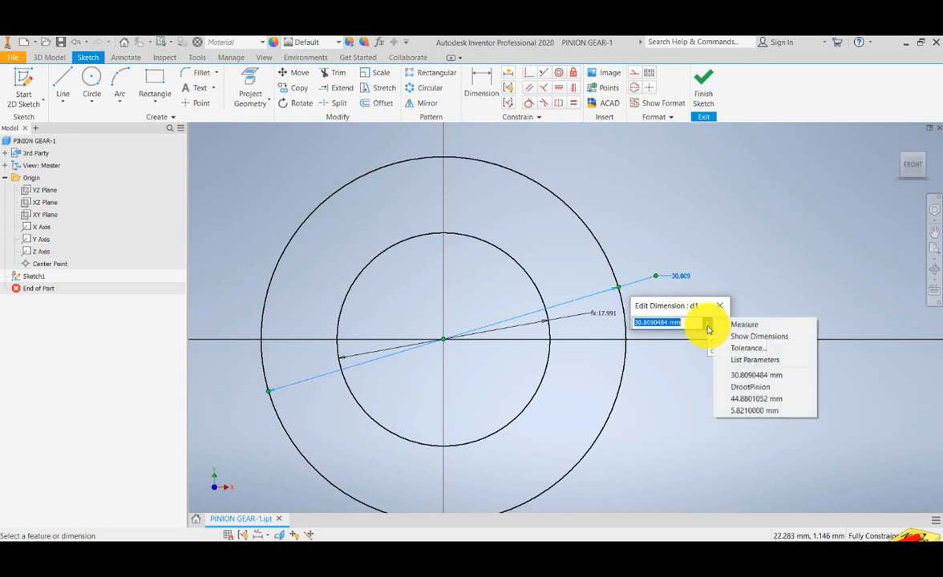
click(737, 362)
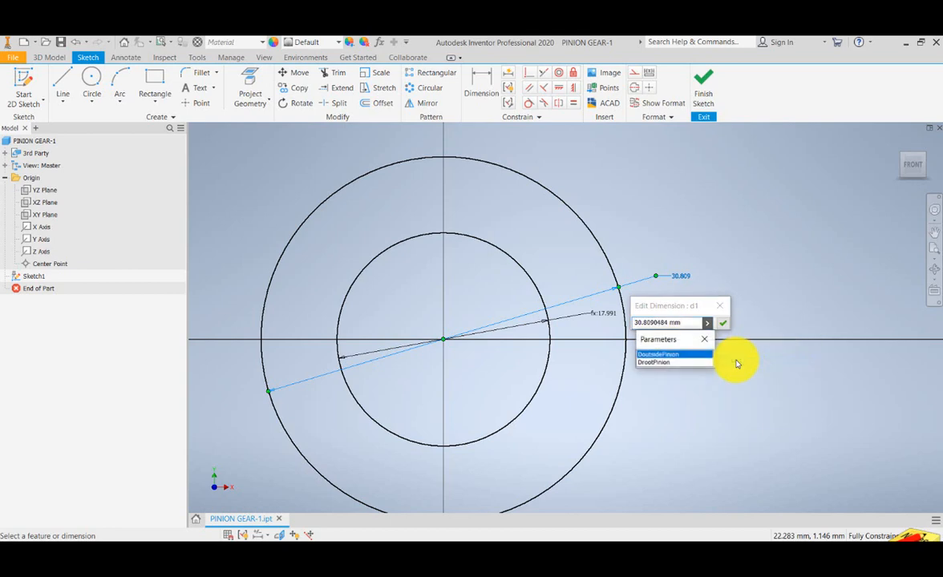
click(674, 354)
click(723, 323)
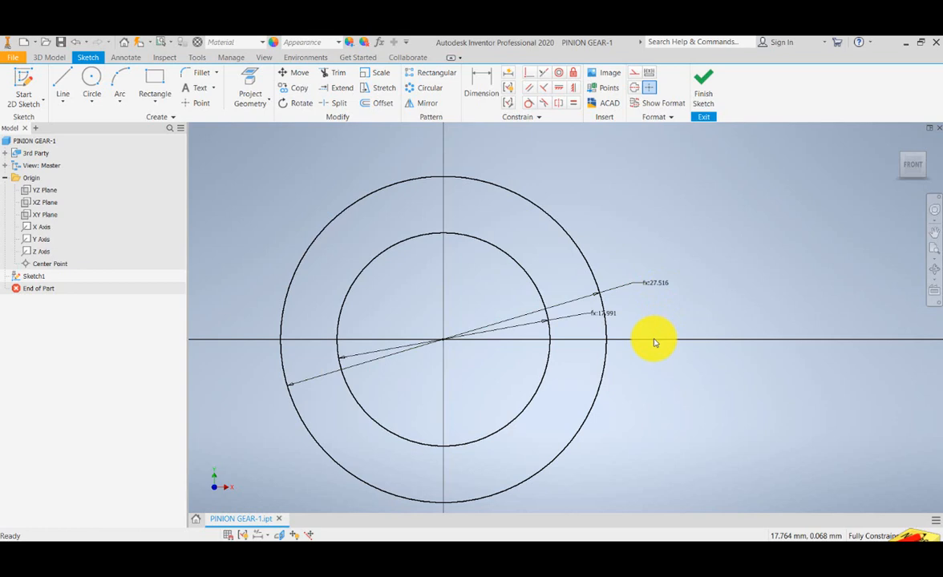
drag(556, 187, 617, 217)
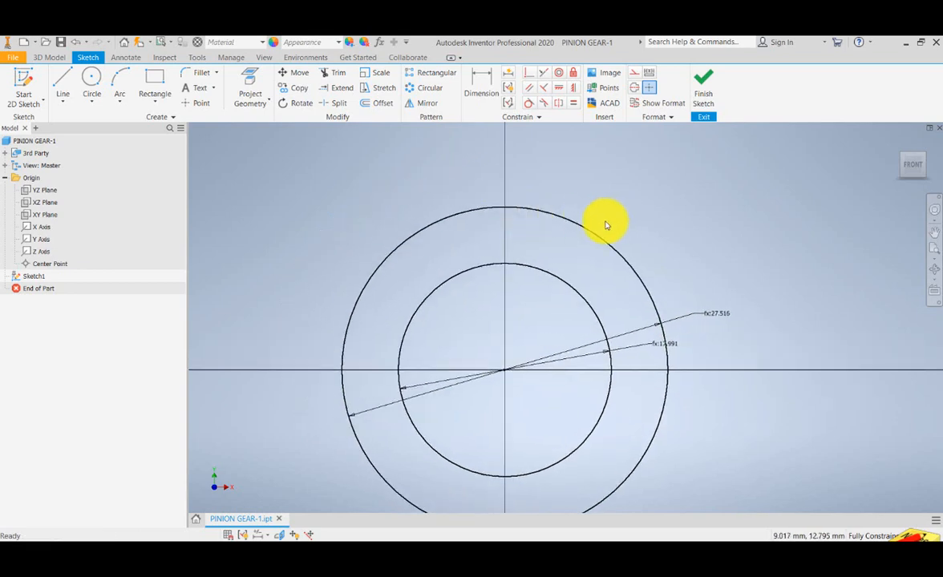
- Convert the outer 27.516 mm diameter circle to construction geometry and clear the selection
click(585, 233)
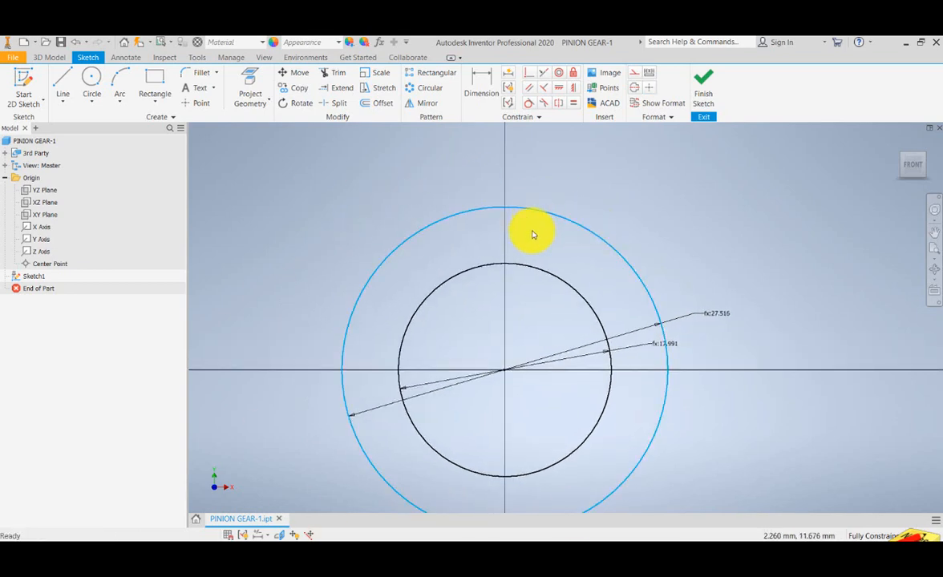
drag(532, 232, 553, 199)
click(633, 74)
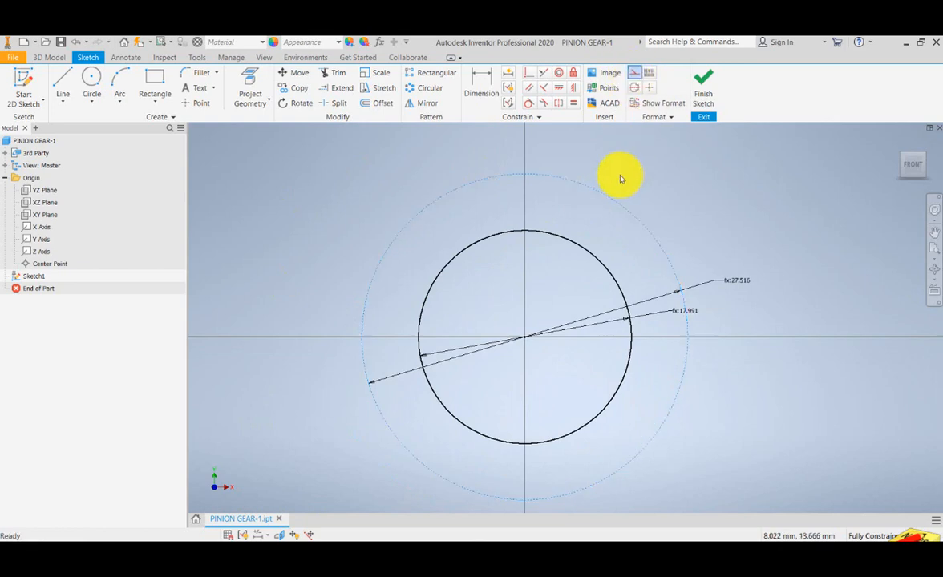
click(608, 239)
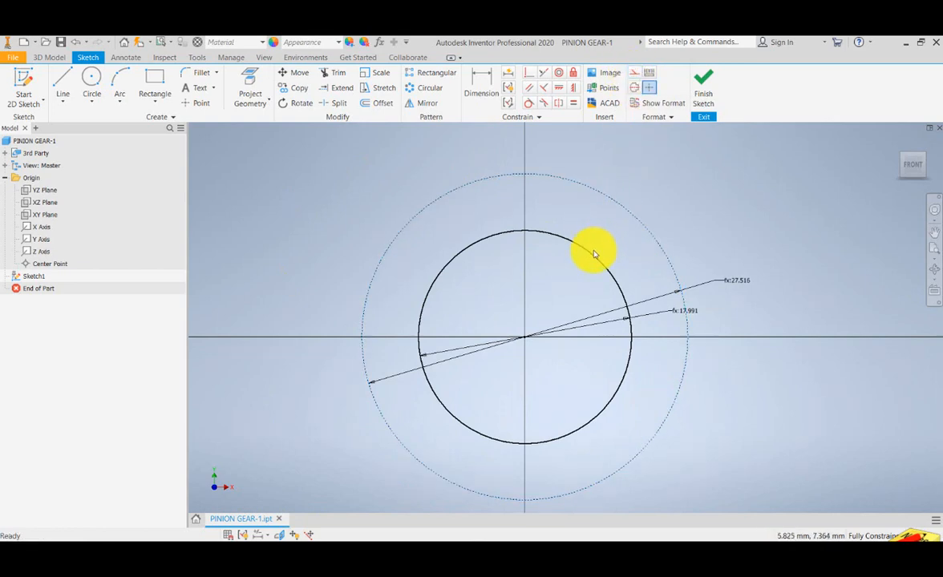
mouse_move(598, 225)
mouse_down()
mouse_move(609, 234)
mouse_move(593, 213)
mouse_move(543, 231)
mouse_up()
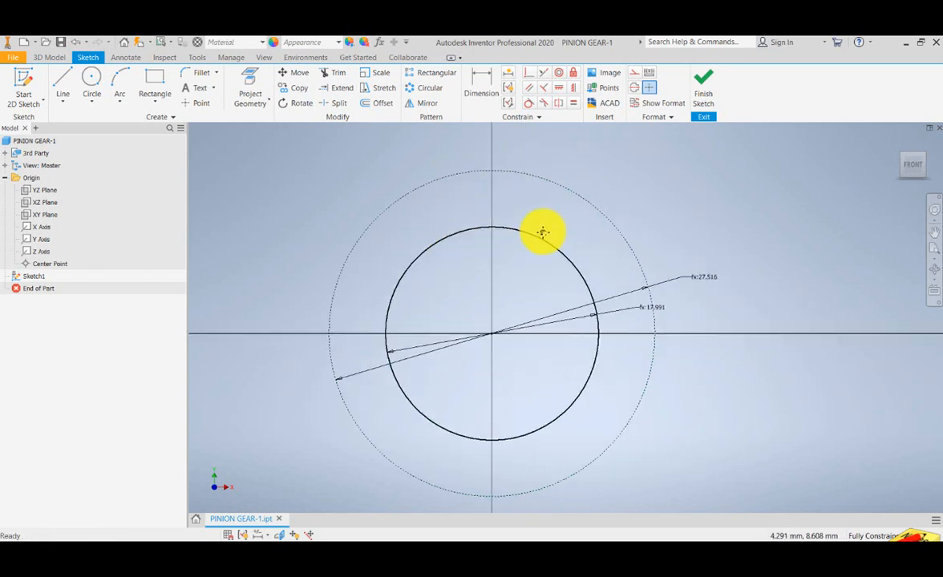
- Draw a circle about 23.6 mm in diameter centred on the origin, between the root circle and the outside construction circle
click(92, 78)
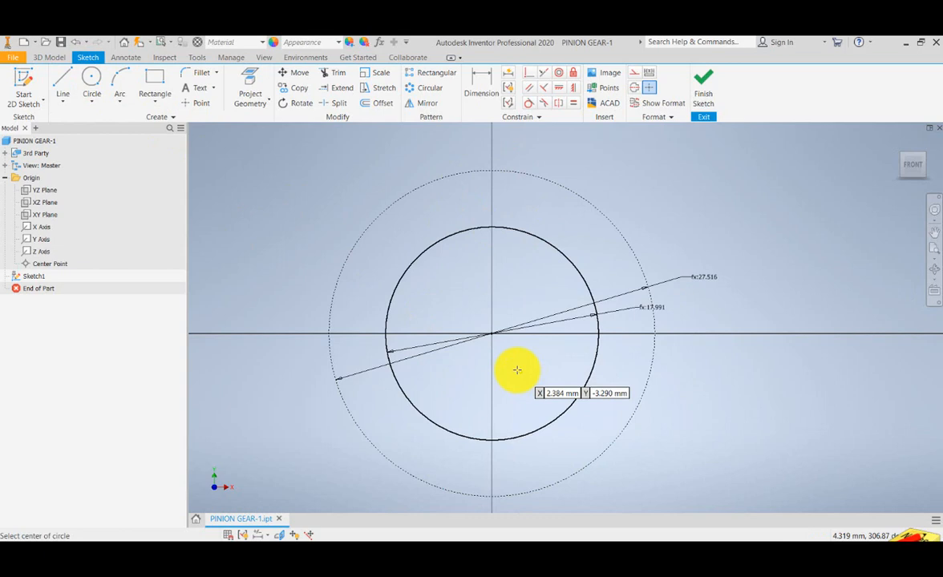
click(489, 332)
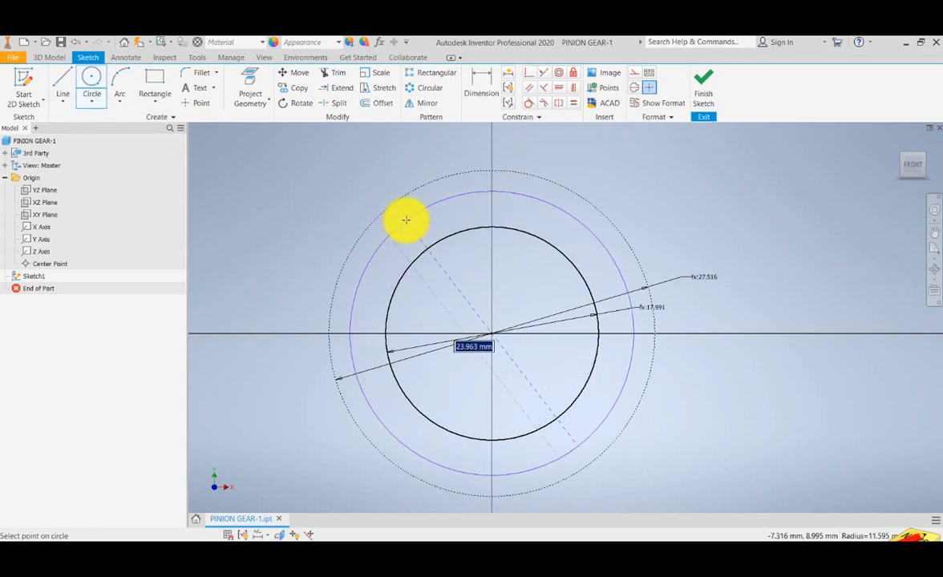
click(406, 223)
drag(510, 276, 504, 293)
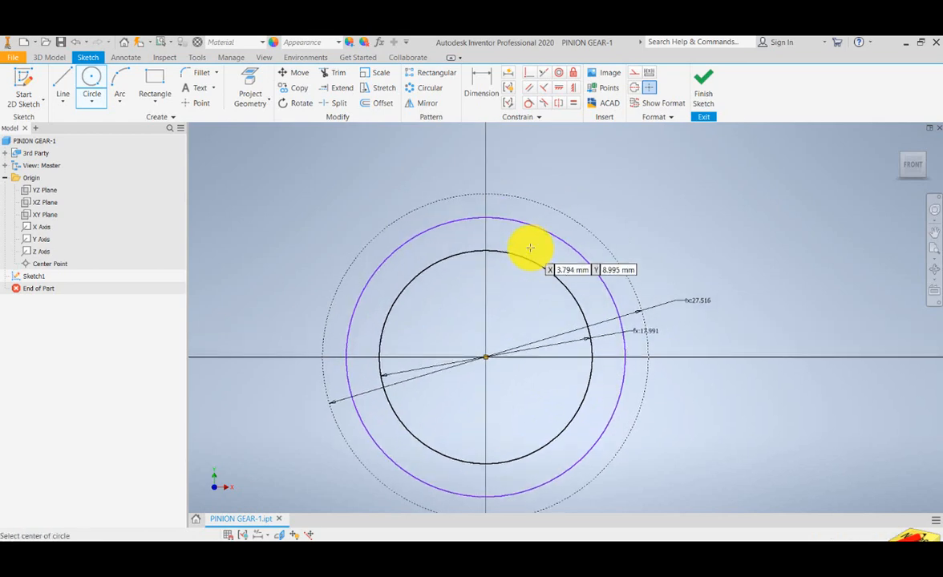
drag(530, 243, 535, 258)
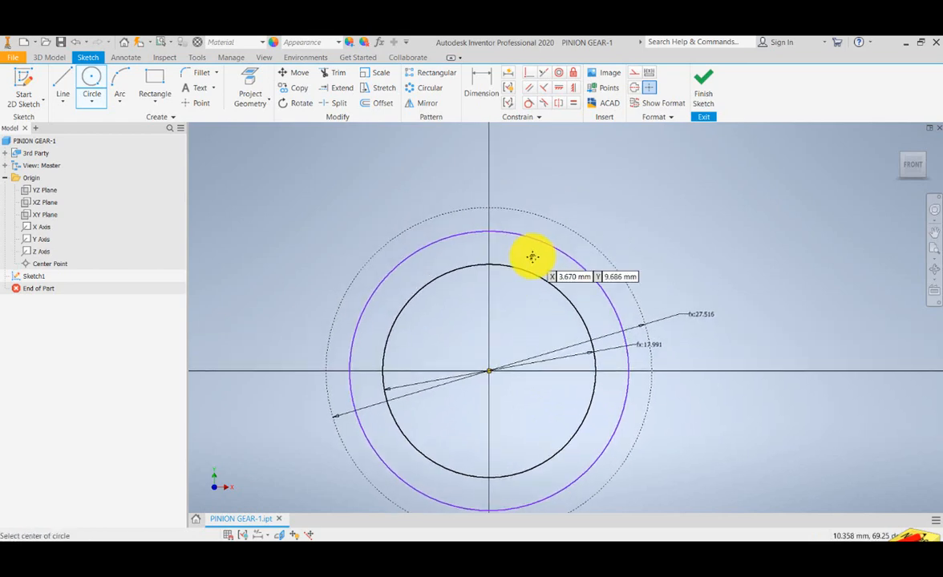
drag(629, 417, 627, 393)
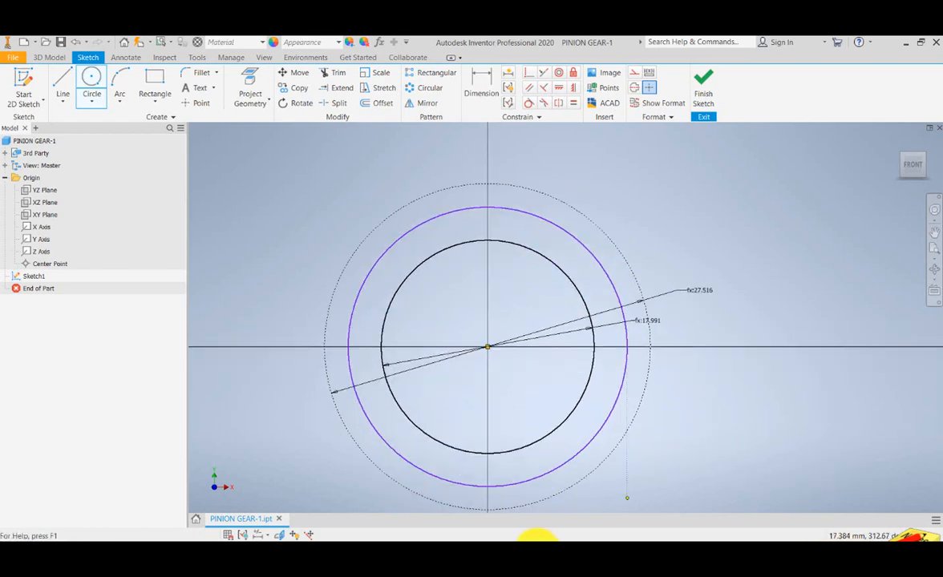
- Check the spur gear calculator workbook in Excel, return to Inventor and dimension the middle circle's diameter
mouse_move(536, 536)
click(496, 499)
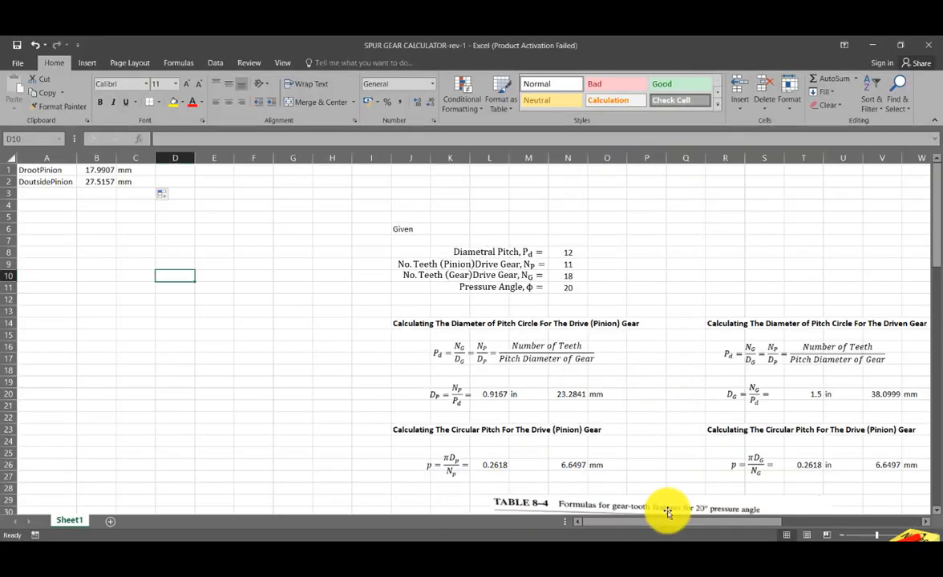
drag(671, 521, 853, 523)
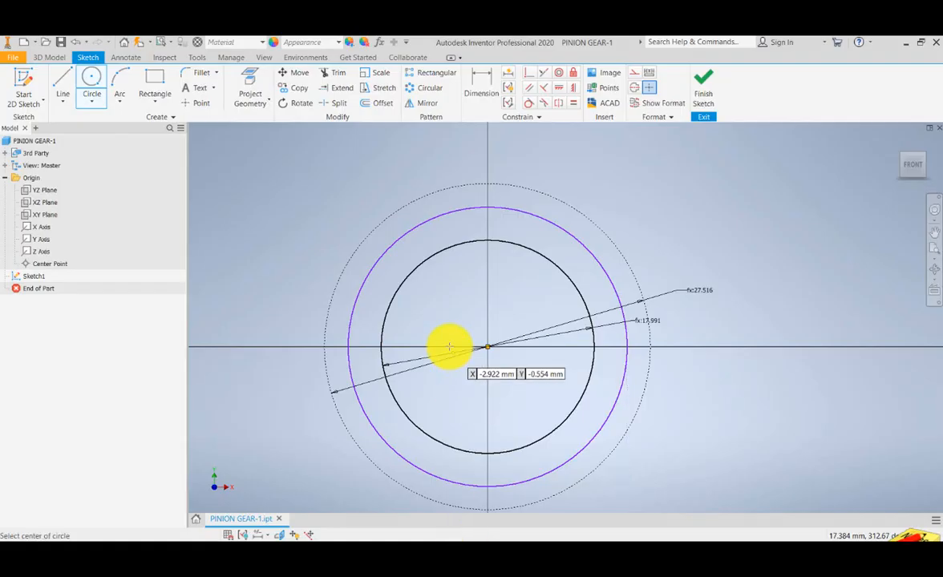
click(480, 88)
click(607, 275)
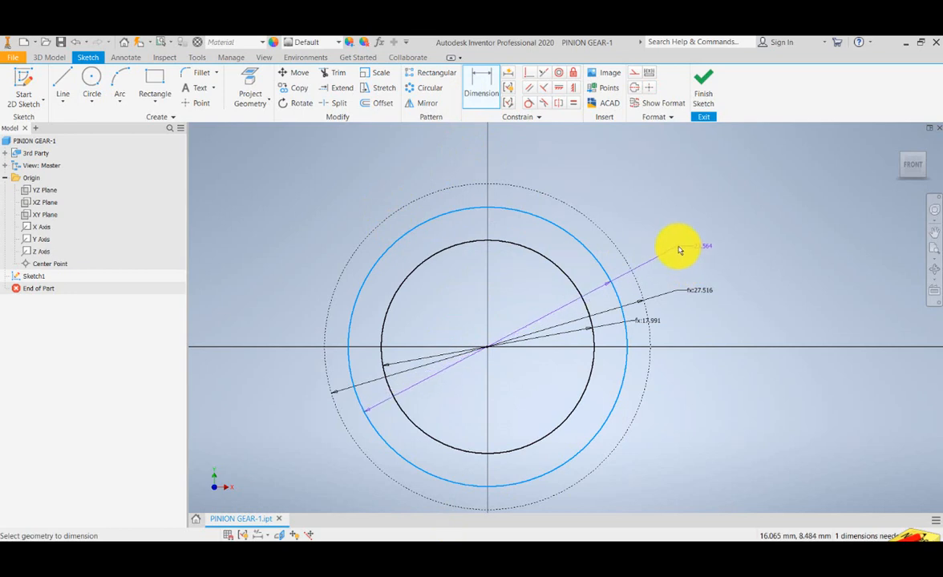
click(679, 252)
click(713, 292)
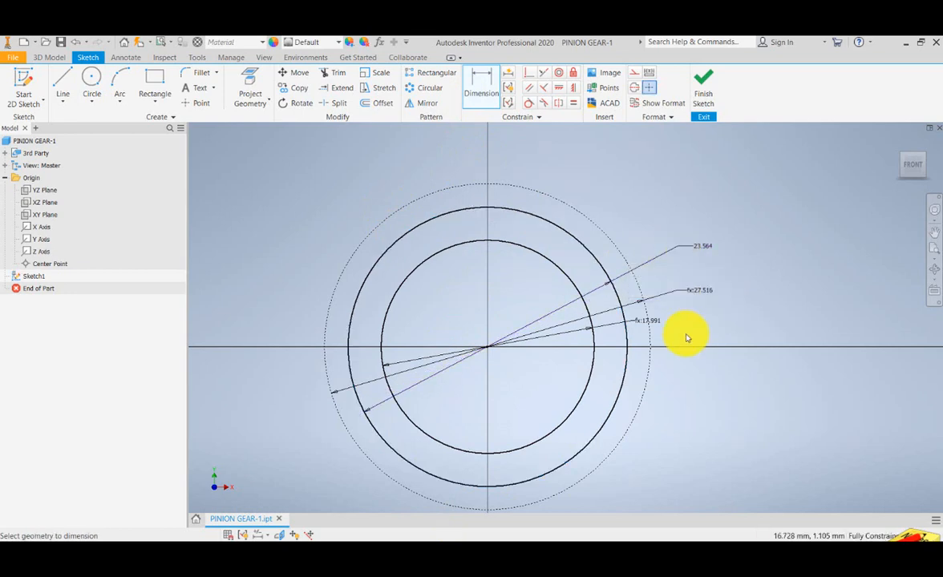
- Add the sketch text ROOT DIAMETER where the outside construction circle meets the horizontal axis
drag(682, 334, 653, 336)
scroll(634, 343, down, 4)
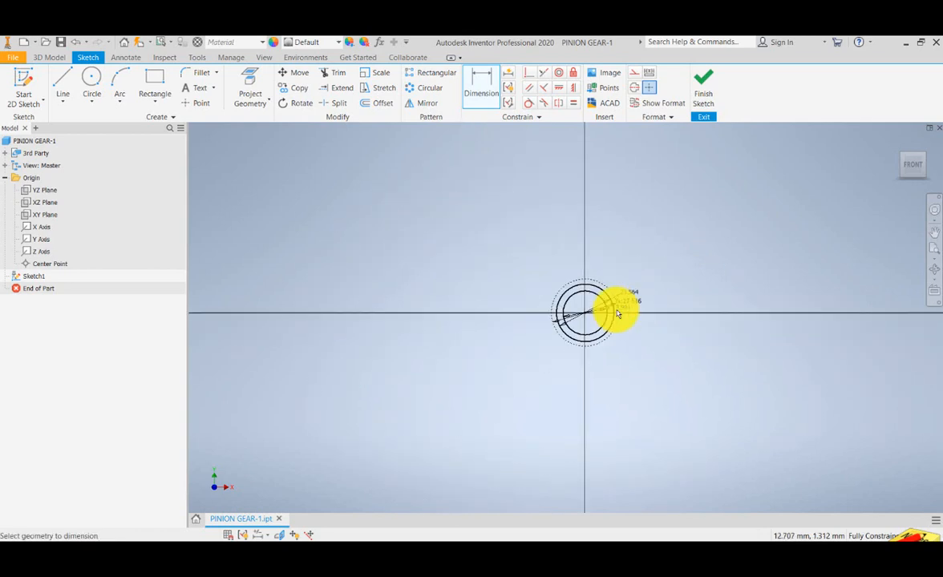
scroll(610, 311, up, 7)
drag(611, 311, 615, 333)
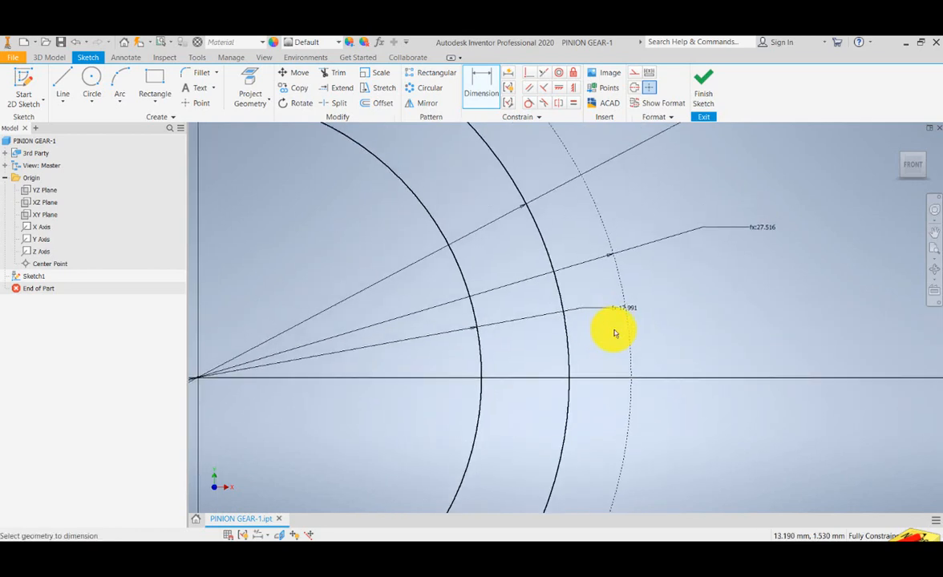
click(197, 87)
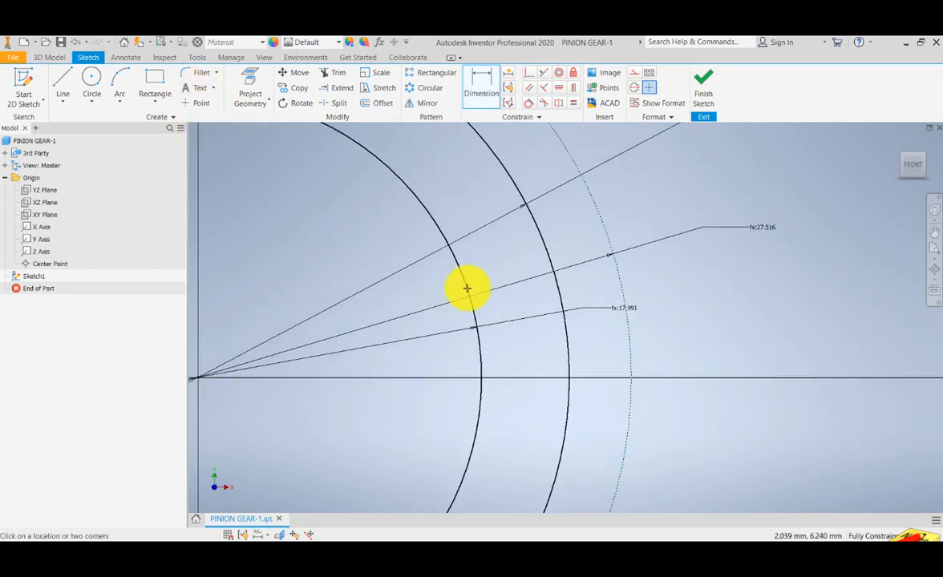
click(629, 370)
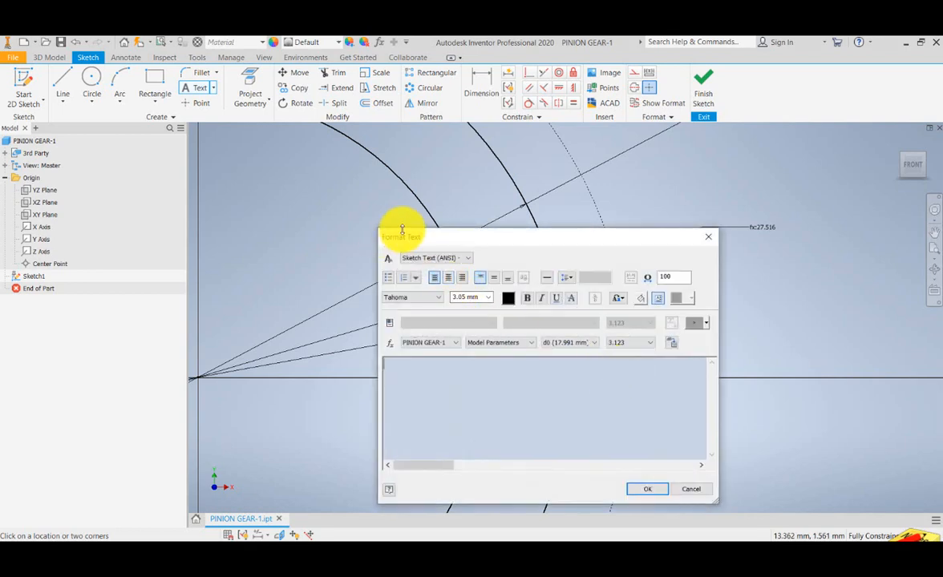
drag(467, 238, 453, 195)
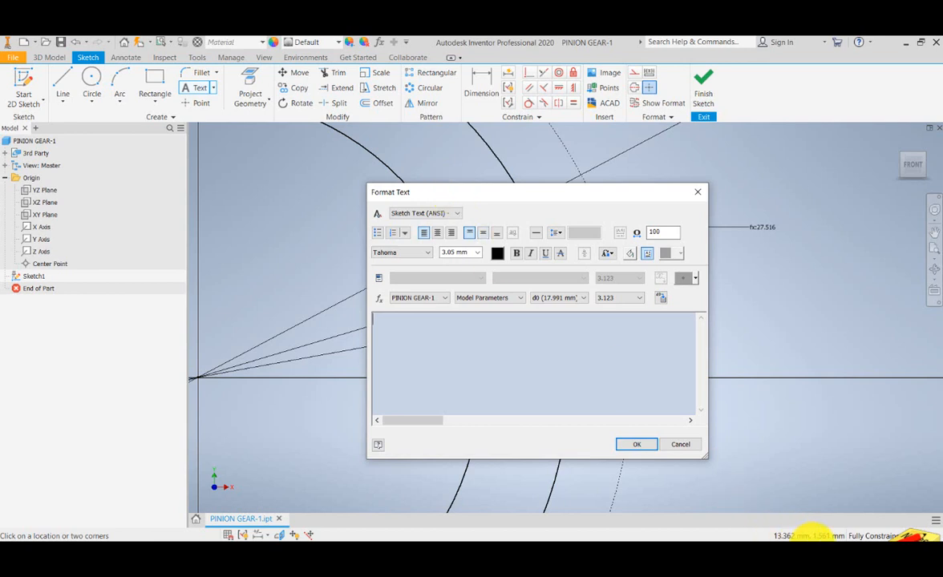
text(R)
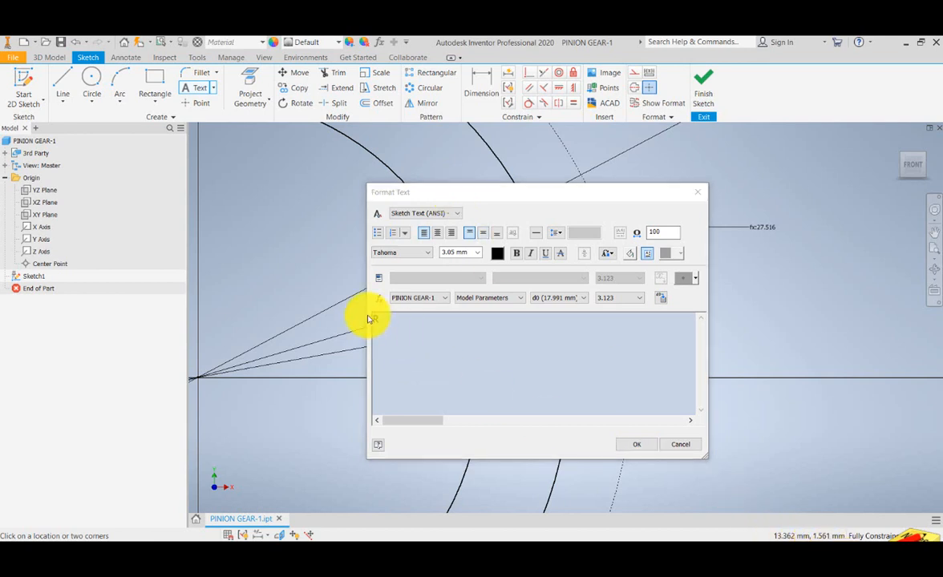
click(415, 327)
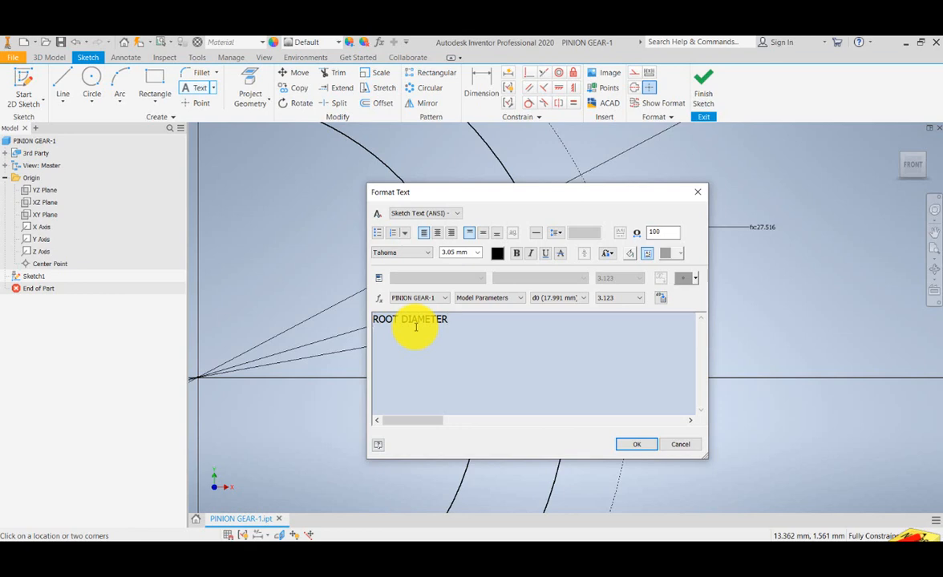
click(642, 443)
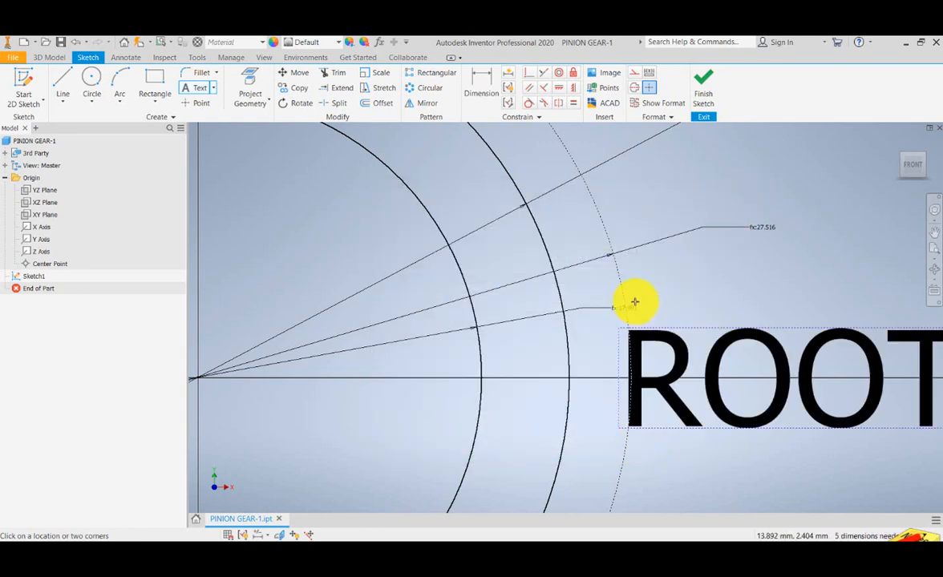
- Try text heights of 1 mm and 0.80 mm on the ROOT DIAMETER label
scroll(630, 337, down, 5)
scroll(588, 368, up, 5)
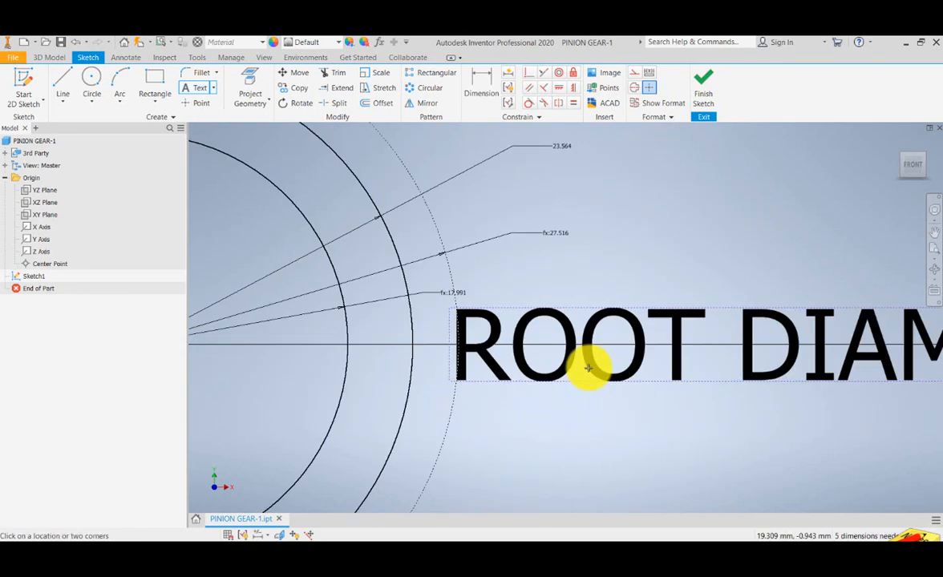
scroll(587, 368, down, 5)
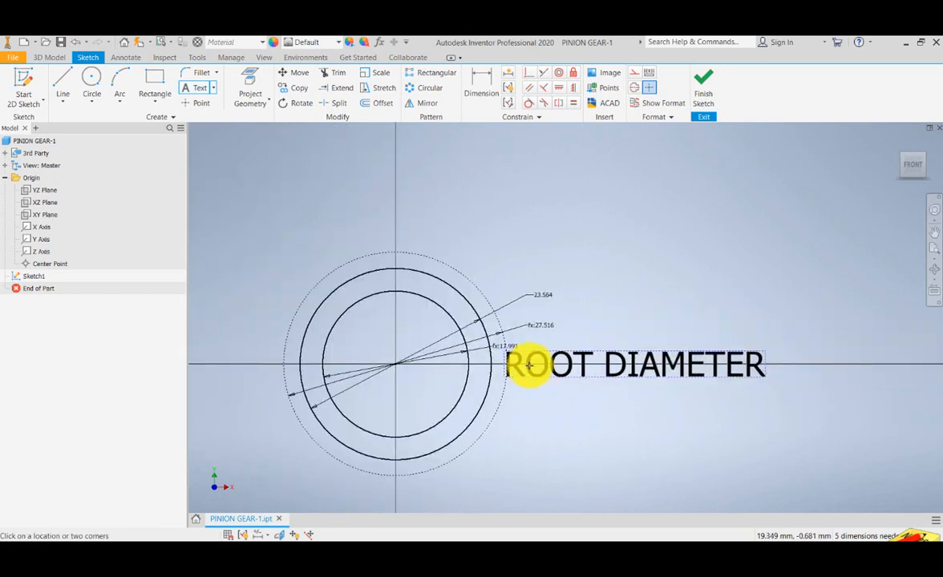
scroll(528, 366, up, 4)
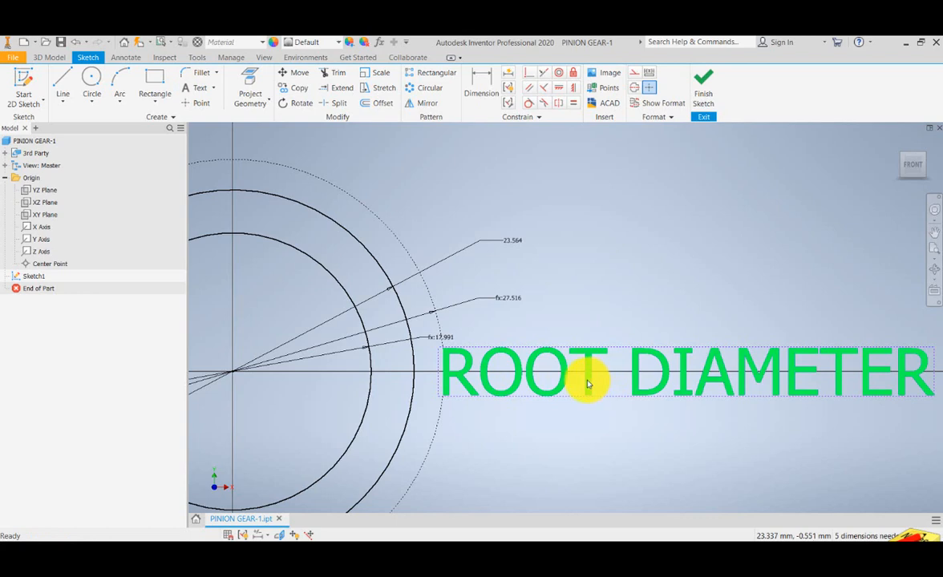
double_click(587, 384)
drag(425, 331, 367, 312)
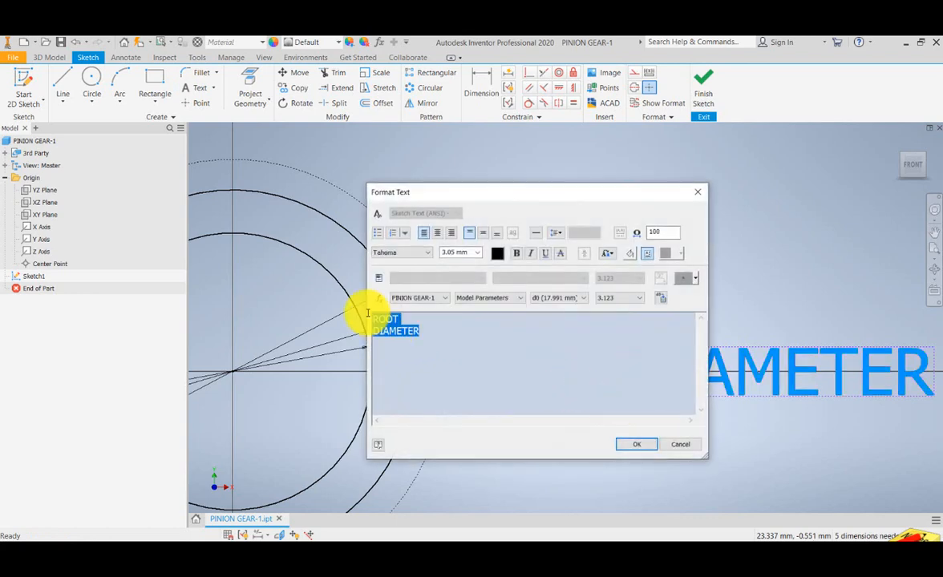
click(477, 253)
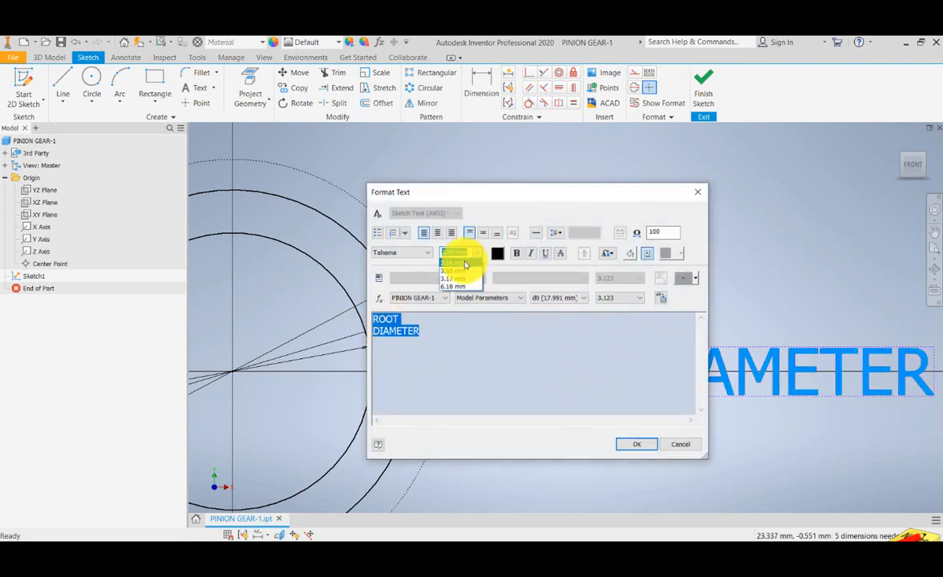
click(463, 265)
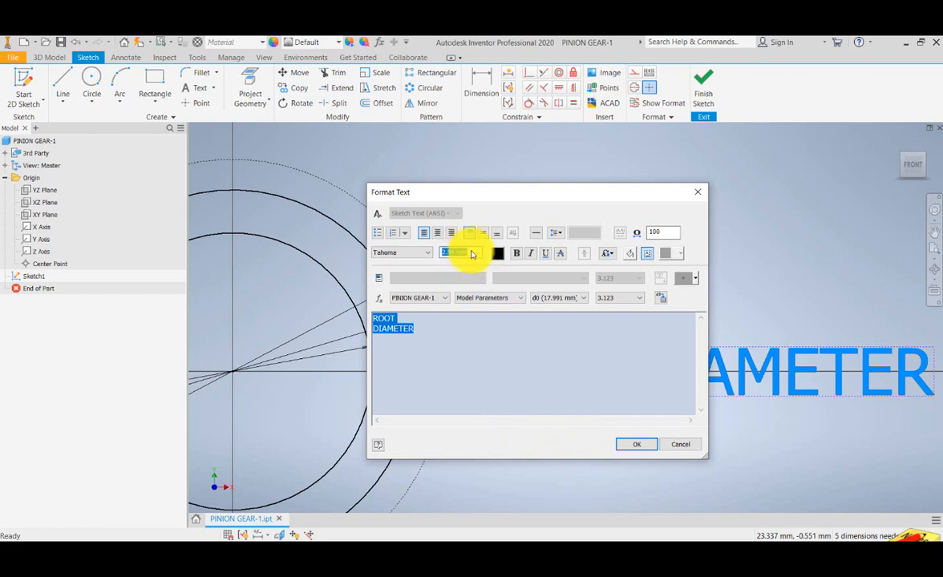
click(635, 443)
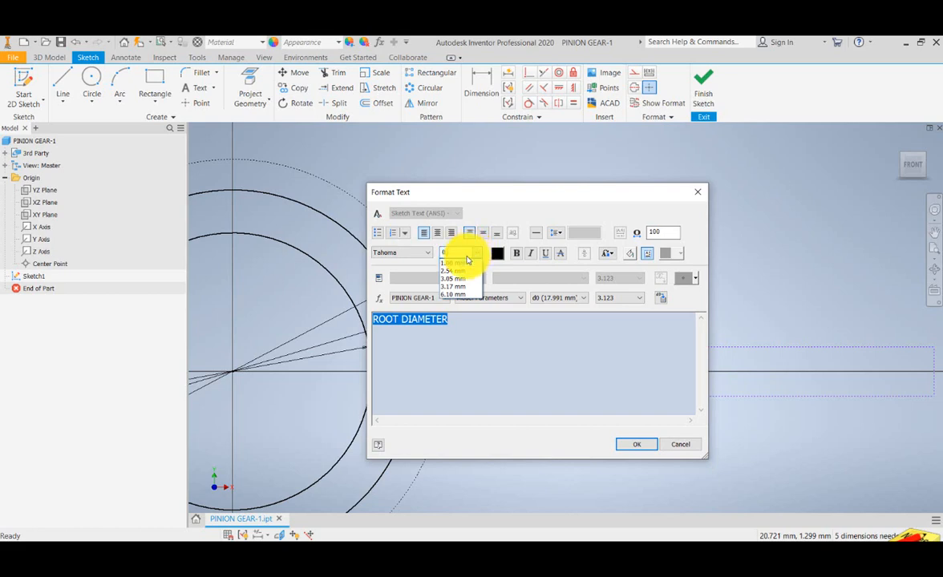
click(468, 260)
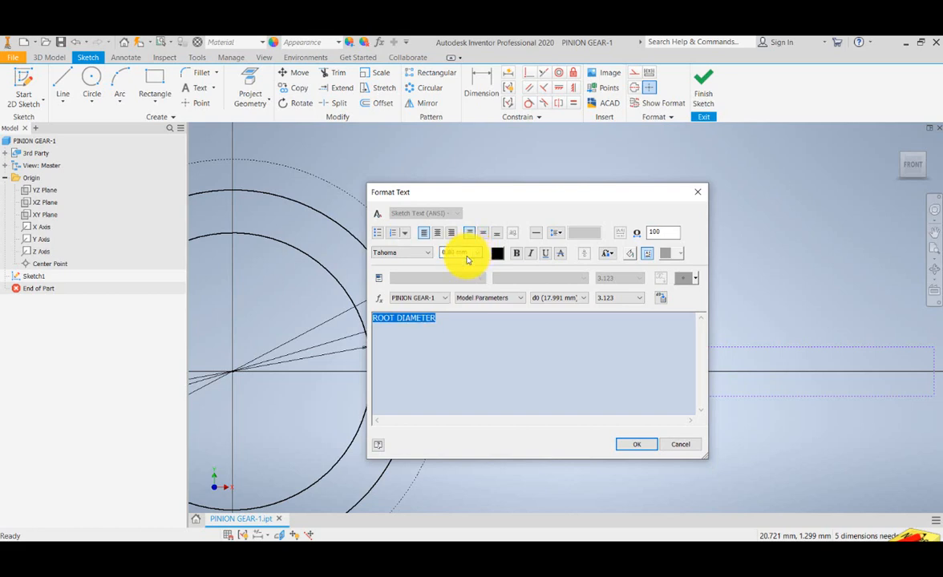
click(641, 444)
drag(493, 395, 629, 410)
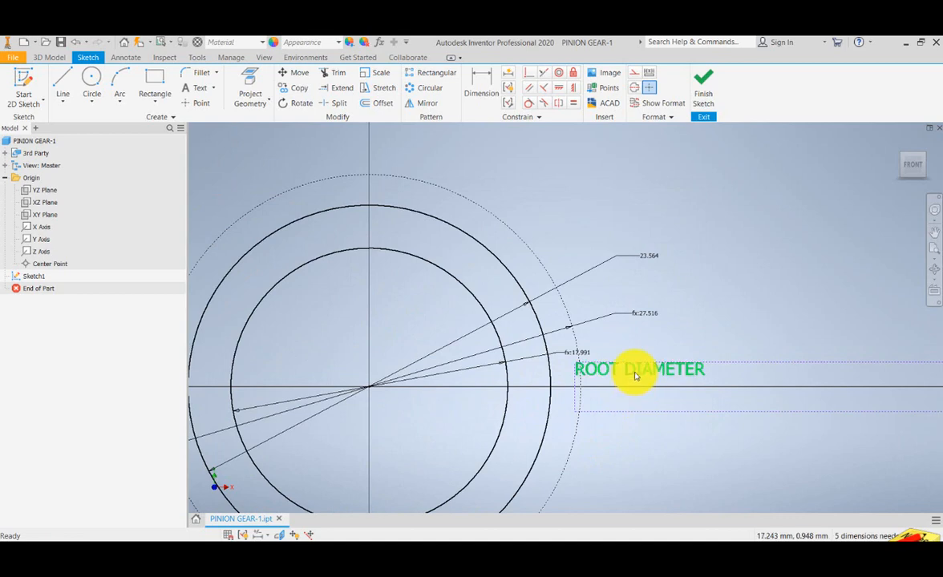
- Set the ROOT DIAMETER label's text height to 0.5 mm
double_click(602, 371)
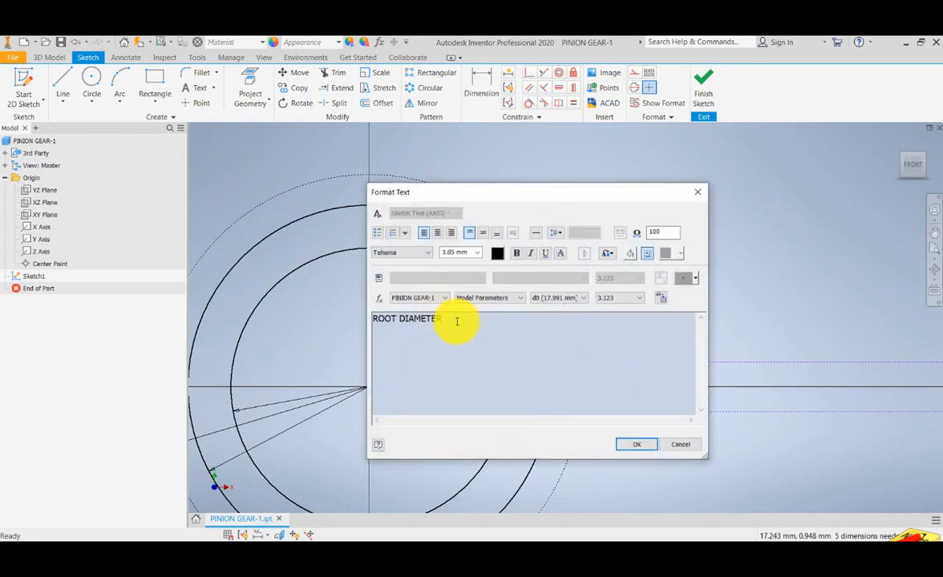
drag(445, 319, 340, 320)
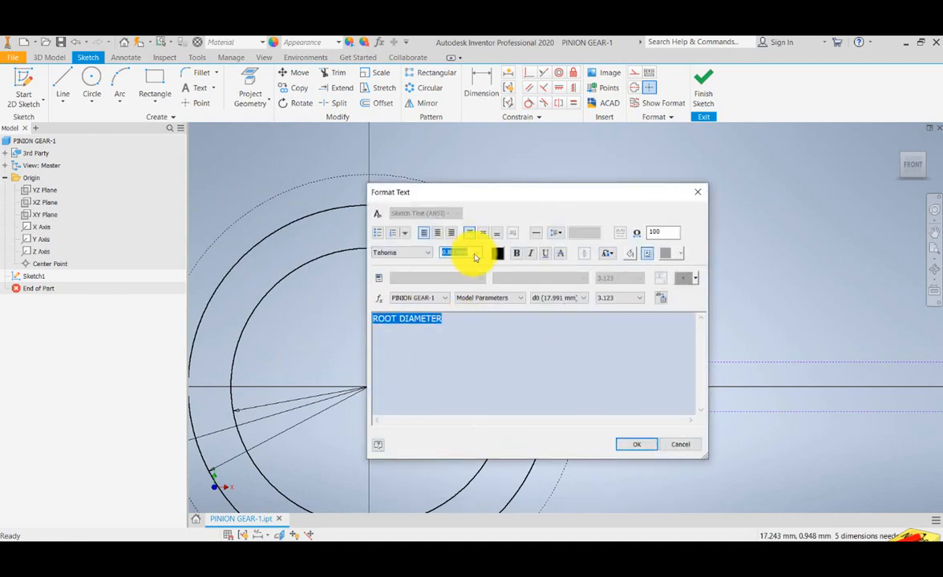
text(0.)
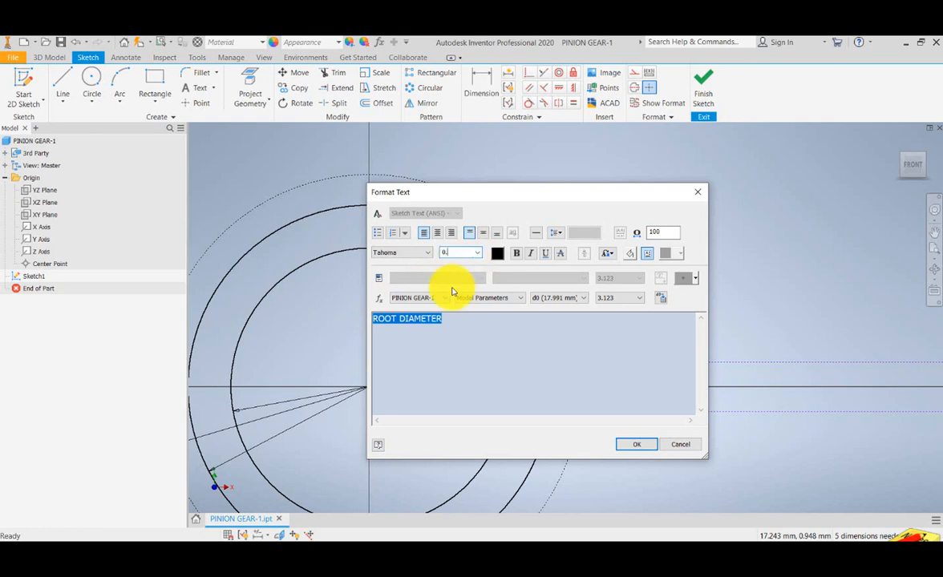
text(5)
key(Return)
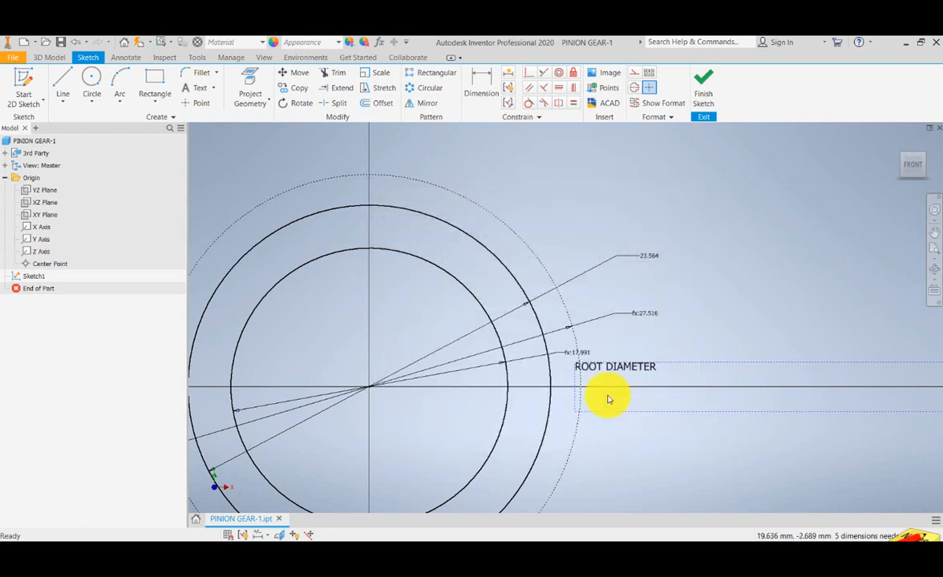
- Narrow the ROOT DIAMETER text box so that its width fits closely around the text
mouse_move(608, 398)
mouse_down()
mouse_move(611, 374)
mouse_move(472, 400)
mouse_up()
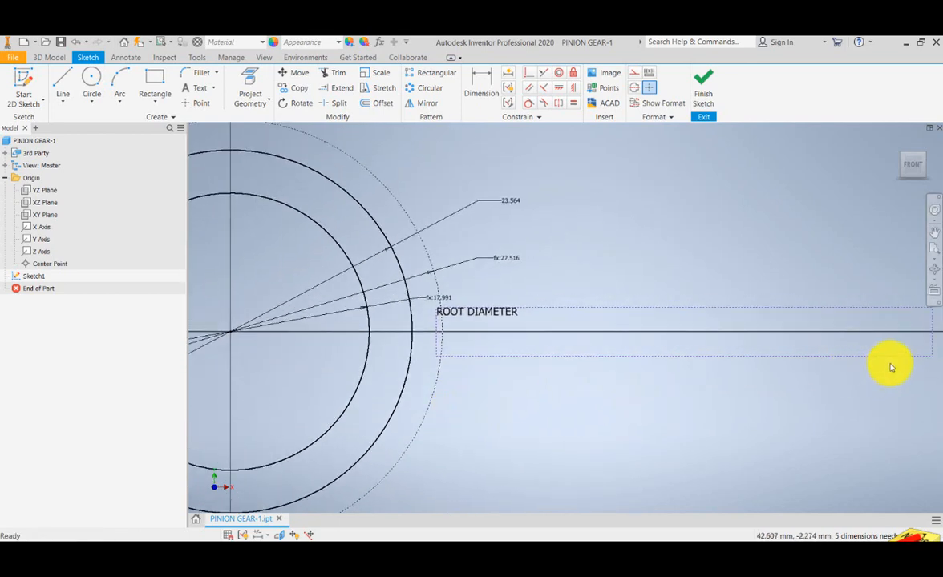
drag(932, 344, 475, 326)
scroll(475, 328, up, 3)
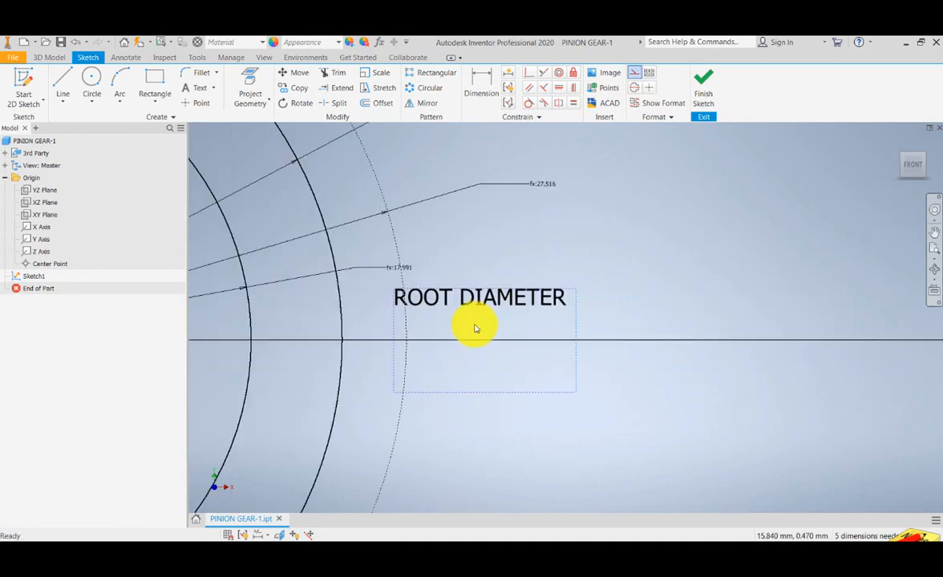
- Shorten the ROOT DIAMETER text box to fit its text and move the label beside the root circle's diameter dimension
drag(490, 398, 479, 326)
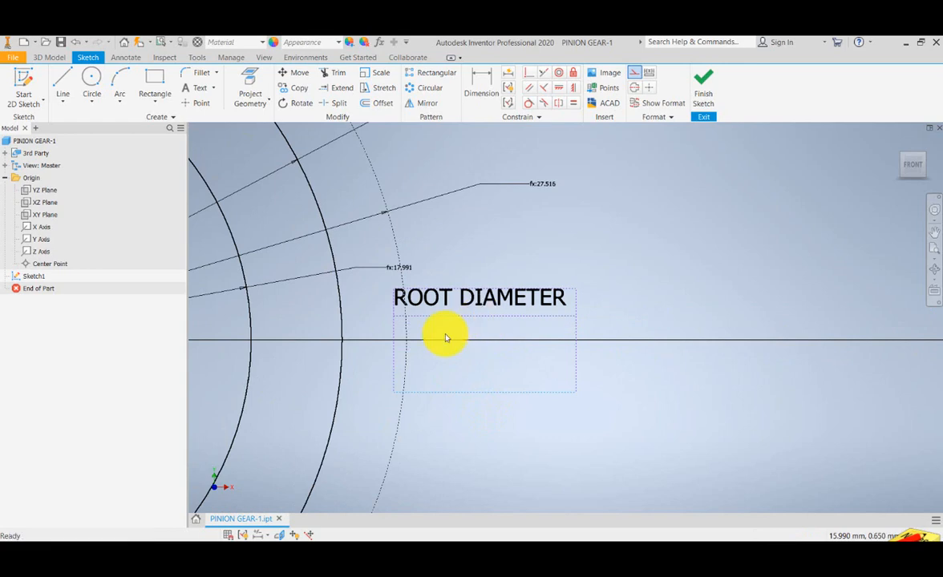
scroll(545, 360, up, 5)
scroll(537, 349, down, 5)
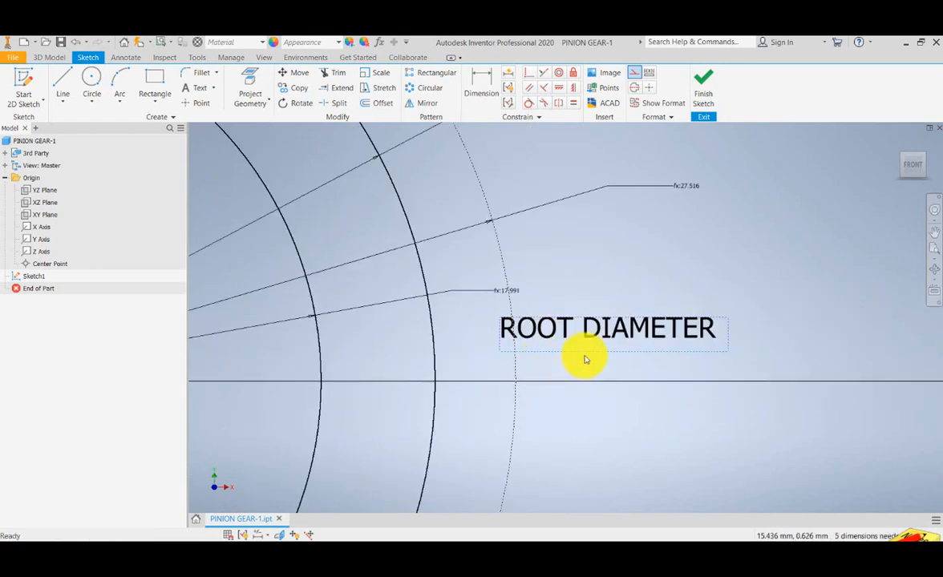
drag(588, 351, 587, 341)
mouse_move(528, 350)
mouse_down()
mouse_move(572, 353)
mouse_move(577, 312)
mouse_move(611, 324)
mouse_move(638, 315)
mouse_up()
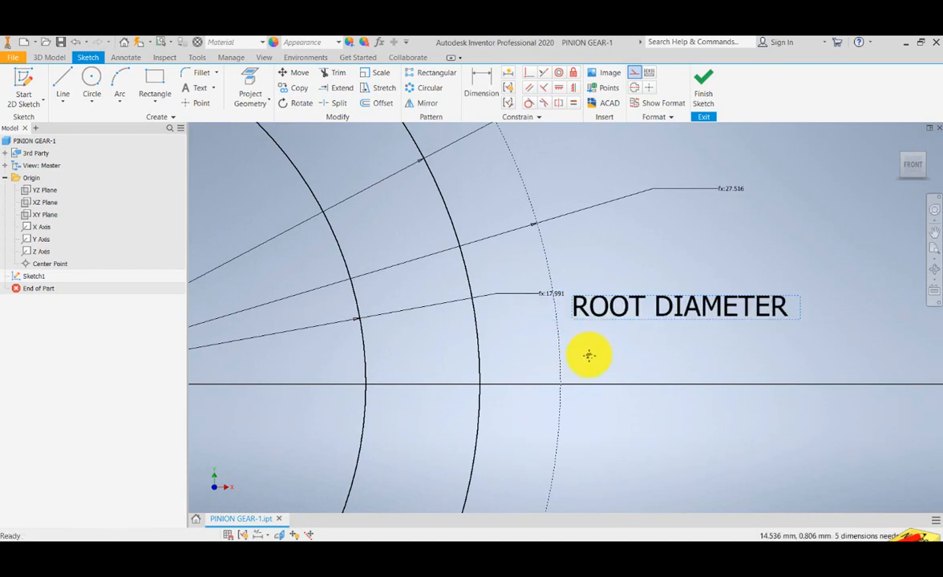
drag(590, 354, 573, 368)
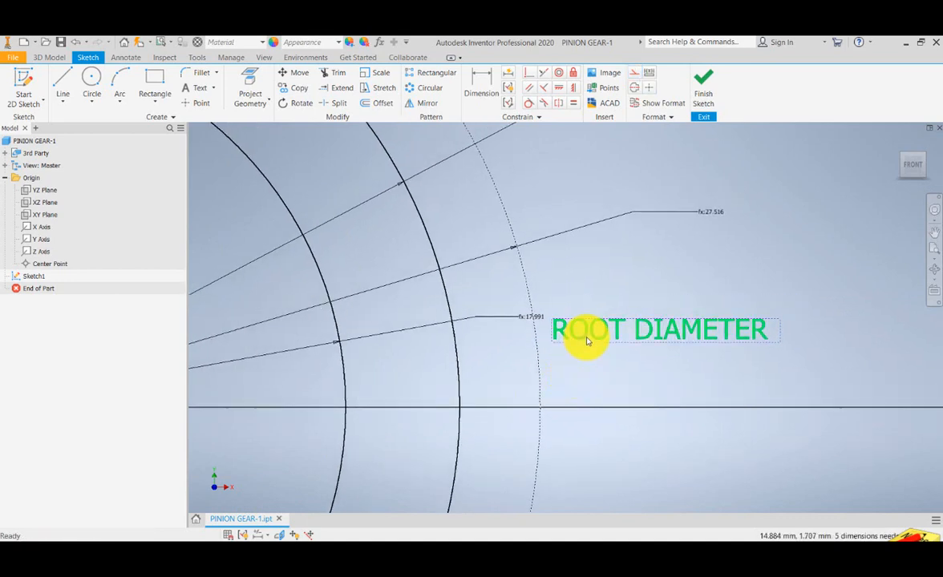
- Place a copy of the ROOT DIAMETER label below the outside circle's dimension and change its text to OUTSIDE DIAMETER
drag(690, 289, 770, 233)
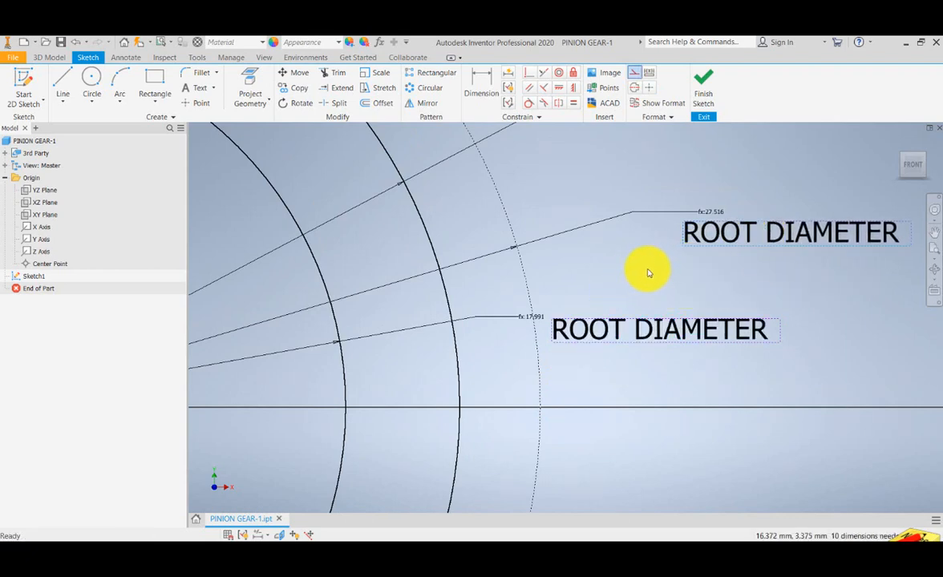
scroll(649, 272, up, 3)
mouse_move(633, 272)
mouse_down()
mouse_move(530, 285)
mouse_move(526, 312)
mouse_up()
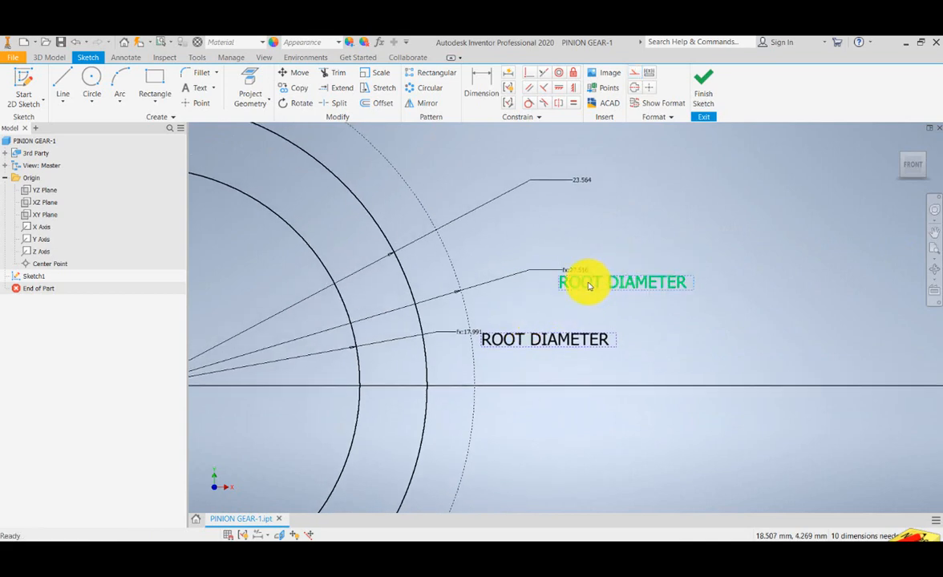
double_click(588, 286)
double_click(381, 318)
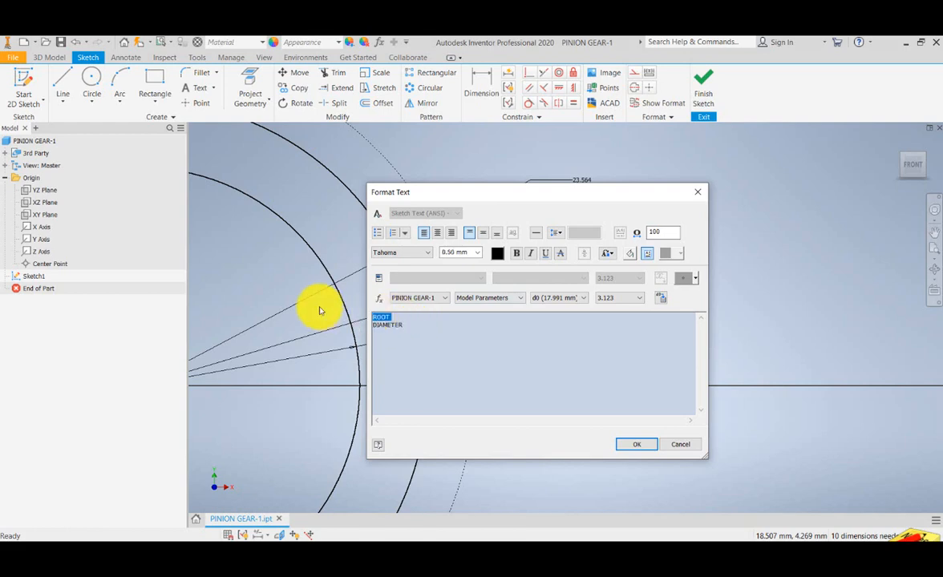
text(OUT)
key(Delete)
click(637, 444)
- Copy the OUTSIDE DIAMETER label and place the copy just below the middle circle's diameter dimension
scroll(521, 361, up, 2)
drag(478, 350, 471, 356)
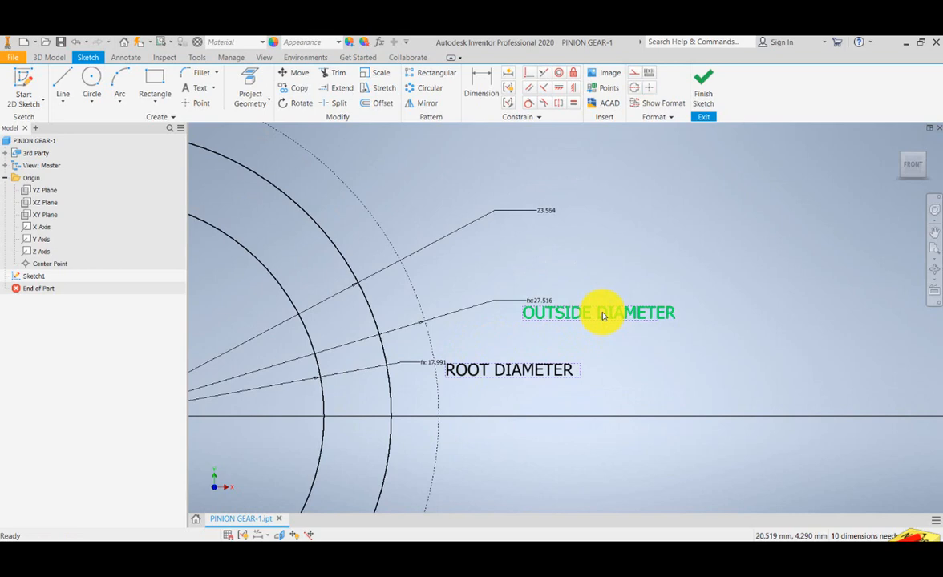
click(604, 315)
key(ctrl+c)
key(ctrl+v)
drag(610, 288, 601, 222)
drag(503, 263, 530, 310)
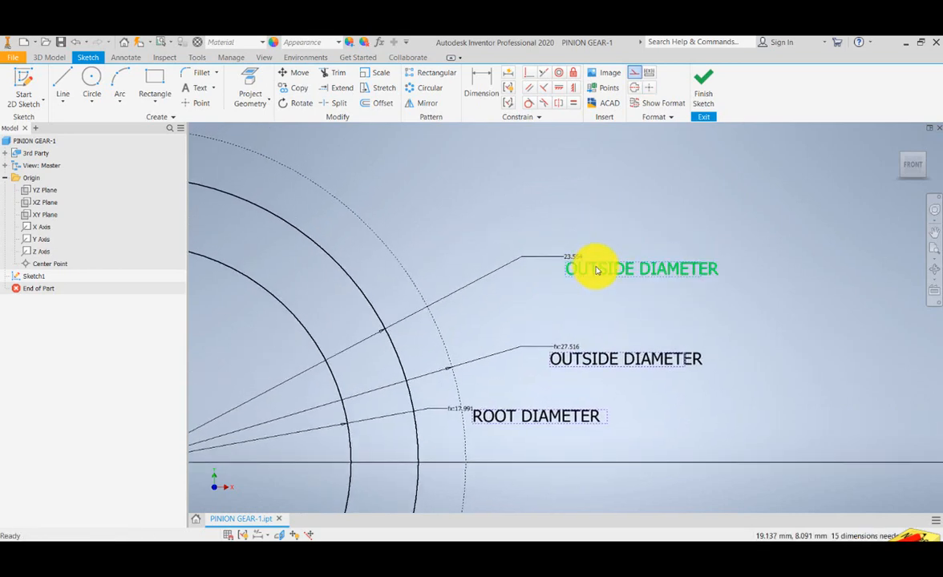
- Change the text of the label copied to the middle circle's dimension to PITCH DIAMETER
double_click(596, 269)
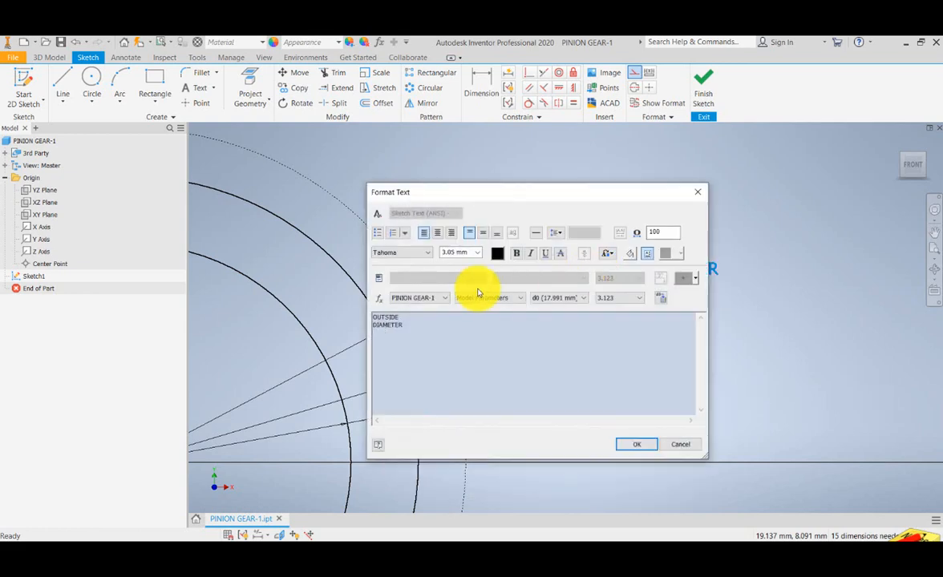
drag(406, 318, 335, 314)
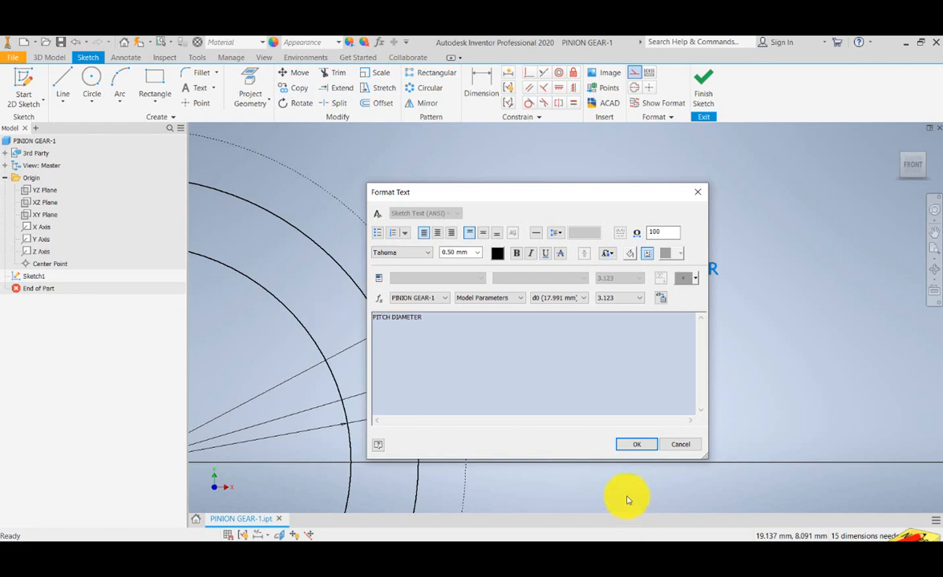
click(634, 443)
scroll(517, 315, down, 3)
scroll(459, 341, down, 3)
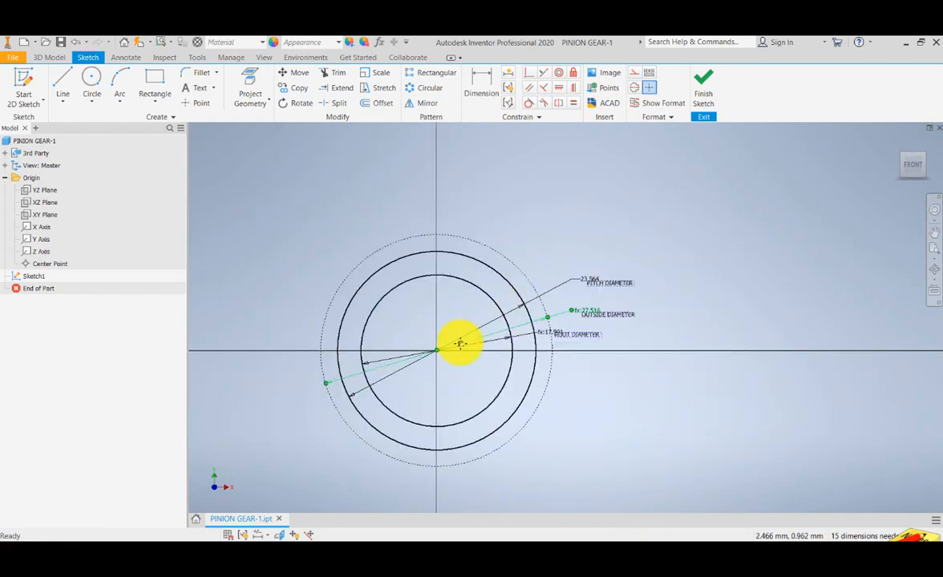
scroll(569, 301, up, 4)
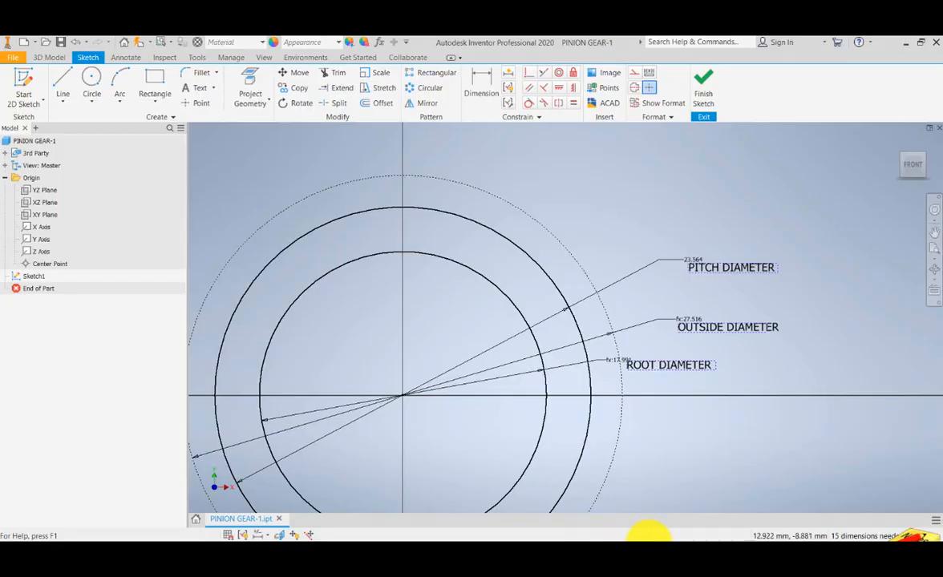
- Switch to the SPUR GEAR CALCULATOR-rev-1 workbook in Excel and enter the parameter name DpitchPinion in cell A3
click(666, 536)
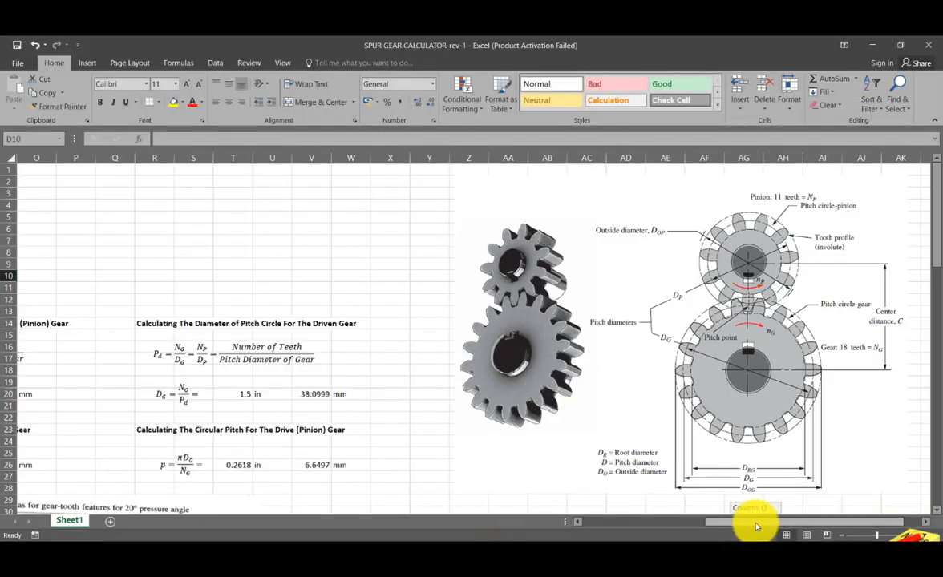
drag(754, 522, 654, 521)
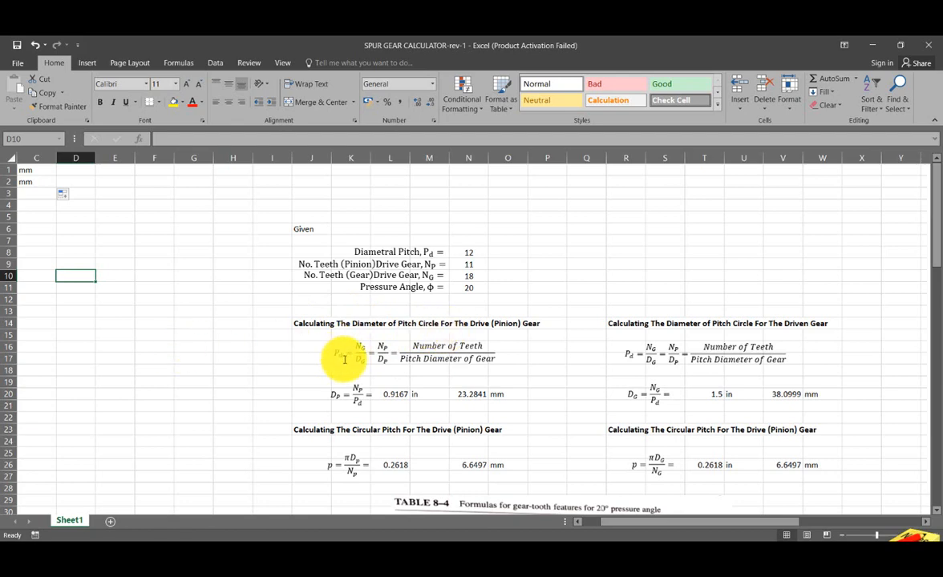
drag(657, 522, 571, 522)
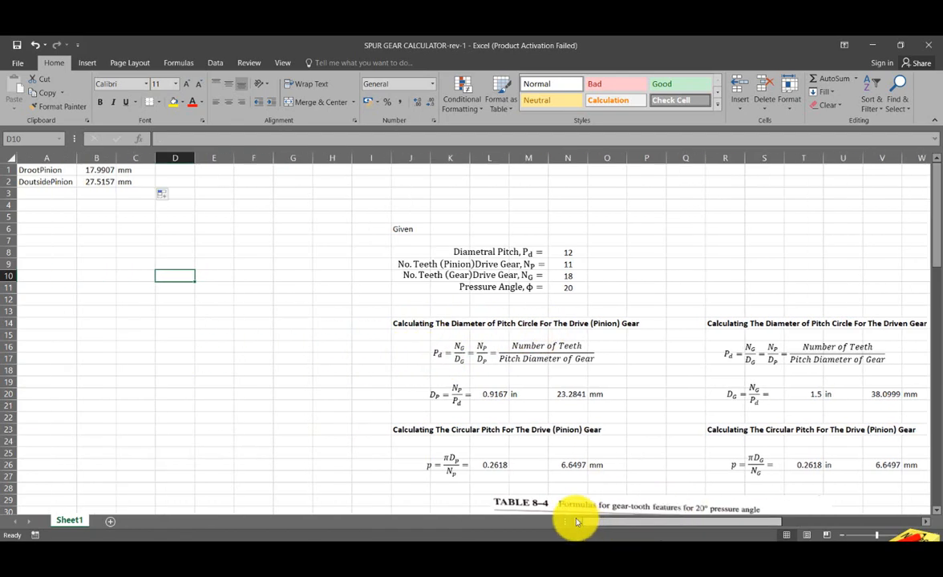
click(47, 194)
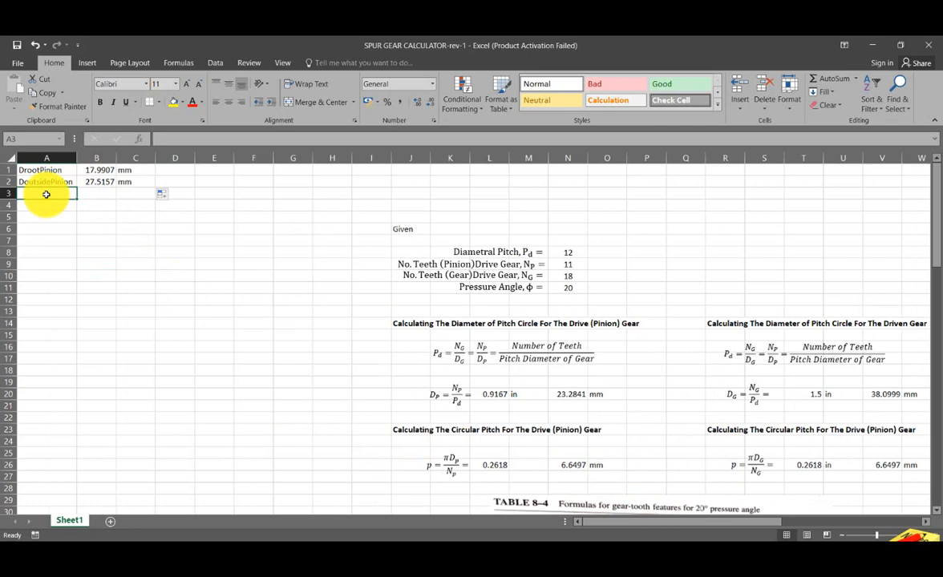
text(d)
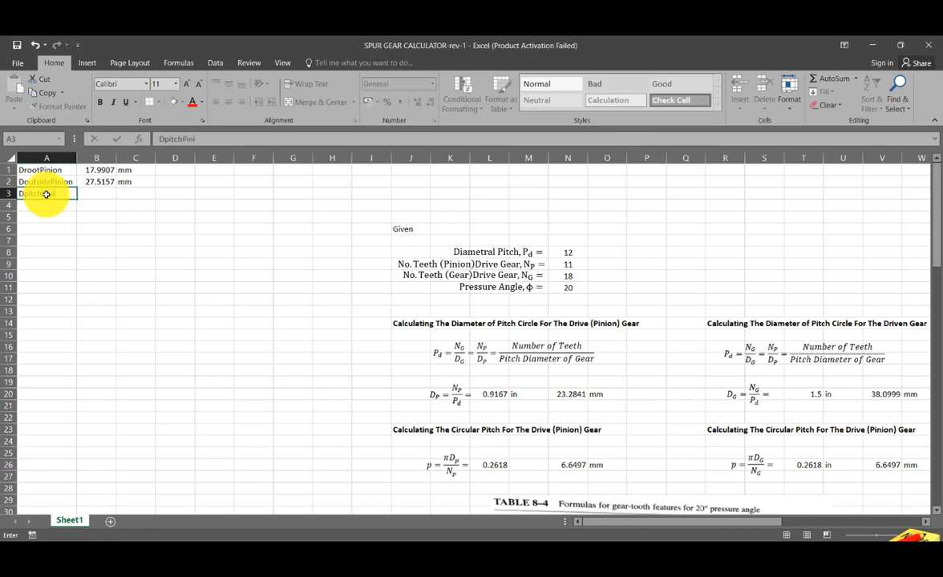
key(Tab)
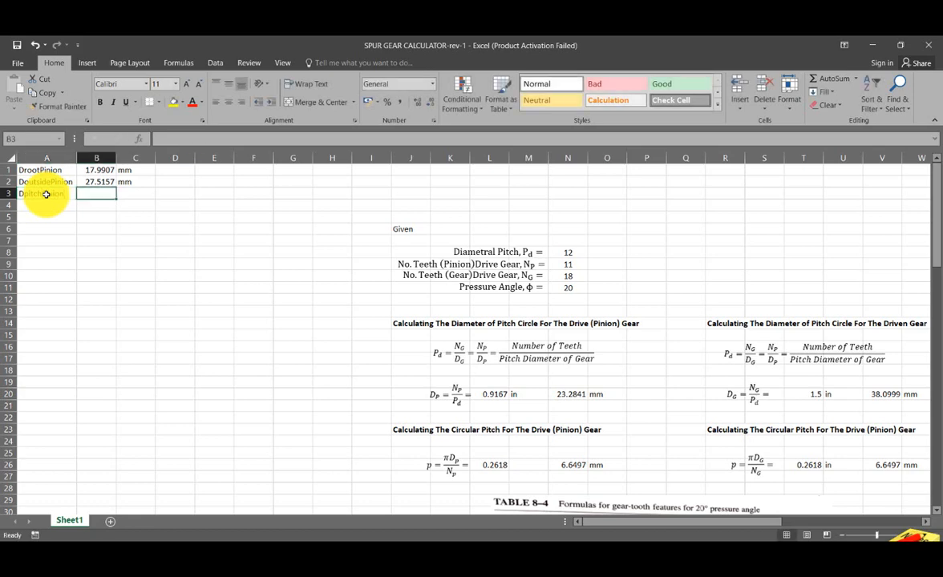
- Link cell B3 to the pinion pitch diameter in N20 and fill the mm unit from C2 down to C3
text(=)
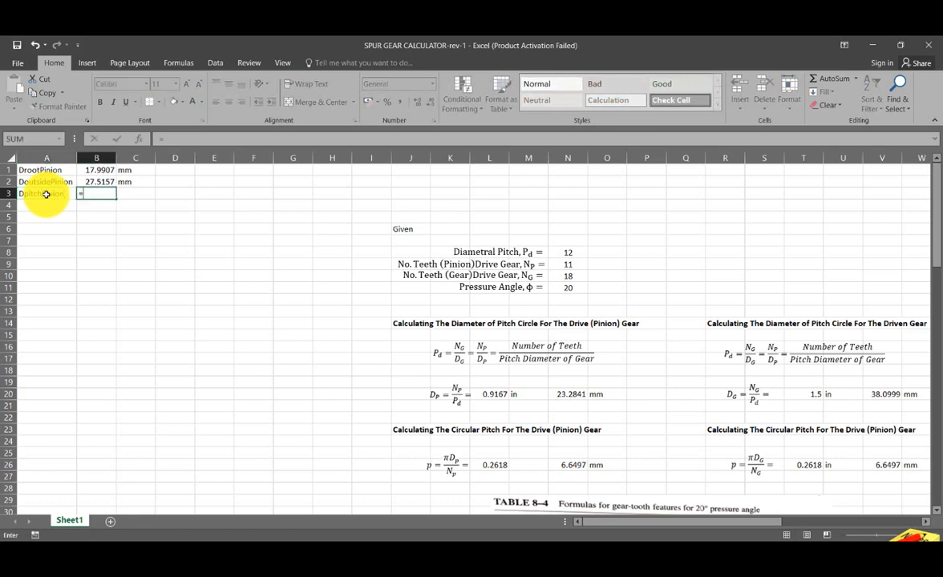
click(564, 396)
key(Return)
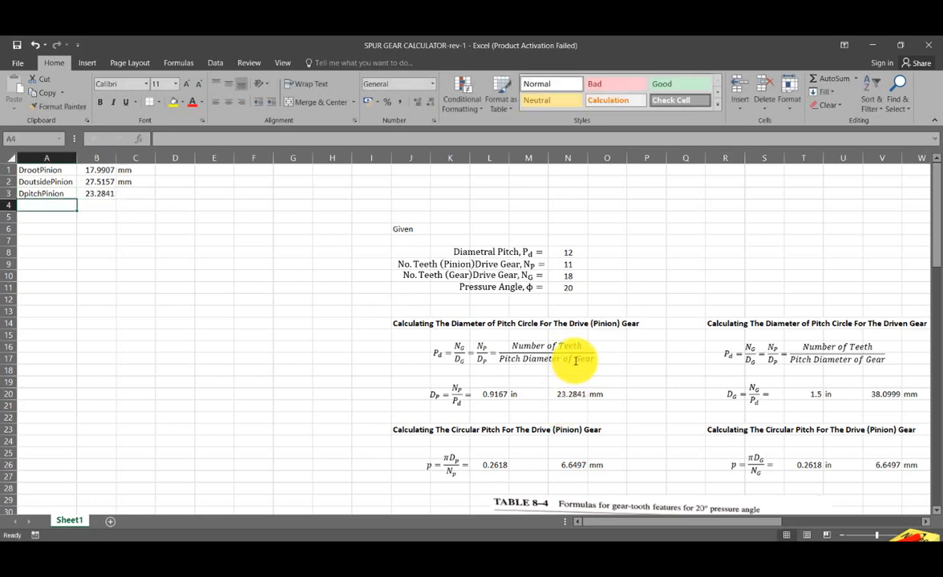
click(153, 183)
drag(154, 187, 157, 198)
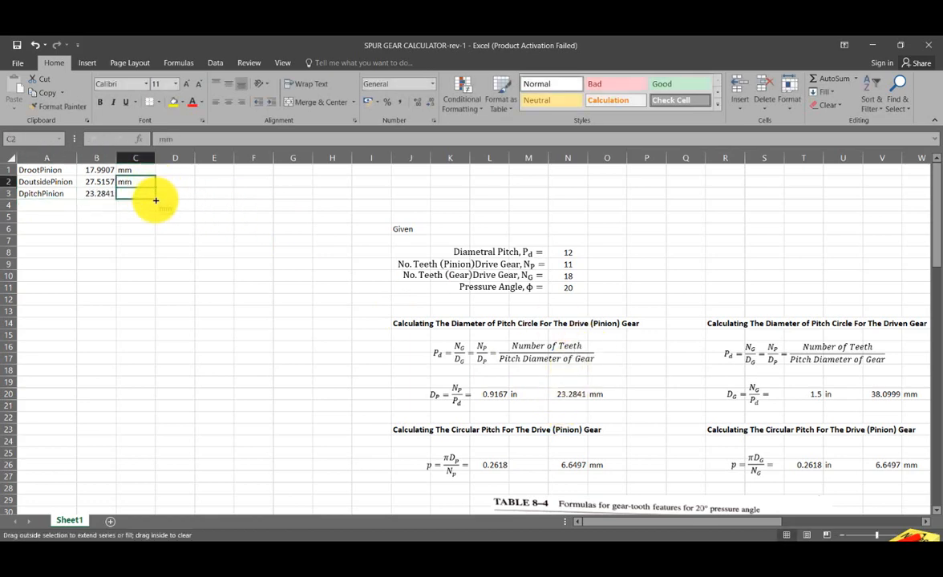
click(191, 255)
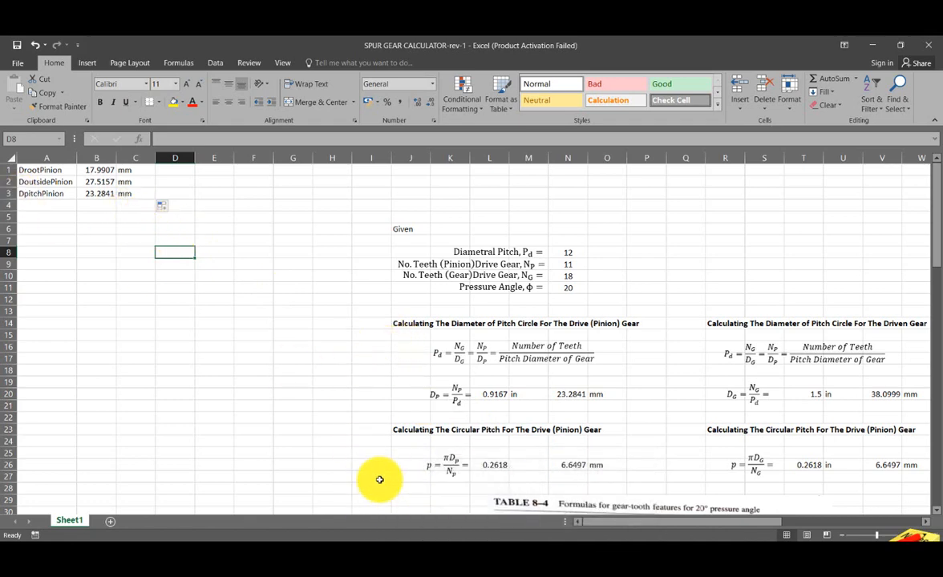
- Switch back to Inventor and run a local update so the part picks up the workbook's new parameter
key(alt+Tab)
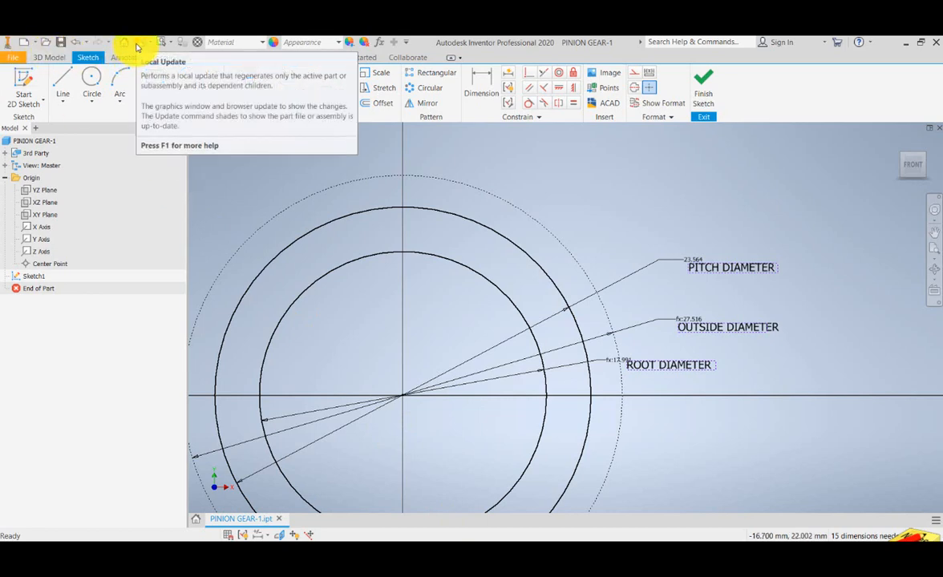
drag(572, 269, 544, 267)
scroll(562, 269, up, 3)
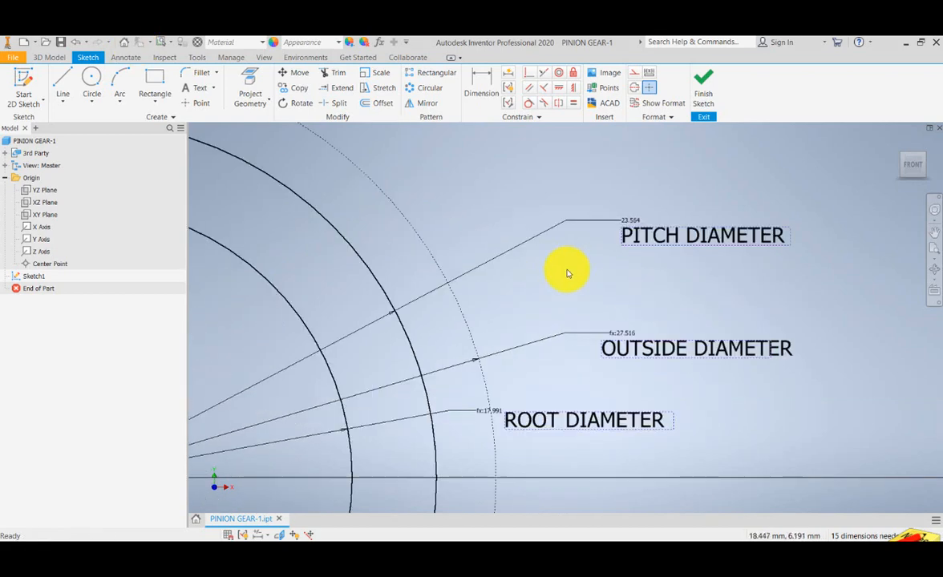
- Set the pitch circle's diameter dimension to the linked parameter DpitchPinion
drag(588, 253, 611, 261)
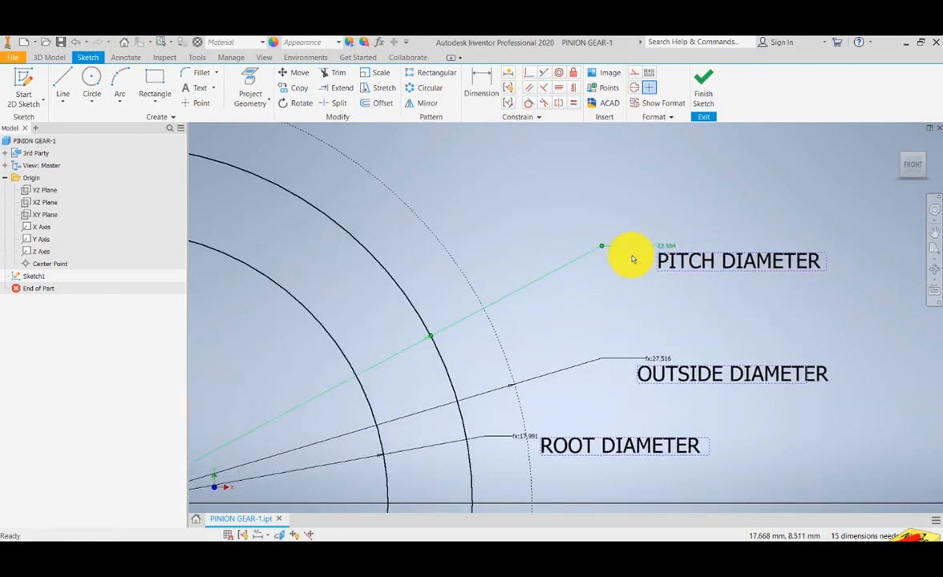
drag(543, 300, 543, 313)
double_click(664, 258)
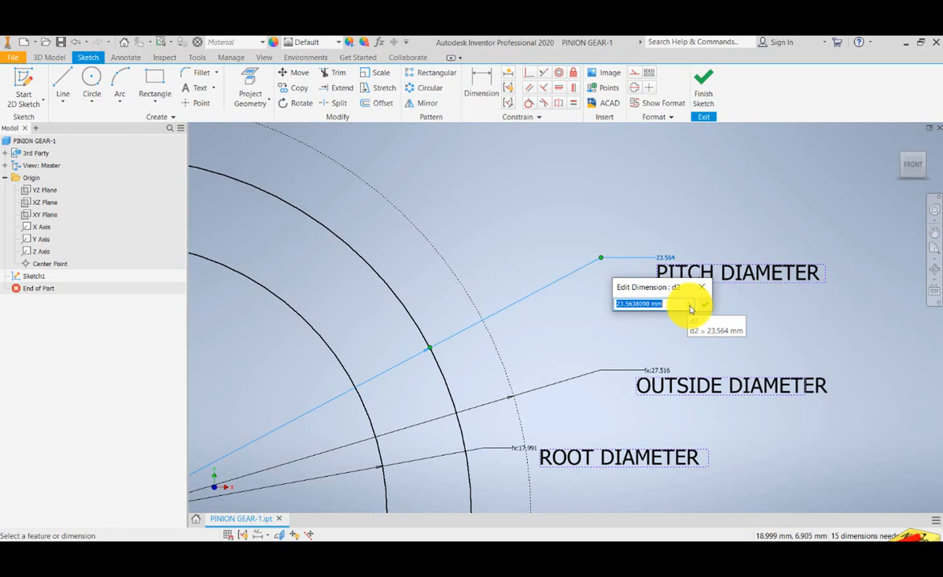
click(691, 310)
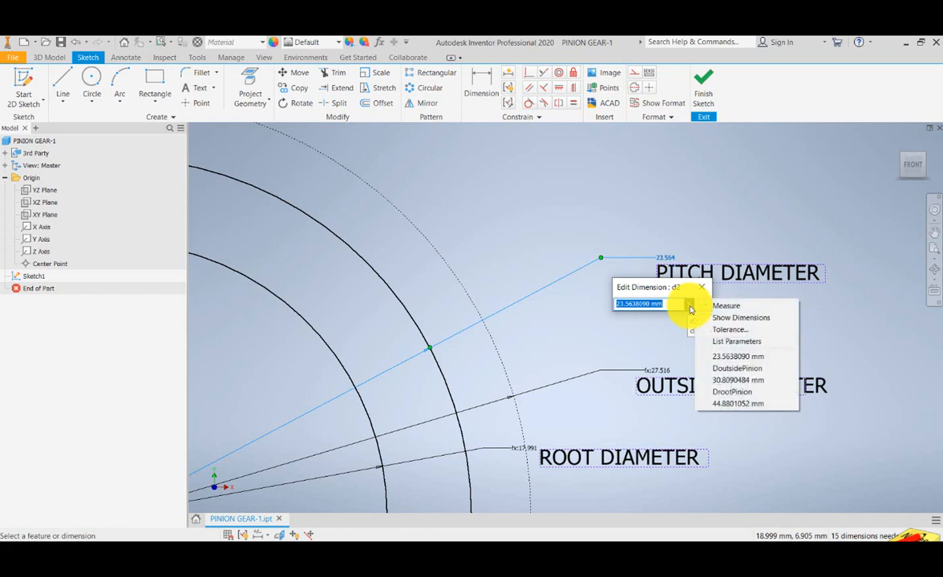
click(718, 342)
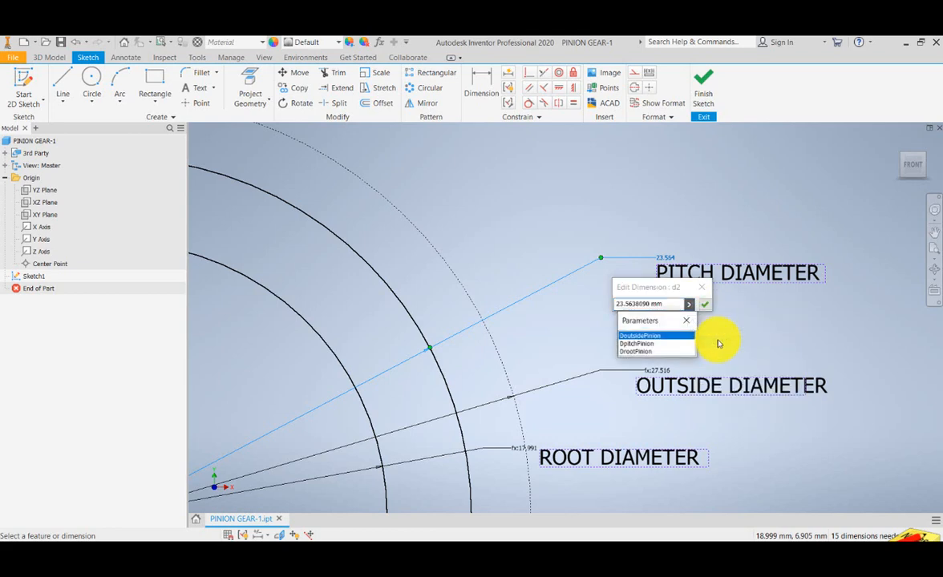
click(648, 345)
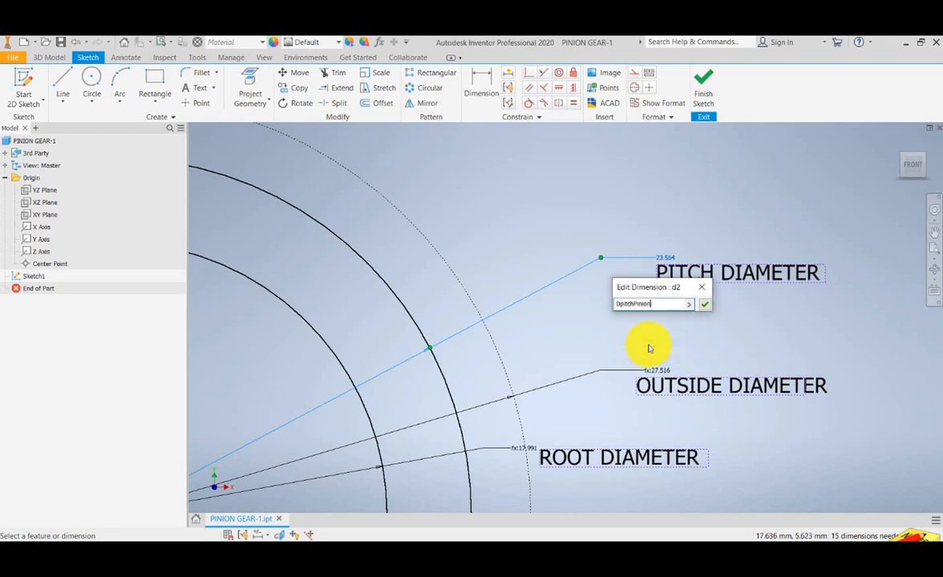
click(705, 307)
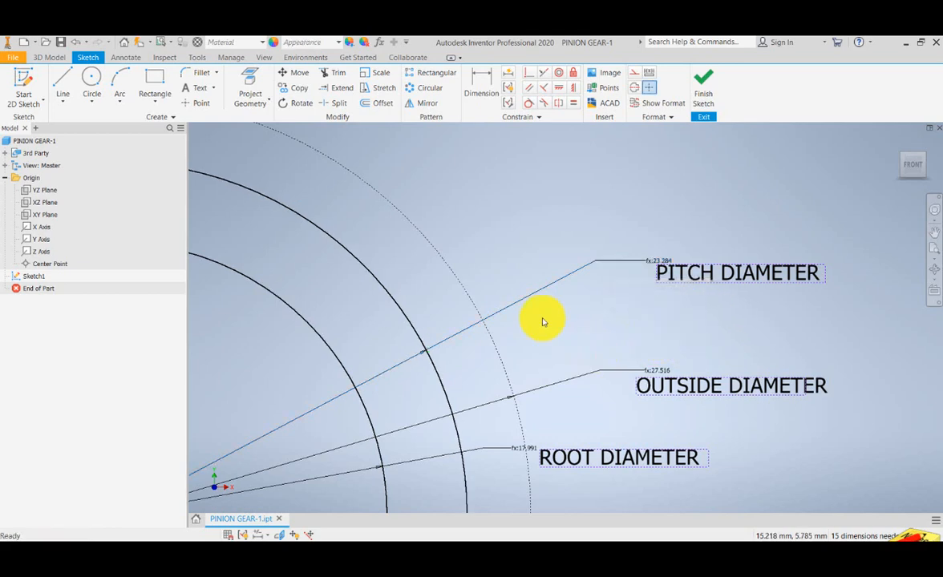
- Nudge the PITCH DIAMETER label slightly so that it sits clear below the pitch circle's dimension value
drag(696, 271, 592, 343)
mouse_move(646, 325)
mouse_down()
mouse_move(641, 334)
mouse_move(642, 324)
mouse_up()
drag(520, 350, 591, 320)
scroll(591, 319, up, 2)
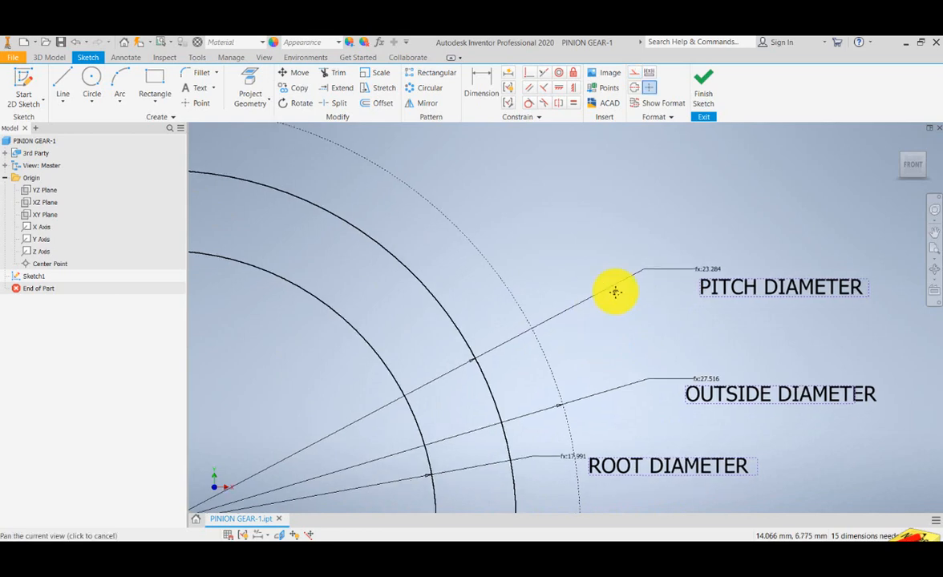
scroll(648, 286, up, 3)
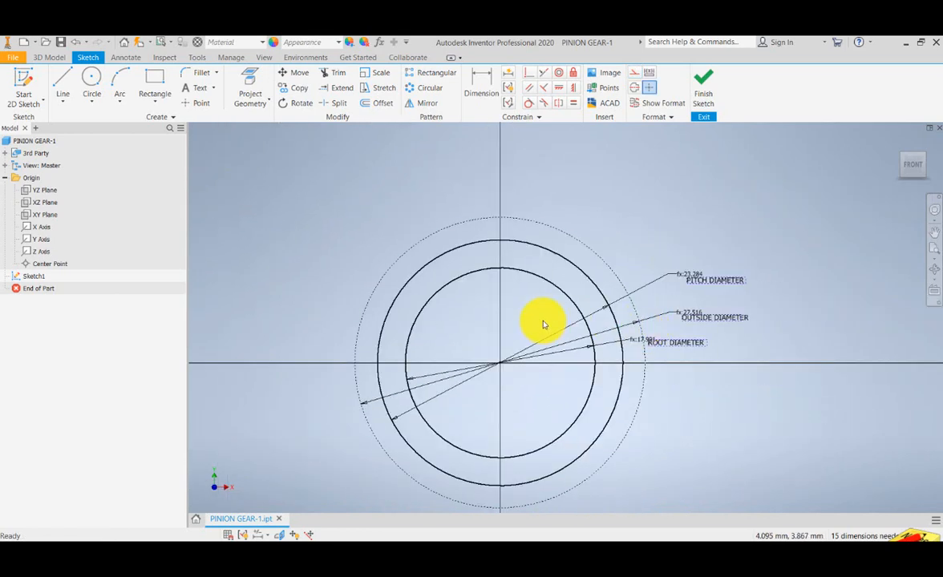
scroll(545, 320, down, 3)
drag(564, 290, 562, 299)
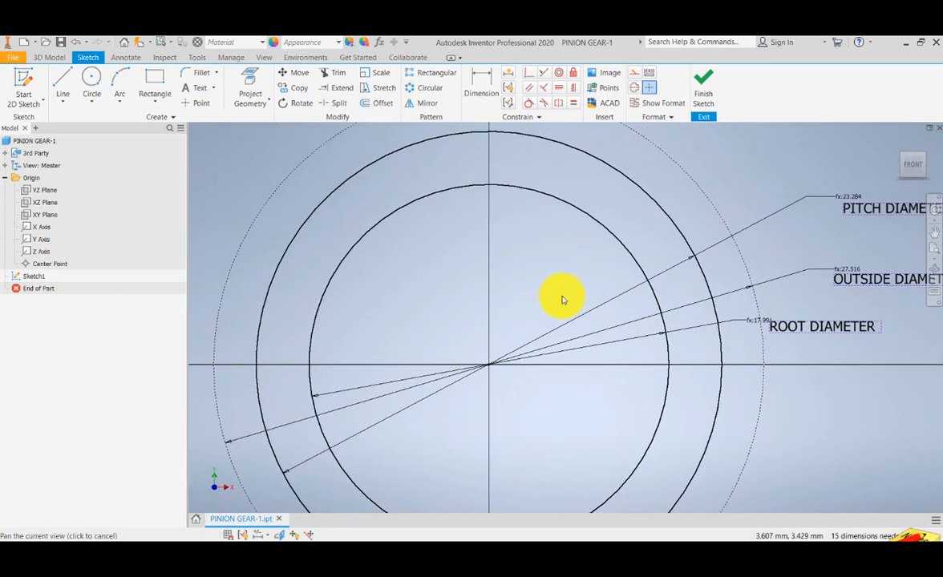
- Convert the pitch circle in the pinion sketch to construction geometry
mouse_move(589, 183)
mouse_down()
mouse_move(584, 217)
mouse_move(539, 250)
mouse_move(539, 260)
mouse_up()
click(586, 189)
click(635, 74)
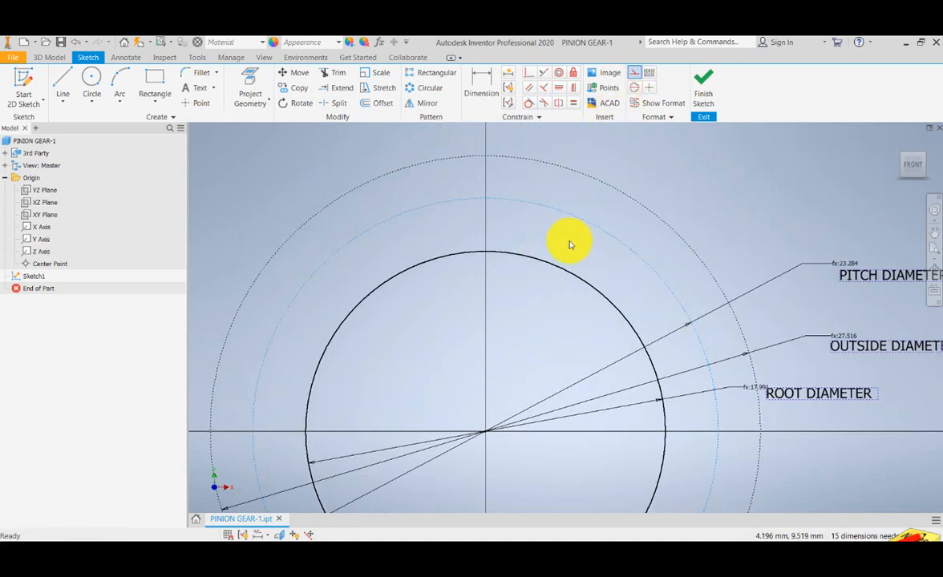
drag(561, 317, 607, 210)
scroll(590, 263, up, 3)
scroll(591, 250, down, 4)
scroll(607, 209, up, 3)
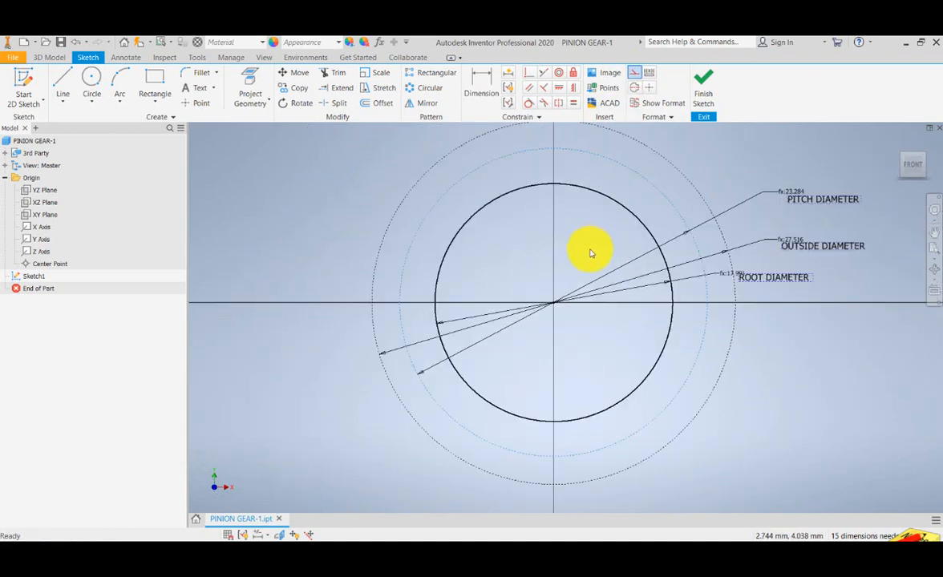
drag(592, 251, 579, 267)
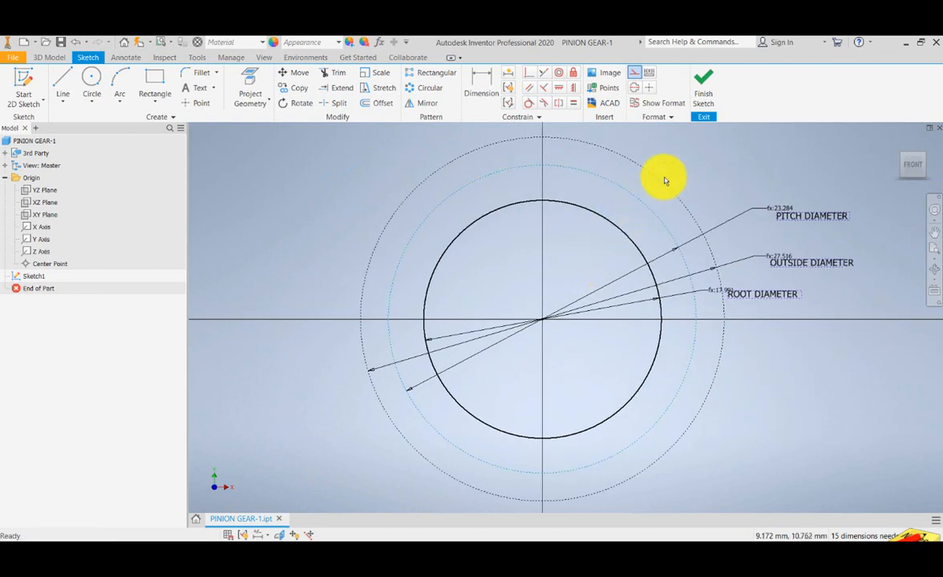
drag(631, 207, 615, 207)
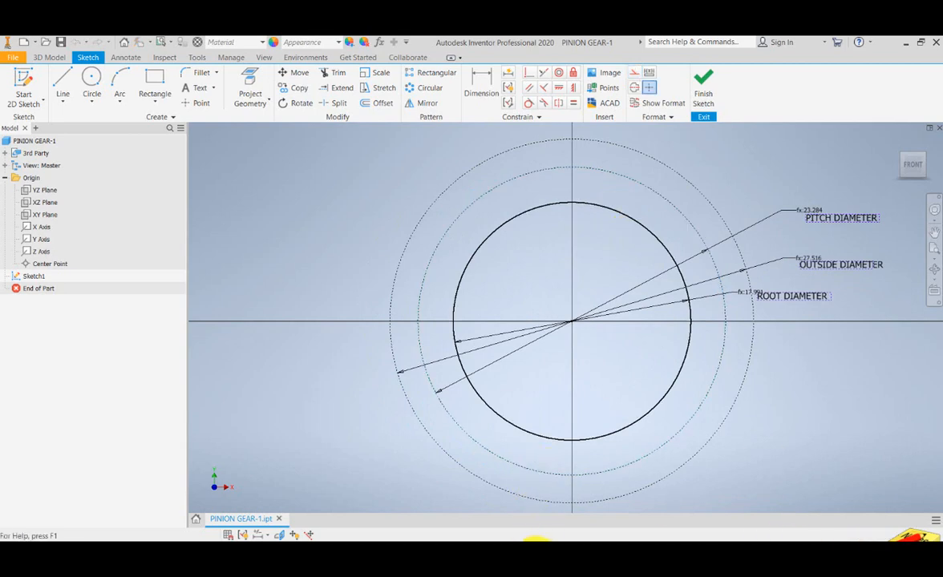
- Switch to the Excel gear calculator, enter the parameter name CthicknessPinion in cell A4 and widen column A to fit it
mouse_move(536, 542)
click(482, 513)
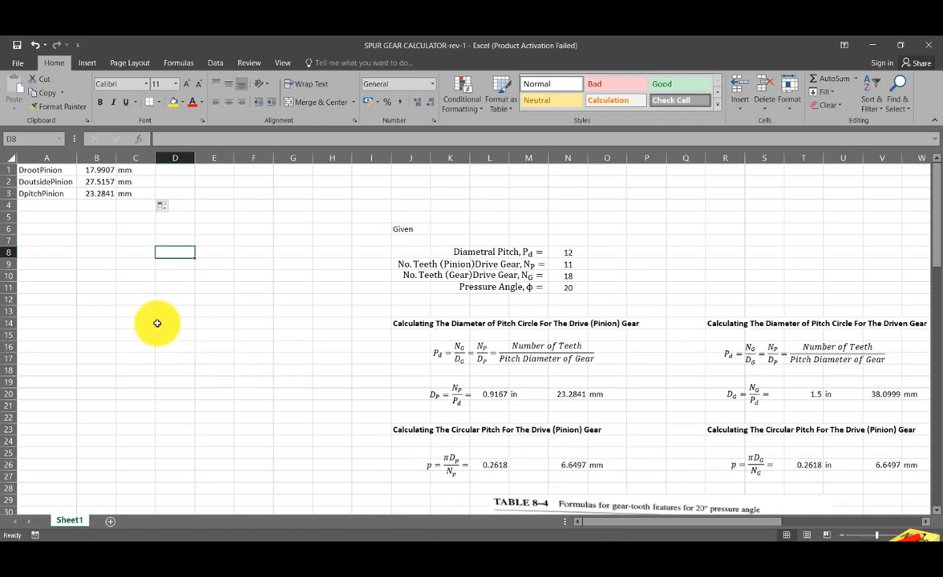
click(36, 202)
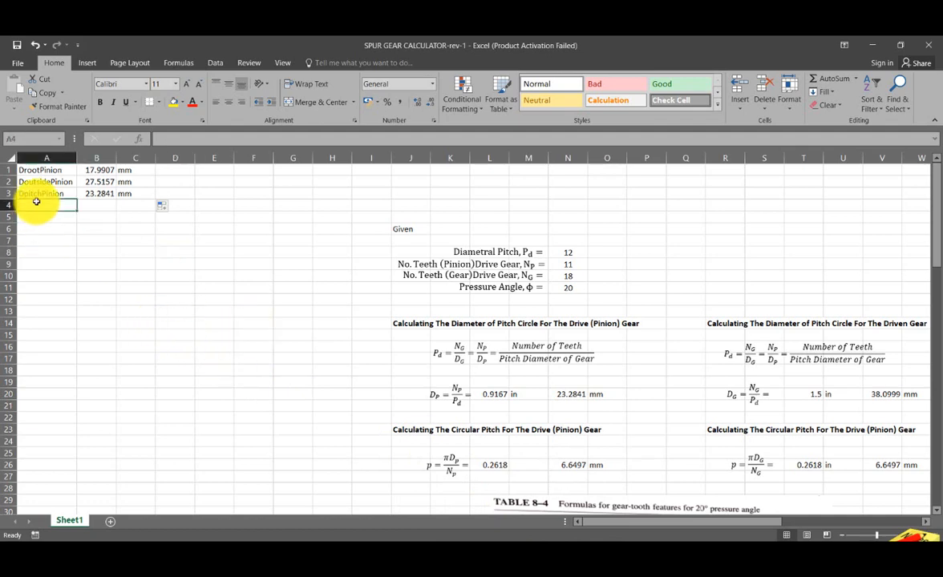
text(CthicknessPinion)
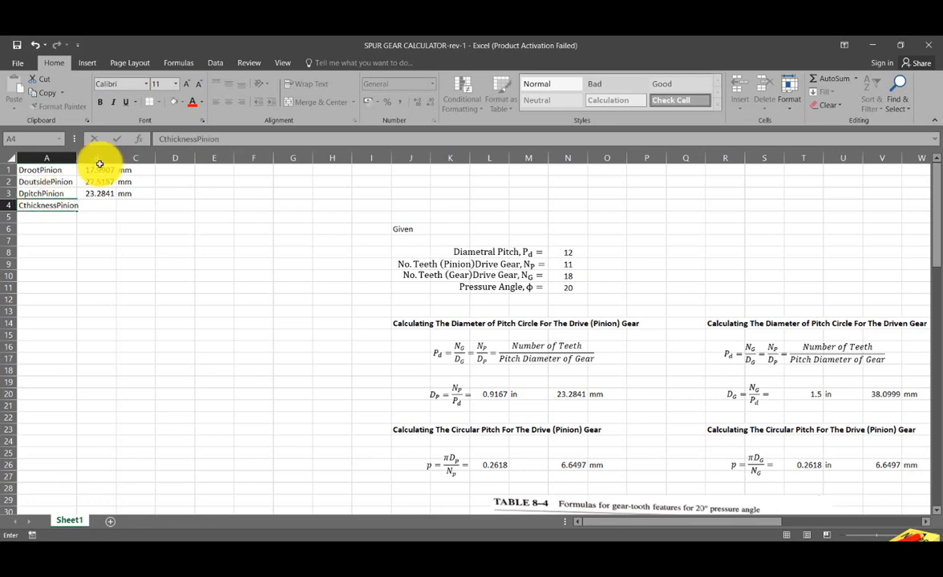
click(138, 272)
drag(74, 158, 83, 158)
click(183, 252)
- Link cell B4 to the circular thickness of the pinion in cell L92 with the formula =L92
click(113, 206)
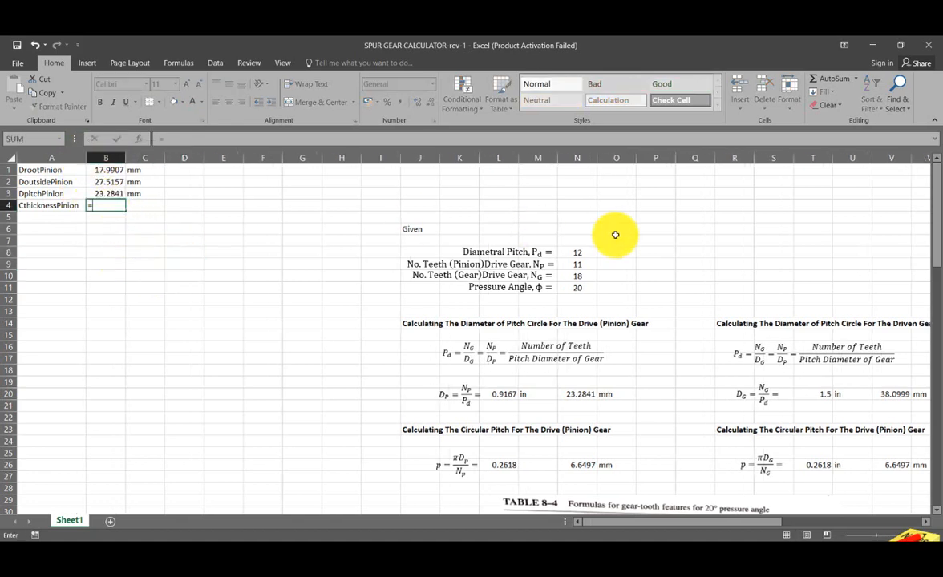
drag(933, 232, 921, 464)
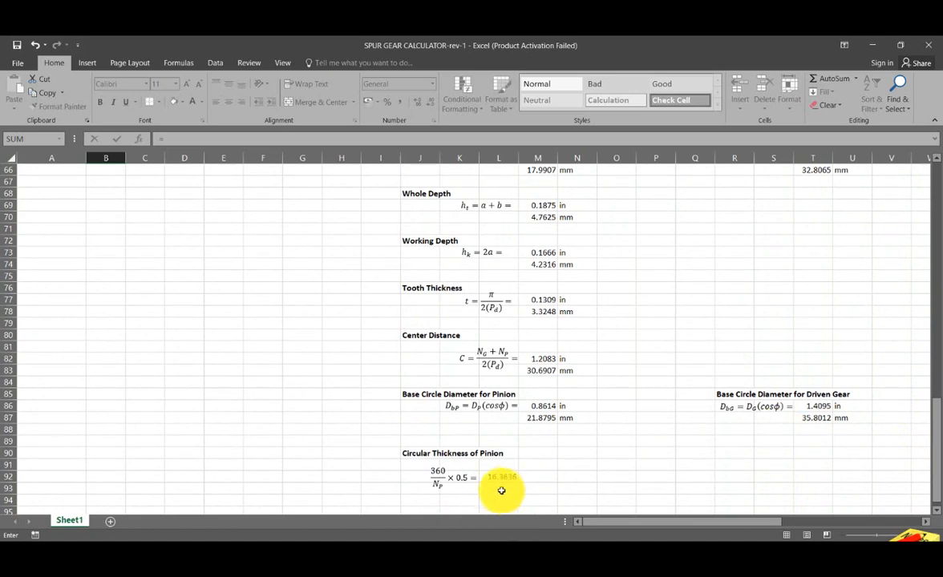
click(501, 478)
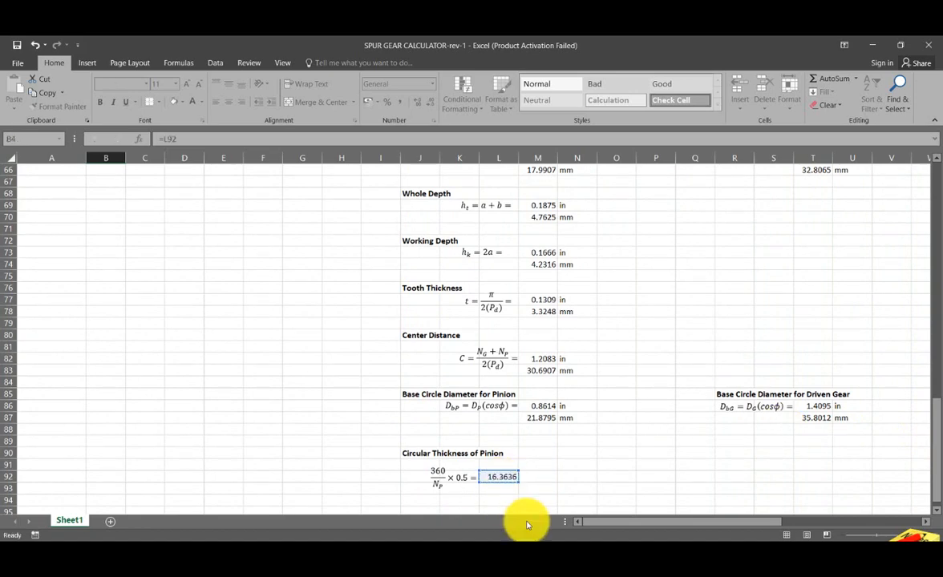
key(Return)
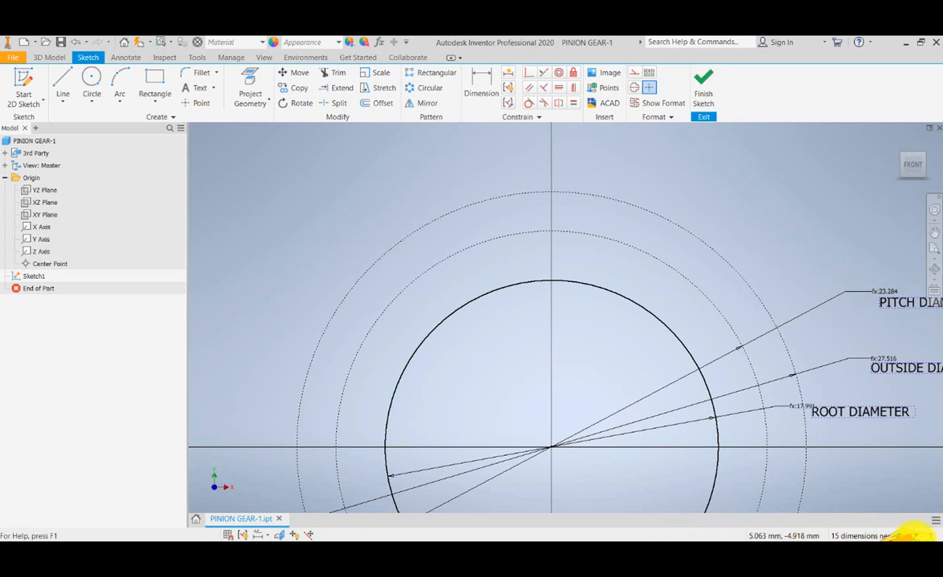
right_click(909, 536)
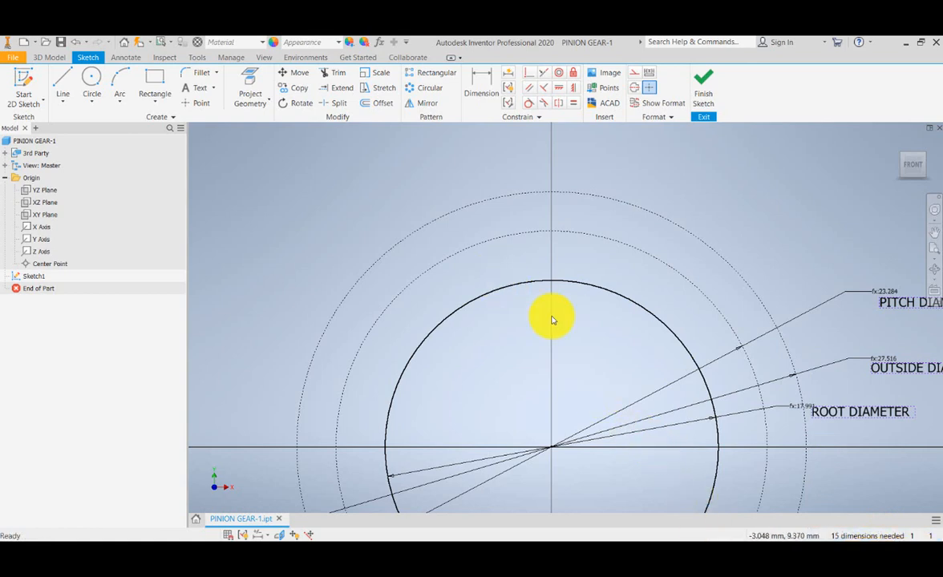
mouse_move(608, 359)
mouse_down()
mouse_move(575, 310)
mouse_move(593, 309)
mouse_move(601, 273)
mouse_up()
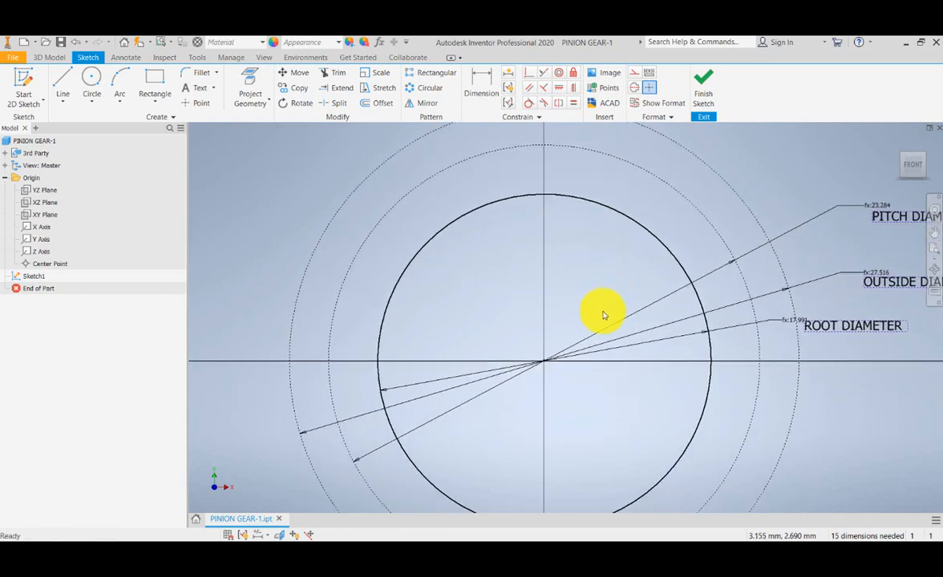
mouse_move(604, 315)
mouse_down()
mouse_move(585, 294)
mouse_move(595, 293)
mouse_up()
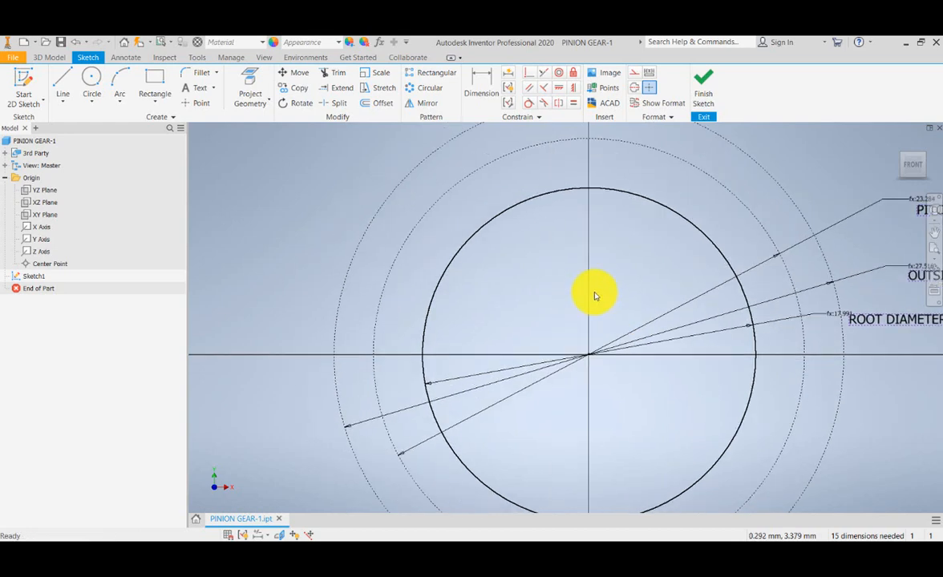
scroll(594, 296, down, 2)
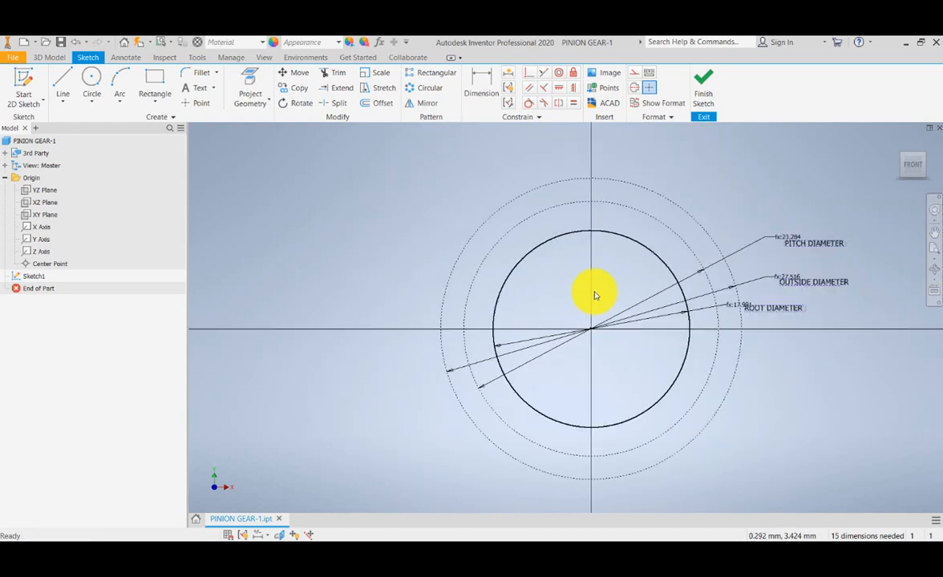
scroll(594, 296, up, 3)
drag(595, 296, 540, 336)
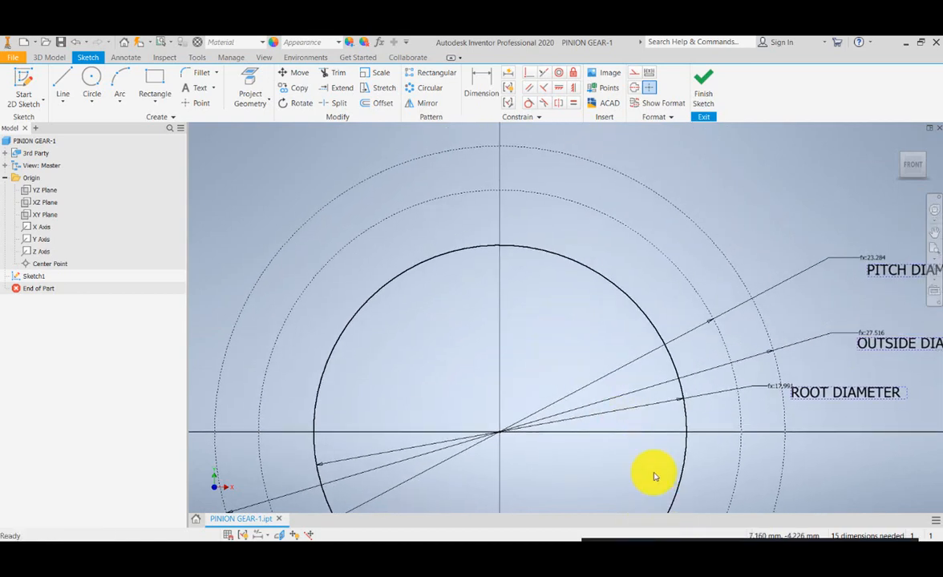
- Try automatic dimensions and constraints on the whole sketch, remove the added dimensions and close the Auto Dimension tool
drag(673, 211, 698, 228)
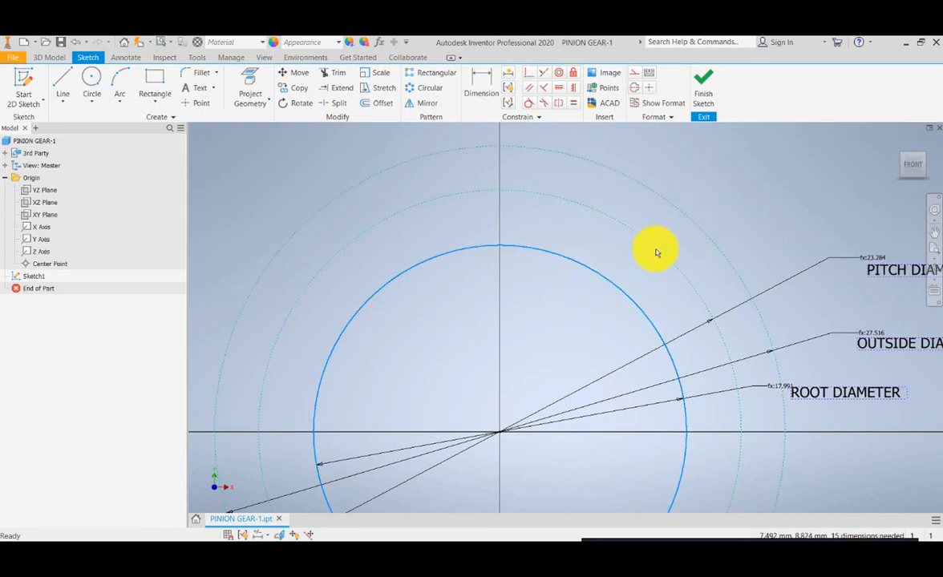
mouse_move(656, 251)
mouse_down()
mouse_move(723, 215)
mouse_move(651, 244)
mouse_up()
scroll(572, 295, down, 4)
scroll(572, 295, up, 3)
drag(543, 307, 563, 302)
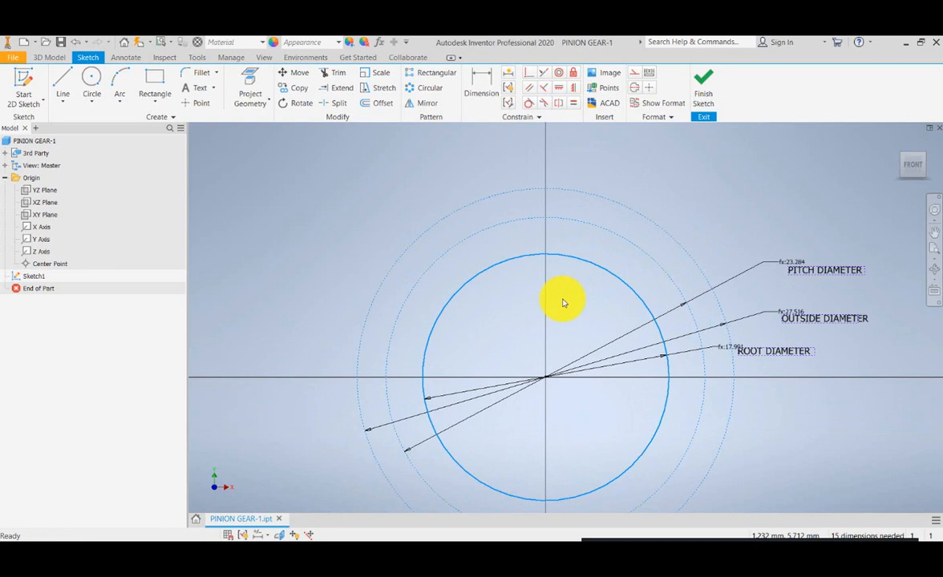
click(513, 77)
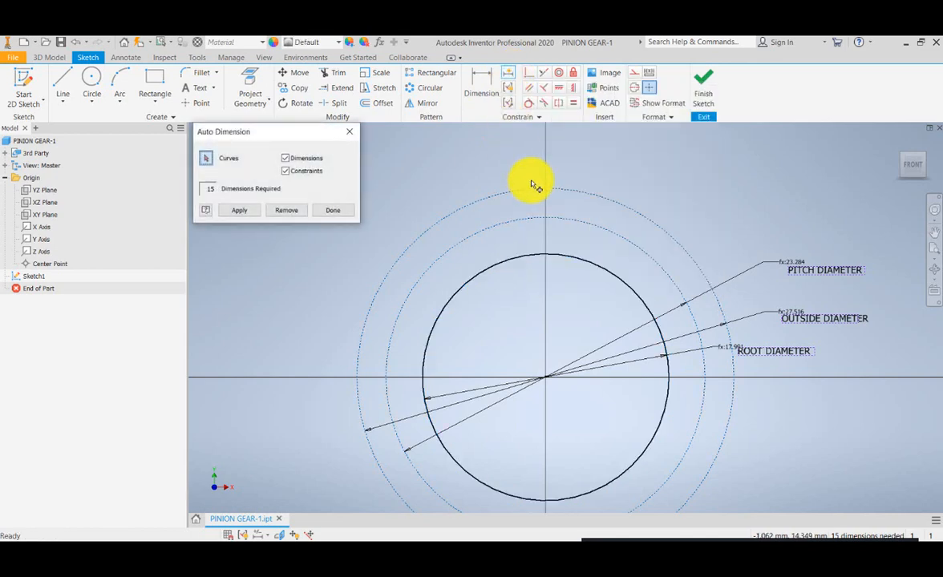
click(250, 213)
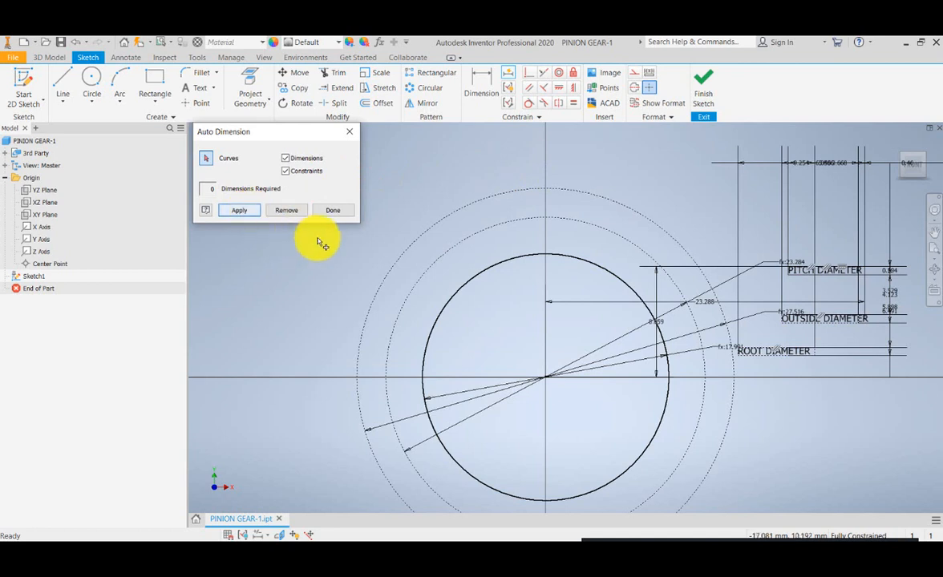
click(291, 212)
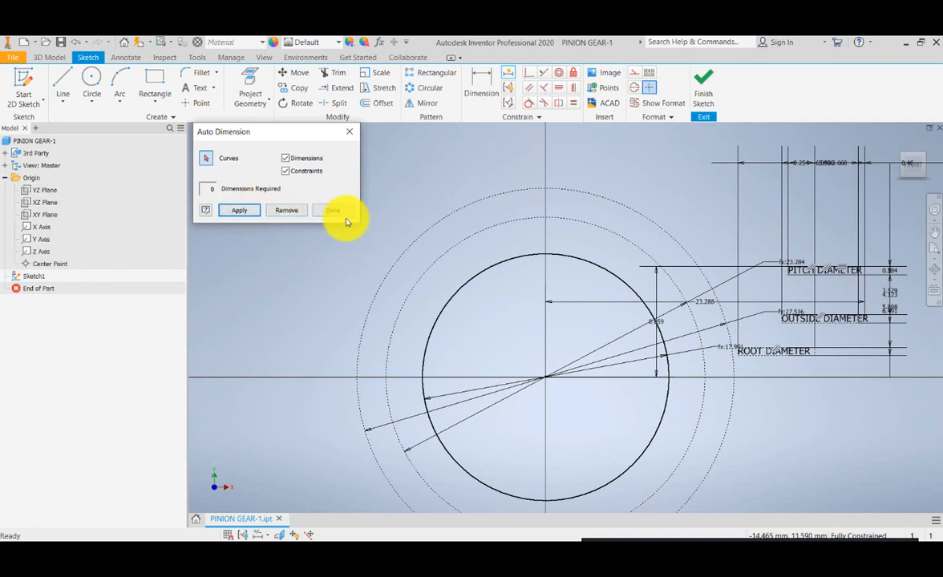
click(297, 214)
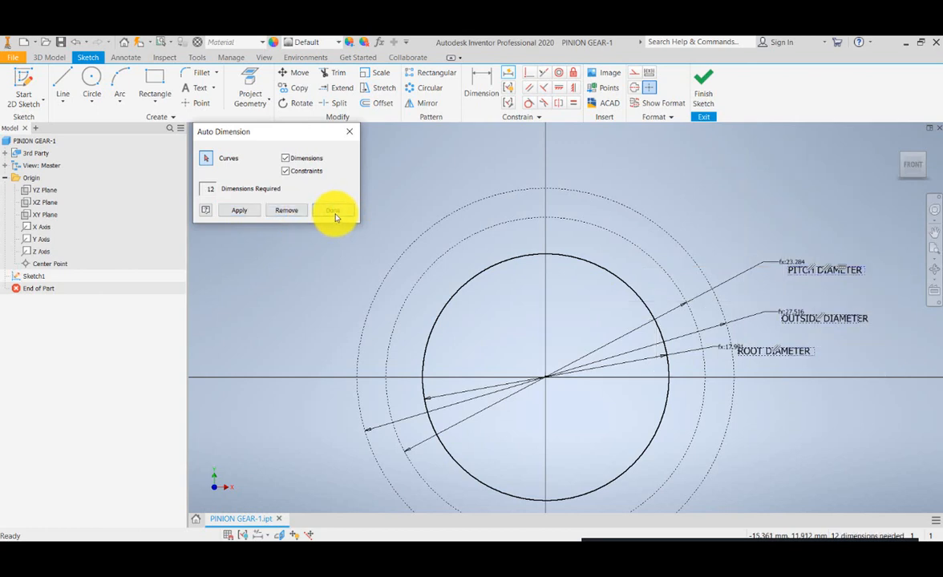
click(336, 212)
- Sketch a construction line about 14.8 mm long at about 115 degrees from the circles' center to just beyond the outside circle
mouse_move(751, 373)
mouse_down()
mouse_move(709, 341)
mouse_move(733, 370)
mouse_move(728, 334)
mouse_move(712, 330)
mouse_move(722, 330)
mouse_move(727, 358)
mouse_move(724, 333)
mouse_move(705, 327)
mouse_move(727, 331)
mouse_move(710, 320)
mouse_move(697, 327)
mouse_move(727, 332)
mouse_up()
scroll(463, 270, down, 5)
scroll(469, 275, up, 6)
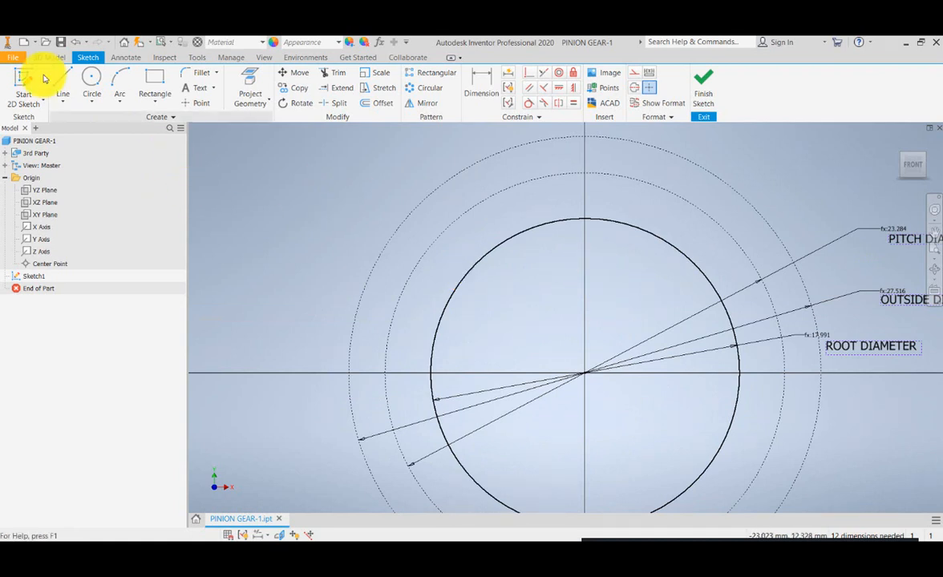
click(62, 80)
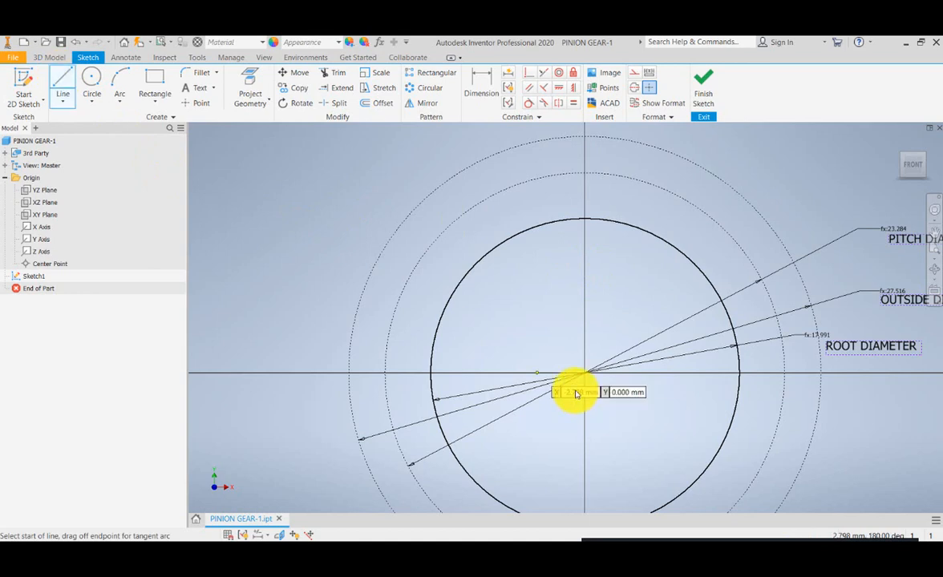
drag(518, 352, 514, 381)
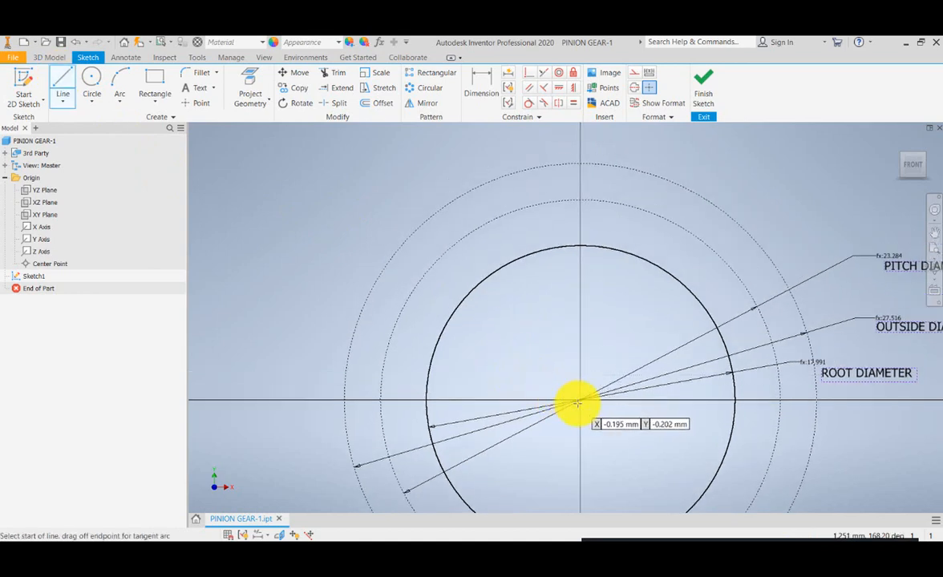
click(580, 399)
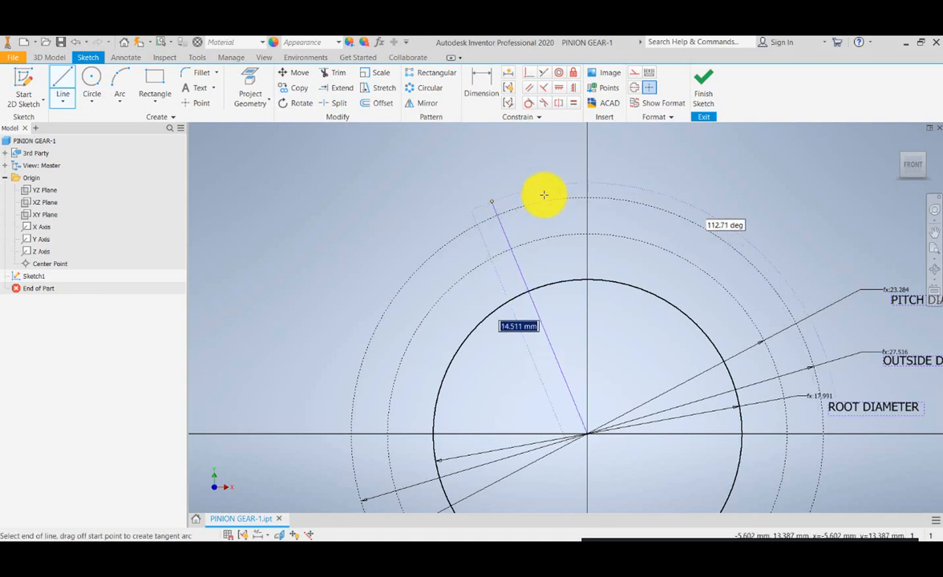
click(636, 78)
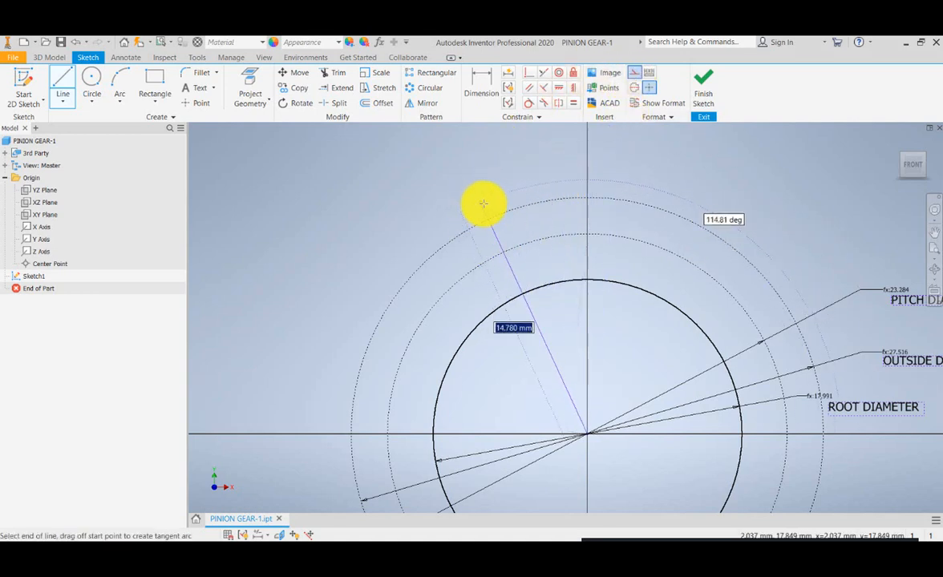
click(486, 204)
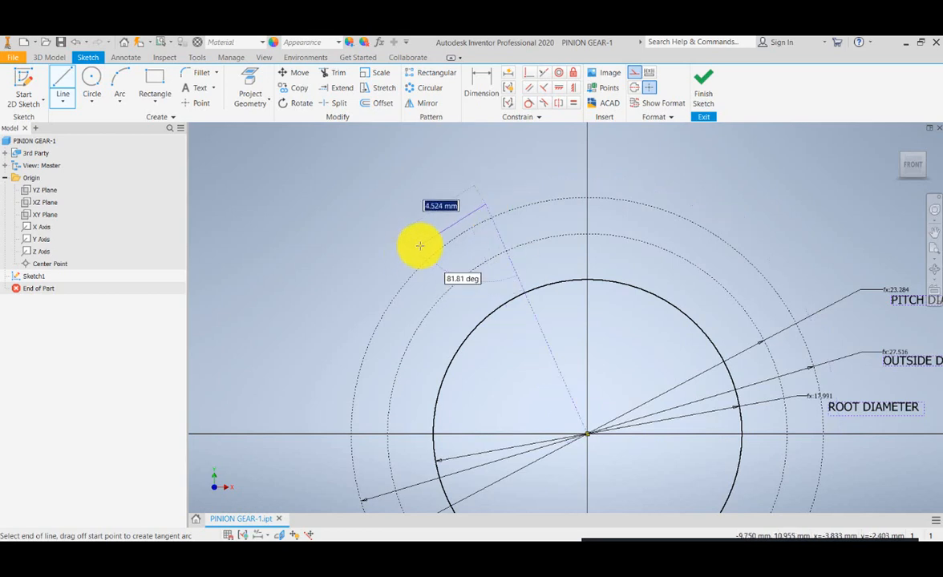
key(Escape)
drag(433, 230, 412, 293)
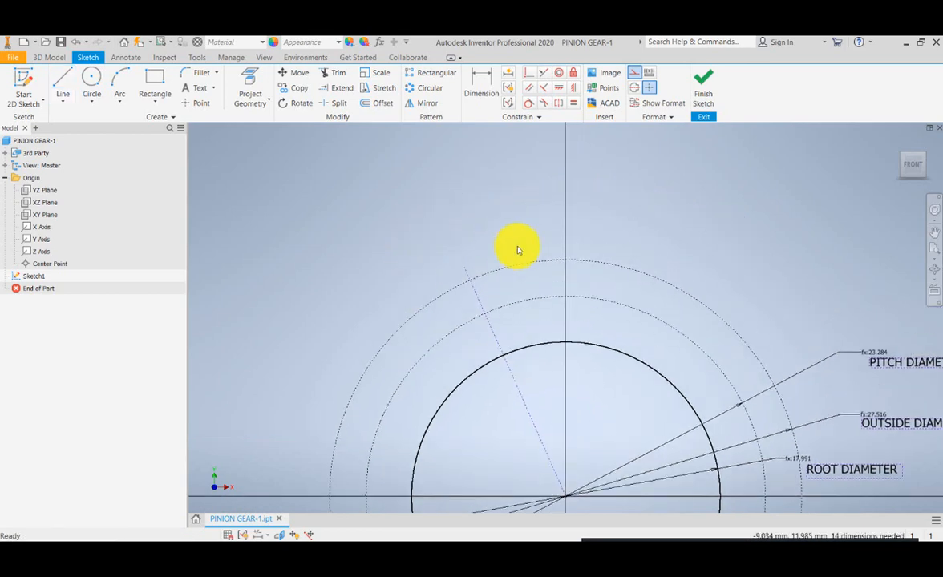
click(483, 89)
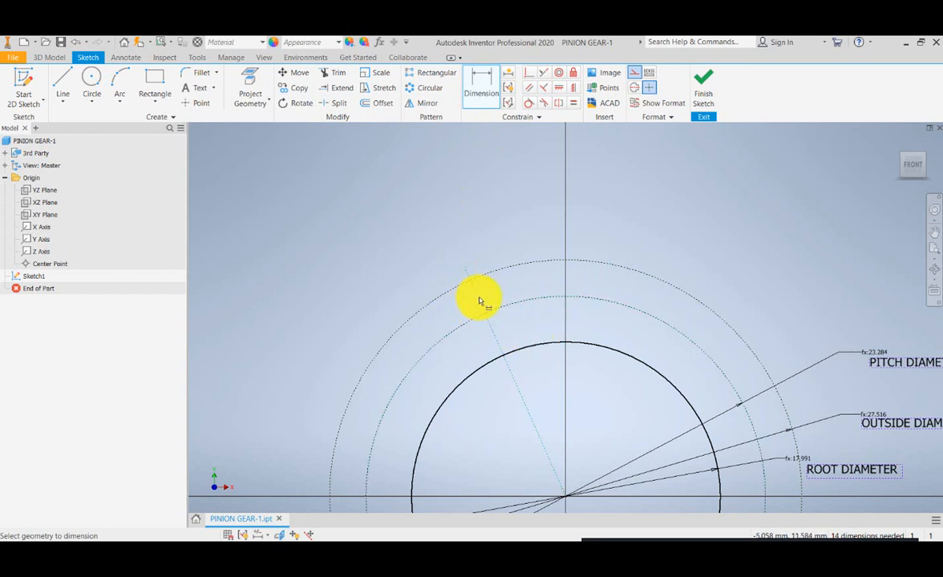
click(562, 285)
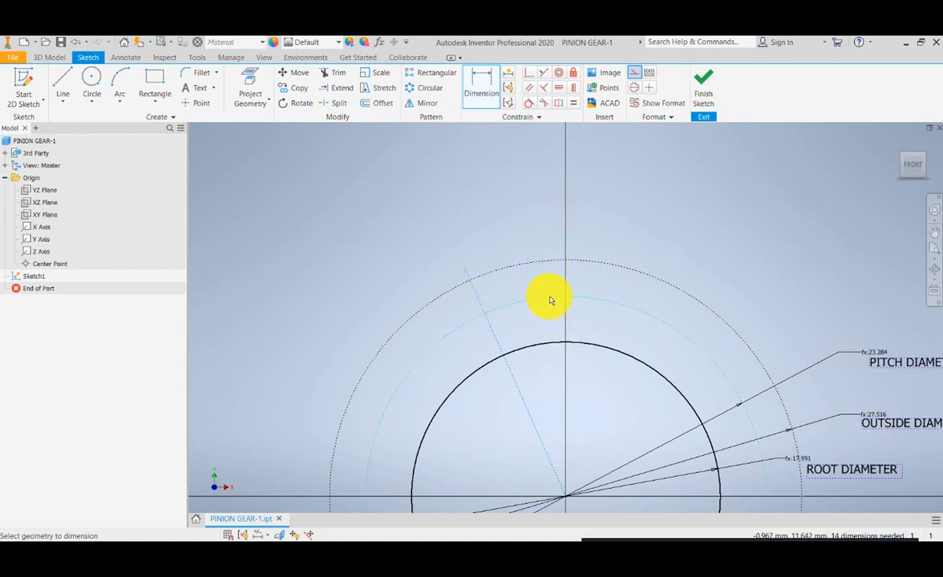
key(Escape)
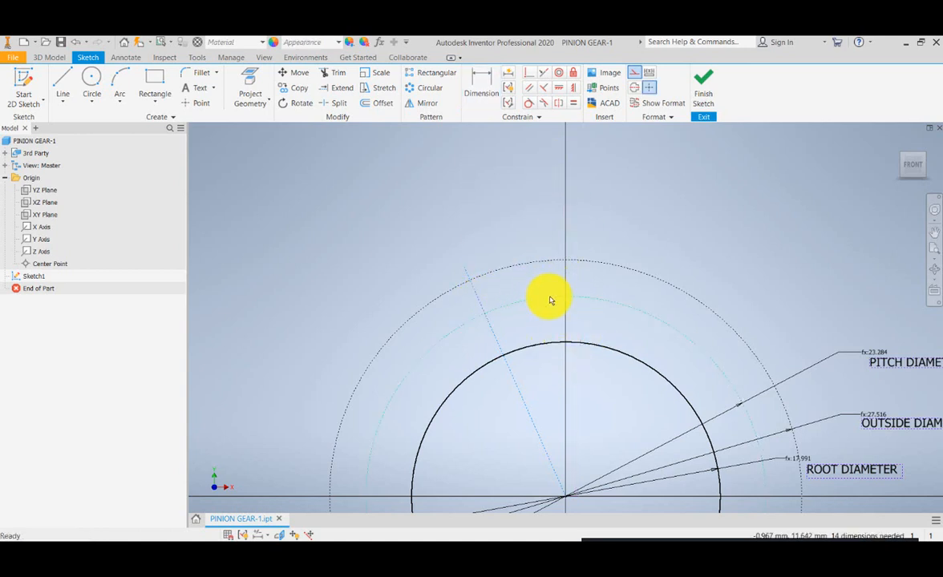
- Make the Y axis visible and dimension the angle between it and the slanted construction line above the outside circle
right_click(39, 243)
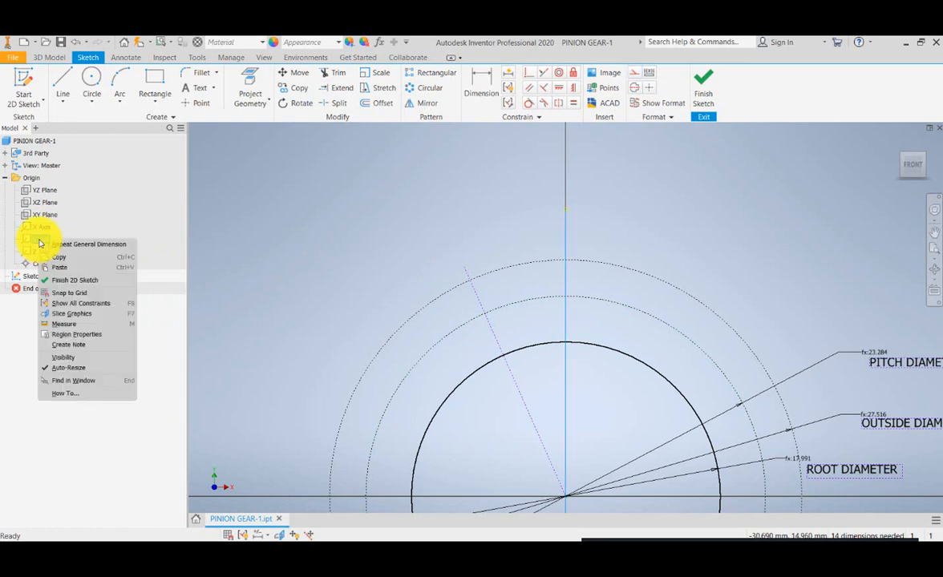
click(63, 364)
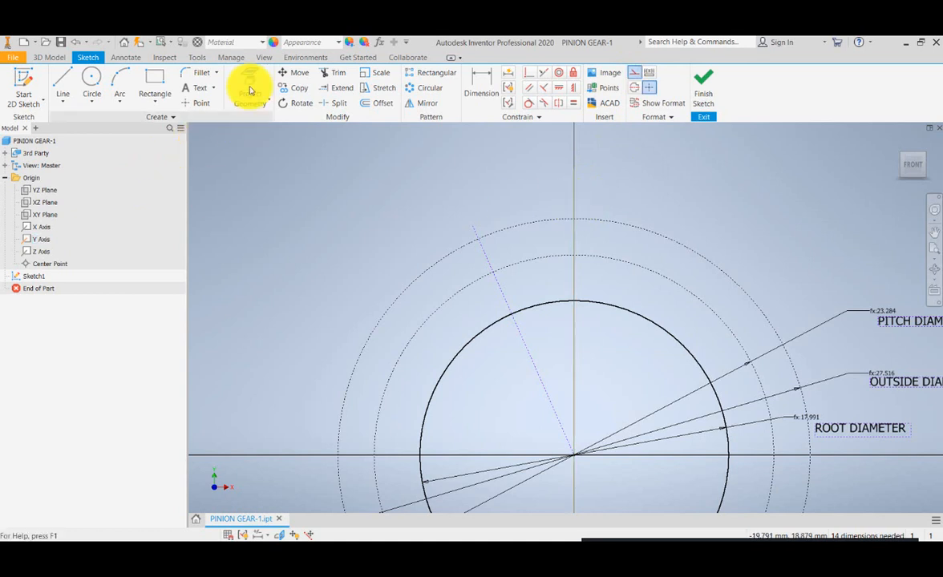
click(475, 85)
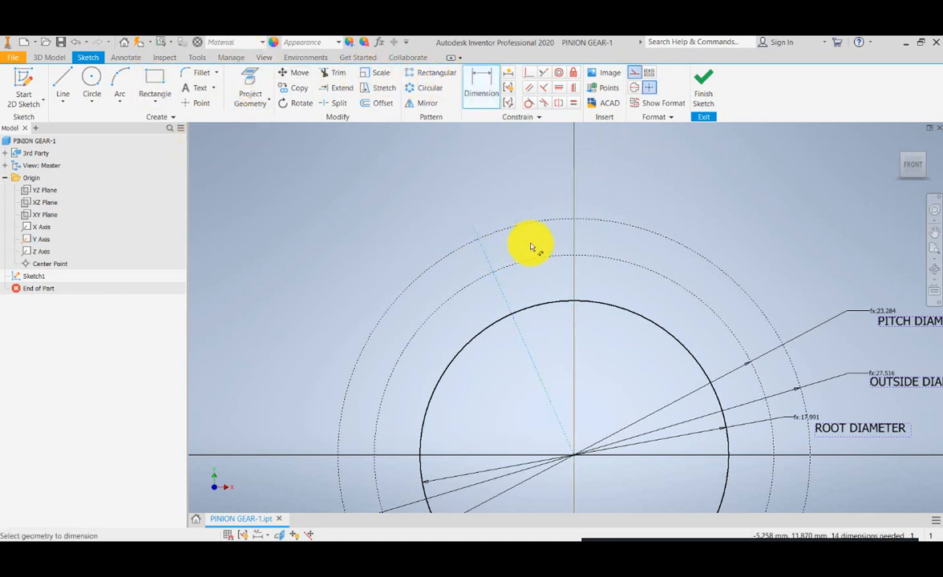
click(573, 238)
click(478, 234)
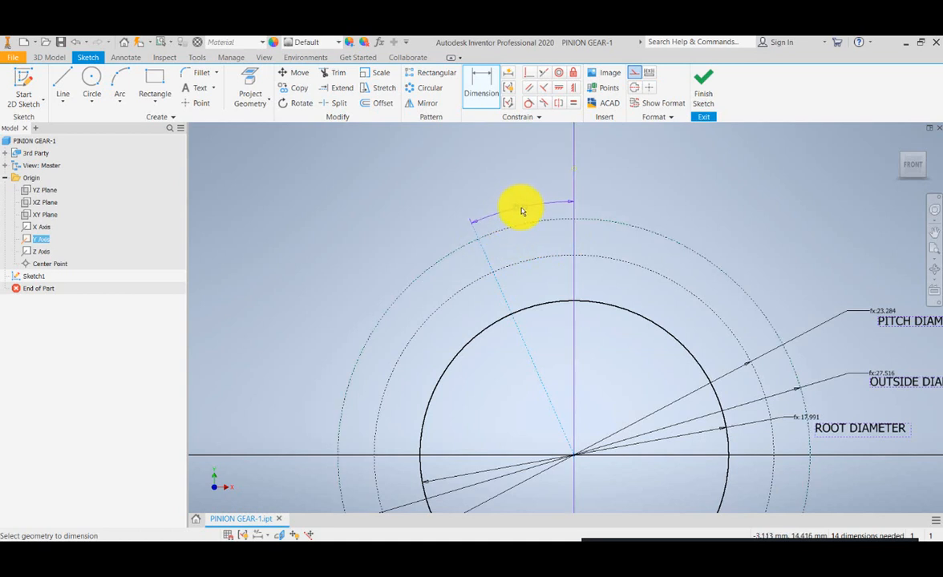
click(520, 206)
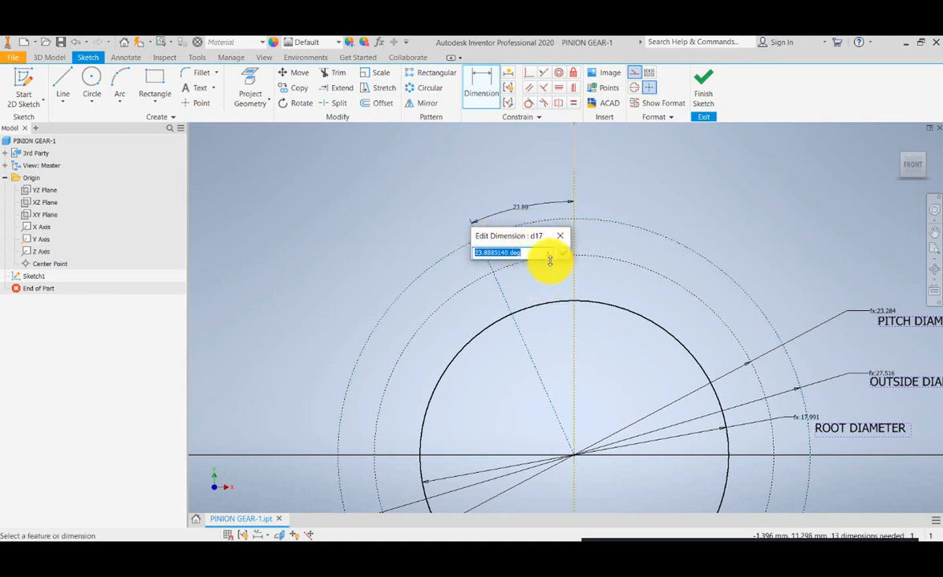
- Set the construction line's angle dimension to the linked parameter CthicknessPinion
click(549, 254)
click(581, 290)
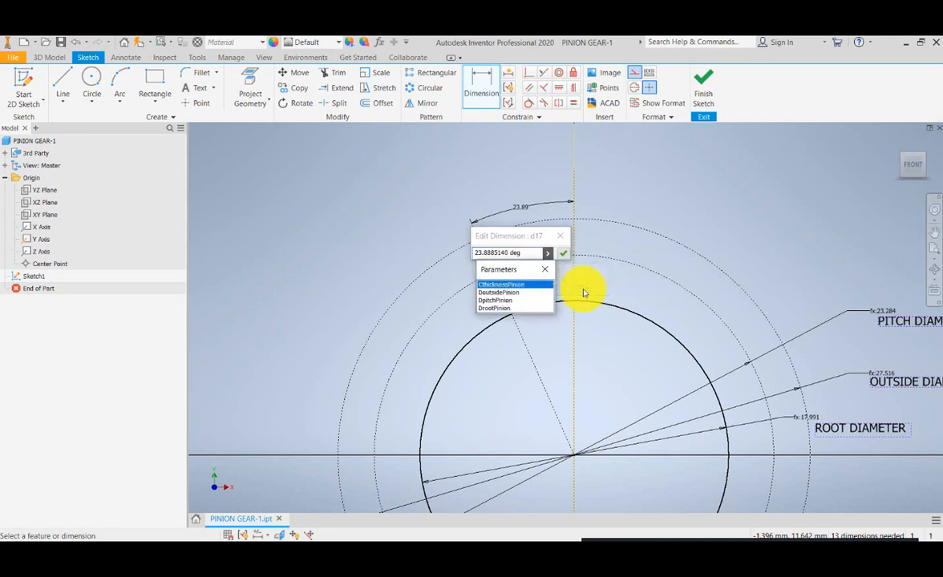
click(533, 289)
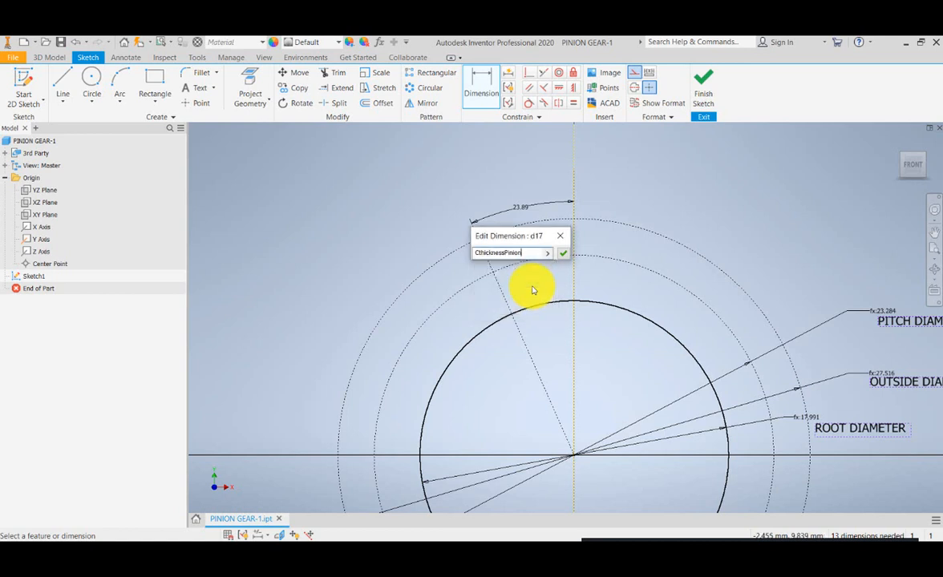
click(563, 252)
scroll(510, 206, down, 4)
scroll(510, 206, up, 6)
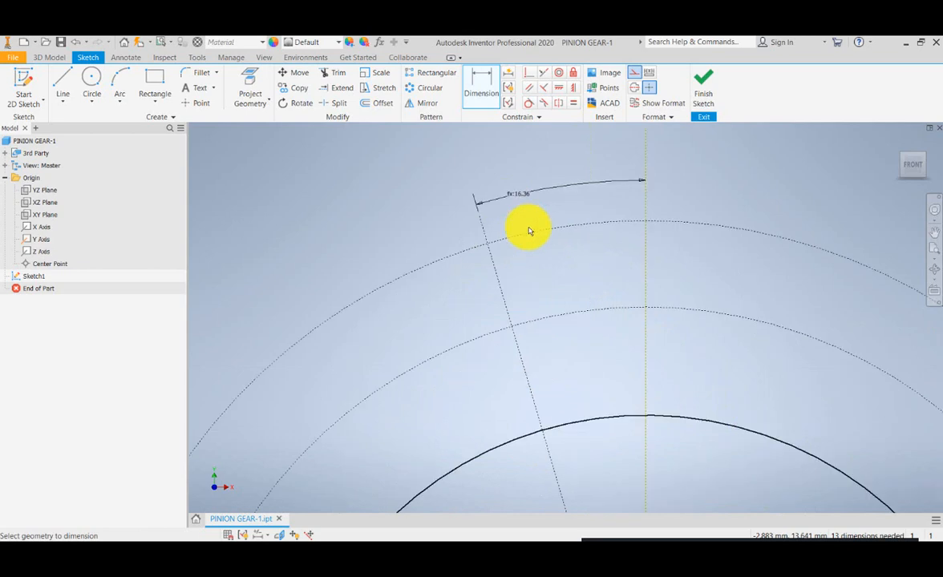
scroll(526, 232, down, 1)
scroll(529, 232, down, 1)
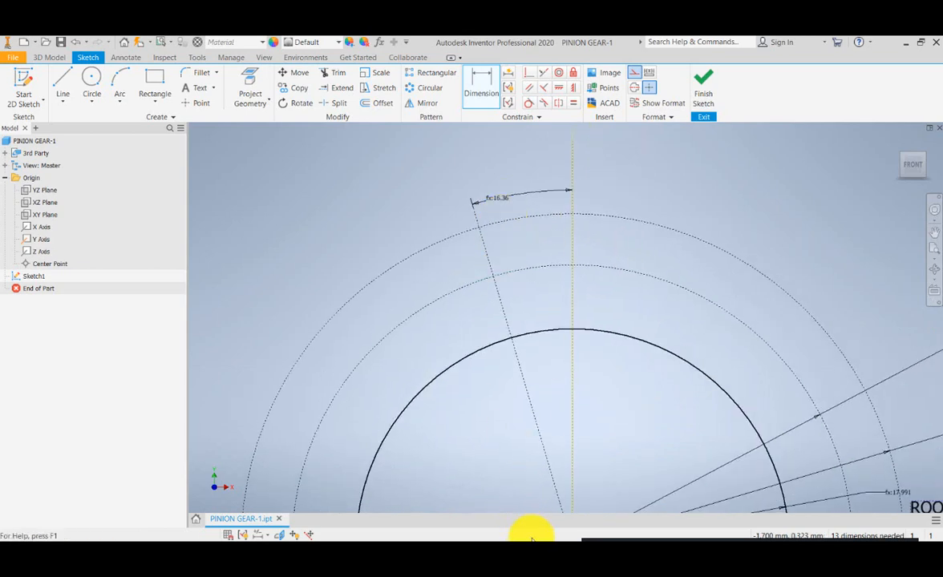
- Switch to the Excel gear calculator, check the value and unit of CthicknessPinion in row 4, and return to Inventor
mouse_move(531, 536)
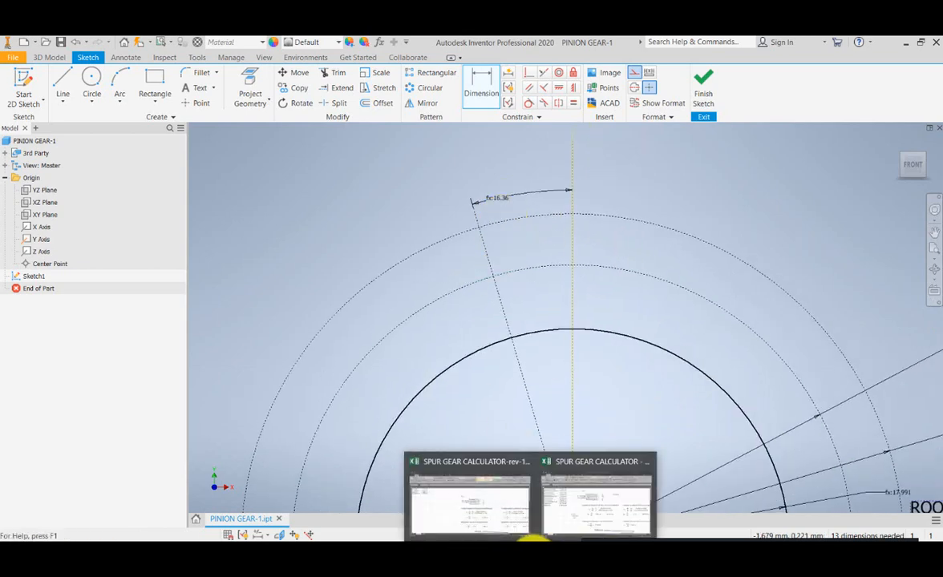
click(499, 522)
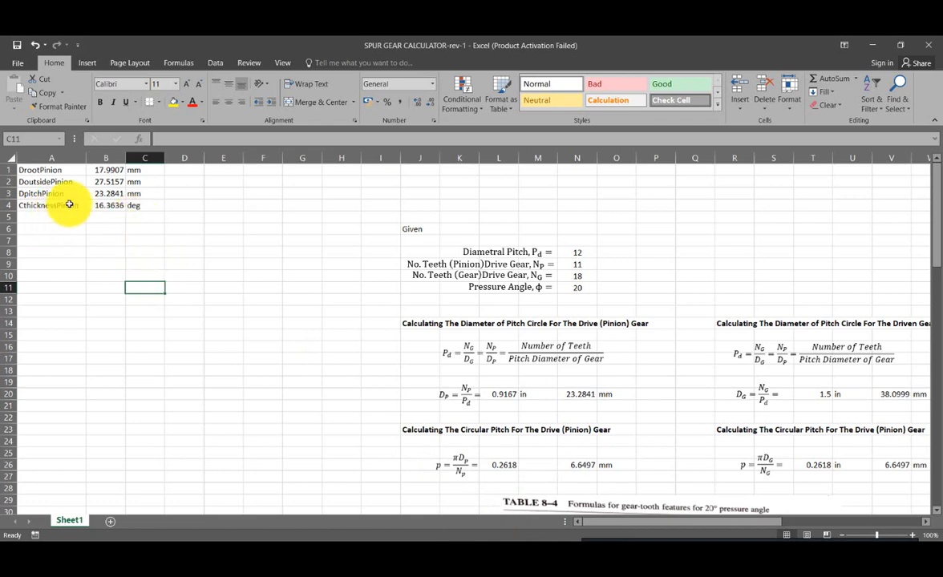
click(146, 207)
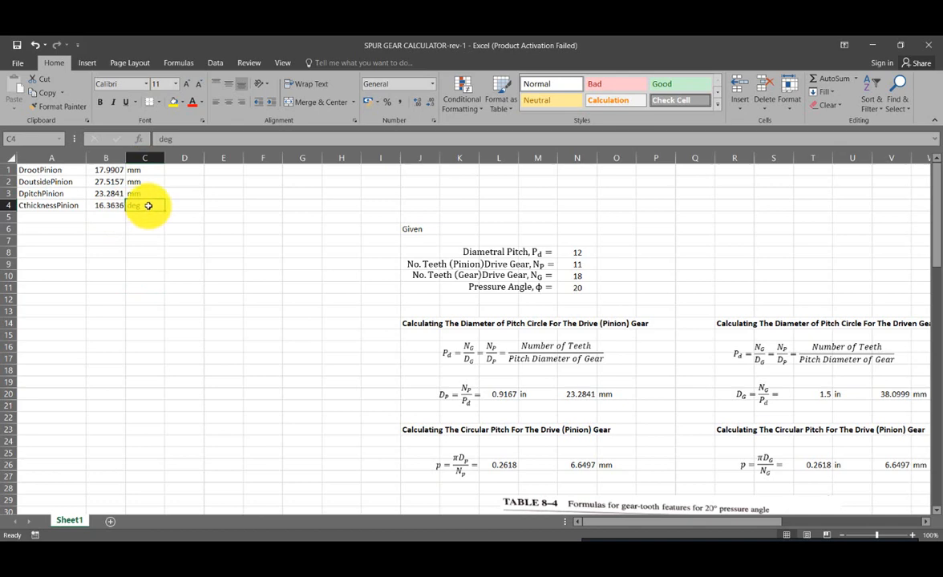
click(181, 253)
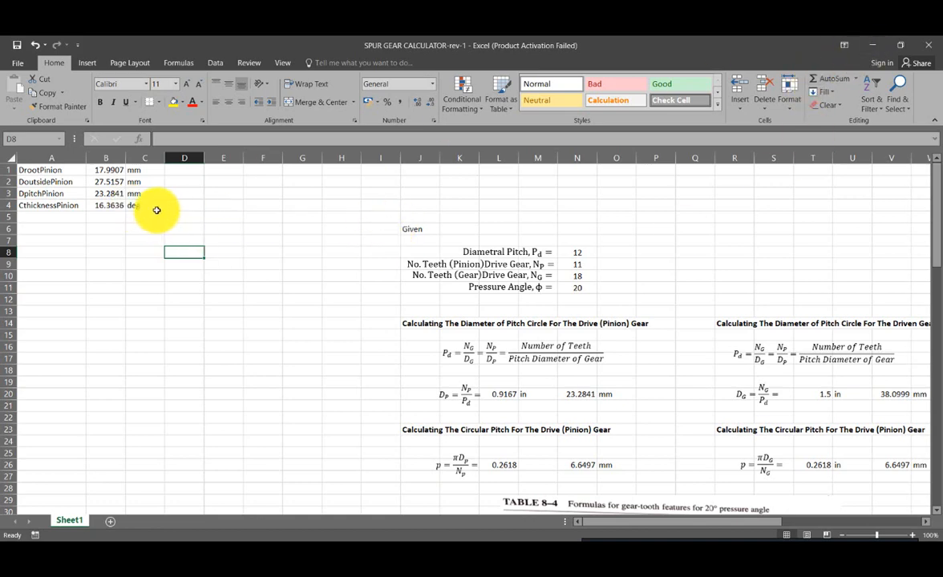
click(871, 48)
- Sketch a second construction line from the circles' center to beyond the outside circle, about 8 degrees from the Y axis toward the first line
drag(591, 266, 579, 179)
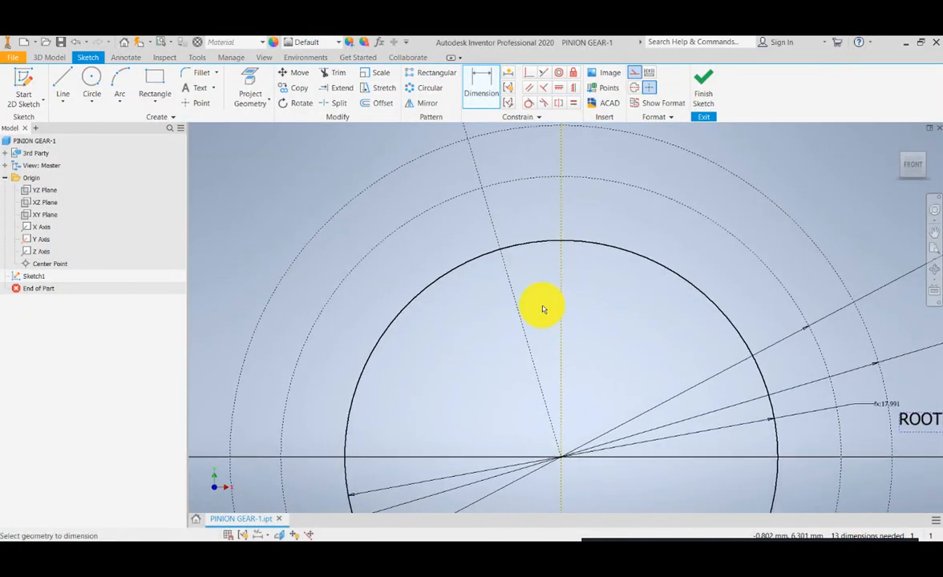
scroll(537, 302, down, 3)
scroll(532, 294, up, 4)
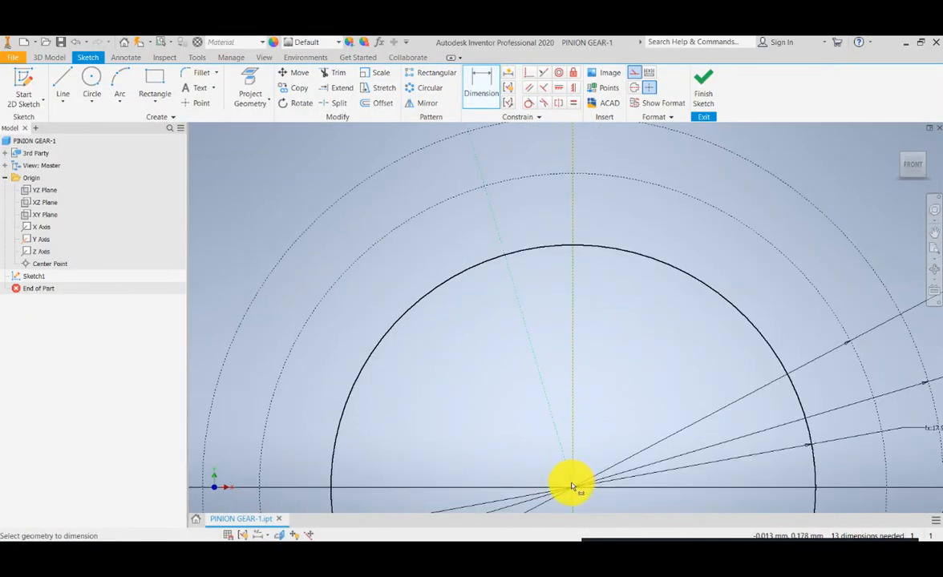
scroll(544, 370, down, 4)
scroll(550, 339, up, 3)
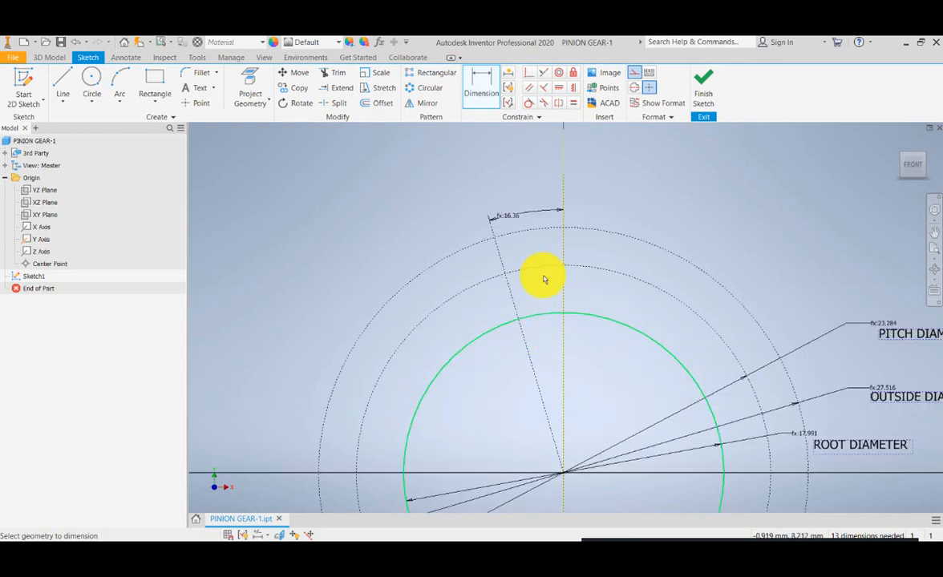
click(64, 83)
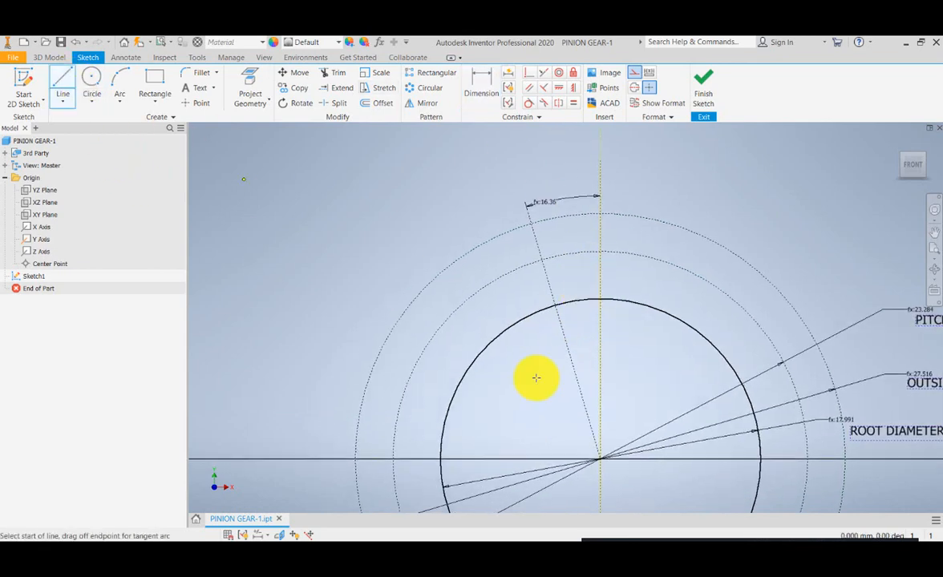
click(598, 458)
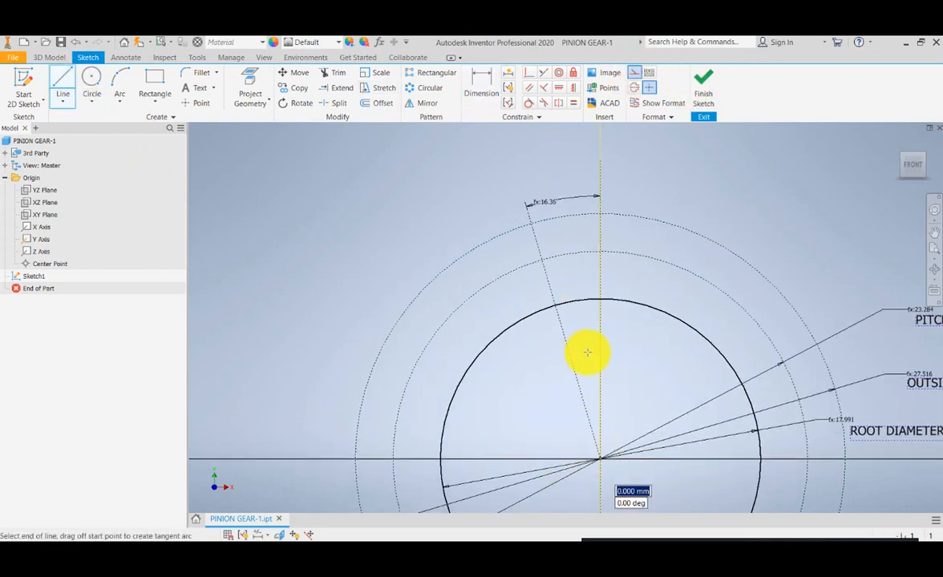
click(561, 187)
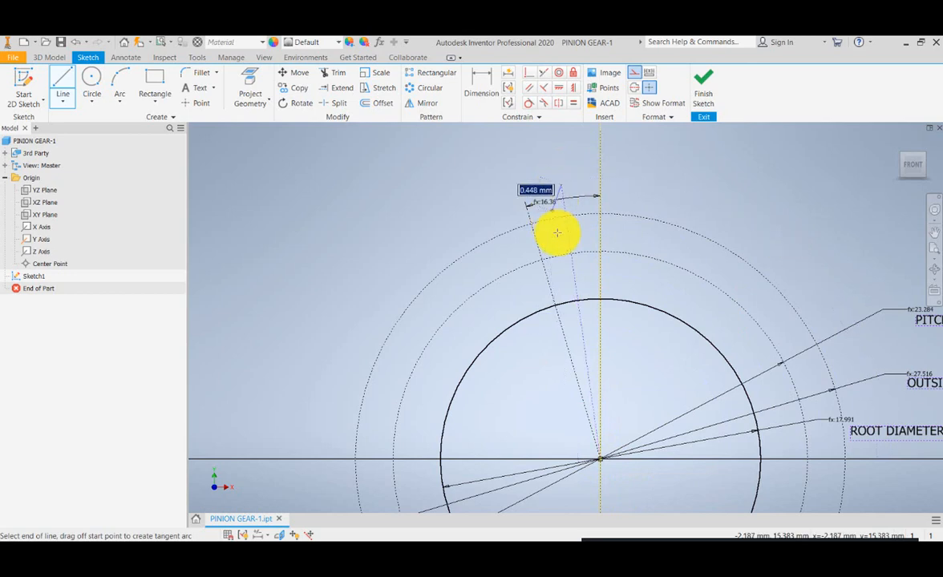
scroll(556, 233, down, 1)
scroll(556, 234, up, 3)
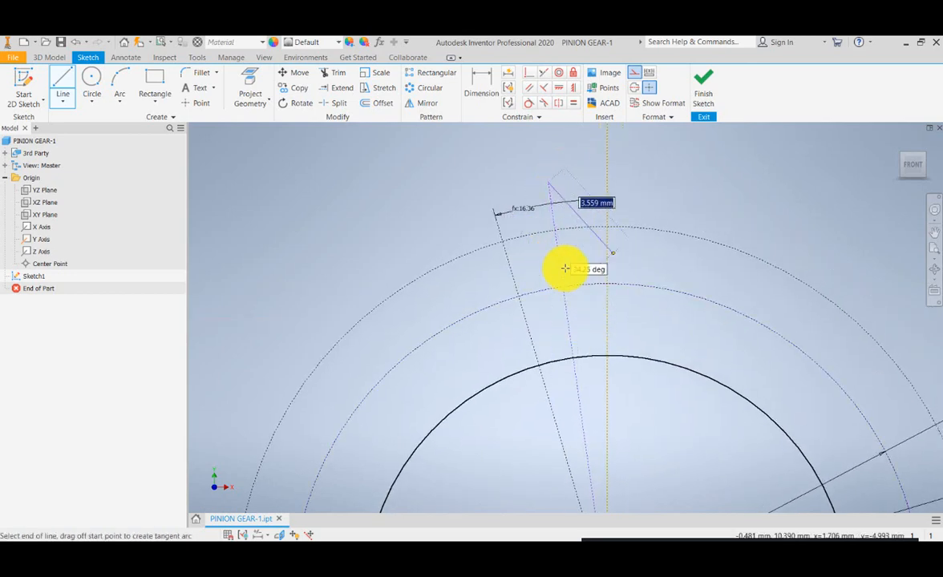
drag(490, 266, 503, 307)
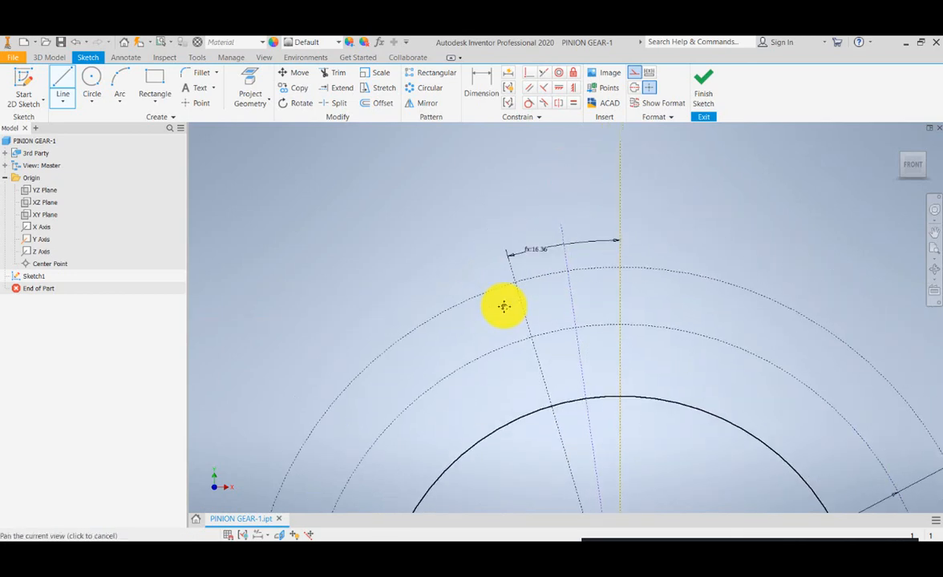
drag(559, 291, 559, 283)
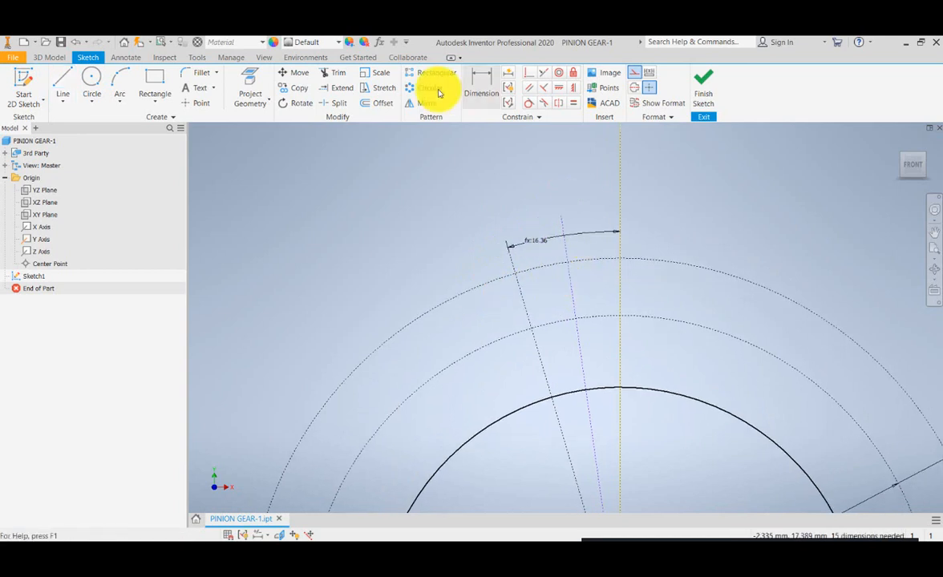
- Dimension the angle between the second construction line and the Y axis, placing it above the first angle dimension
click(478, 87)
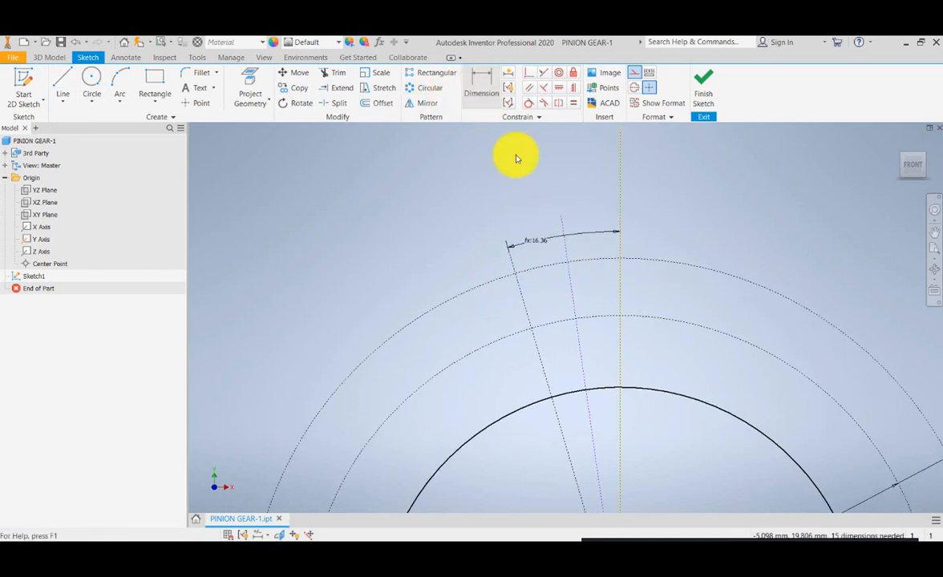
click(622, 291)
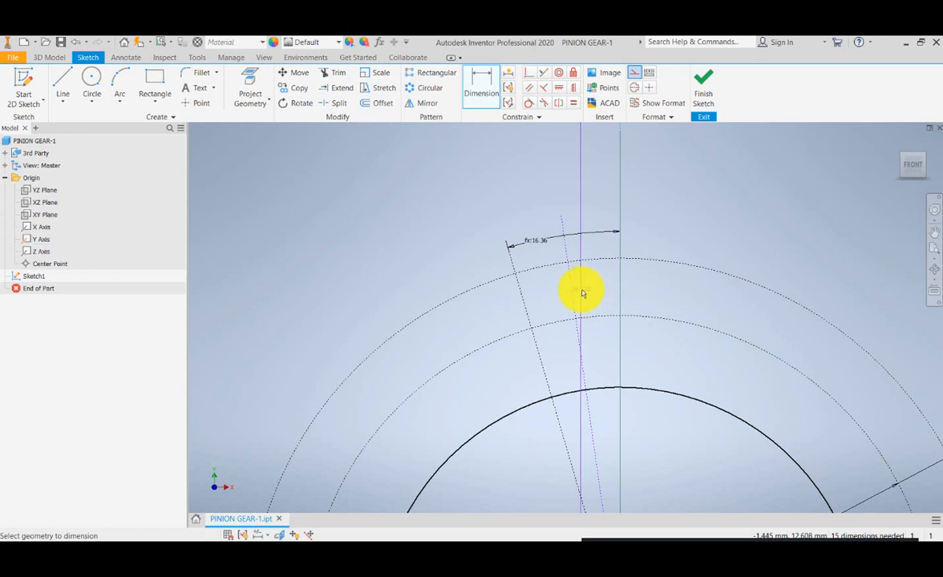
click(573, 292)
click(594, 208)
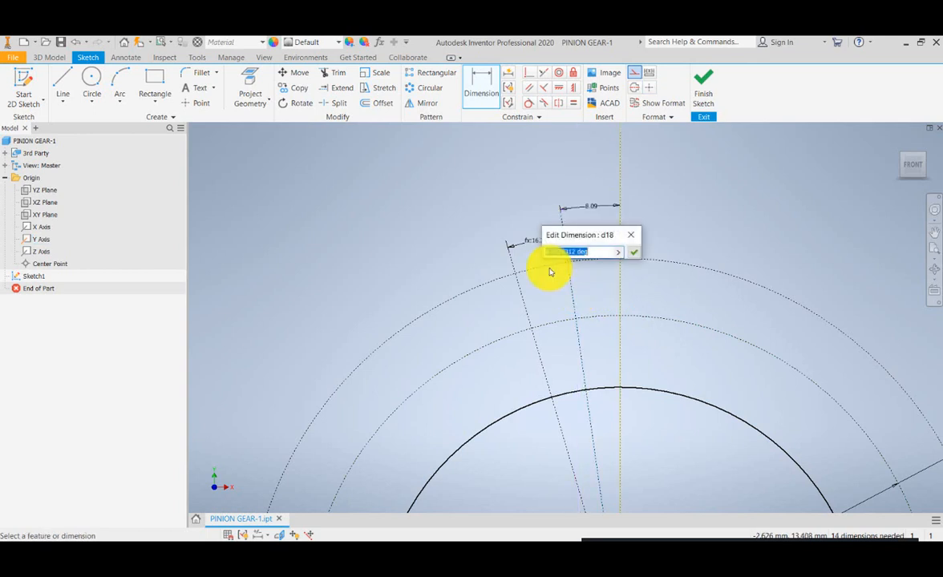
- Replace the second construction line's angle value with a reference to the first angle dimension, d17
drag(556, 281, 489, 317)
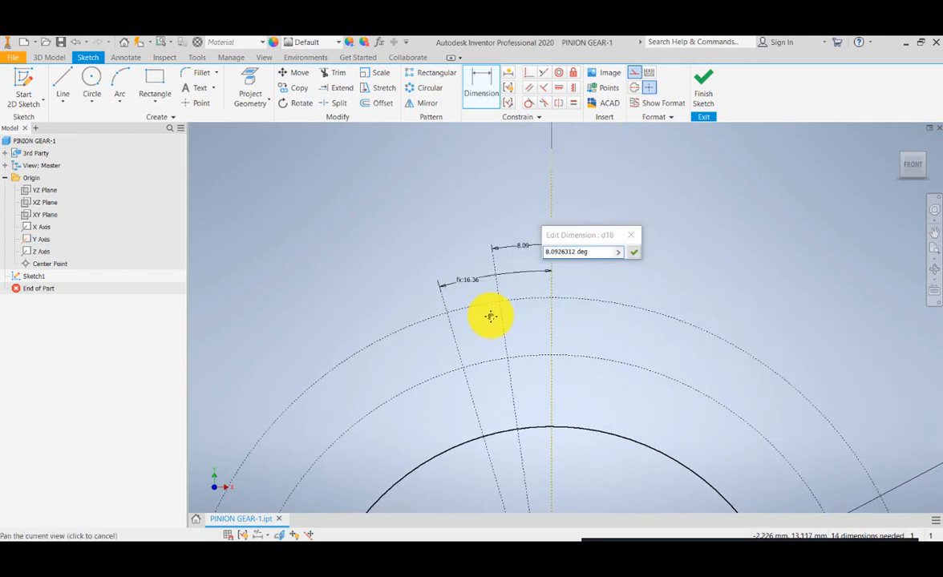
click(592, 253)
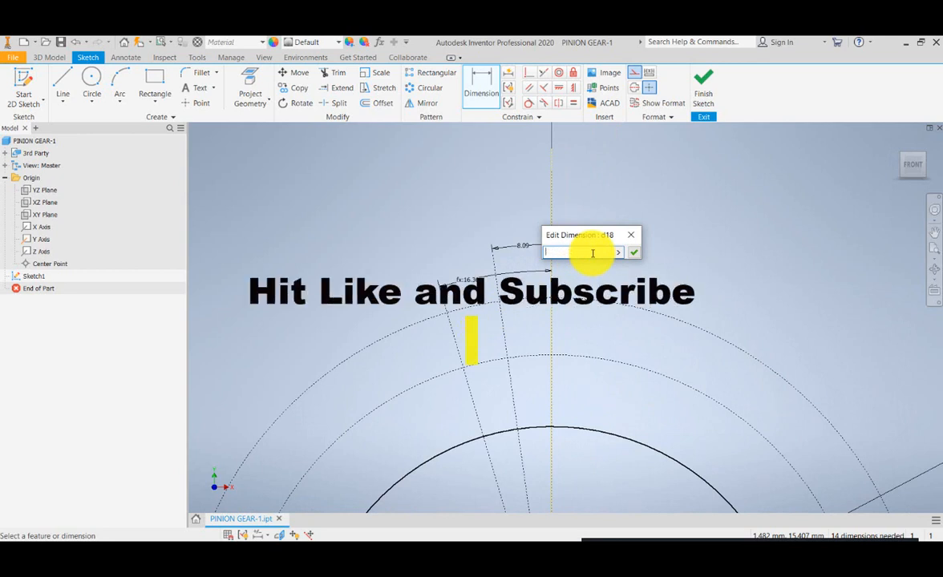
key(BackSpace)
key(BackSpace)
key(BackSpace)
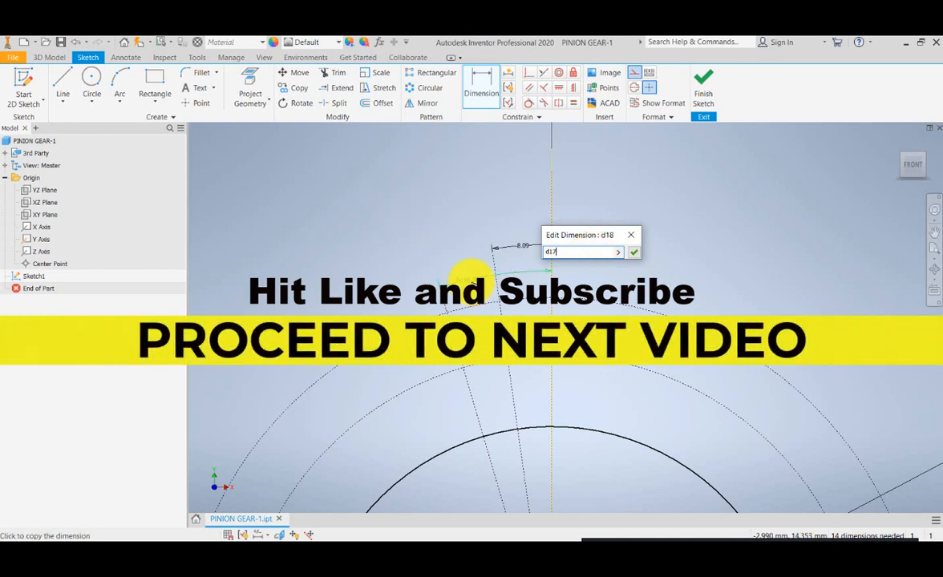